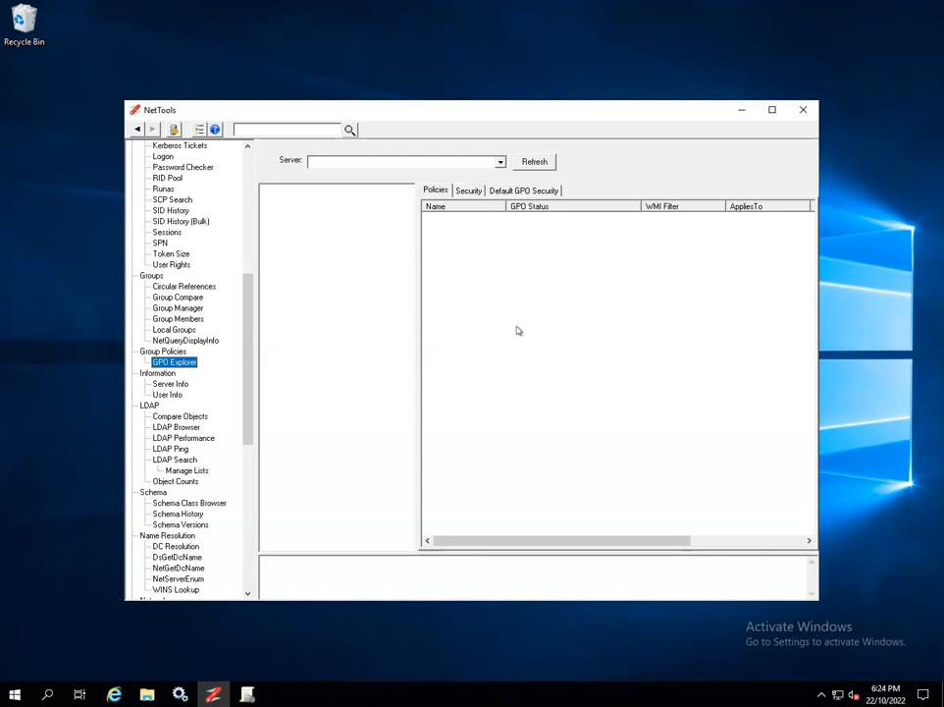
Load the domain's policies in GPO Explorer and run the domain-level test for DC=w2k12,DC=local with all servers and policies included.
{"action": "left_click", "coordinate": [535, 165]}
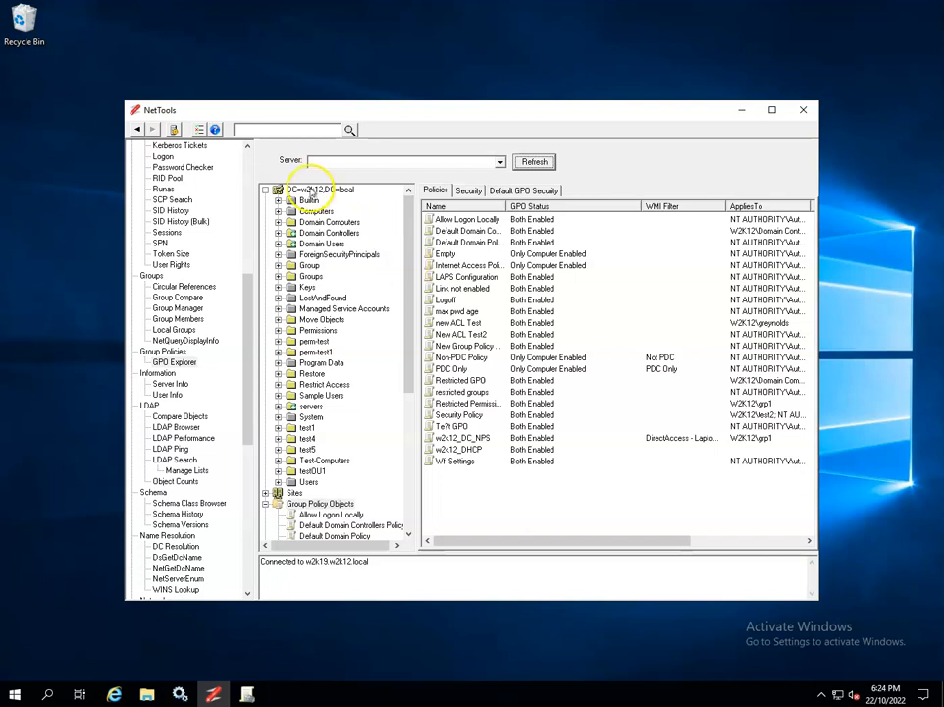
{"action": "left_click", "coordinate": [314, 188]}
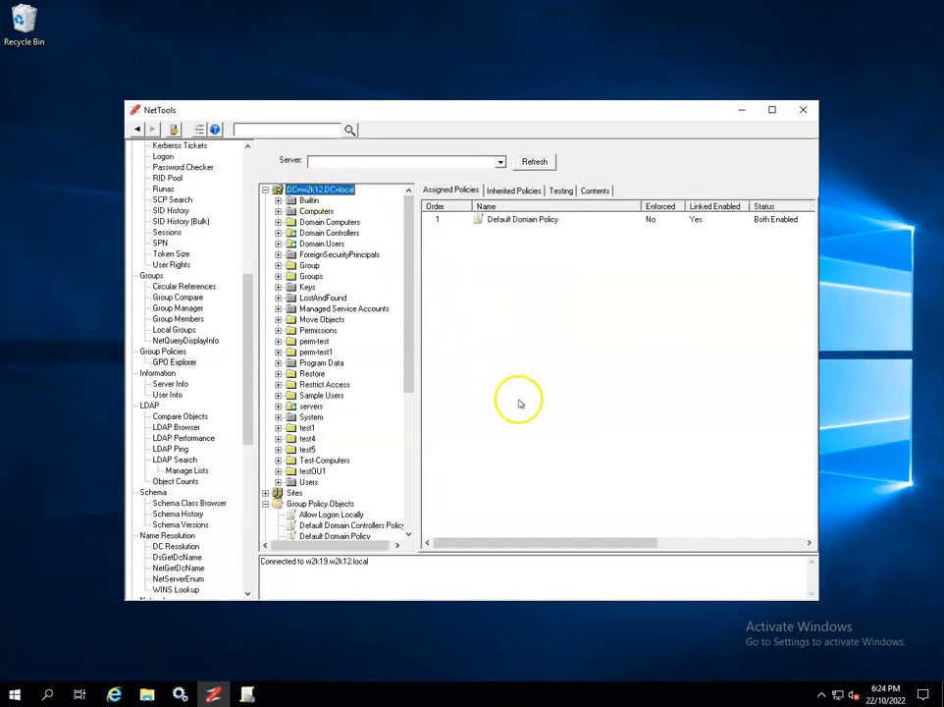
{"action": "left_click", "coordinate": [771, 109]}
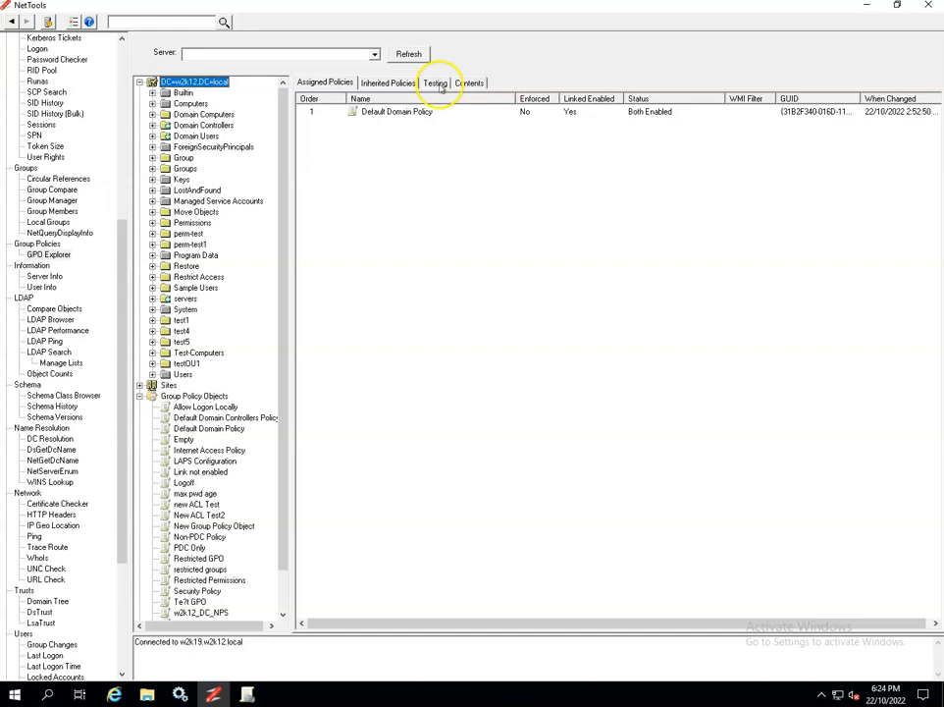
{"action": "left_click", "coordinate": [435, 84]}
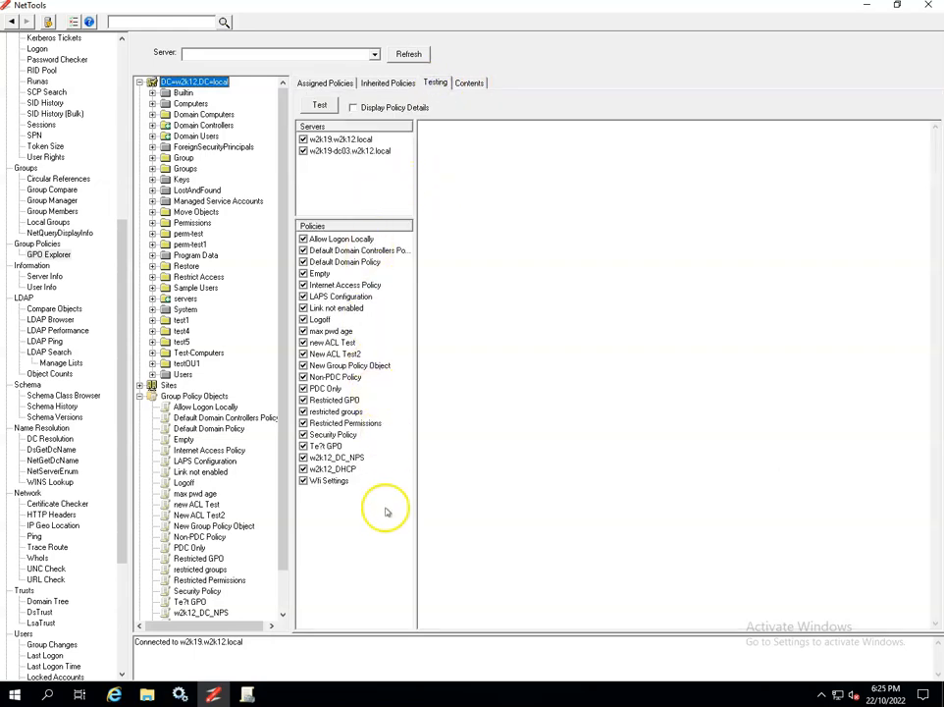
{"action": "left_click", "coordinate": [322, 106]}
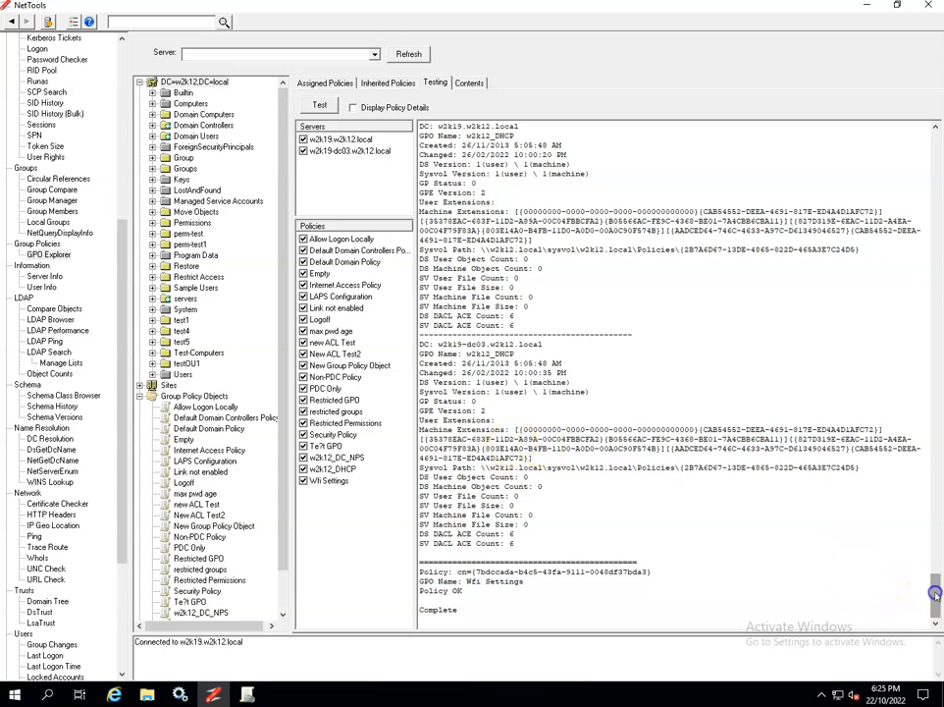
Examine the domain test report from its beginning, checking the errors and per-server details listed for each policy.
{"action": "left_click_drag", "start_coordinate": [933, 593], "coordinate": [932, 142]}
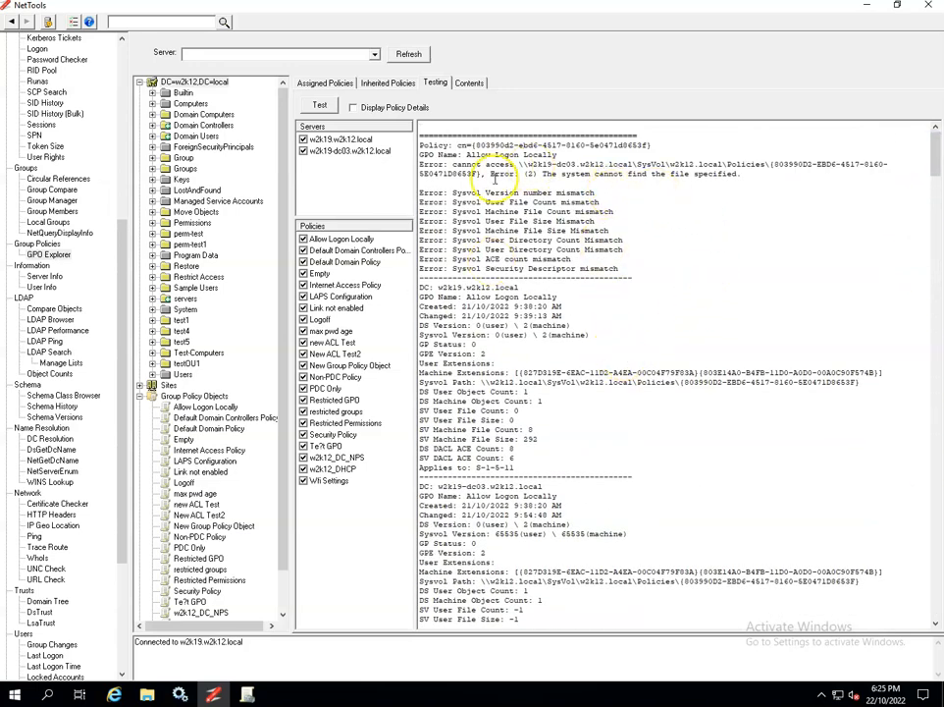
{"action": "scroll", "coordinate": [569, 411], "scroll_direction": "down", "scroll_amount": 10}
{"action": "scroll", "coordinate": [575, 432], "scroll_direction": "down", "scroll_amount": 15}
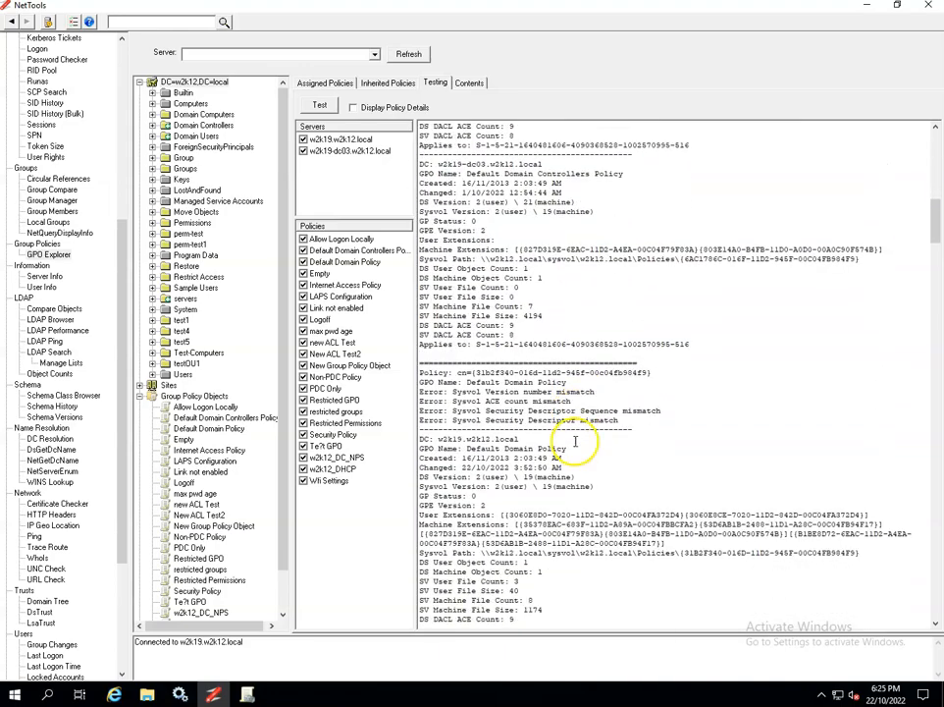
{"action": "scroll", "coordinate": [575, 442], "scroll_direction": "down", "scroll_amount": 17}
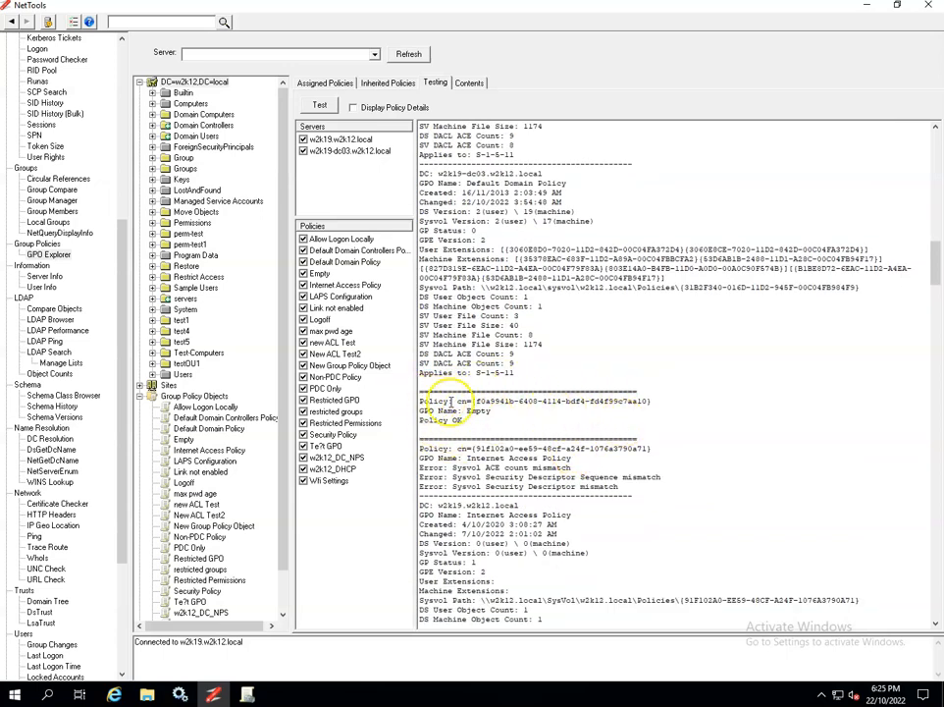
{"action": "scroll", "coordinate": [573, 513], "scroll_direction": "down", "scroll_amount": 18}
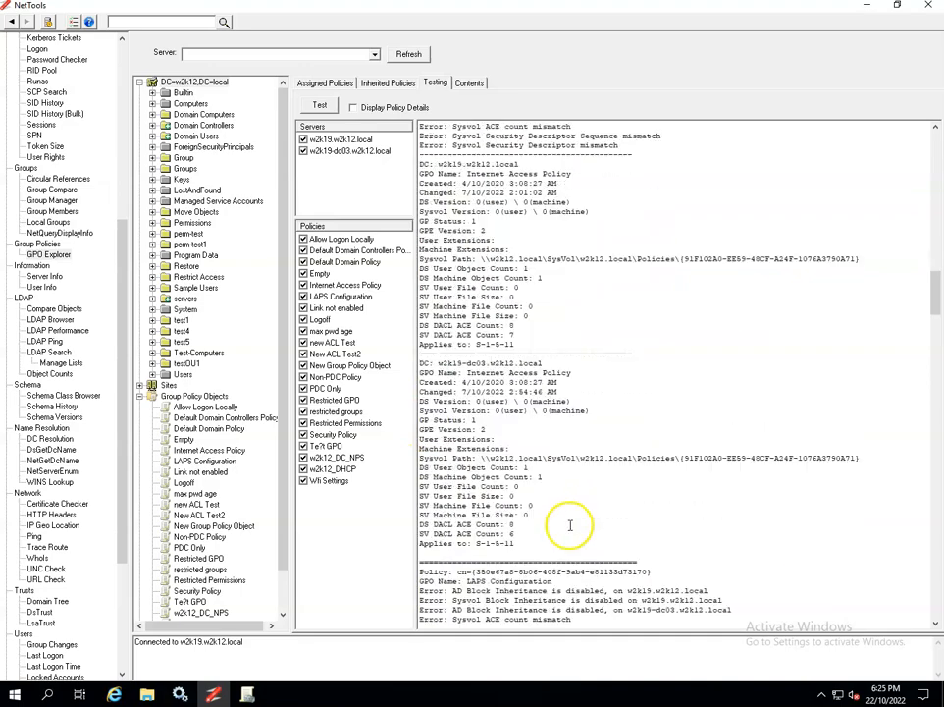
{"action": "scroll", "coordinate": [567, 526], "scroll_direction": "up", "scroll_amount": 15}
{"action": "scroll", "coordinate": [567, 526], "scroll_direction": "up", "scroll_amount": 13}
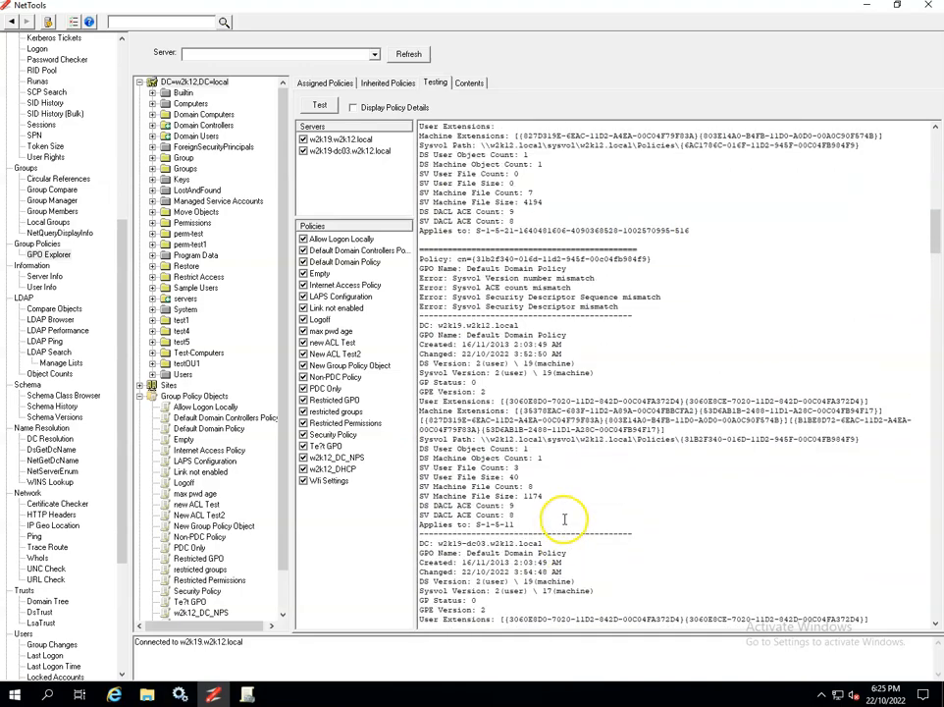
{"action": "scroll", "coordinate": [568, 488], "scroll_direction": "up", "scroll_amount": 15}
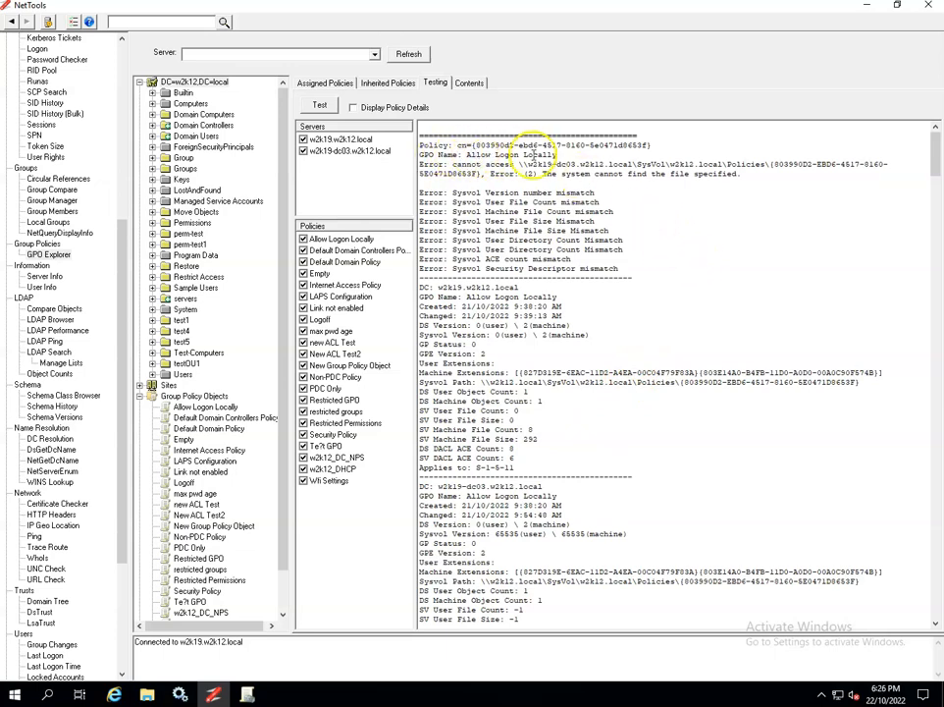
Run the individual policy test on the Allow Logon Locally GPO and highlight the Sysvol version number result.
{"action": "left_click", "coordinate": [202, 406]}
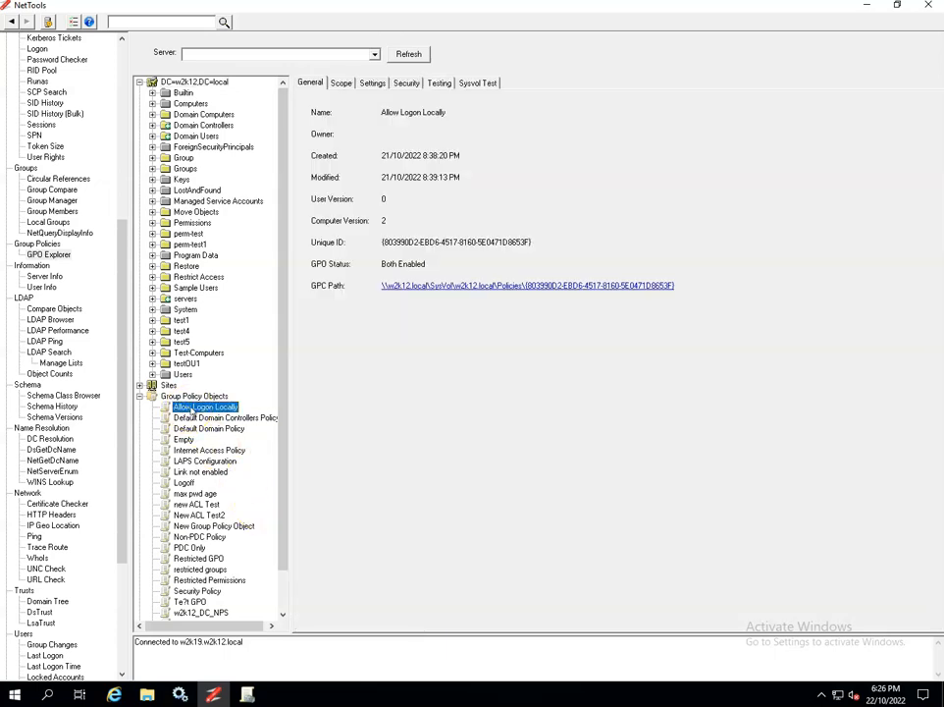
{"action": "left_click", "coordinate": [438, 83]}
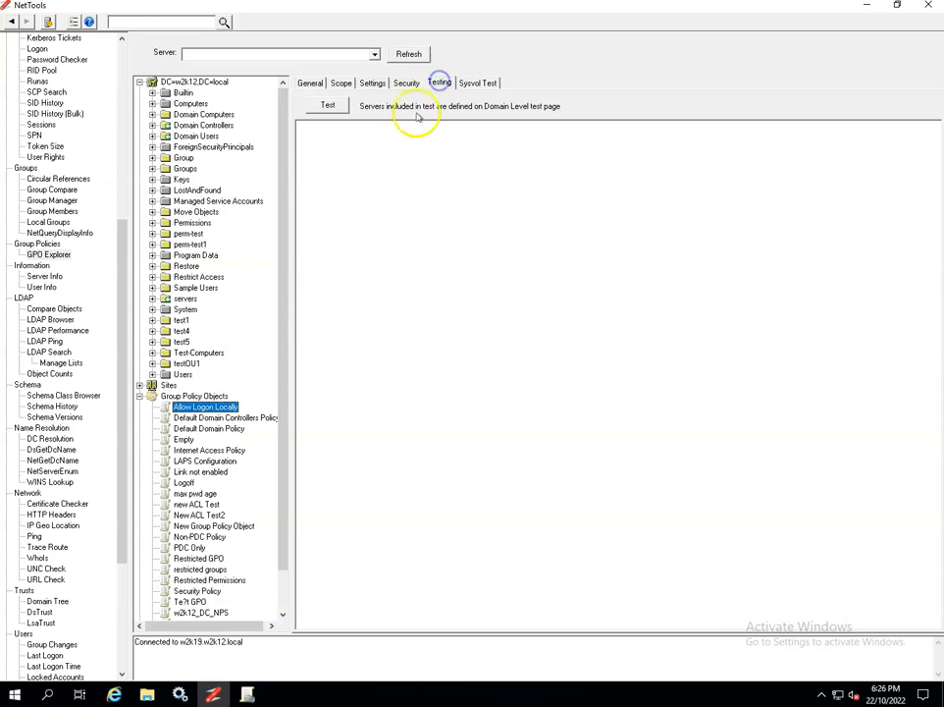
{"action": "left_click", "coordinate": [328, 105]}
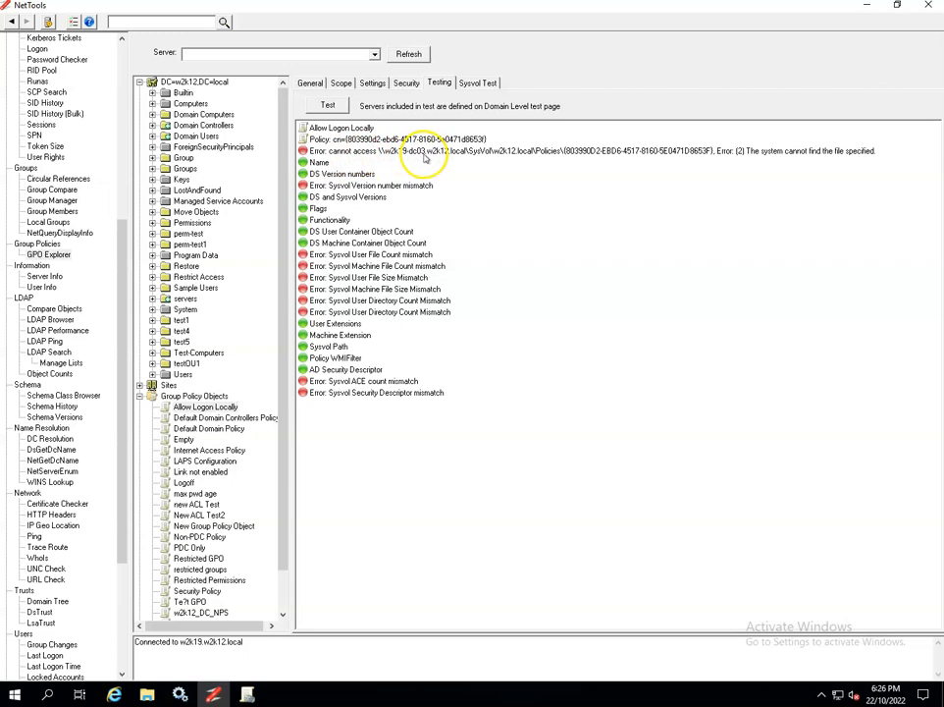
{"action": "left_click", "coordinate": [355, 185]}
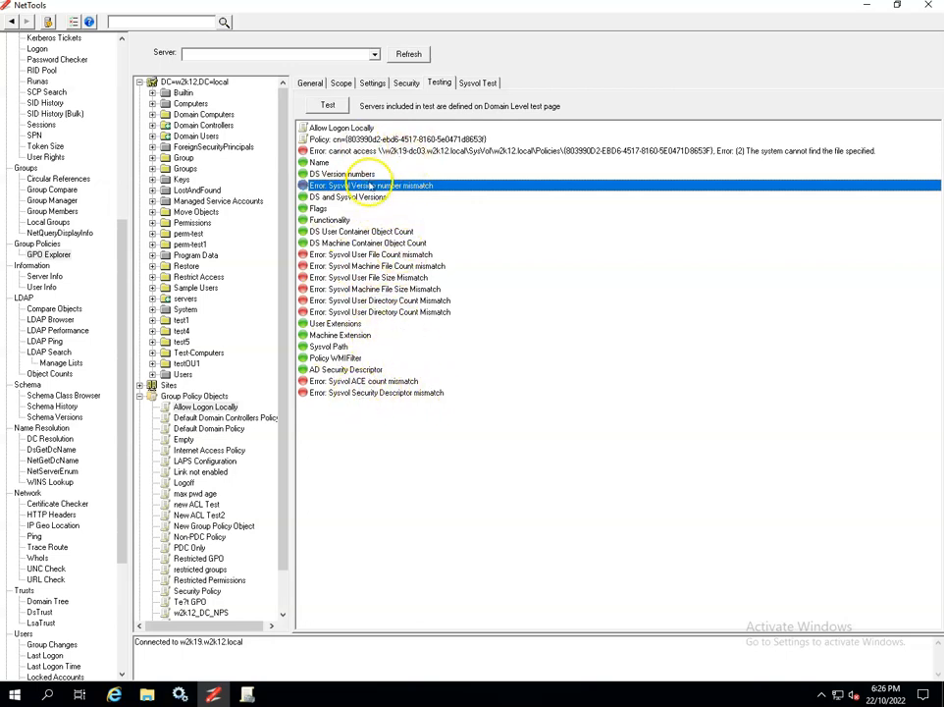
Run the Sysvol permissions test on the Allow Logon Locally GPO, widen the w2k19-dc03 column and highlight the read-path entry.
{"action": "left_click", "coordinate": [485, 82]}
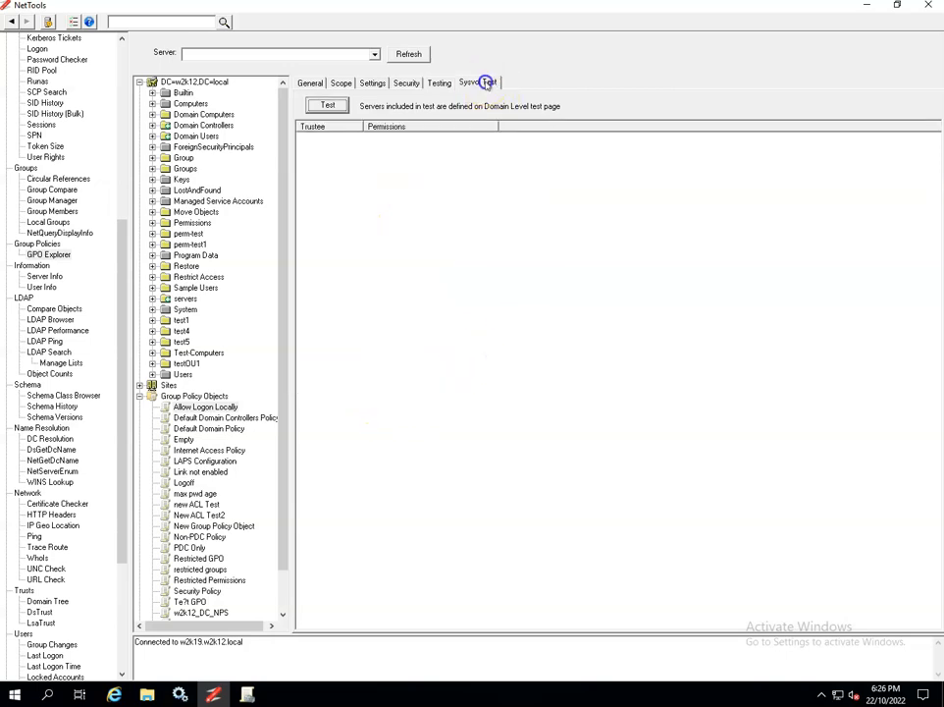
{"action": "left_click", "coordinate": [328, 105]}
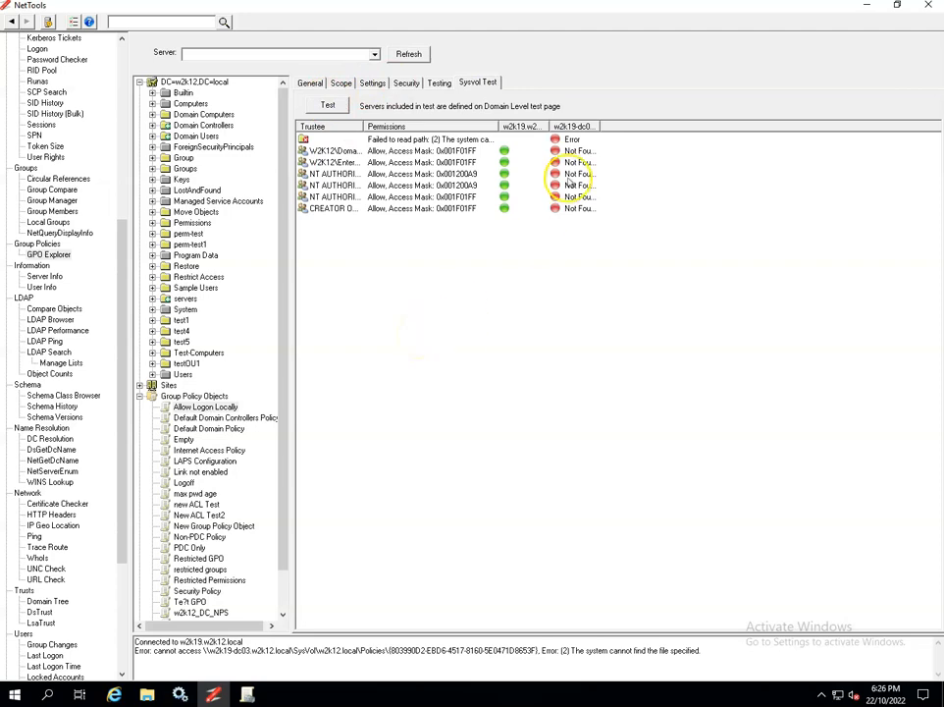
{"action": "left_click_drag", "start_coordinate": [645, 126], "coordinate": [647, 127]}
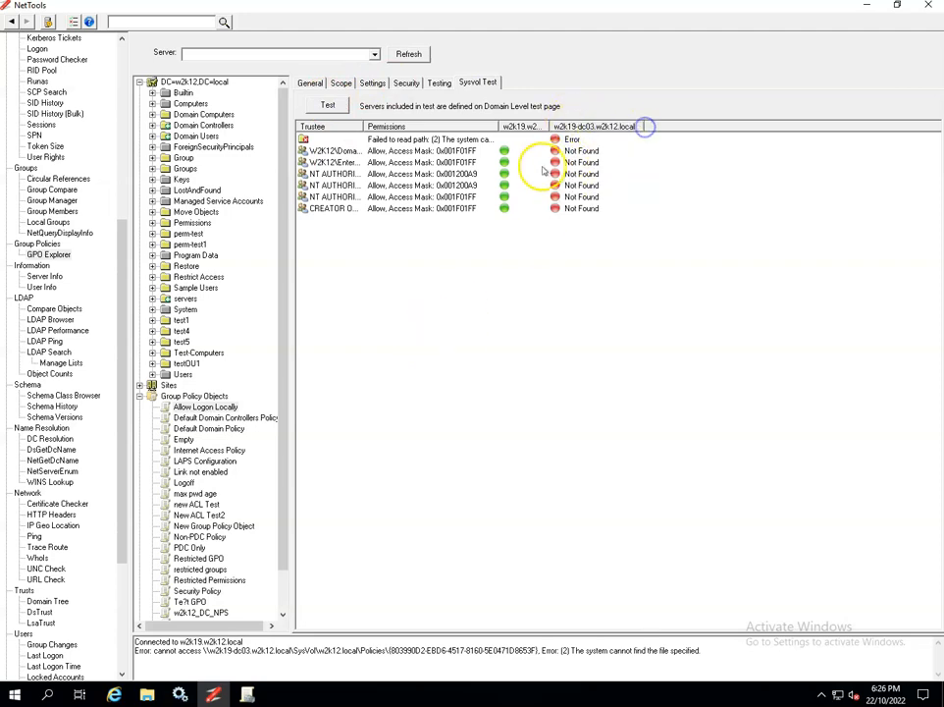
{"action": "left_click", "coordinate": [392, 141]}
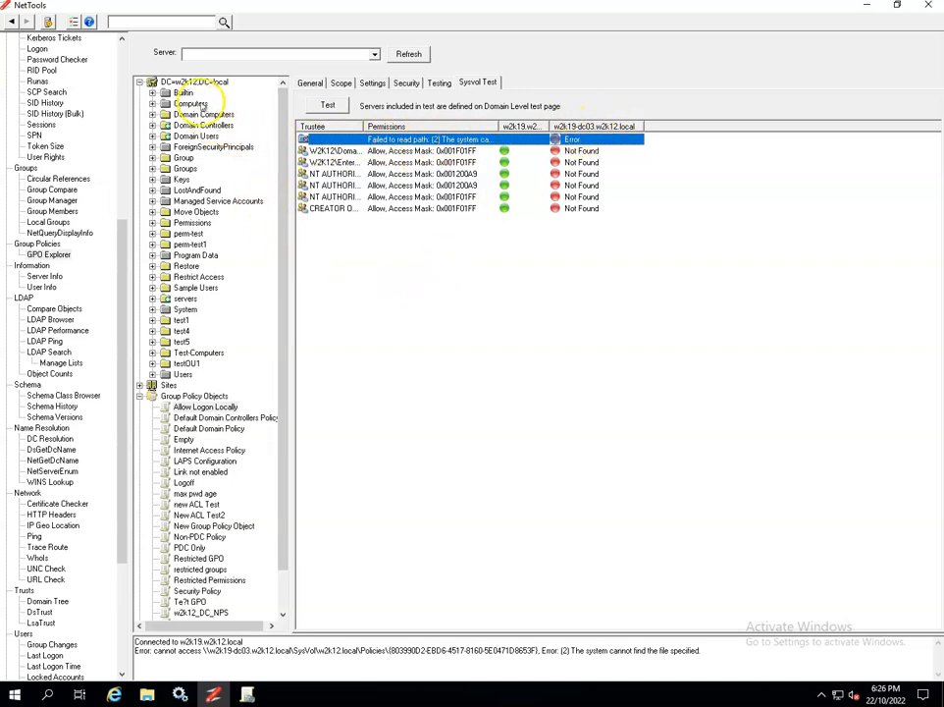
Find the Default Domain Controllers Policy entry in the domain test report and run the individual policy test on that GPO.
{"action": "left_click", "coordinate": [160, 80]}
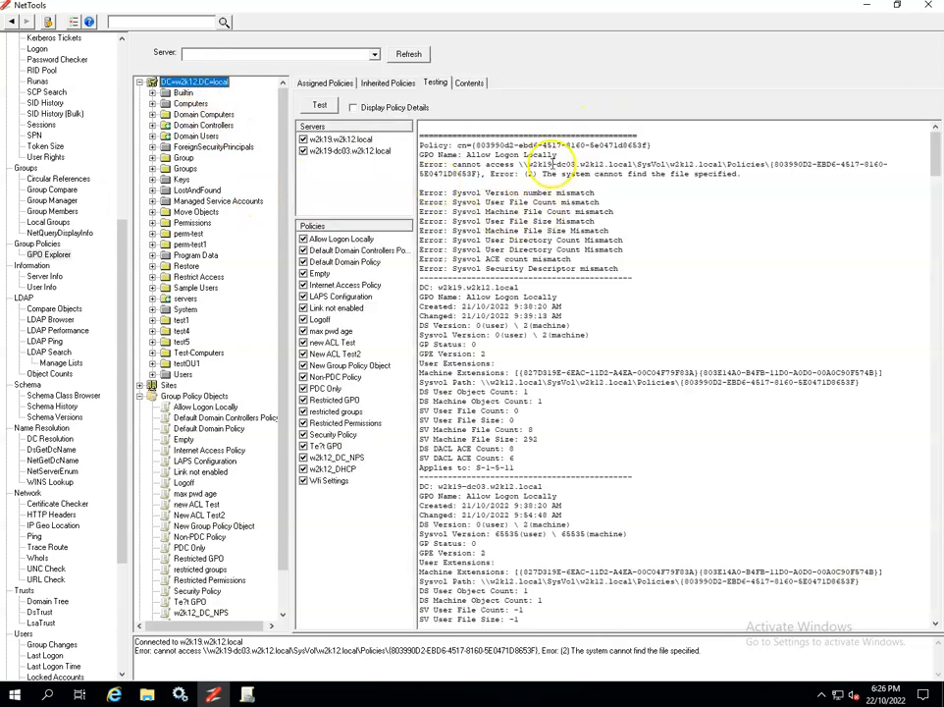
{"action": "scroll", "coordinate": [476, 362], "scroll_direction": "down", "scroll_amount": 10}
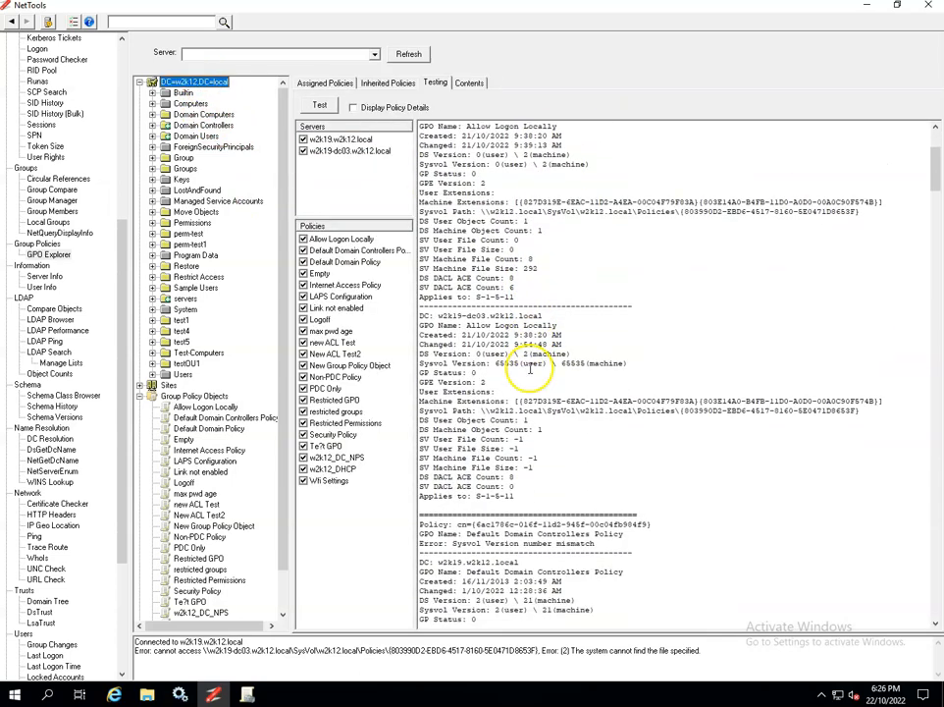
{"action": "scroll", "coordinate": [529, 369], "scroll_direction": "down", "scroll_amount": 3}
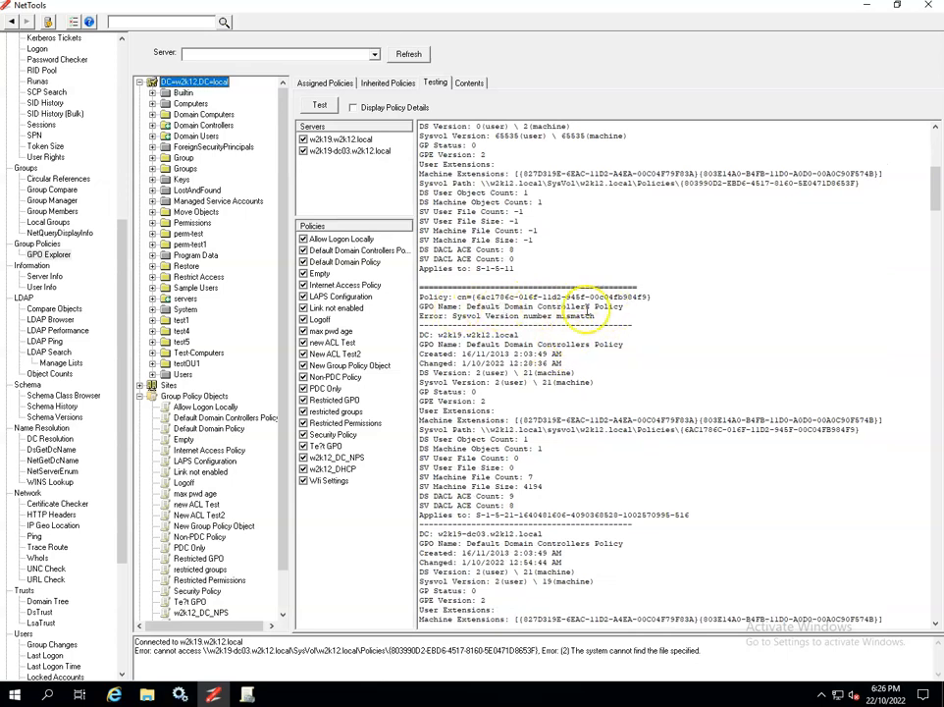
{"action": "left_click", "coordinate": [211, 417]}
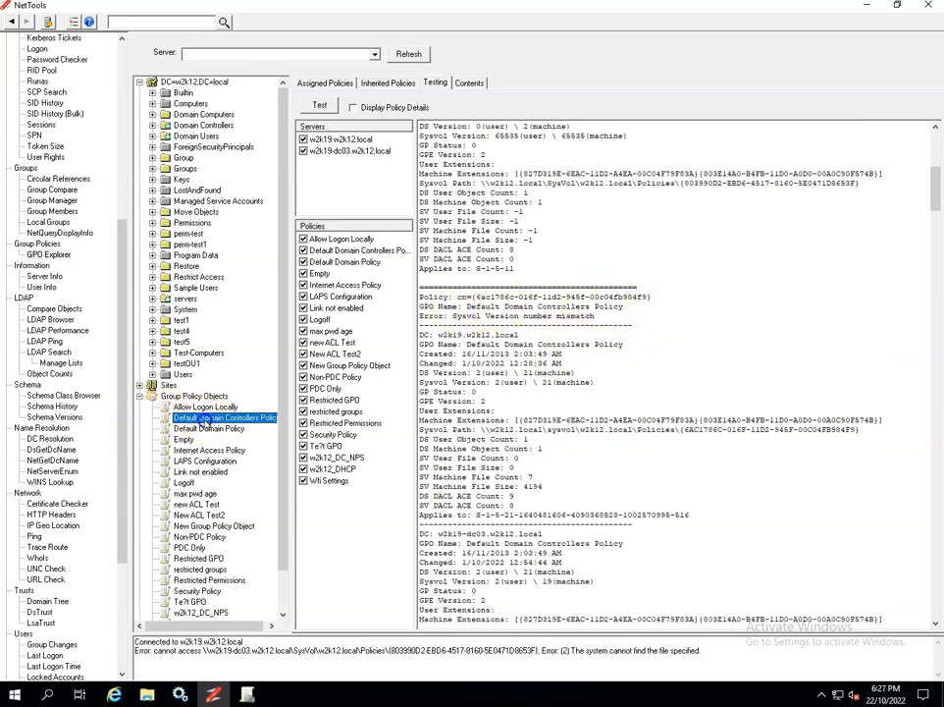
{"action": "left_click", "coordinate": [486, 84]}
{"action": "left_click", "coordinate": [435, 83]}
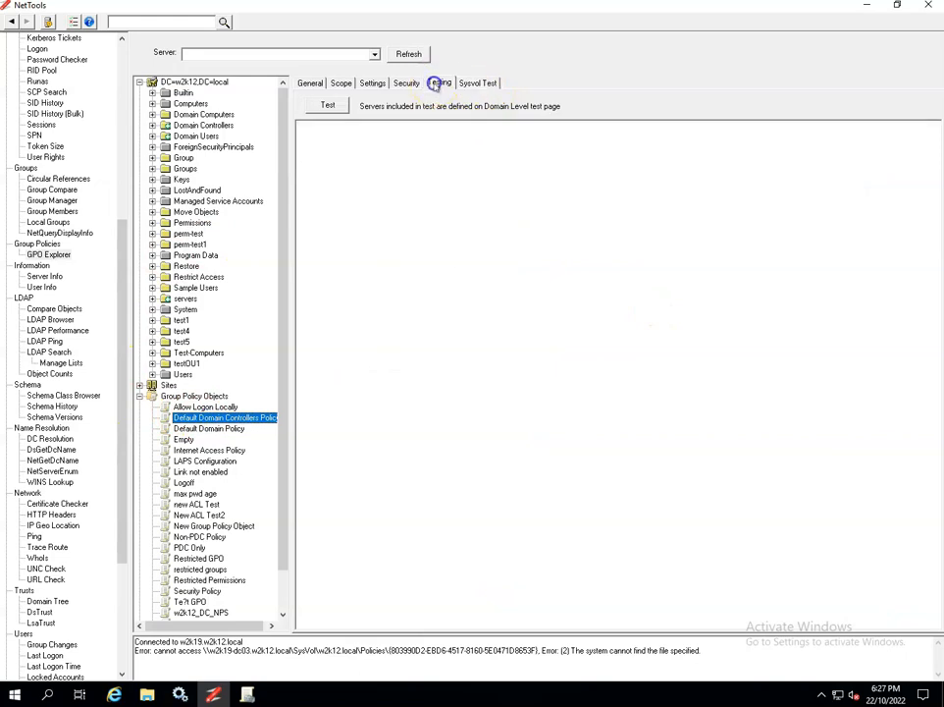
{"action": "left_click", "coordinate": [329, 104]}
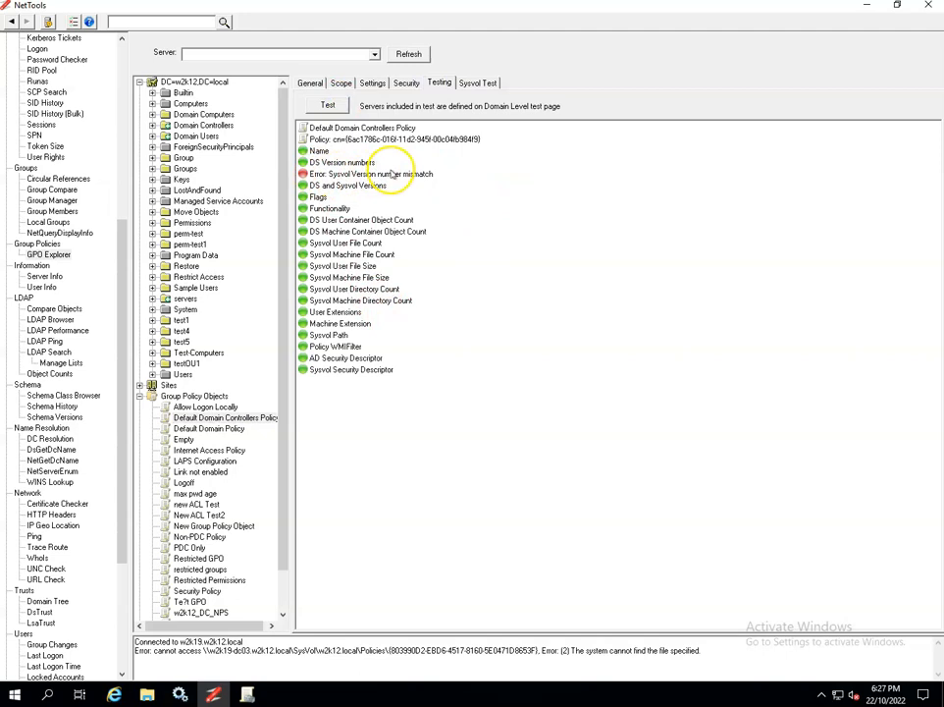
Run the Sysvol permissions test on the Default Domain Controllers Policy and return to its individual test results.
{"action": "left_click", "coordinate": [478, 84]}
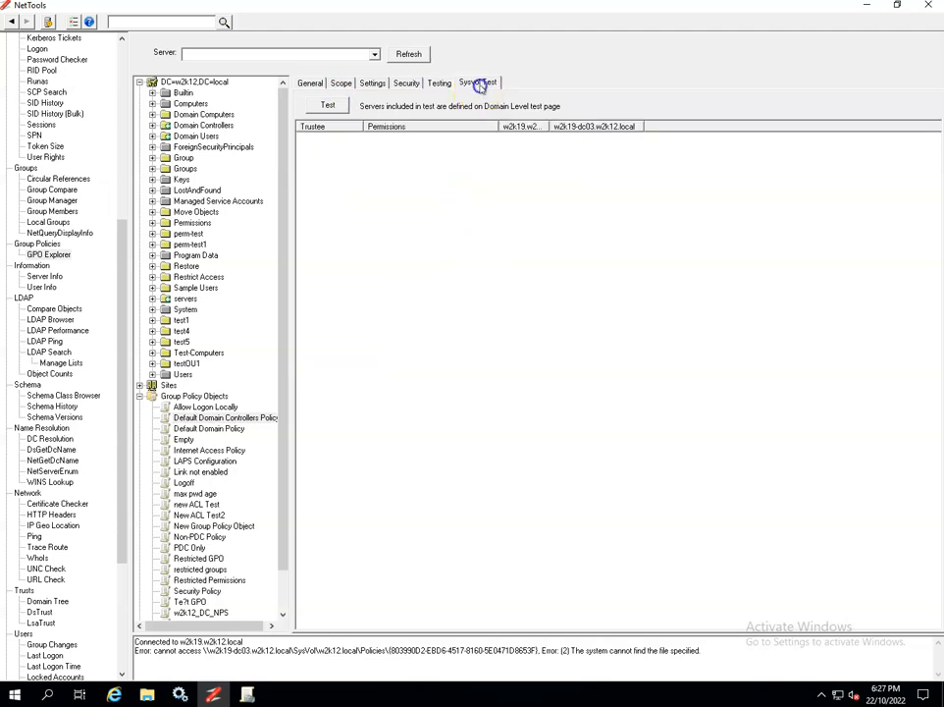
{"action": "left_click", "coordinate": [330, 107]}
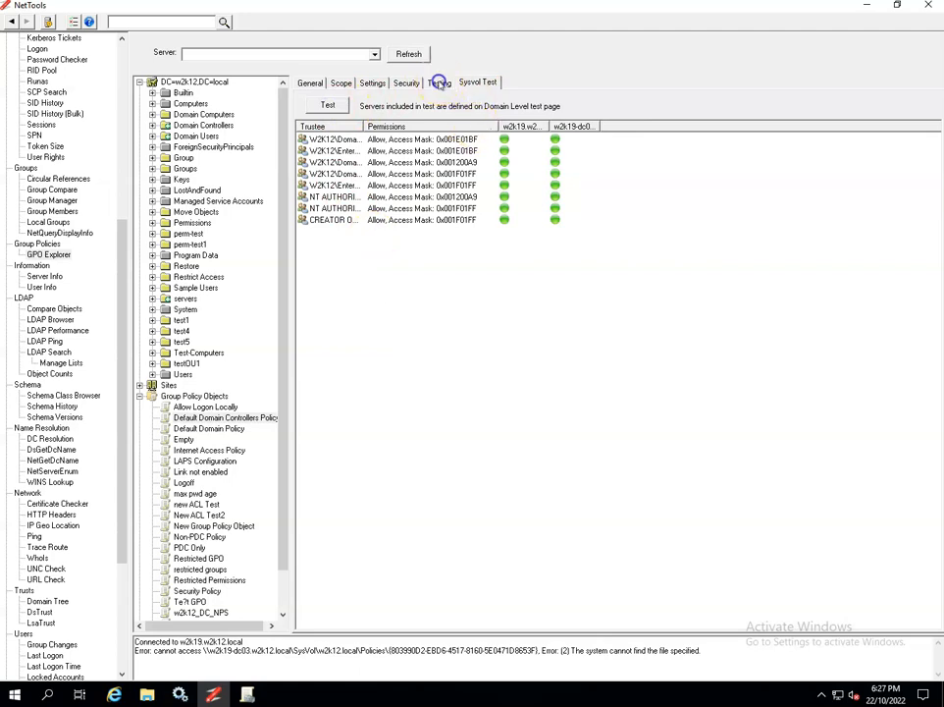
{"action": "left_click", "coordinate": [439, 84]}
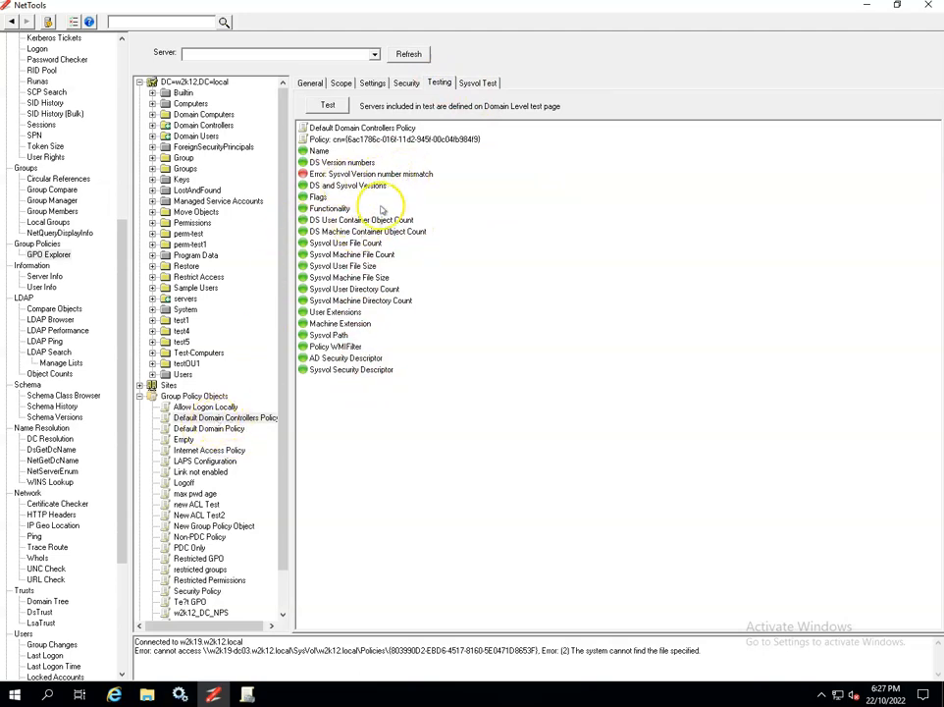
Switch to Group Policy Management and open the Default Domain Controllers Policy for editing.
{"action": "left_click", "coordinate": [247, 693]}
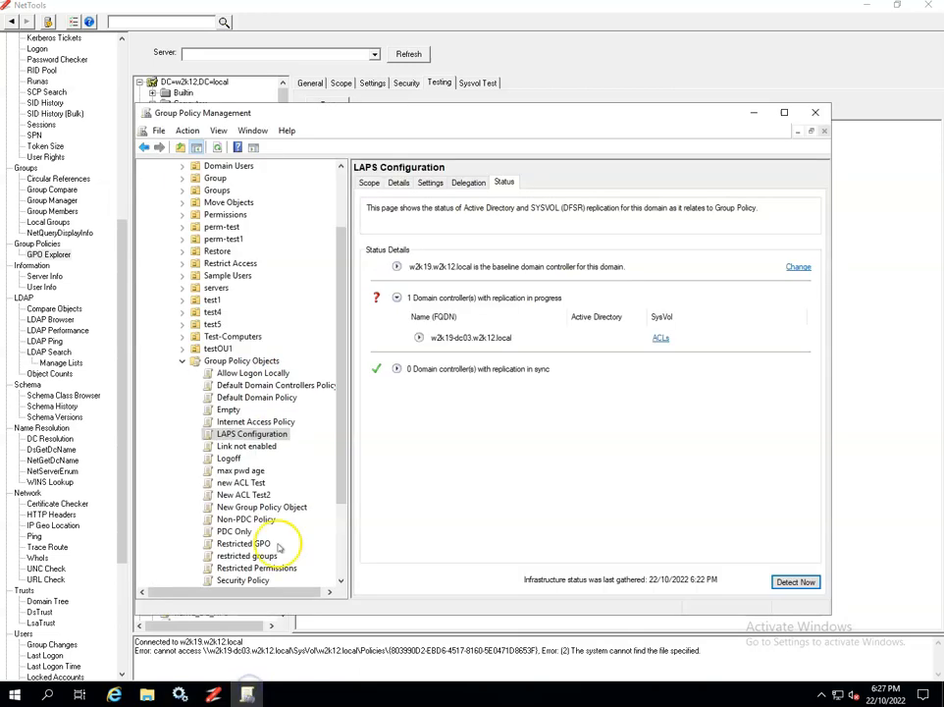
{"action": "left_click", "coordinate": [250, 385]}
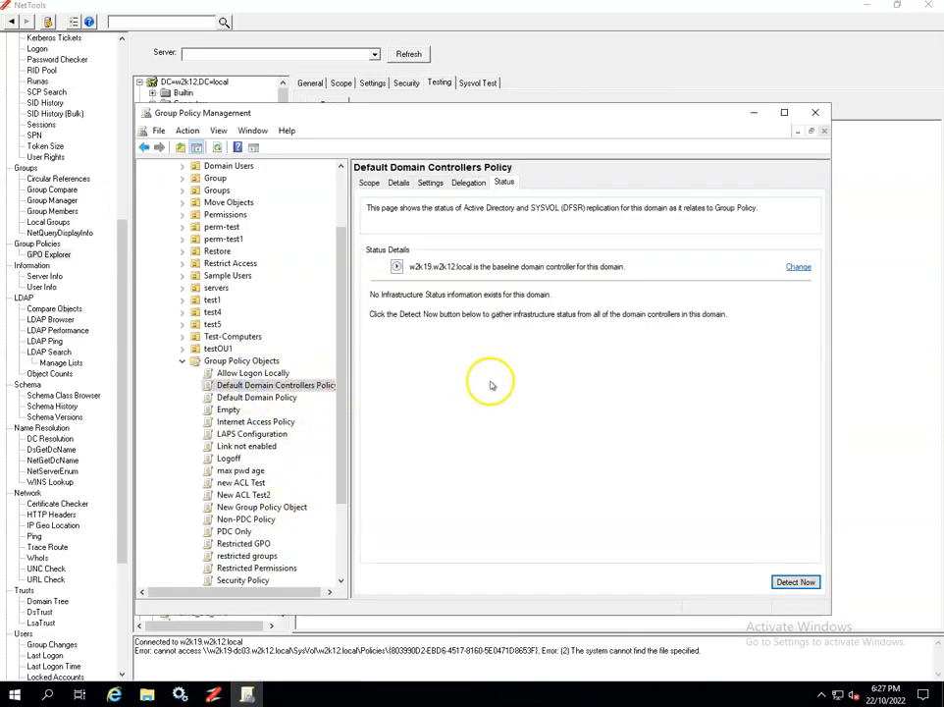
{"action": "right_click", "coordinate": [261, 384]}
{"action": "left_click", "coordinate": [286, 392]}
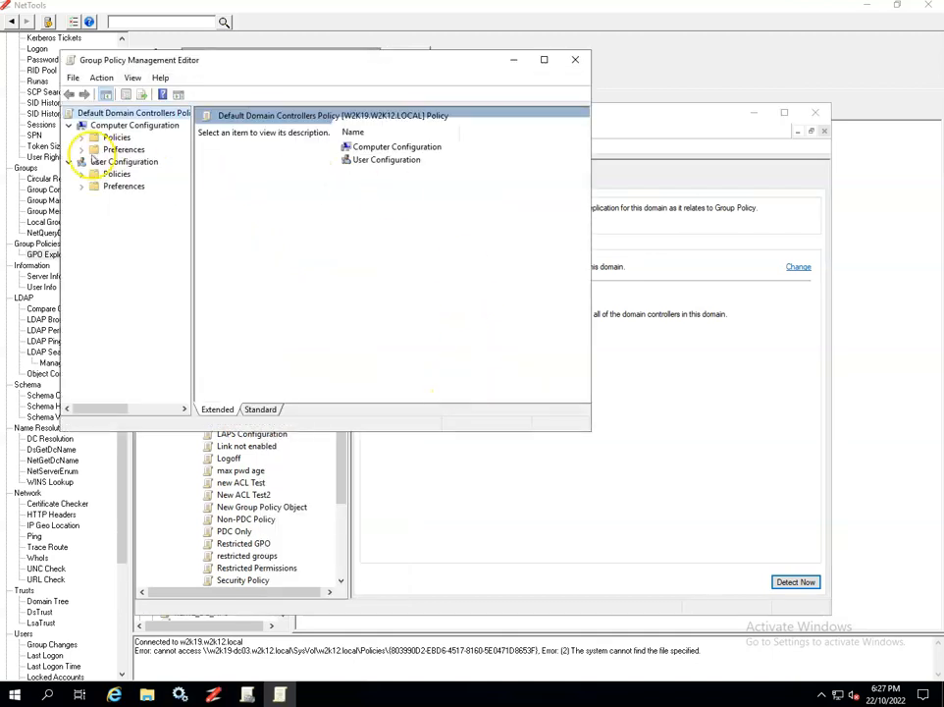
Open the Security Options under the Local Policies of the Computer Configuration security settings in the Default Domain Controllers Policy.
{"action": "left_click", "coordinate": [82, 138]}
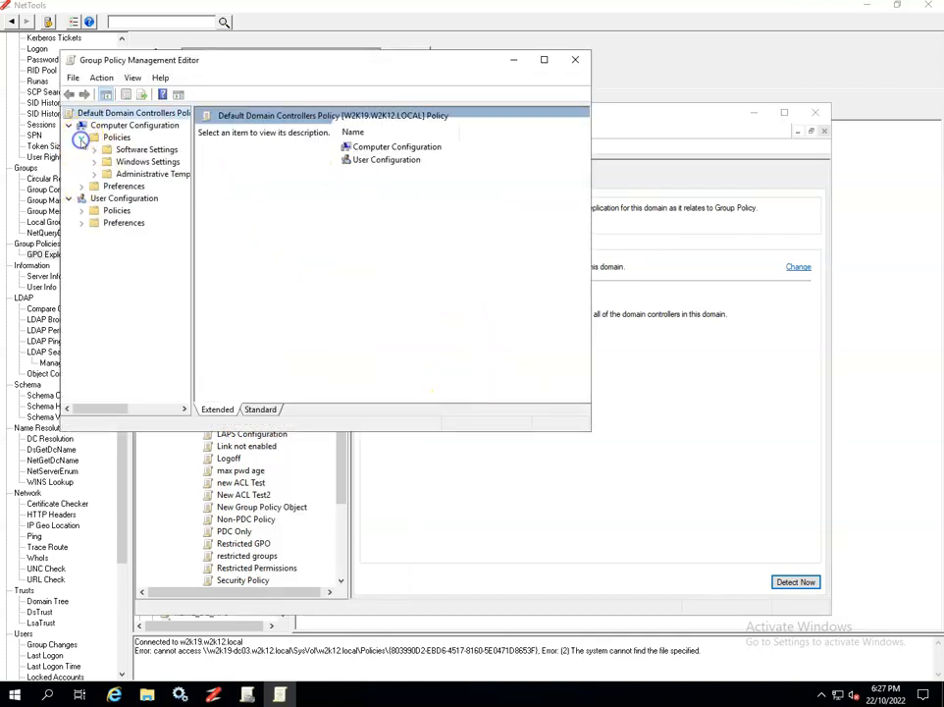
{"action": "double_click", "coordinate": [142, 163]}
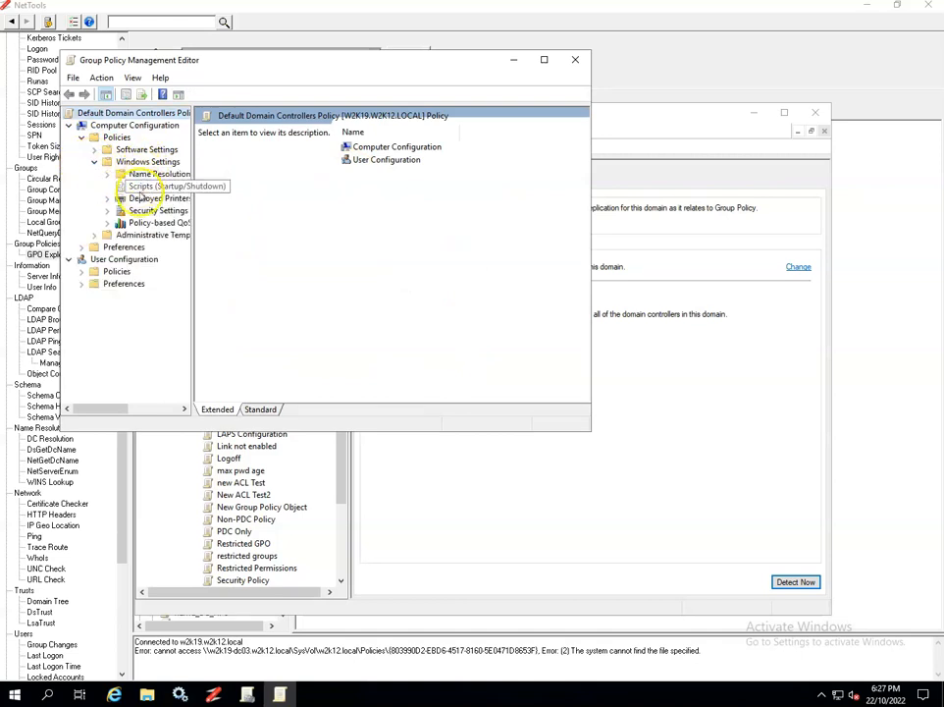
{"action": "left_click", "coordinate": [137, 211]}
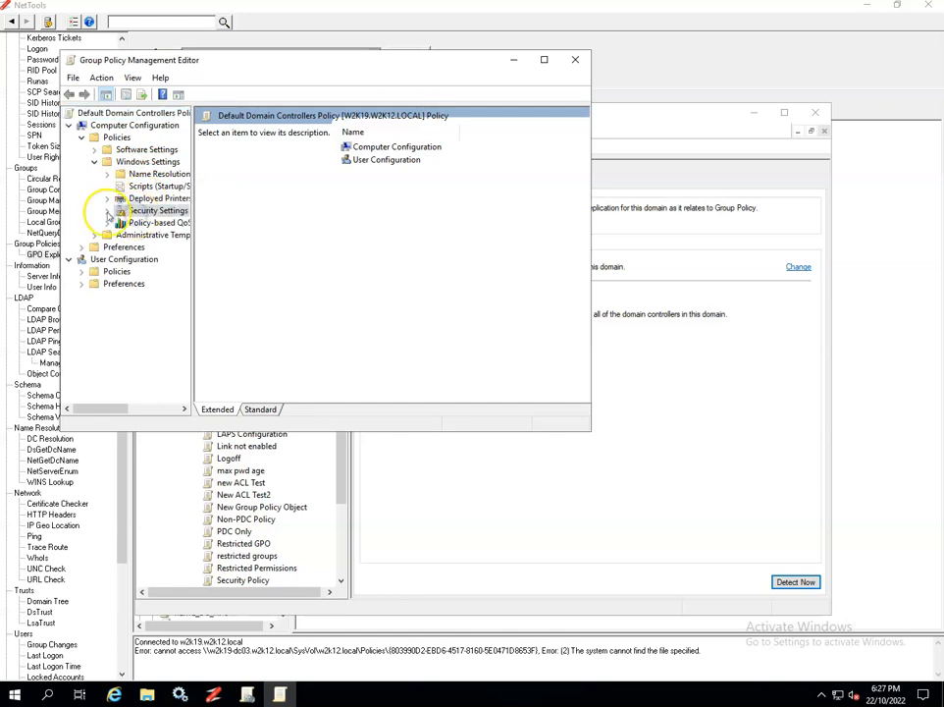
{"action": "left_click", "coordinate": [107, 210]}
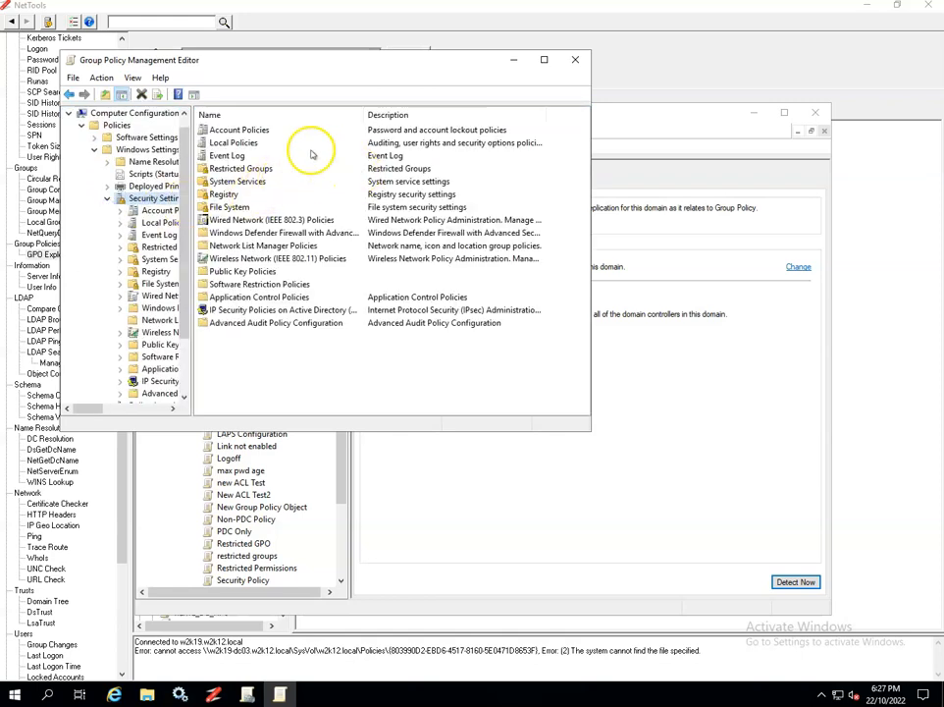
{"action": "double_click", "coordinate": [234, 143]}
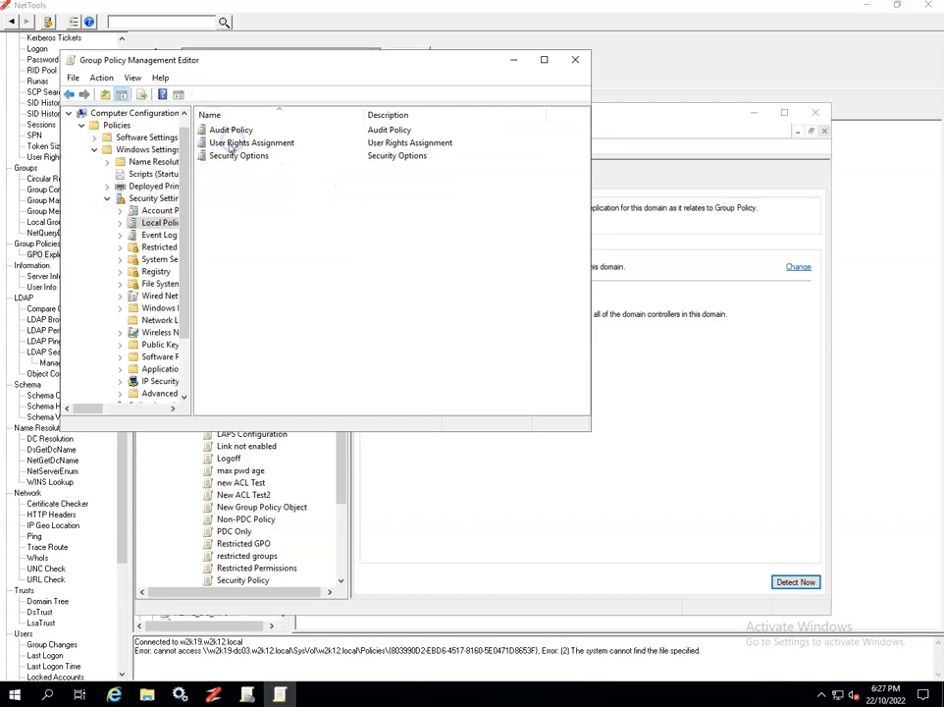
{"action": "double_click", "coordinate": [235, 156]}
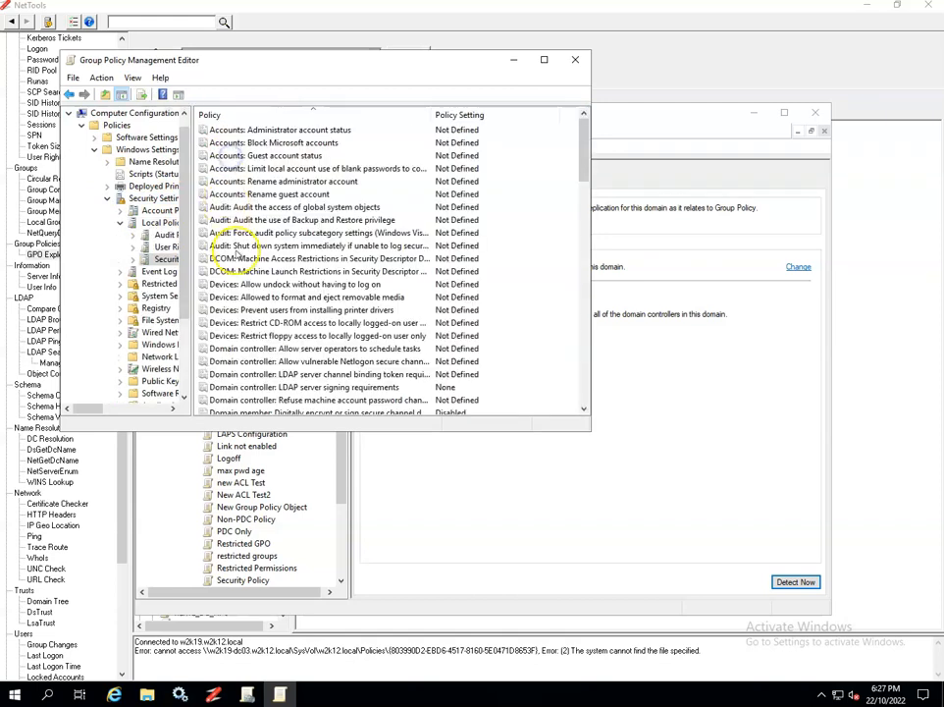
Set the "Domain controller: LDAP server signing requirements" policy to Require signing and apply the change.
{"action": "double_click", "coordinate": [284, 387]}
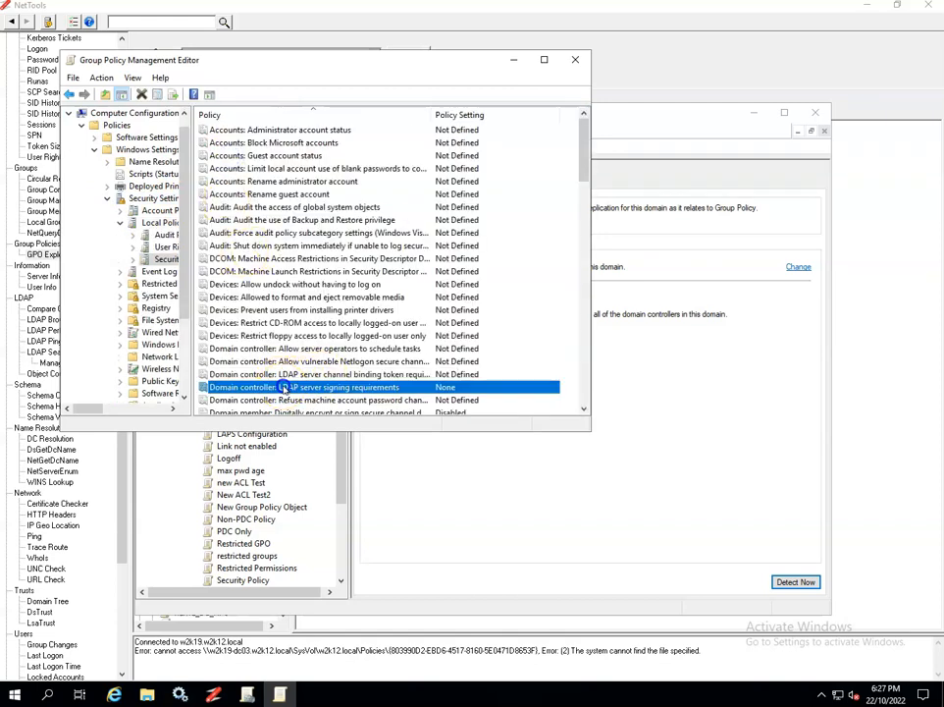
{"action": "left_click", "coordinate": [259, 173]}
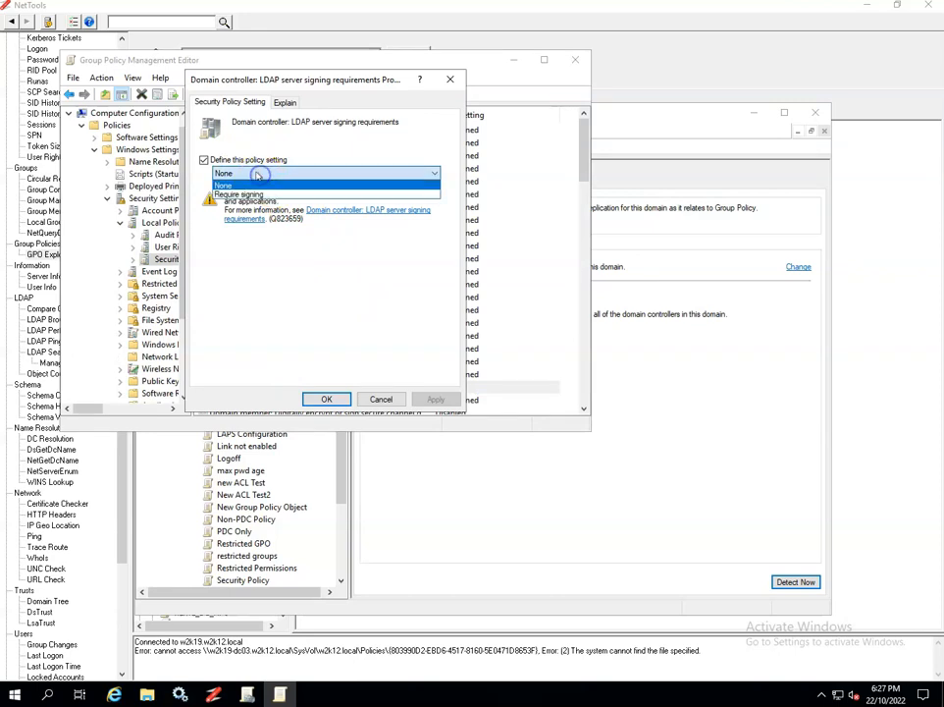
{"action": "left_click", "coordinate": [228, 196]}
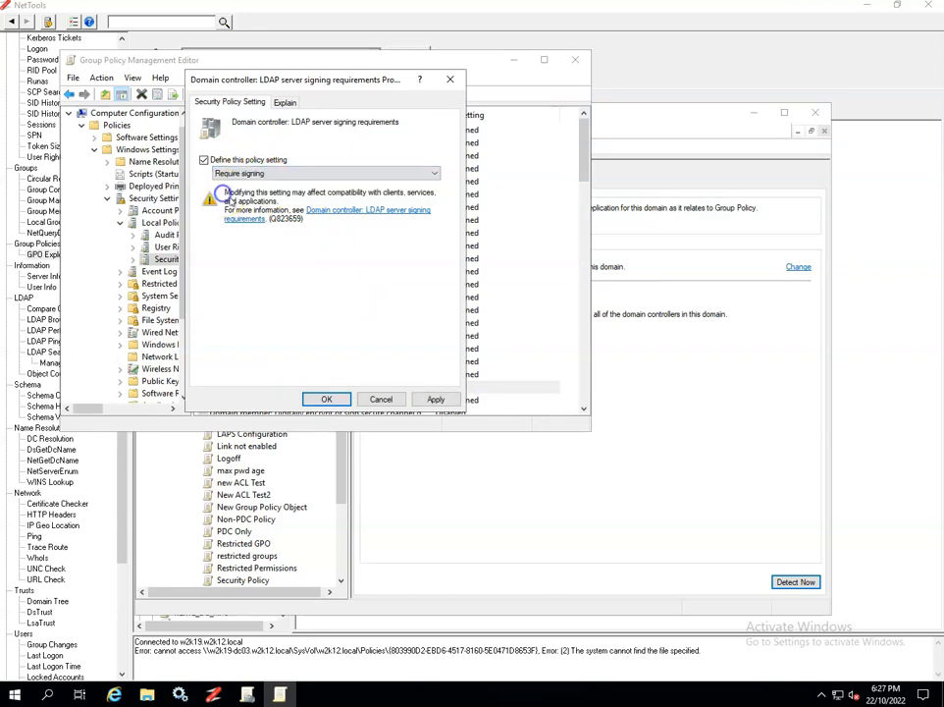
{"action": "left_click", "coordinate": [434, 398]}
{"action": "left_click", "coordinate": [296, 292]}
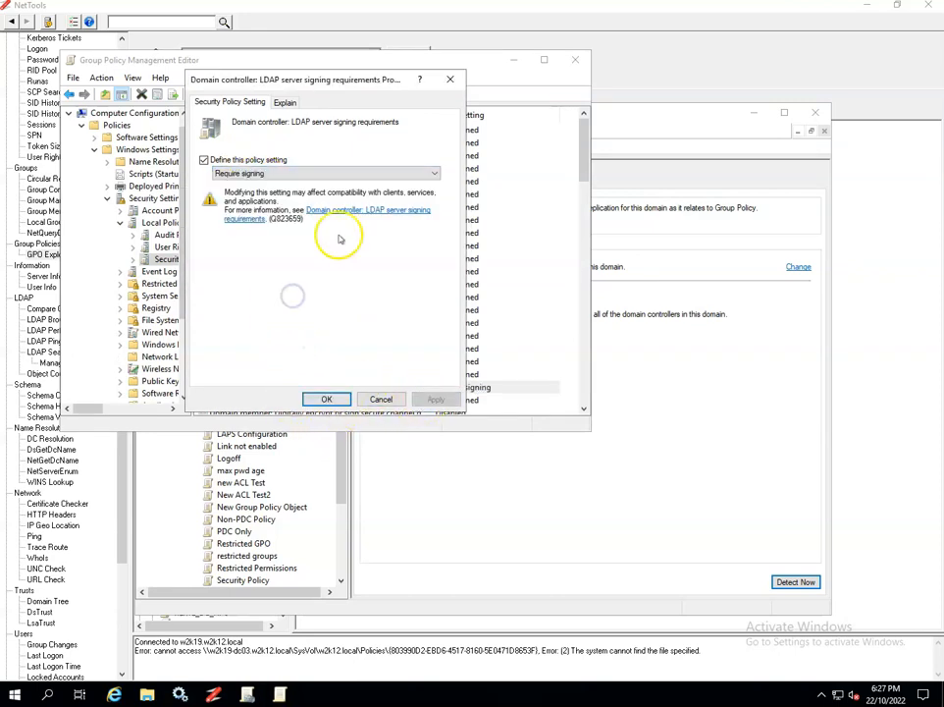
Set the LDAP server signing requirements policy back to None, save it and close the policy editor.
{"action": "left_click", "coordinate": [430, 174]}
{"action": "left_click", "coordinate": [238, 185]}
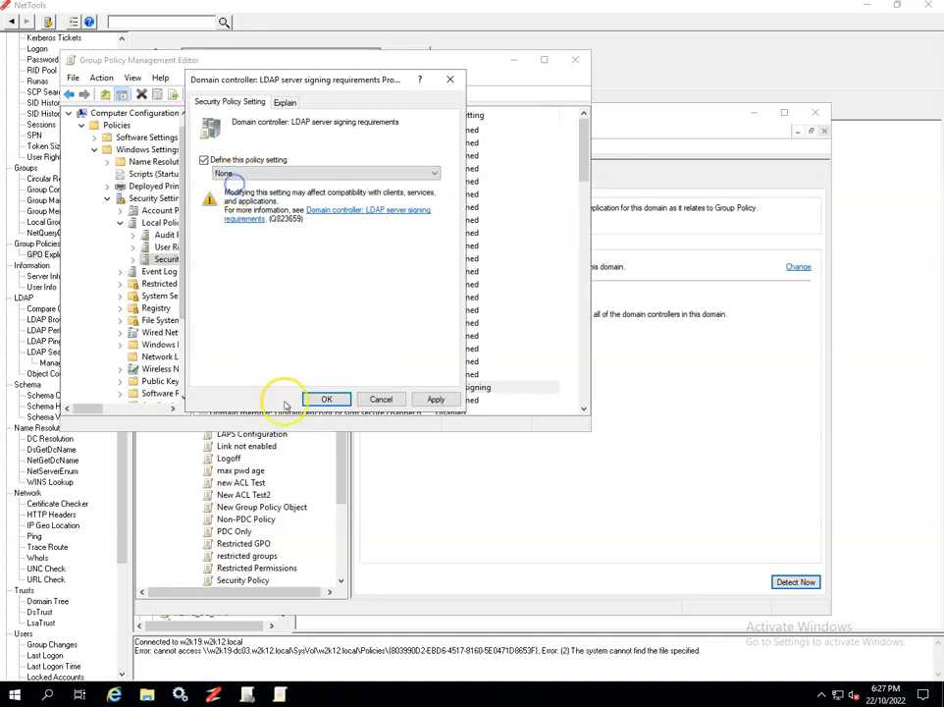
{"action": "left_click", "coordinate": [326, 399]}
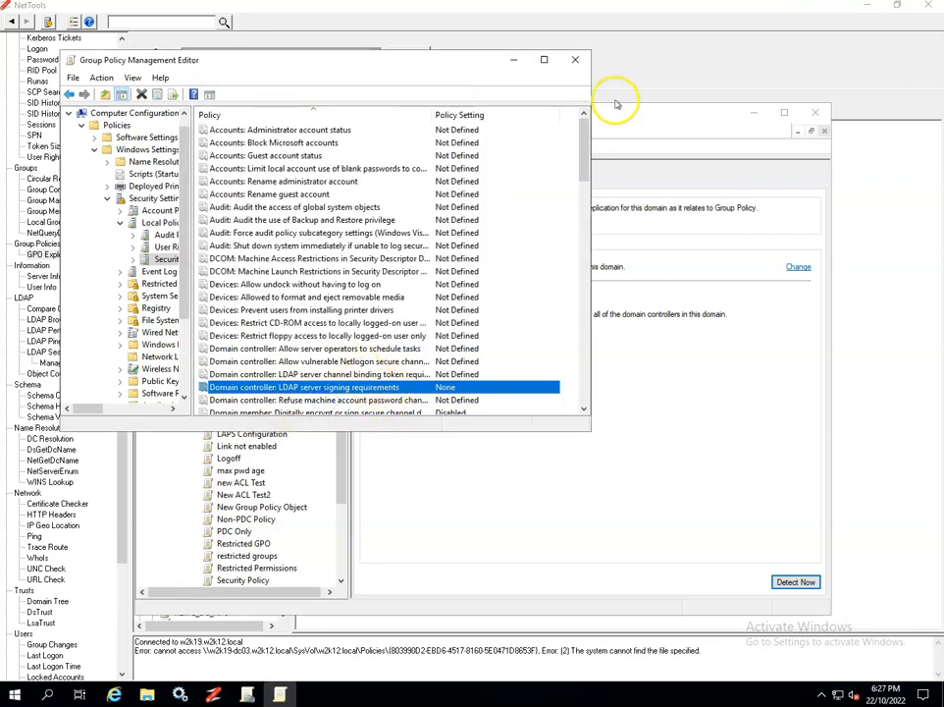
{"action": "left_click", "coordinate": [580, 62]}
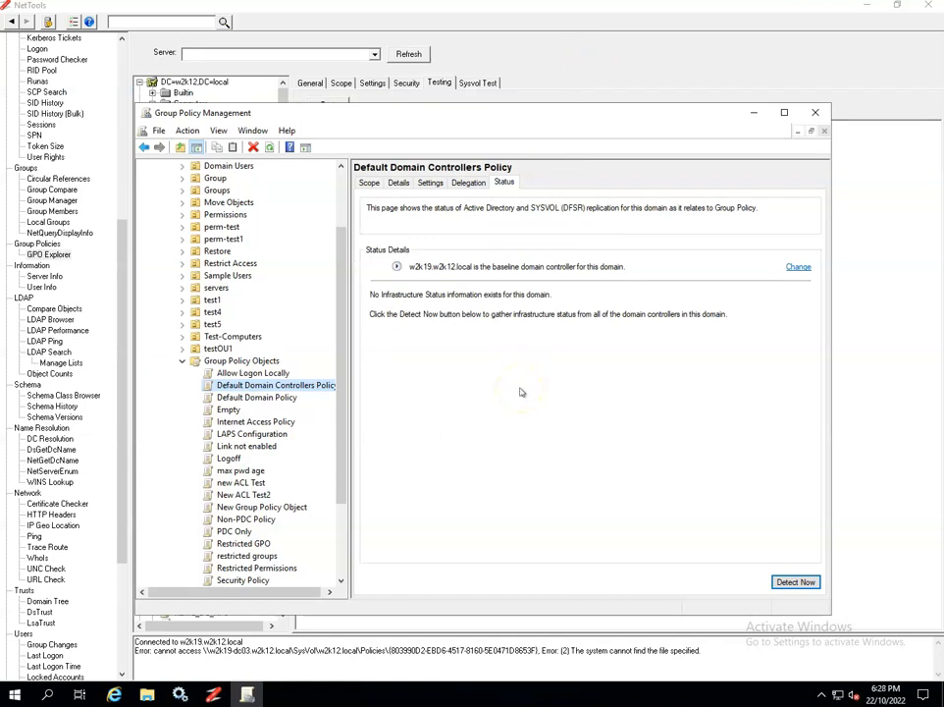
Minimize Group Policy Management to return to NetTools and rerun the individual policy test on the Default Domain Controllers Policy several times.
{"action": "left_click", "coordinate": [753, 112]}
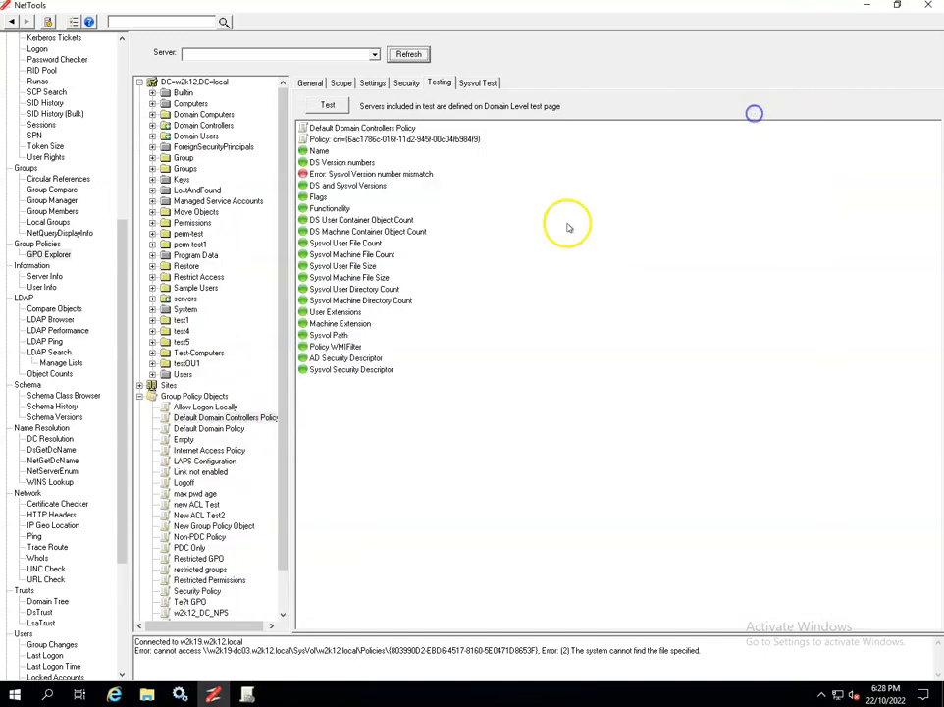
{"action": "left_click", "coordinate": [327, 106]}
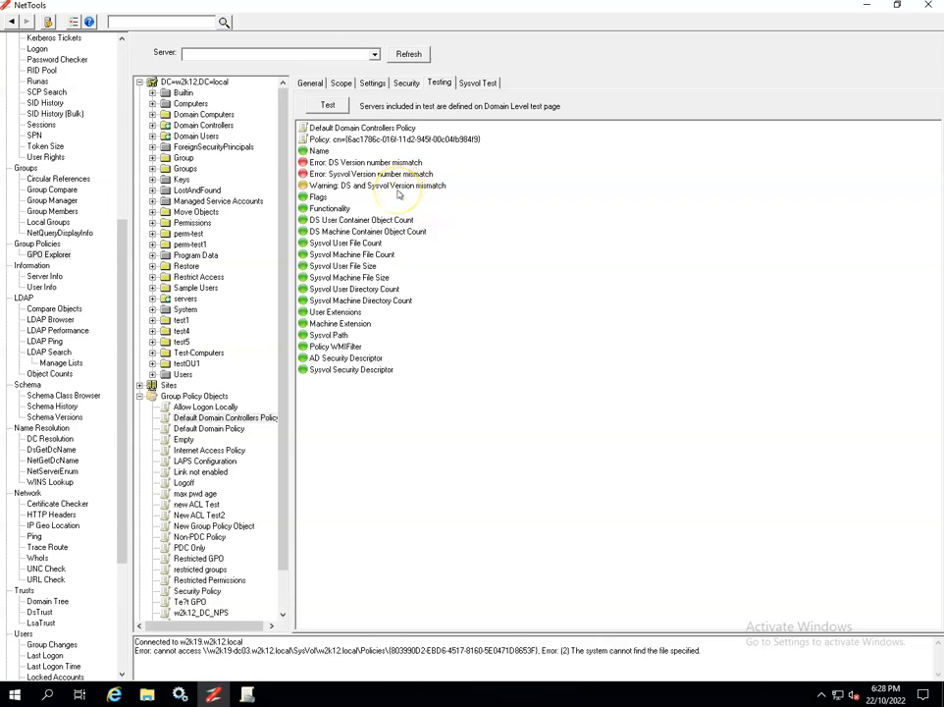
{"action": "left_click", "coordinate": [326, 104]}
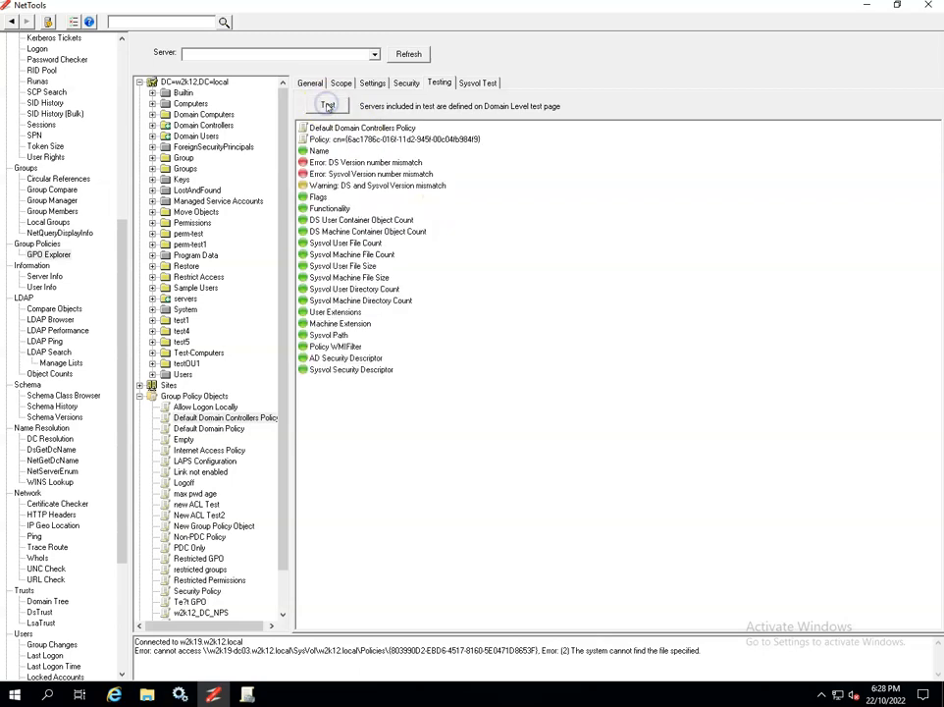
{"action": "left_click", "coordinate": [326, 105]}
{"action": "left_click", "coordinate": [328, 106]}
{"action": "left_click", "coordinate": [328, 106]}
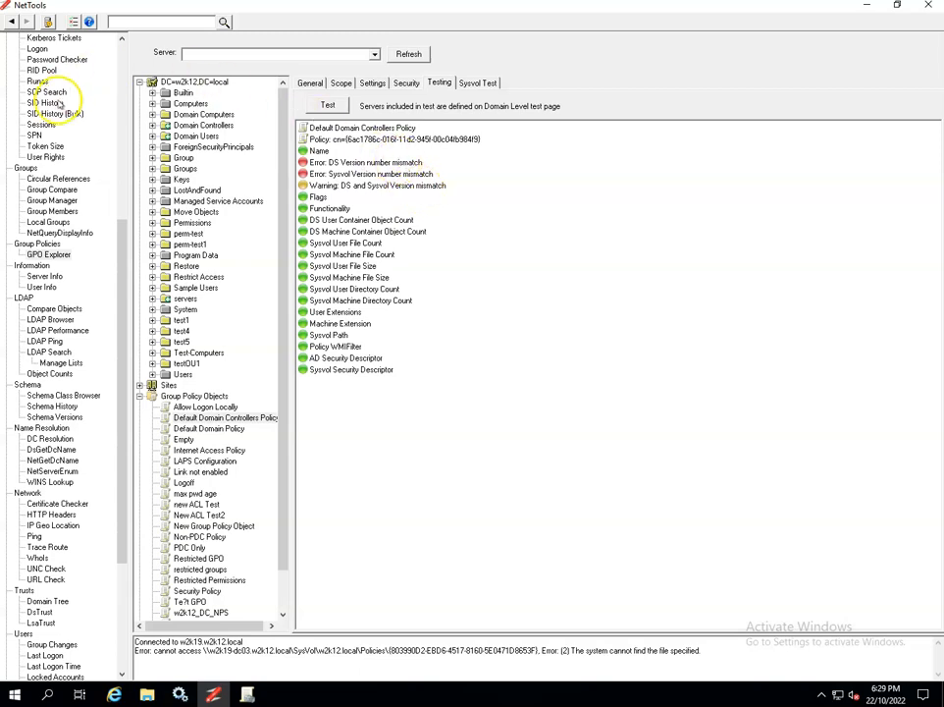
List the domain controllers by site with Sites DC List and check which site W2K19-DC03 belongs to.
{"action": "left_click_drag", "start_coordinate": [123, 221], "coordinate": [120, 139]}
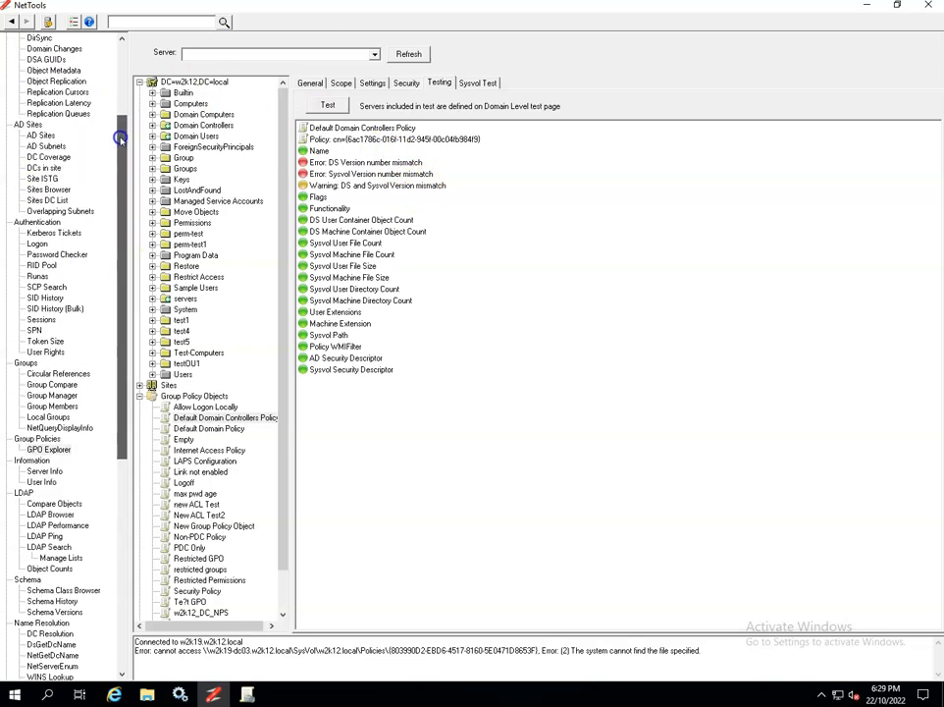
{"action": "left_click", "coordinate": [48, 190]}
{"action": "left_click", "coordinate": [48, 200]}
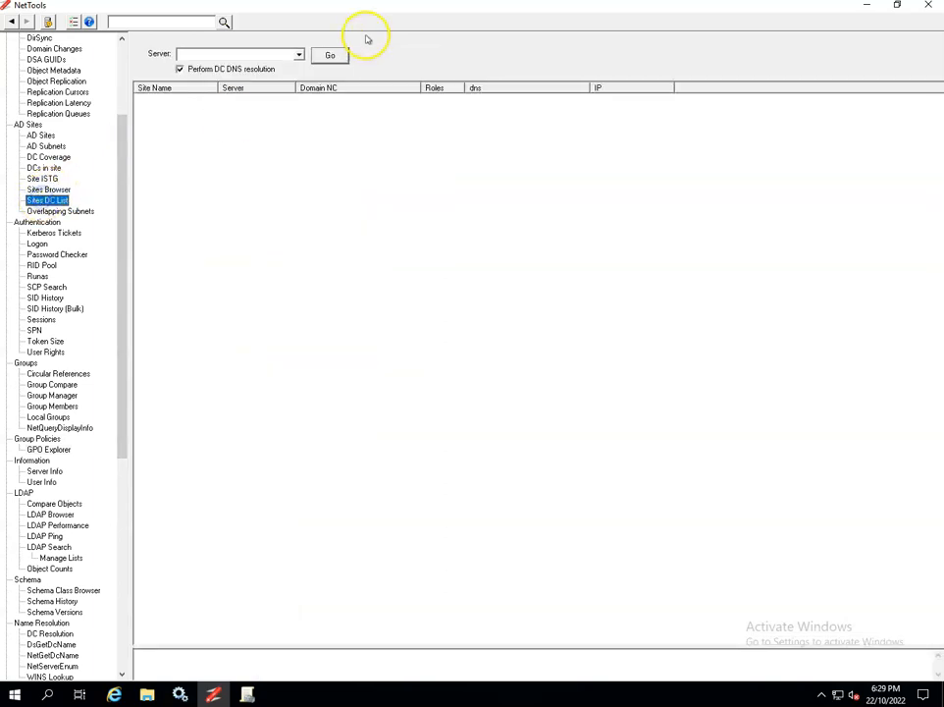
{"action": "left_click", "coordinate": [330, 55]}
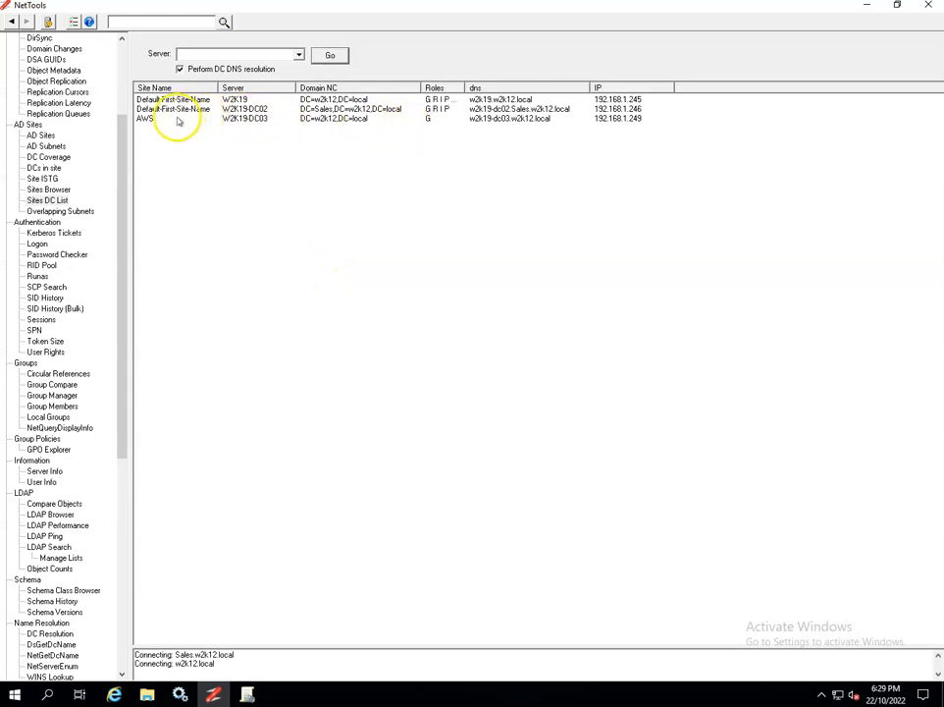
{"action": "left_click", "coordinate": [175, 118]}
Load the Sites Browser and examine the AWS site's servers and the replication interval in its link costs.
{"action": "left_click", "coordinate": [47, 190]}
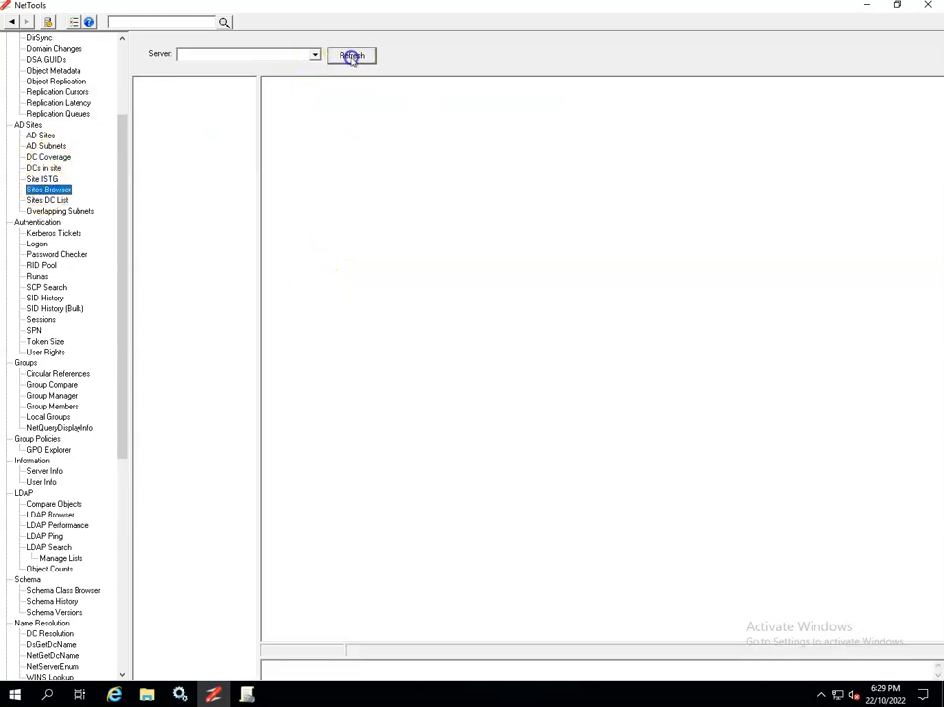
{"action": "left_click", "coordinate": [352, 56]}
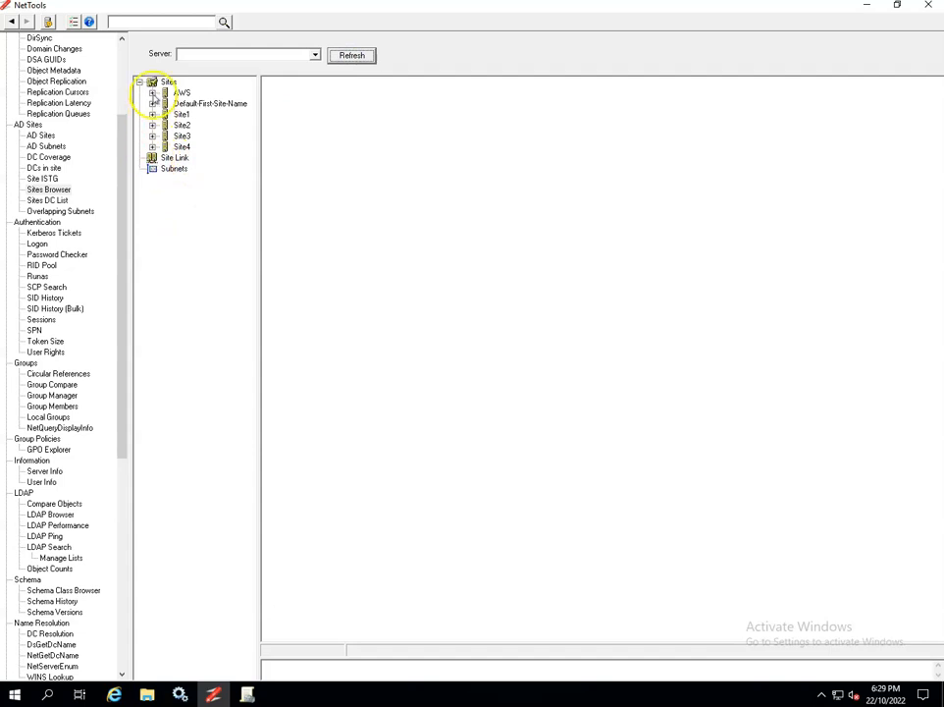
{"action": "left_click", "coordinate": [152, 92]}
{"action": "left_click", "coordinate": [179, 92]}
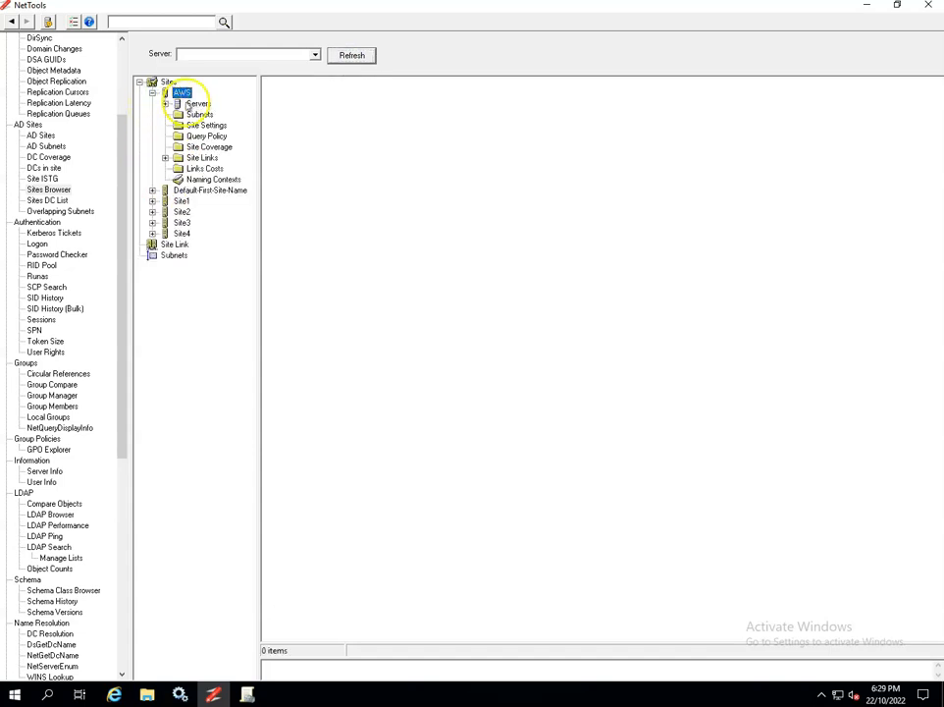
{"action": "left_click", "coordinate": [192, 104]}
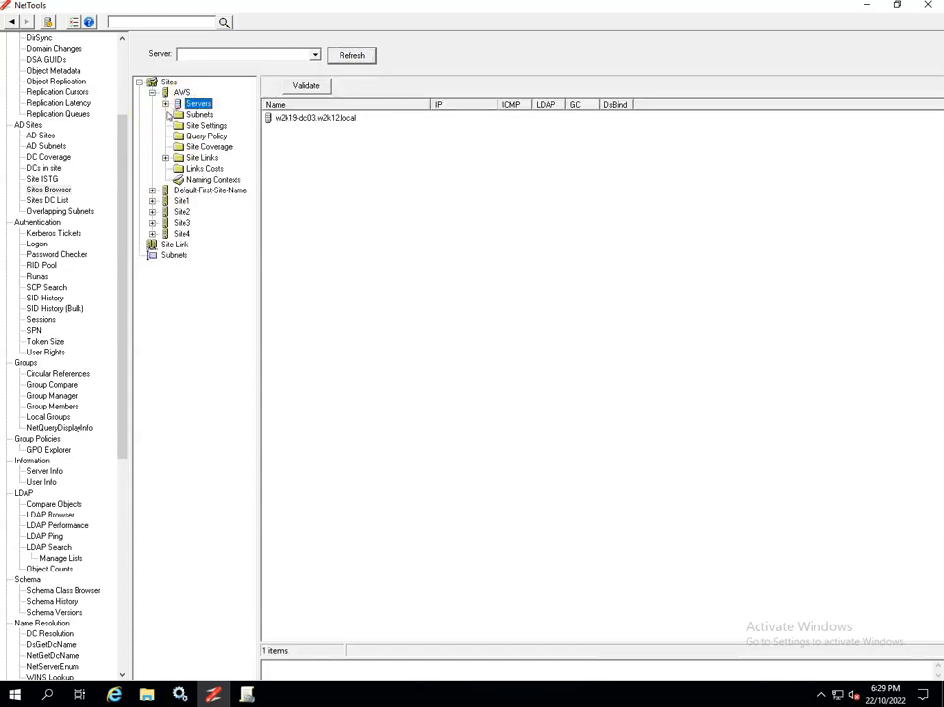
{"action": "left_click", "coordinate": [207, 169]}
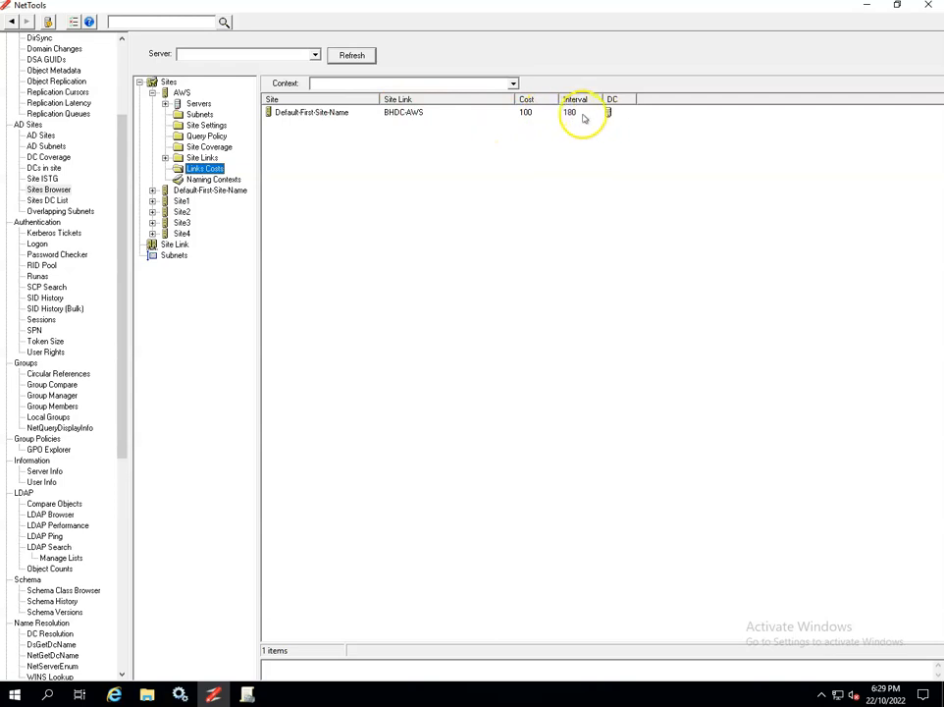
{"action": "left_click", "coordinate": [572, 113]}
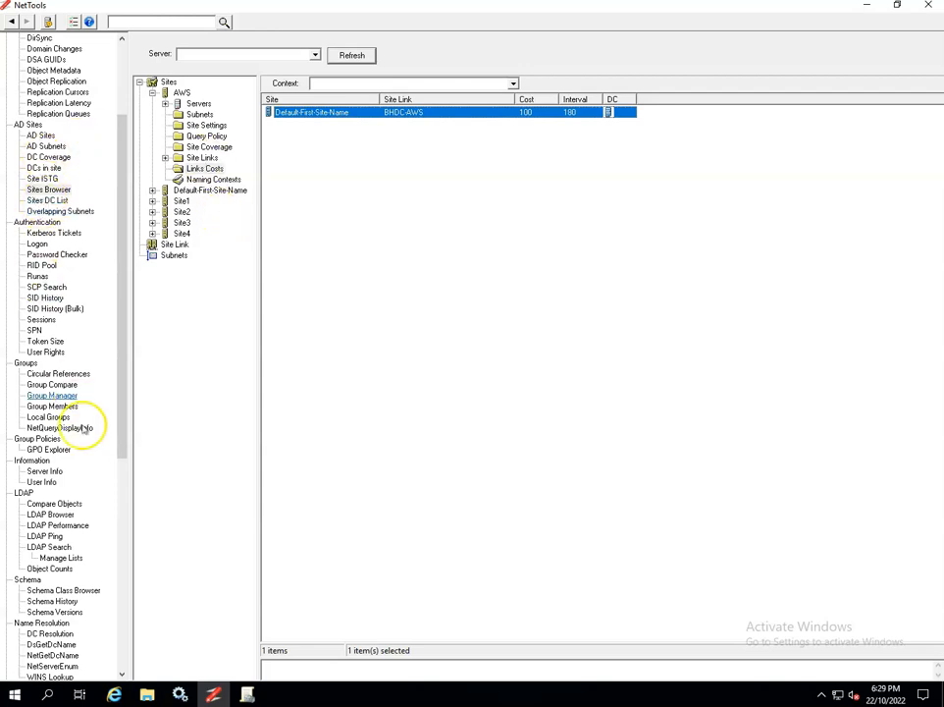
Return to GPO Explorer, retest the Default Domain Controllers Policy and check its Sysvol version entry, and test the Allow Logon Locally GPO.
{"action": "left_click", "coordinate": [49, 449]}
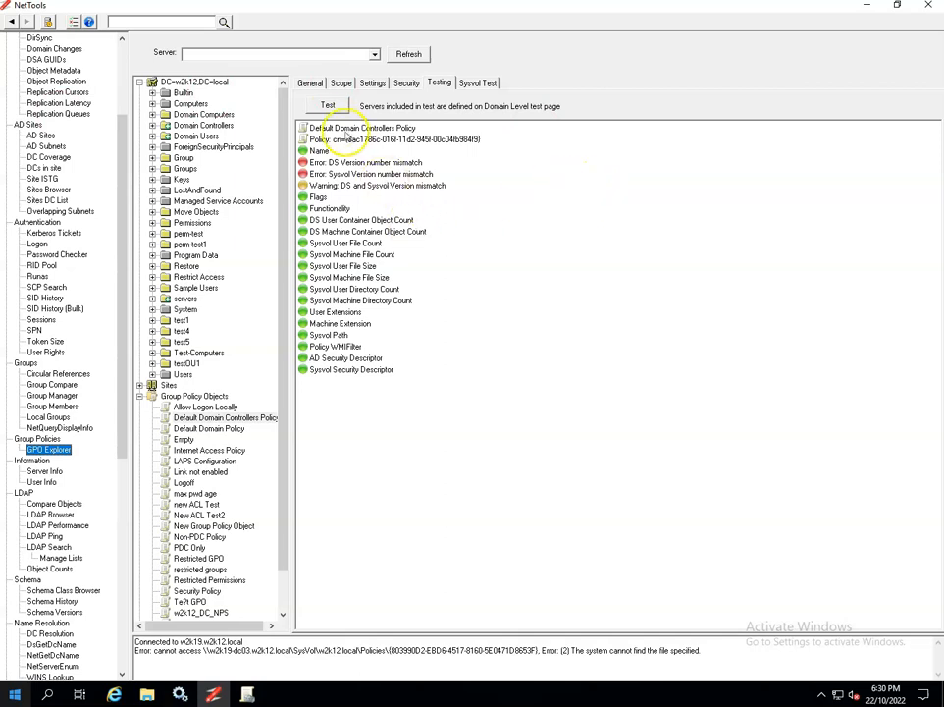
{"action": "left_click", "coordinate": [333, 106]}
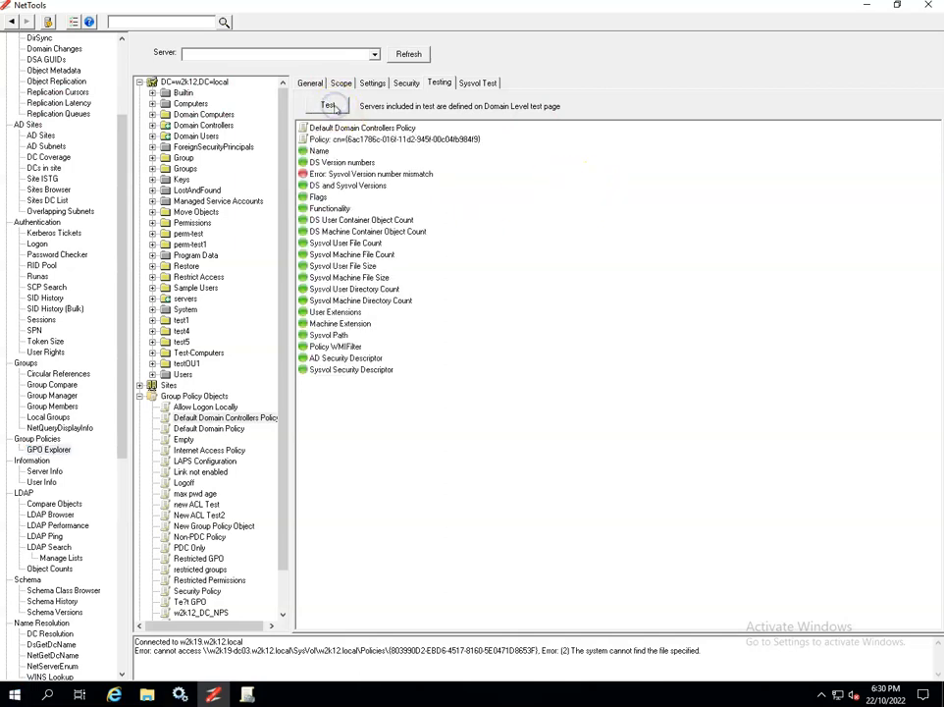
{"action": "left_click", "coordinate": [366, 174]}
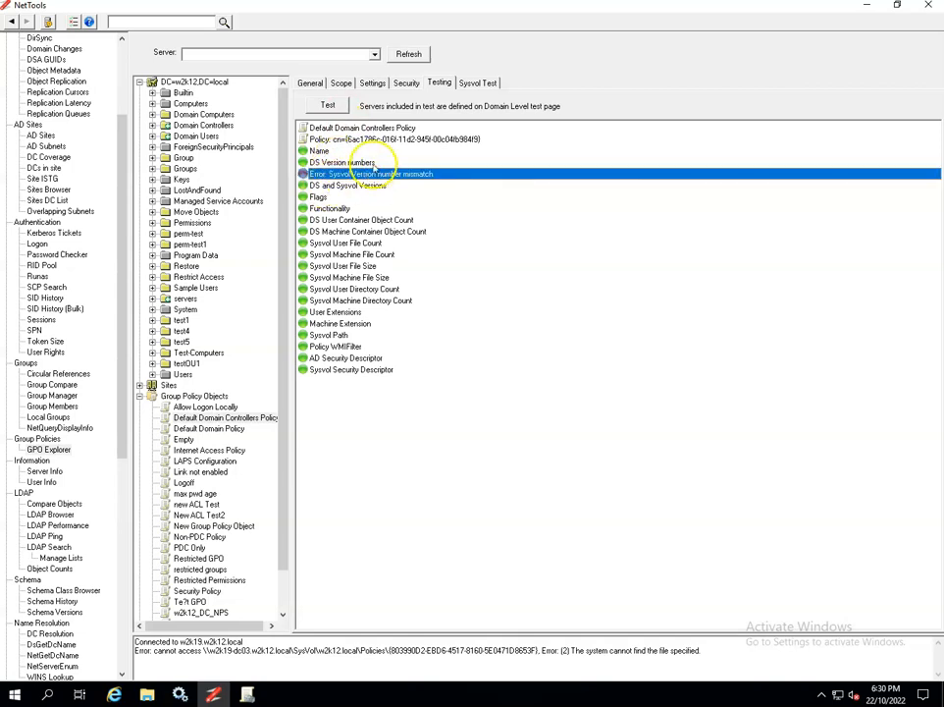
{"action": "left_click", "coordinate": [188, 406]}
{"action": "left_click", "coordinate": [328, 105]}
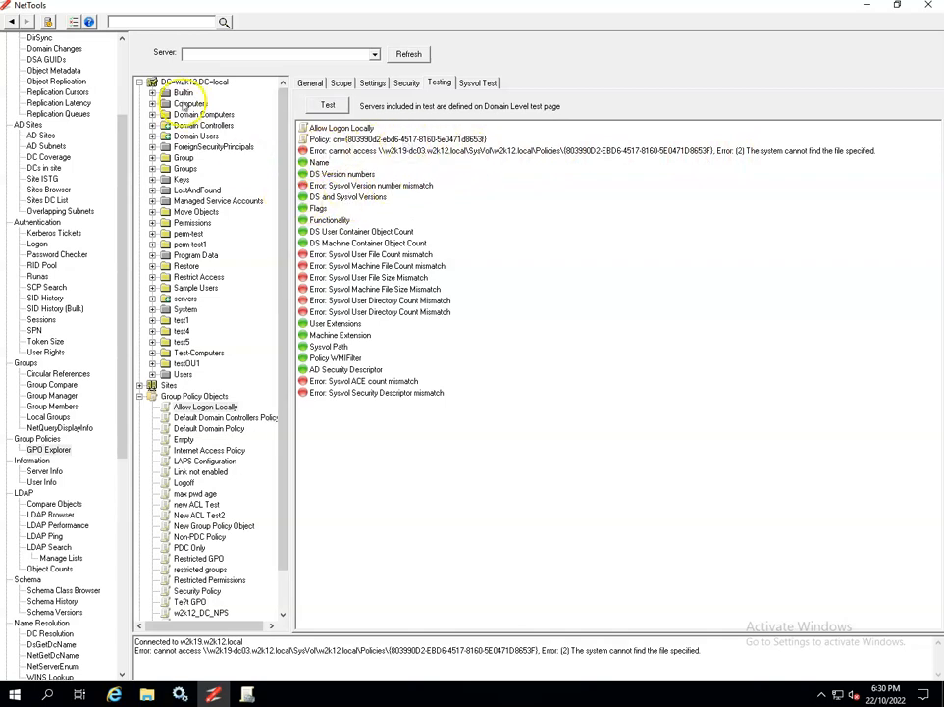
Review the domain-wide test results from the Default Domain Controllers Policy onward and run the individual test on the Internet Access Policy.
{"action": "left_click", "coordinate": [193, 83]}
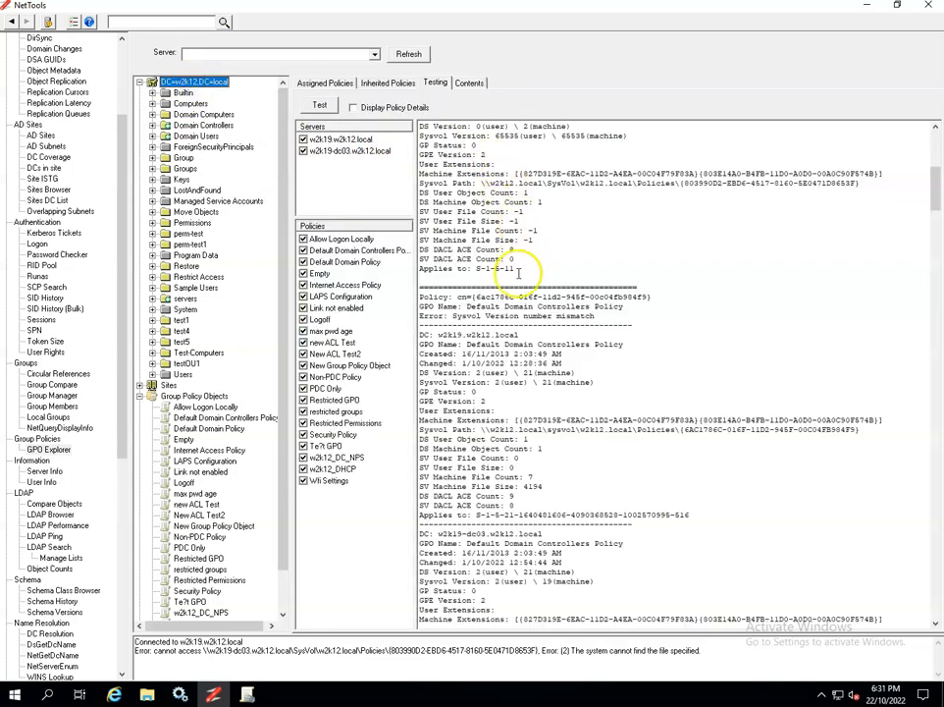
{"action": "scroll", "coordinate": [501, 315], "scroll_direction": "down", "scroll_amount": 7}
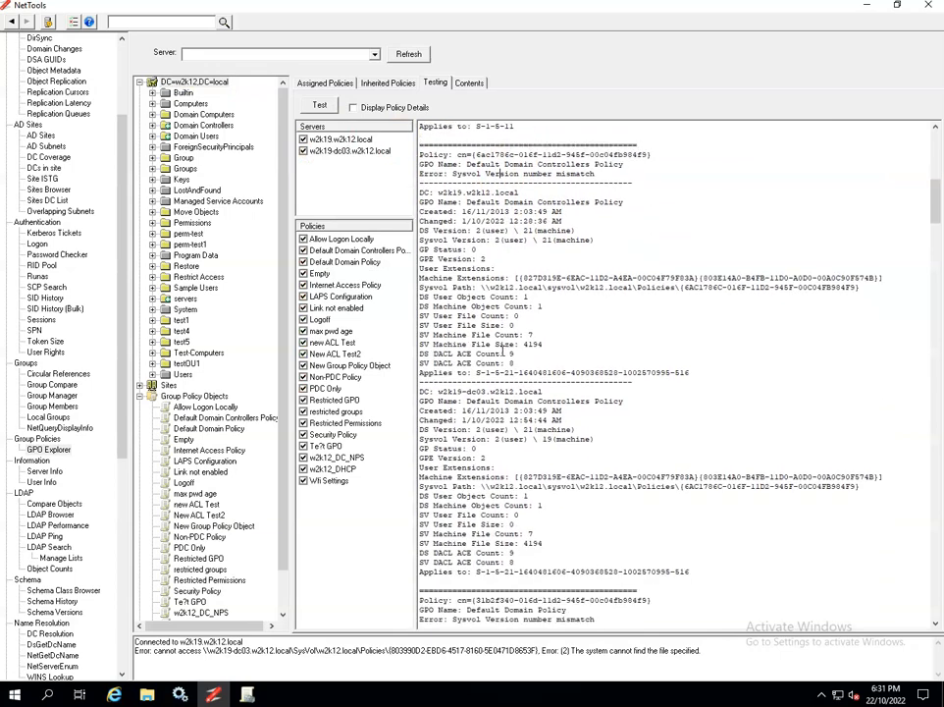
{"action": "scroll", "coordinate": [501, 351], "scroll_direction": "down", "scroll_amount": 7}
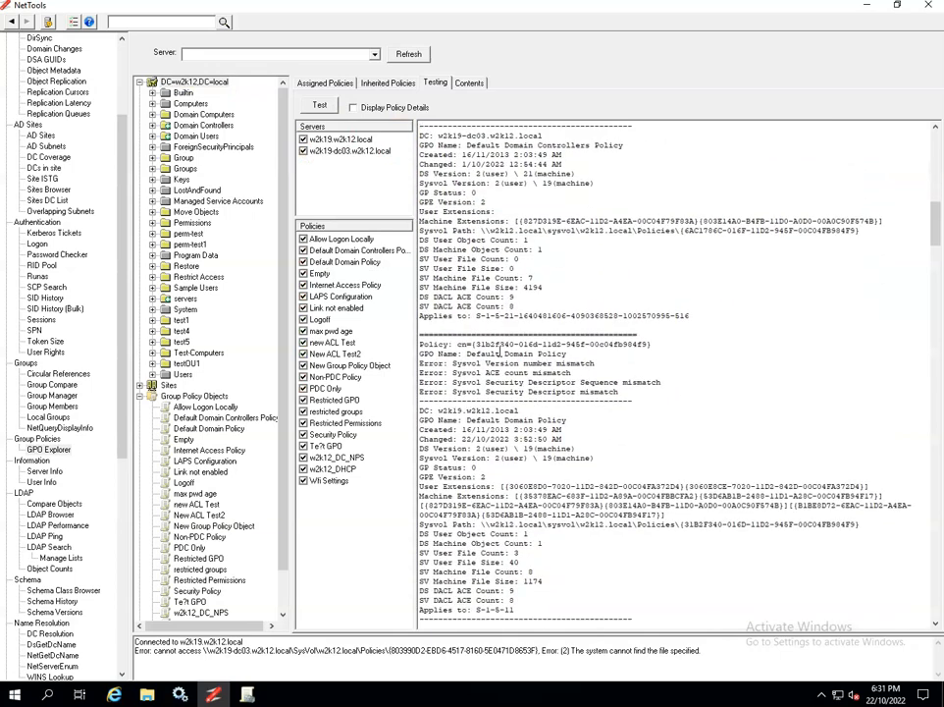
{"action": "scroll", "coordinate": [485, 392], "scroll_direction": "down", "scroll_amount": 15}
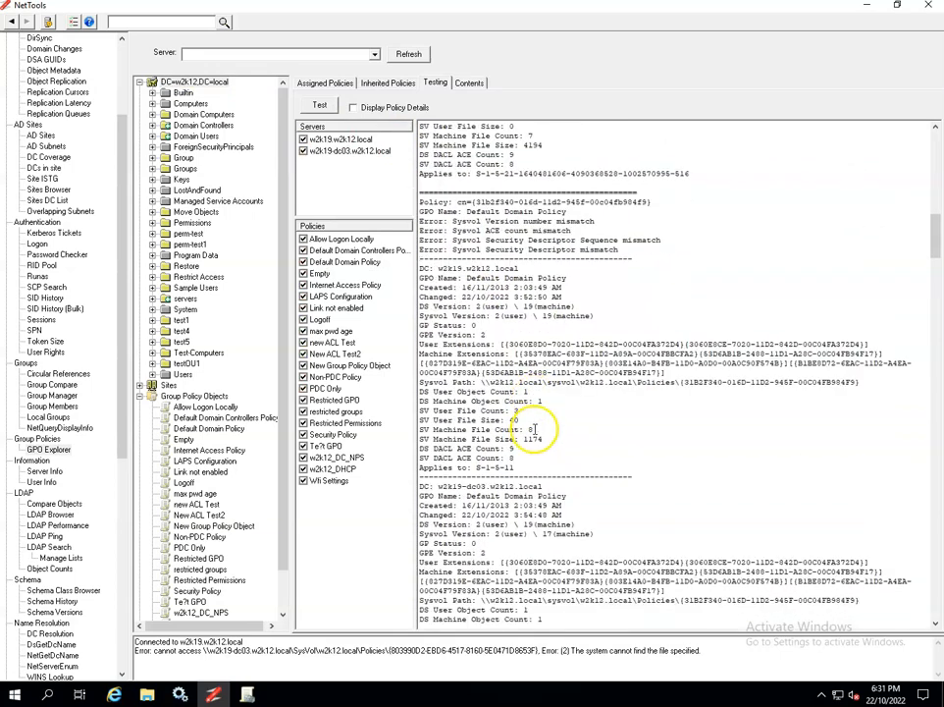
{"action": "scroll", "coordinate": [530, 432], "scroll_direction": "down", "scroll_amount": 4}
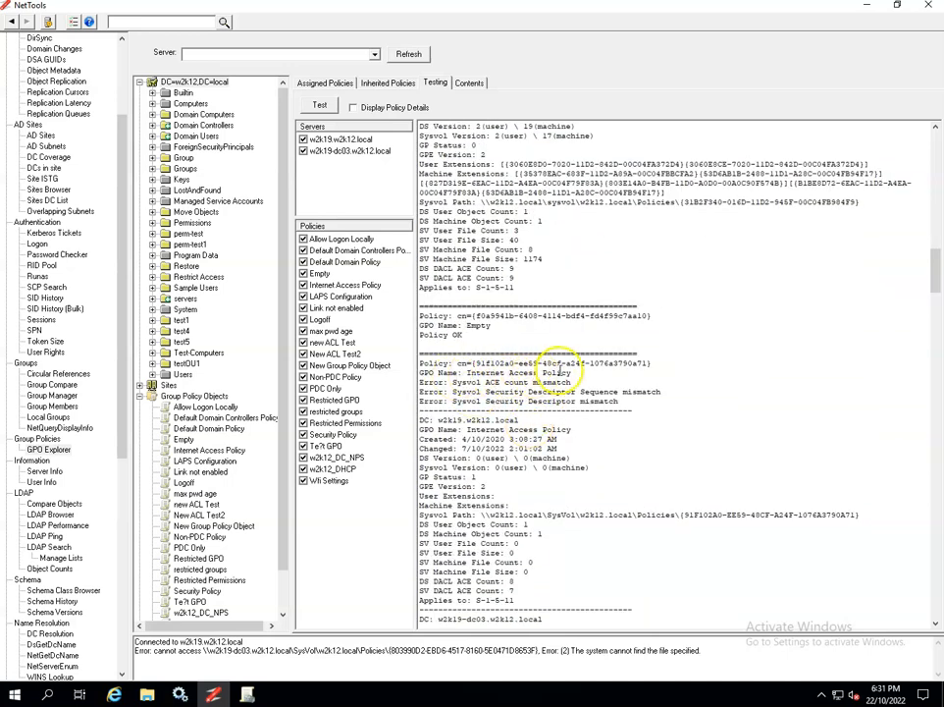
{"action": "left_click", "coordinate": [211, 450]}
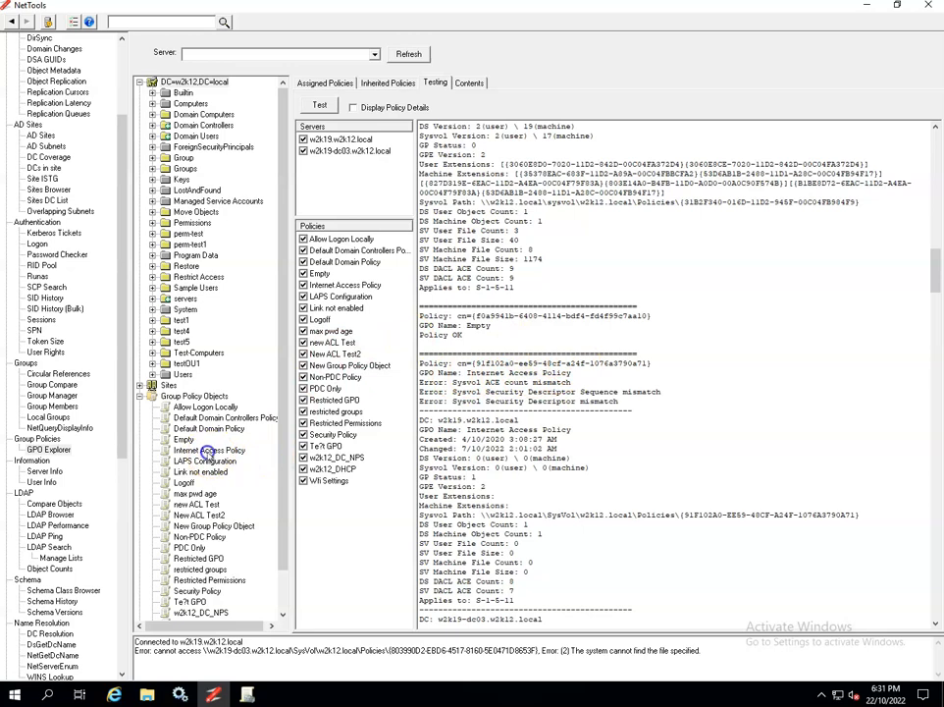
{"action": "left_click", "coordinate": [330, 105]}
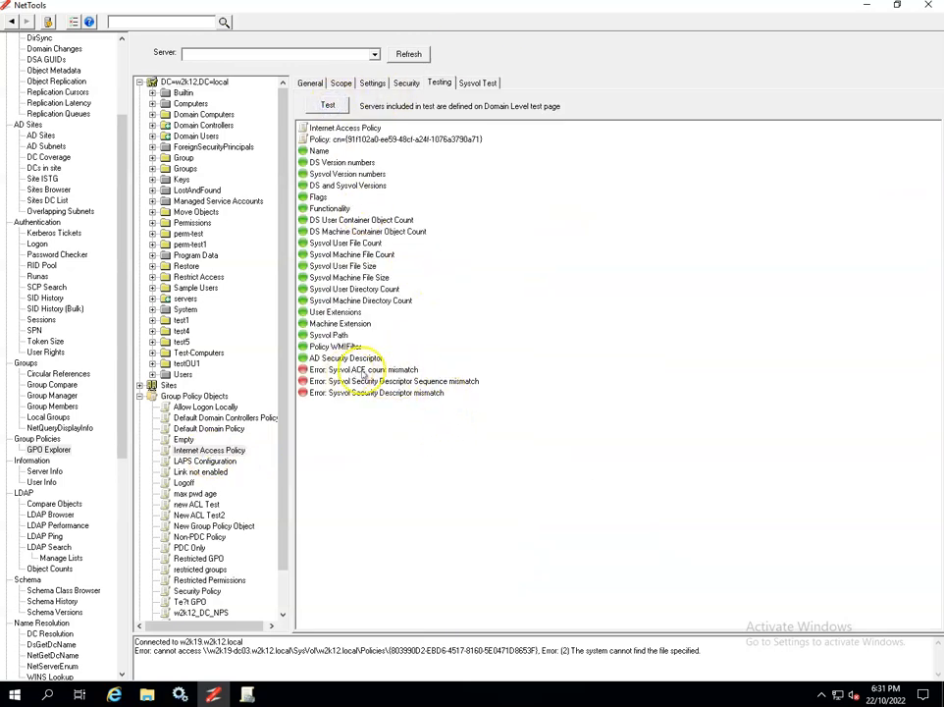
Run the Sysvol permissions test on the Internet Access Policy, widen both server columns and inspect the last trustee's entry.
{"action": "left_click", "coordinate": [469, 83]}
{"action": "left_click", "coordinate": [332, 105]}
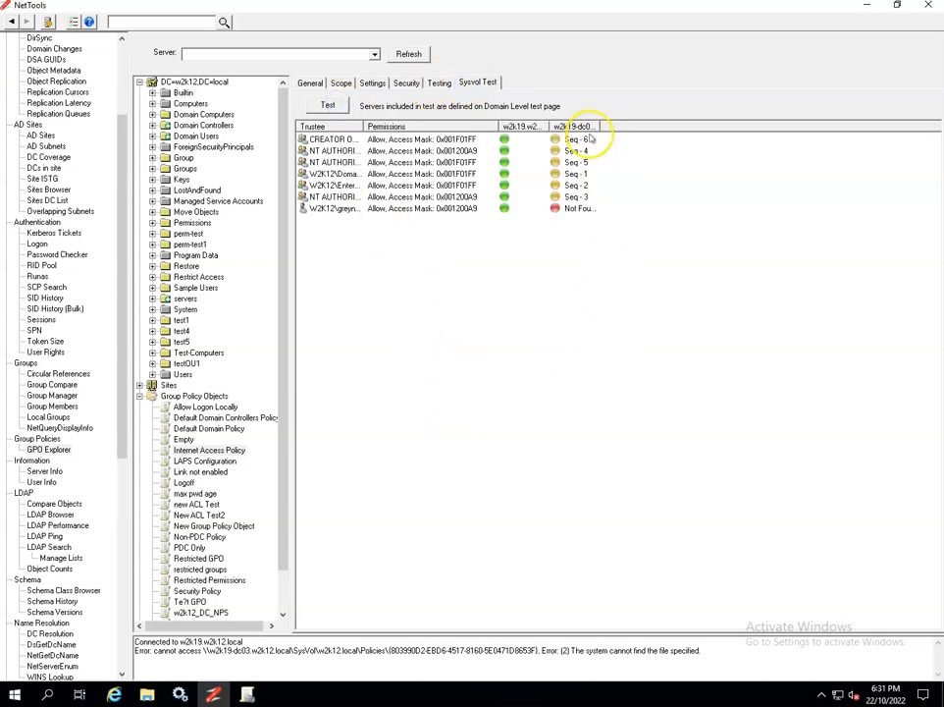
{"action": "left_click_drag", "start_coordinate": [601, 121], "coordinate": [668, 122]}
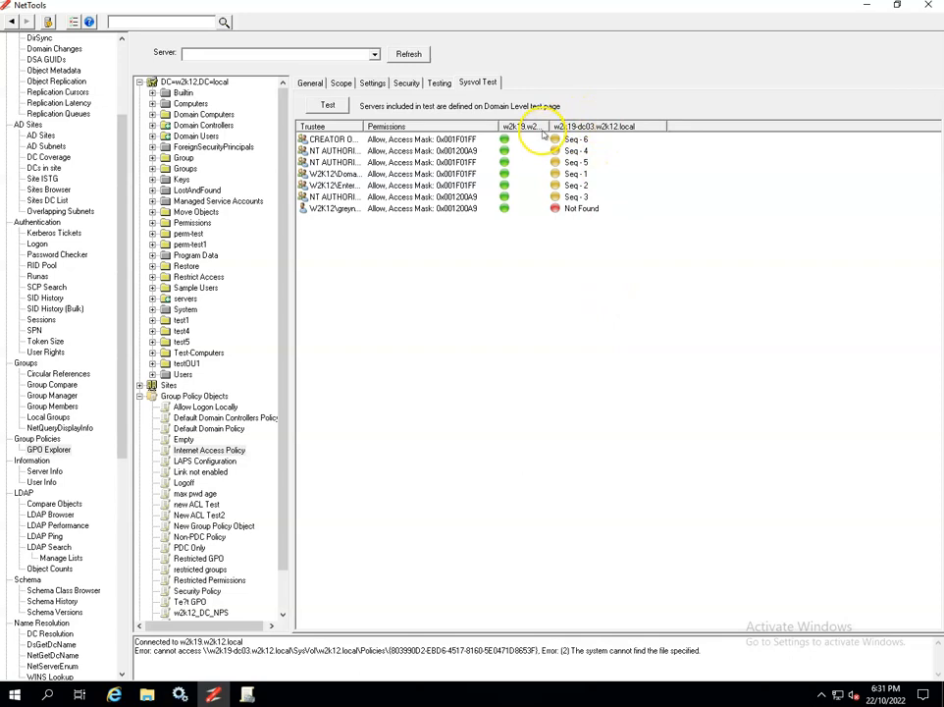
{"action": "left_click_drag", "start_coordinate": [548, 126], "coordinate": [577, 126]}
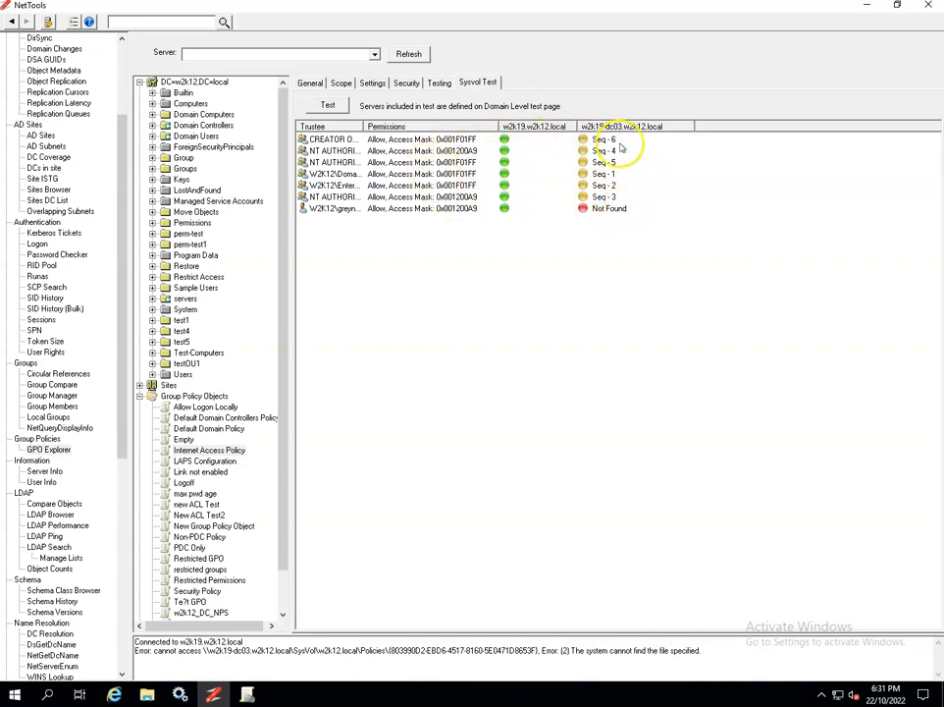
{"action": "left_click", "coordinate": [589, 210]}
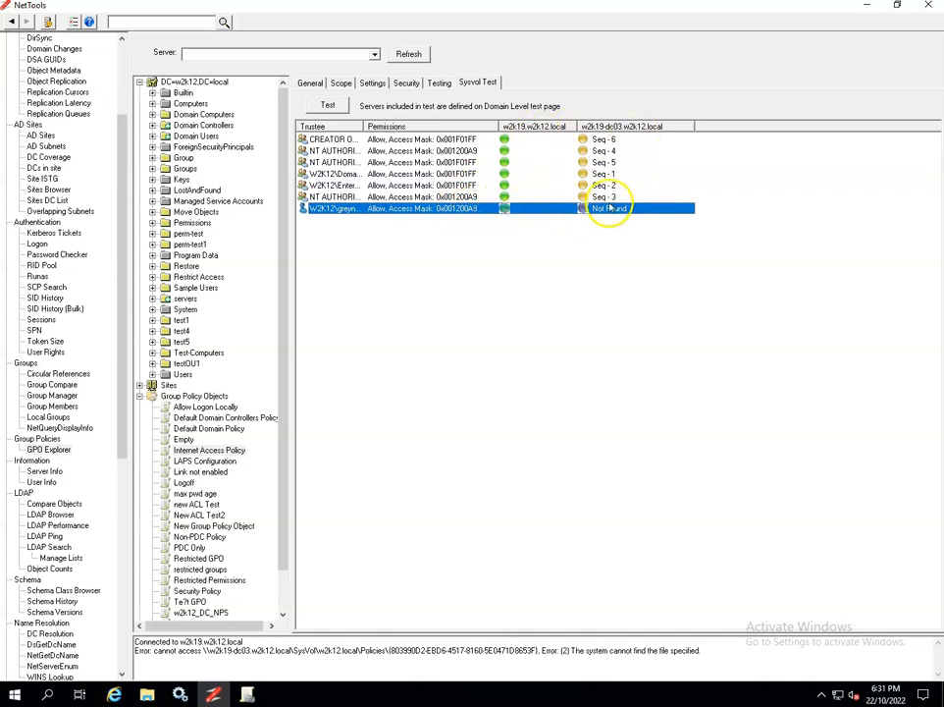
Review the domain-wide results for LAPS Configuration, run its Sysvol permissions test and highlight the block inheritance message in the log.
{"action": "left_click", "coordinate": [187, 82]}
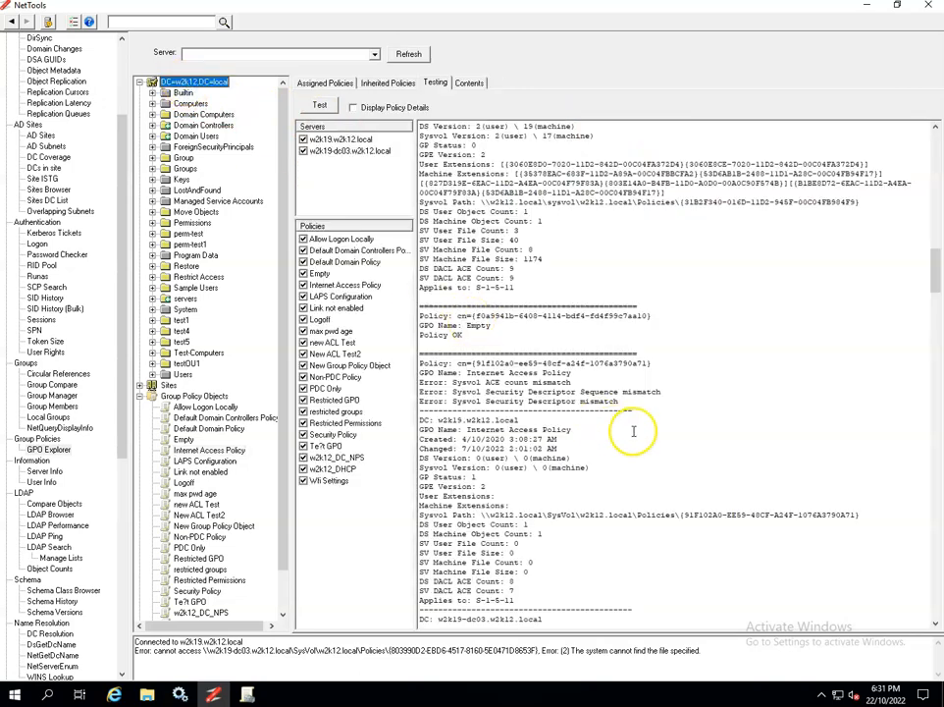
{"action": "scroll", "coordinate": [556, 410], "scroll_direction": "down", "scroll_amount": 2}
{"action": "scroll", "coordinate": [550, 402], "scroll_direction": "down", "scroll_amount": 10}
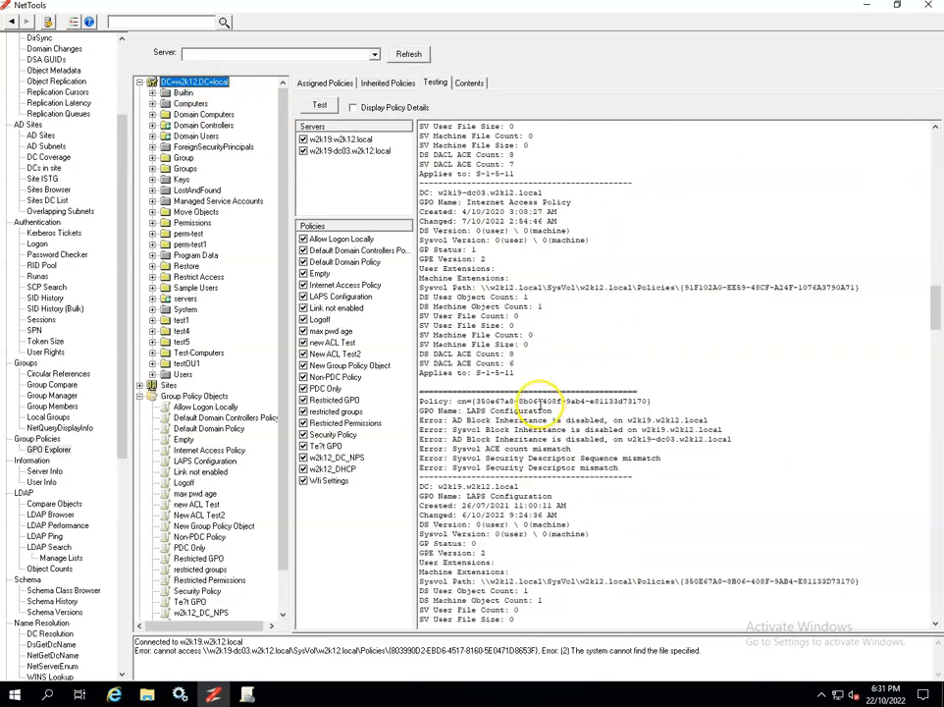
{"action": "scroll", "coordinate": [530, 355], "scroll_direction": "down", "scroll_amount": 2}
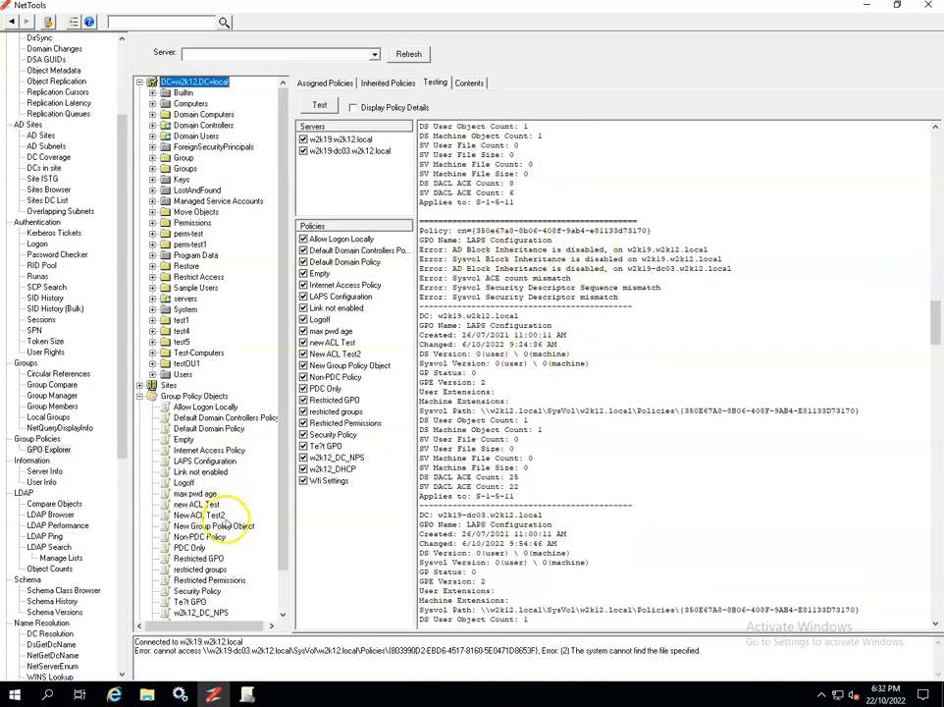
{"action": "left_click", "coordinate": [204, 461]}
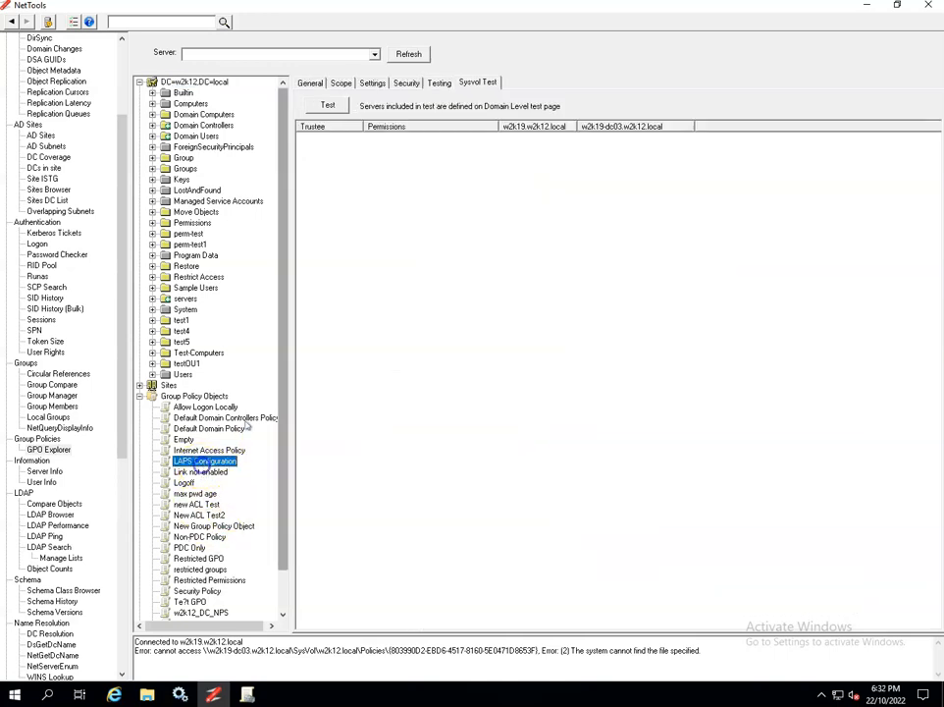
{"action": "left_click", "coordinate": [327, 105]}
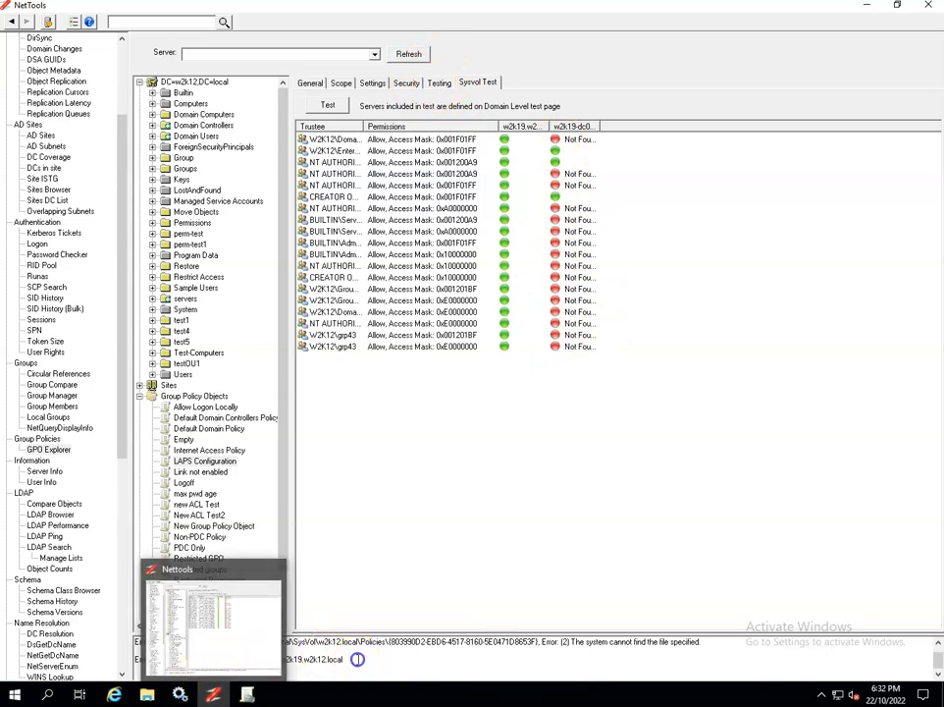
{"action": "left_click_drag", "start_coordinate": [182, 659], "coordinate": [306, 666]}
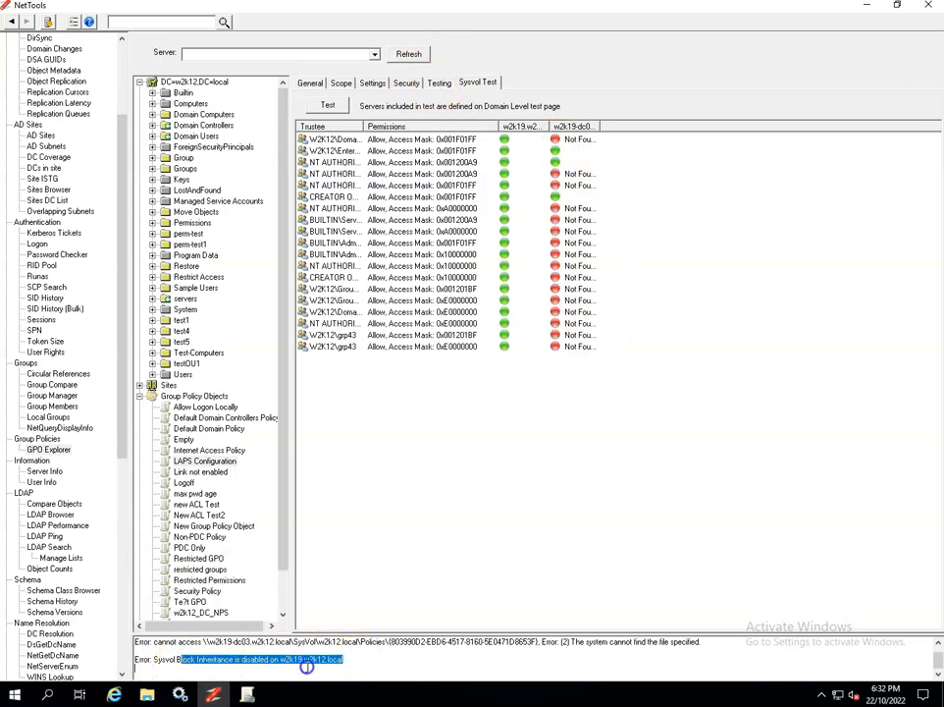
Run the individual policy test on LAPS Configuration and compare its results with the Sysvol permissions results.
{"action": "left_click", "coordinate": [441, 84]}
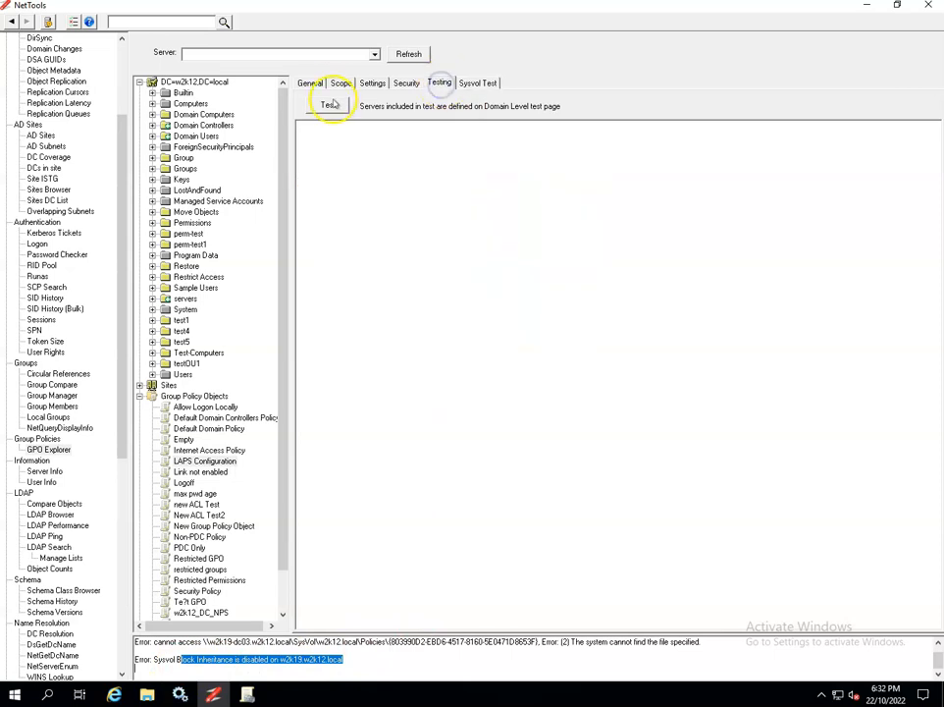
{"action": "left_click", "coordinate": [329, 104]}
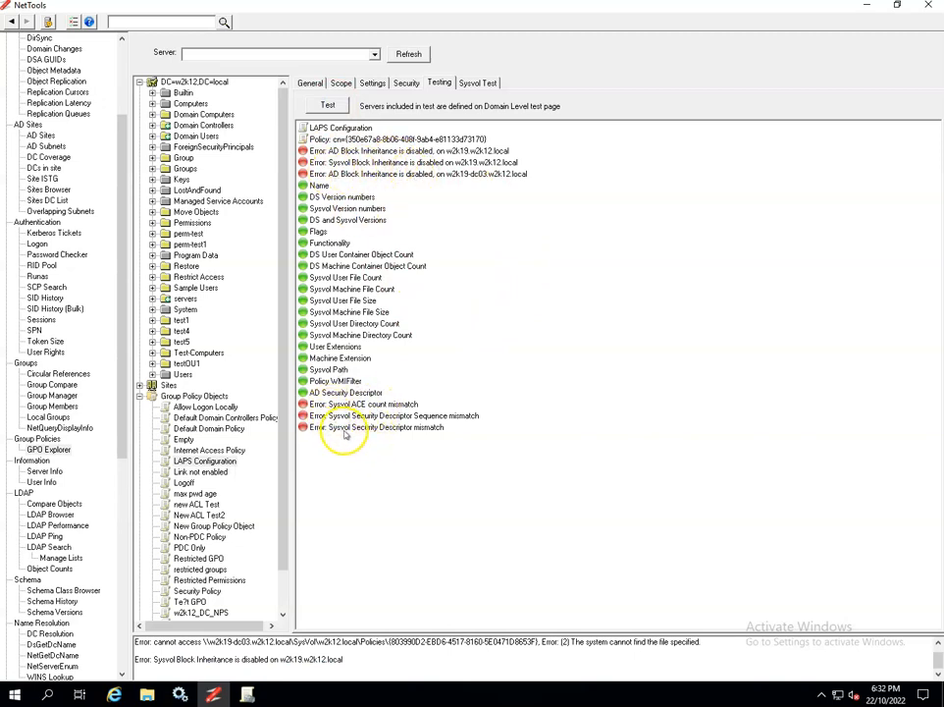
{"action": "left_click", "coordinate": [487, 85]}
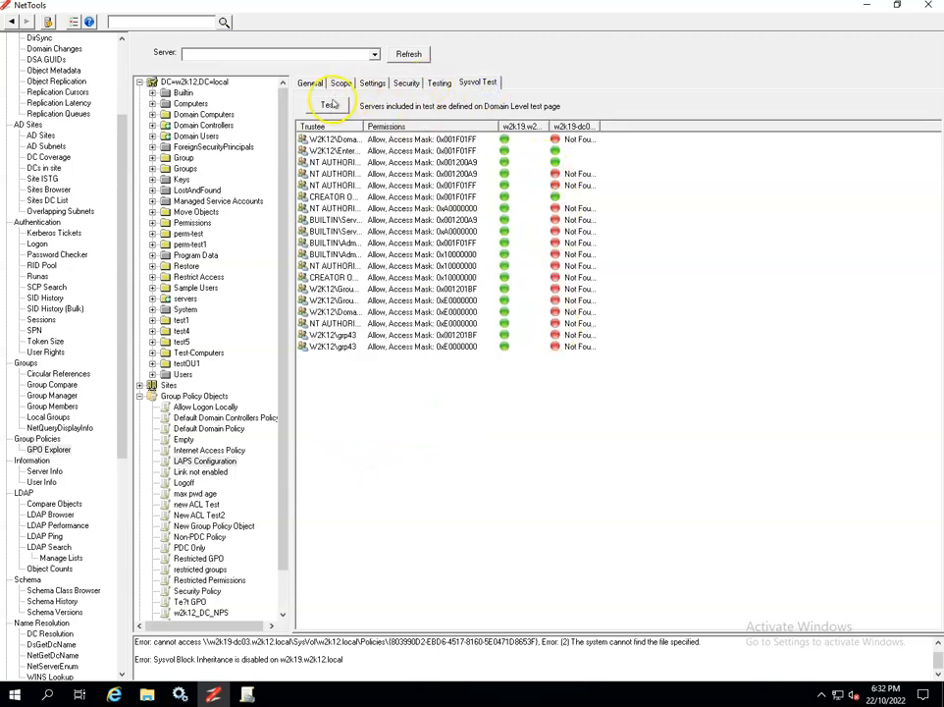
{"action": "left_click", "coordinate": [438, 83]}
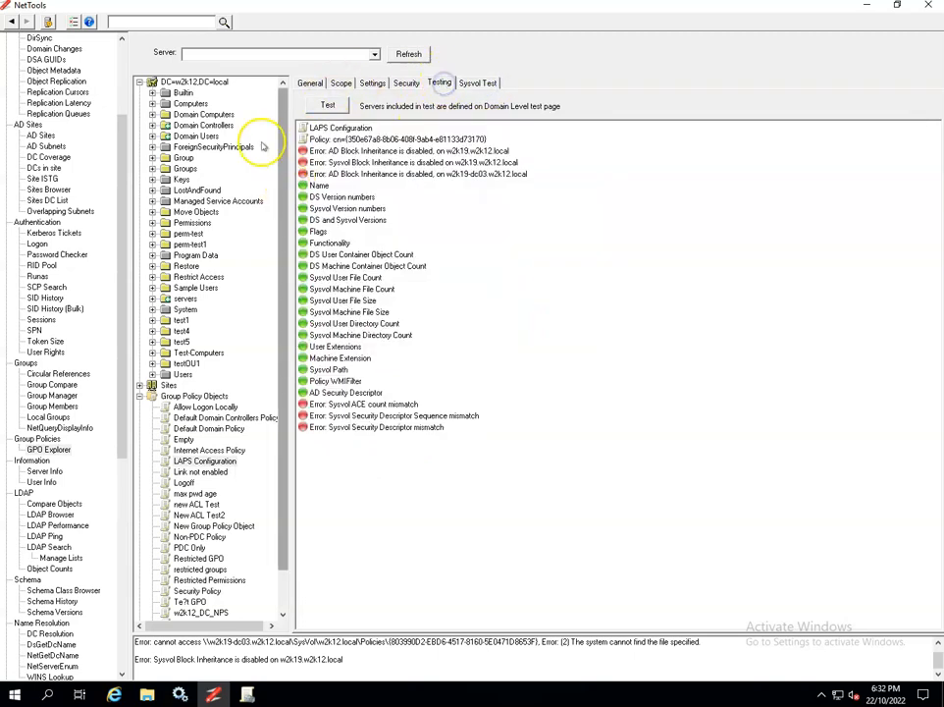
Find new ACL Test in the domain-wide results, and run both the individual policy test and the Sysvol permissions test on it.
{"action": "left_click", "coordinate": [206, 83]}
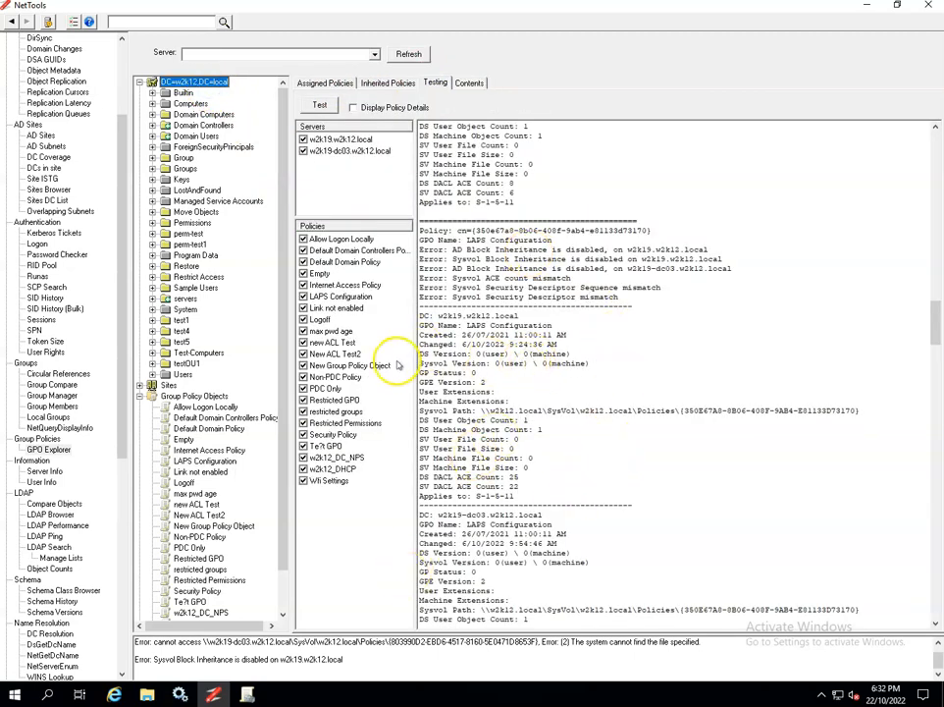
{"action": "scroll", "coordinate": [541, 413], "scroll_direction": "down", "scroll_amount": 15}
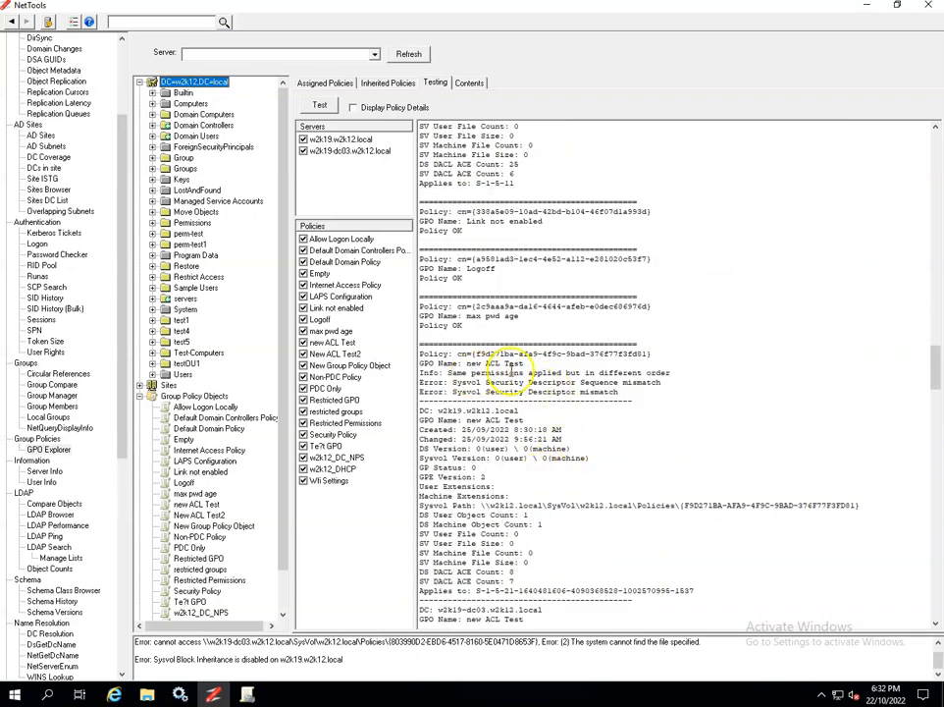
{"action": "left_click", "coordinate": [206, 503]}
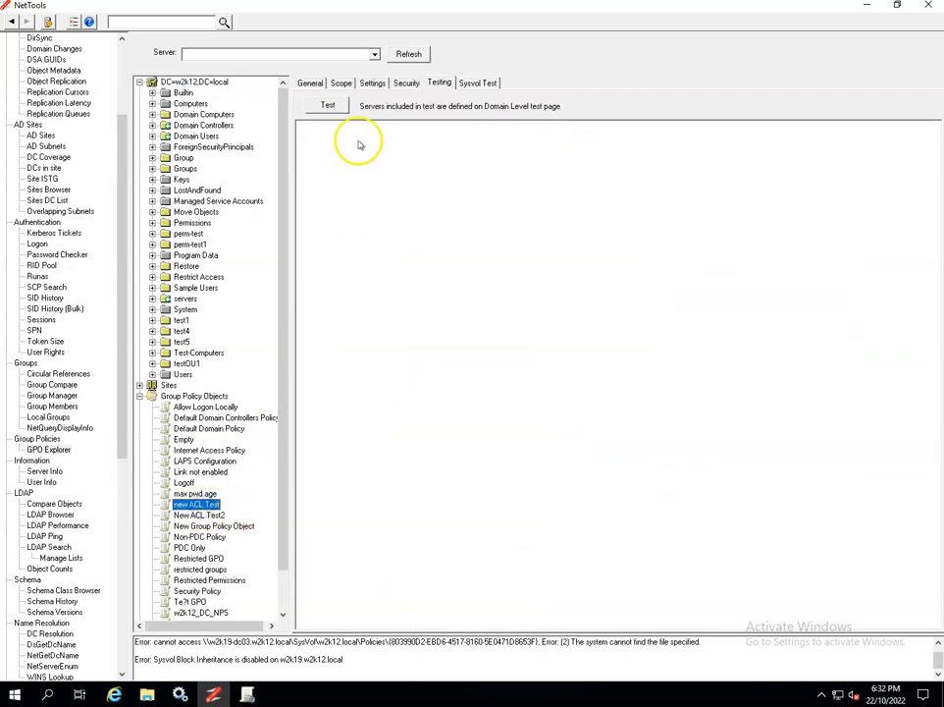
{"action": "left_click", "coordinate": [327, 104]}
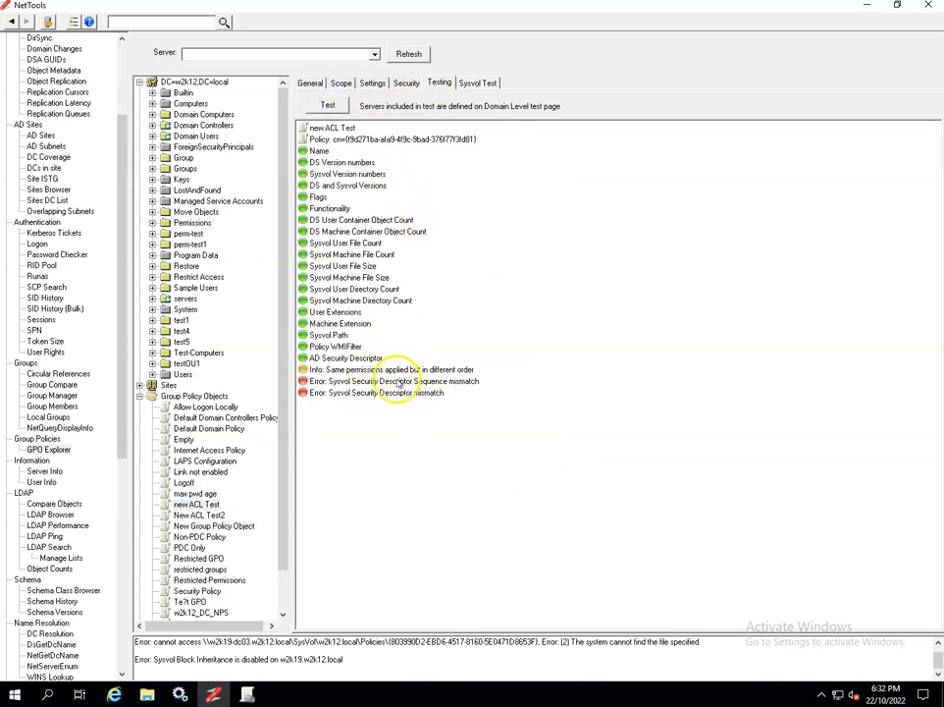
{"action": "left_click", "coordinate": [476, 83]}
{"action": "left_click", "coordinate": [325, 104]}
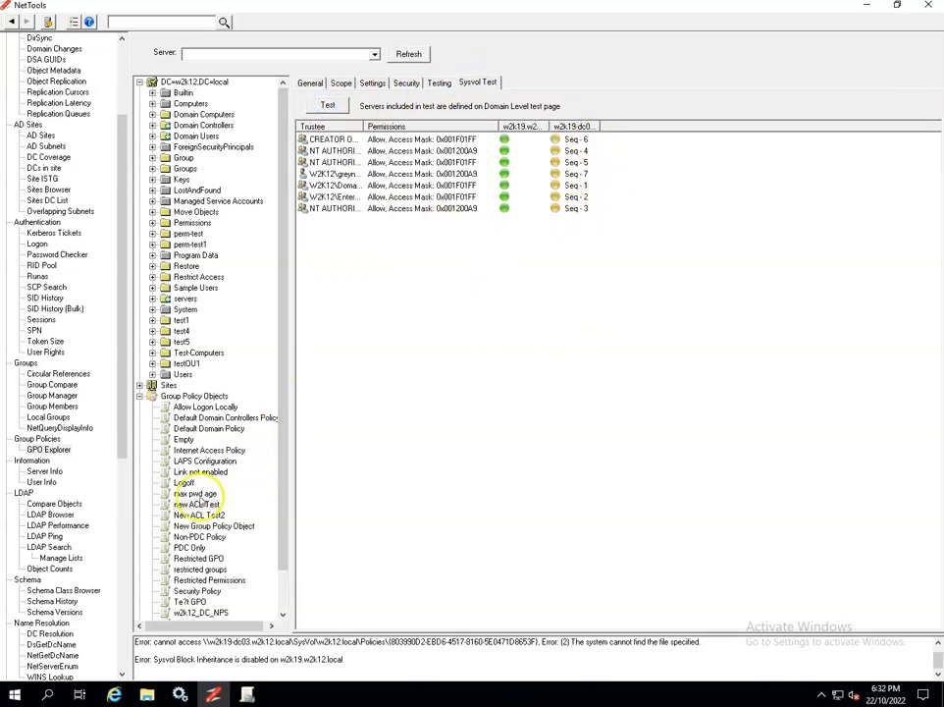
Find New ACL Test2 in the domain-wide results, and run both the Sysvol permissions test and the individual policy test on it.
{"action": "scroll", "coordinate": [508, 542], "scroll_direction": "down", "scroll_amount": 9}
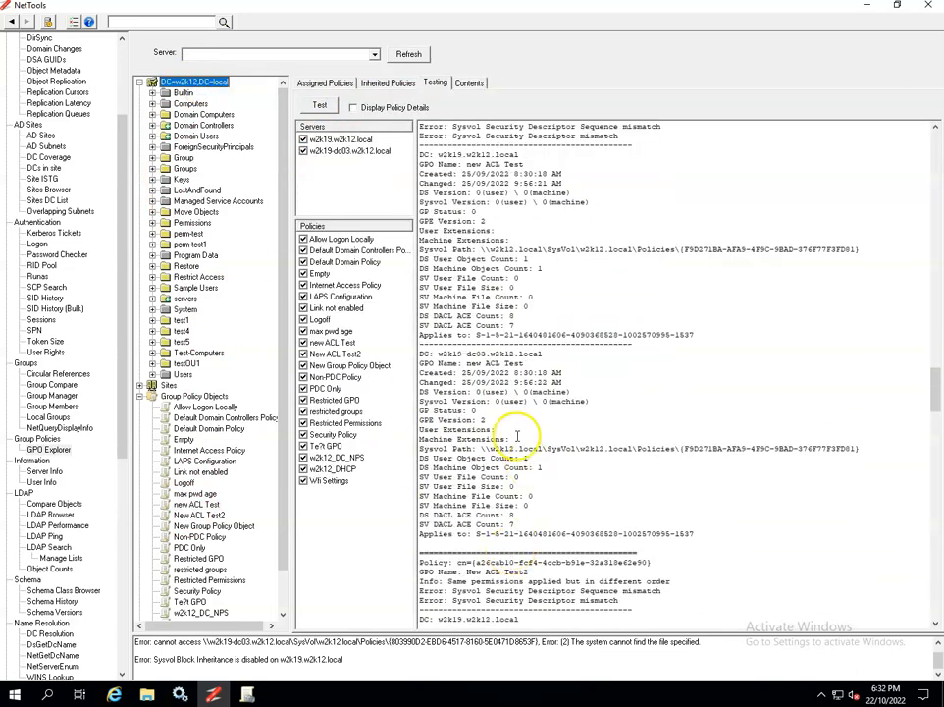
{"action": "scroll", "coordinate": [496, 392], "scroll_direction": "down", "scroll_amount": 4}
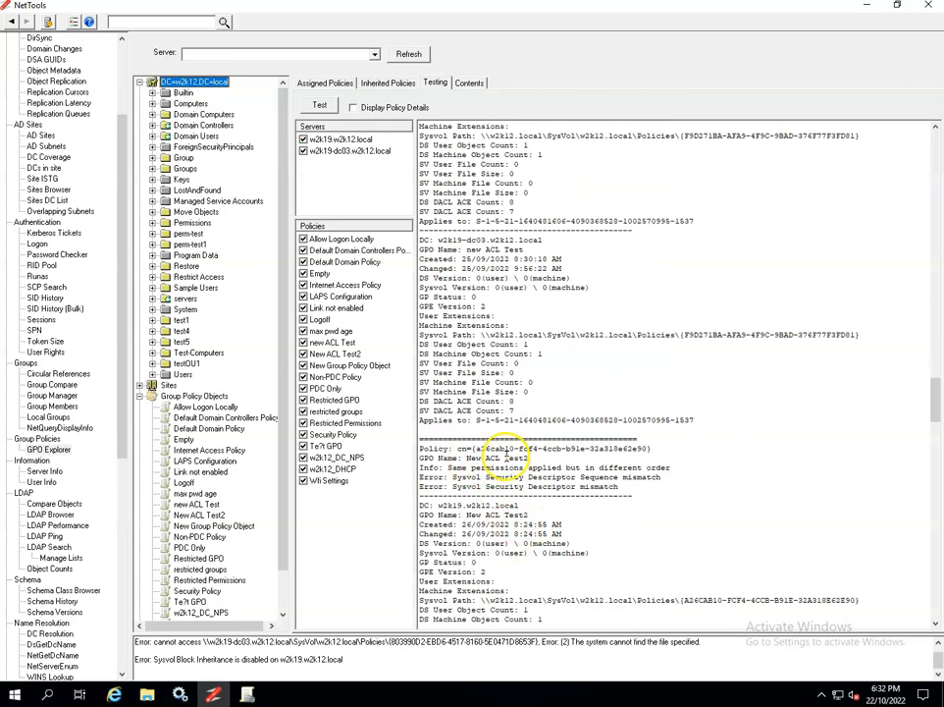
{"action": "left_click", "coordinate": [196, 515]}
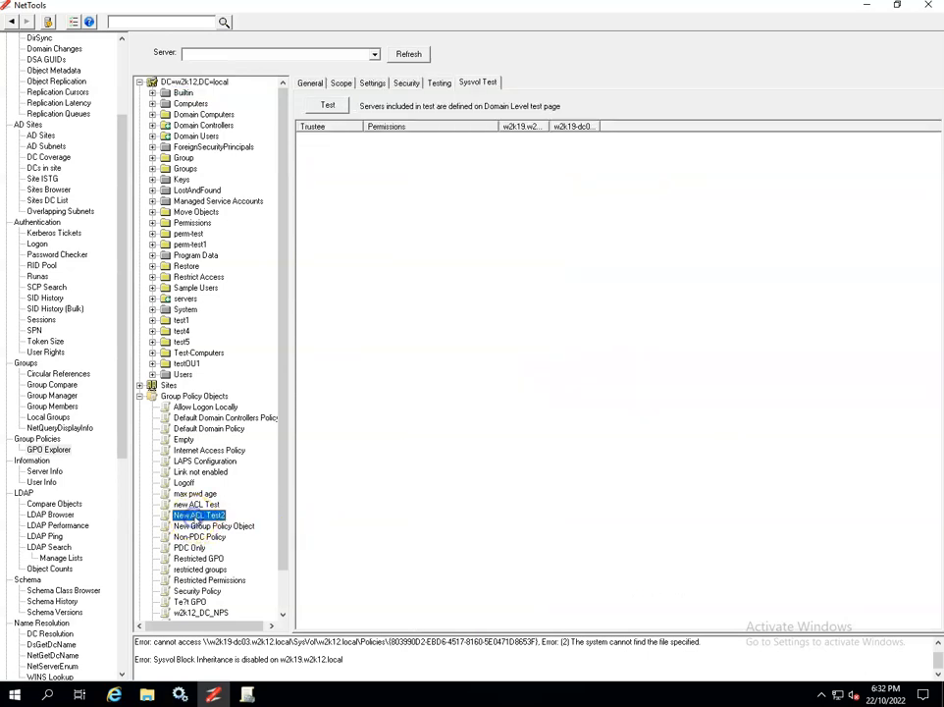
{"action": "left_click", "coordinate": [333, 105]}
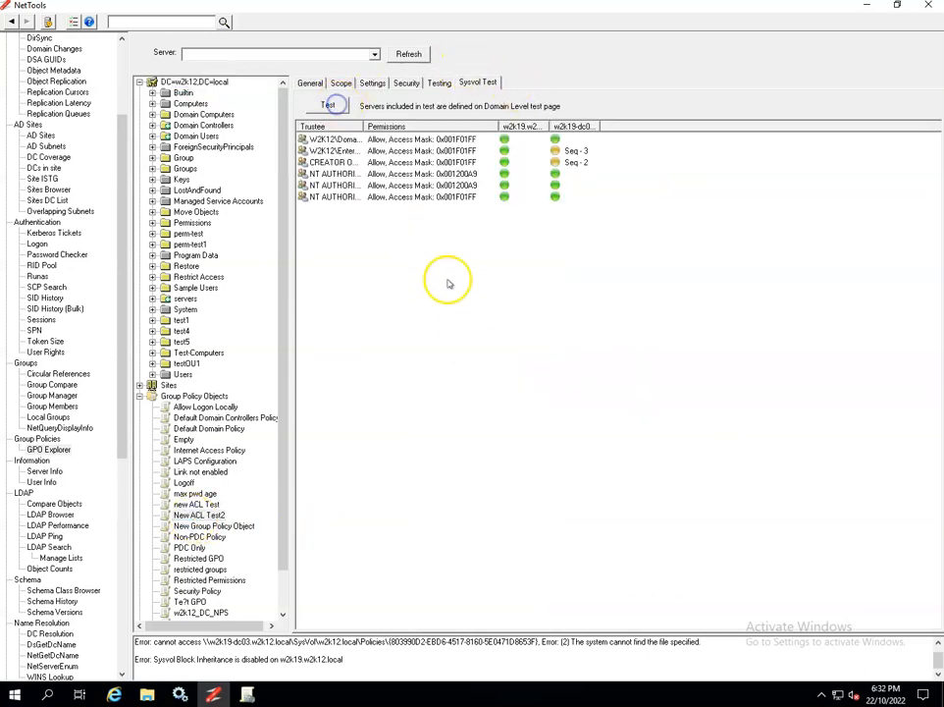
{"action": "left_click", "coordinate": [443, 84]}
{"action": "left_click", "coordinate": [328, 105]}
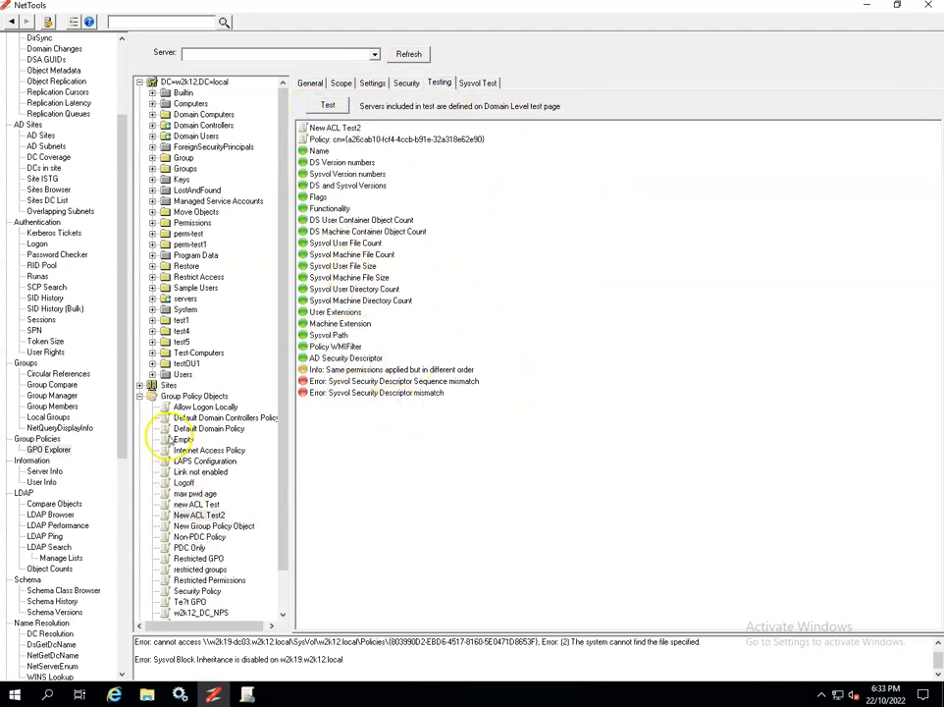
Review the remaining domain-wide results down to restricted groups, and run the individual policy test and Sysvol permissions test on Restricted GPO.
{"action": "left_click", "coordinate": [203, 85]}
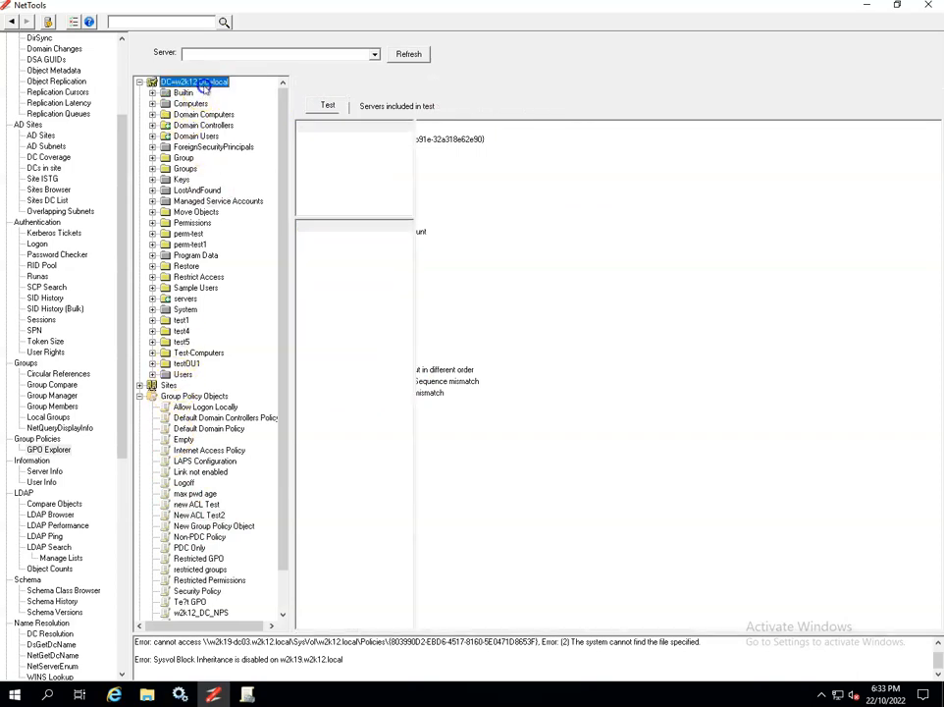
{"action": "scroll", "coordinate": [485, 442], "scroll_direction": "down", "scroll_amount": 15}
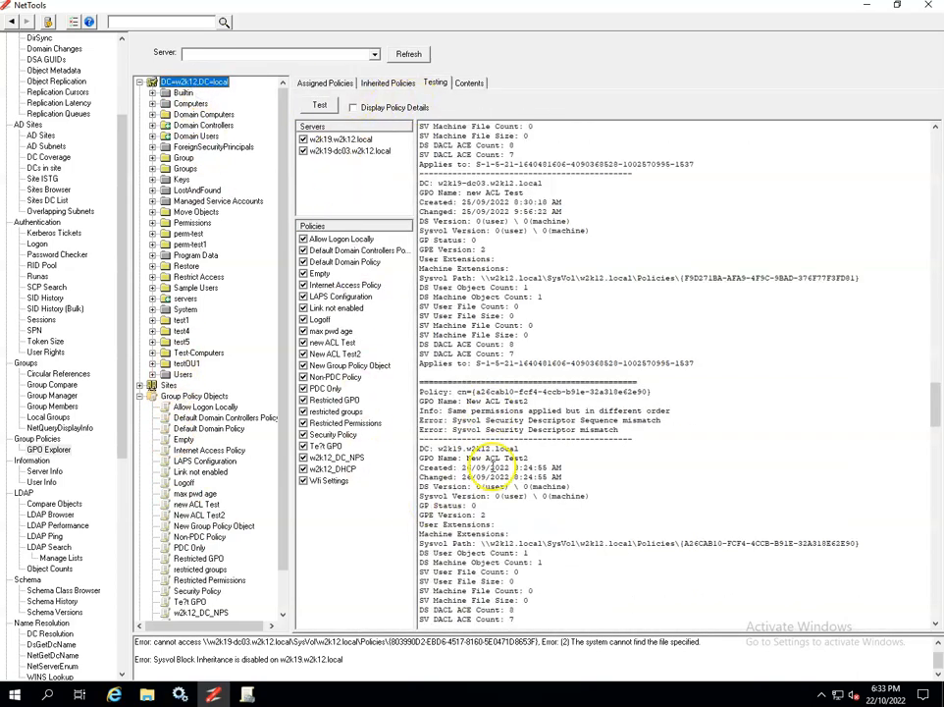
{"action": "scroll", "coordinate": [498, 478], "scroll_direction": "down", "scroll_amount": 9}
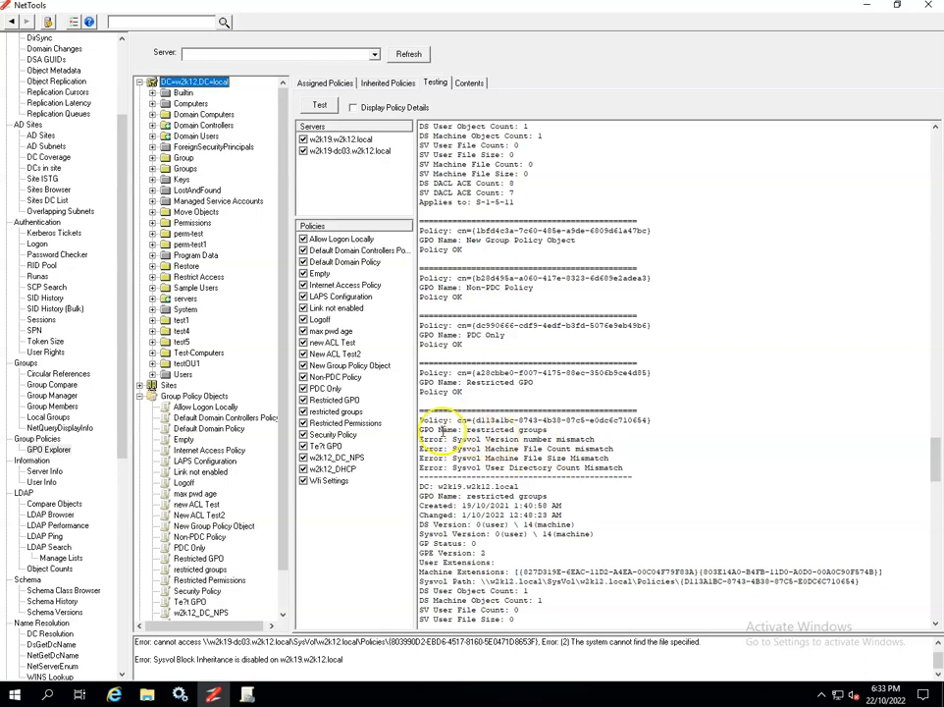
{"action": "left_click", "coordinate": [196, 557]}
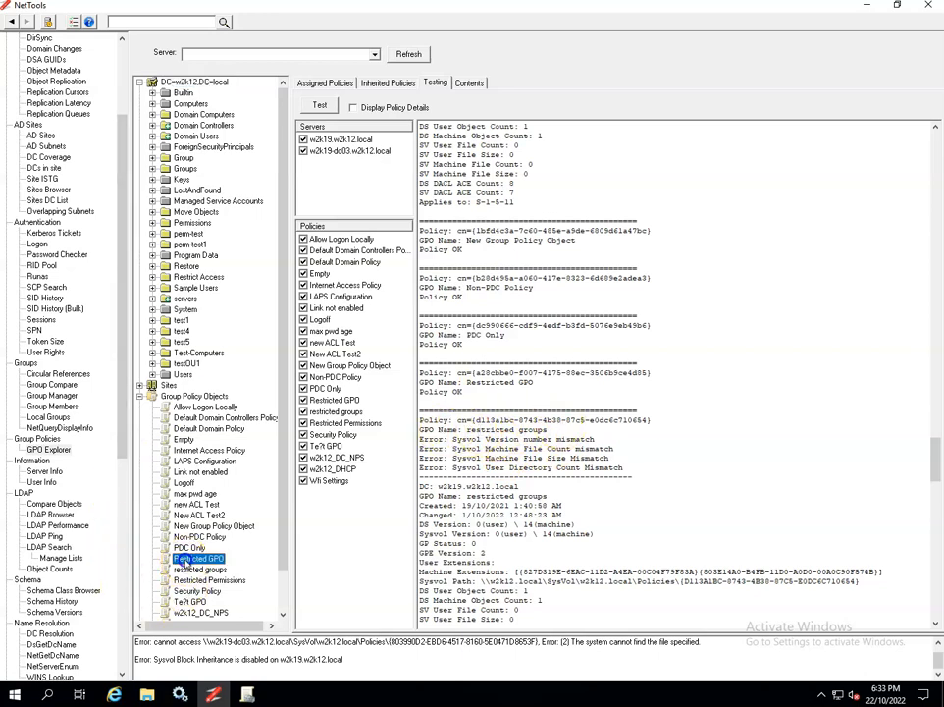
{"action": "left_click", "coordinate": [332, 105]}
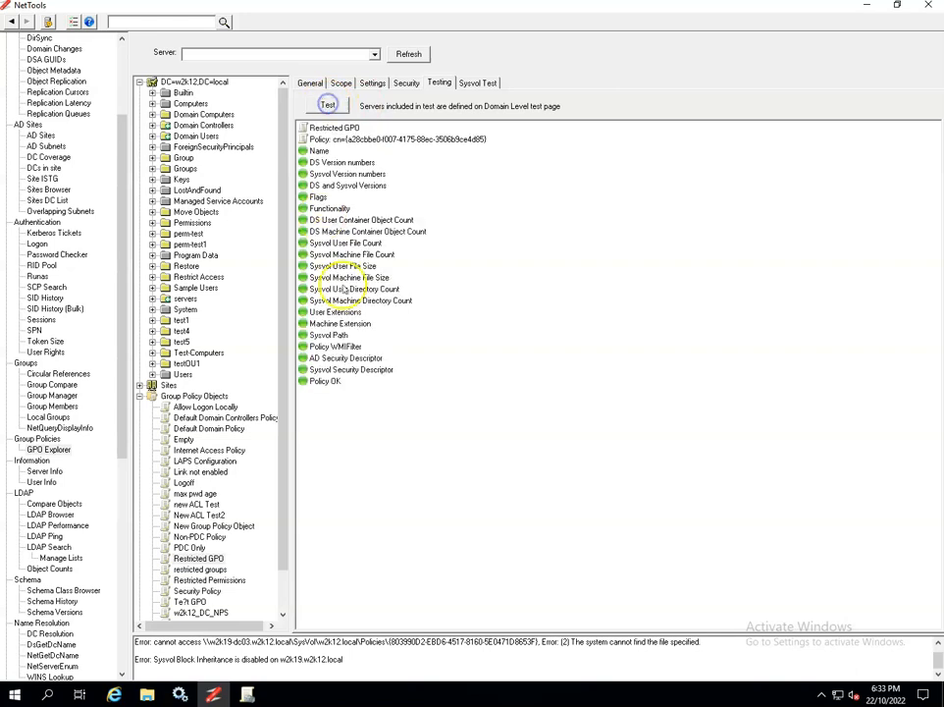
{"action": "left_click", "coordinate": [479, 83]}
{"action": "left_click", "coordinate": [325, 104]}
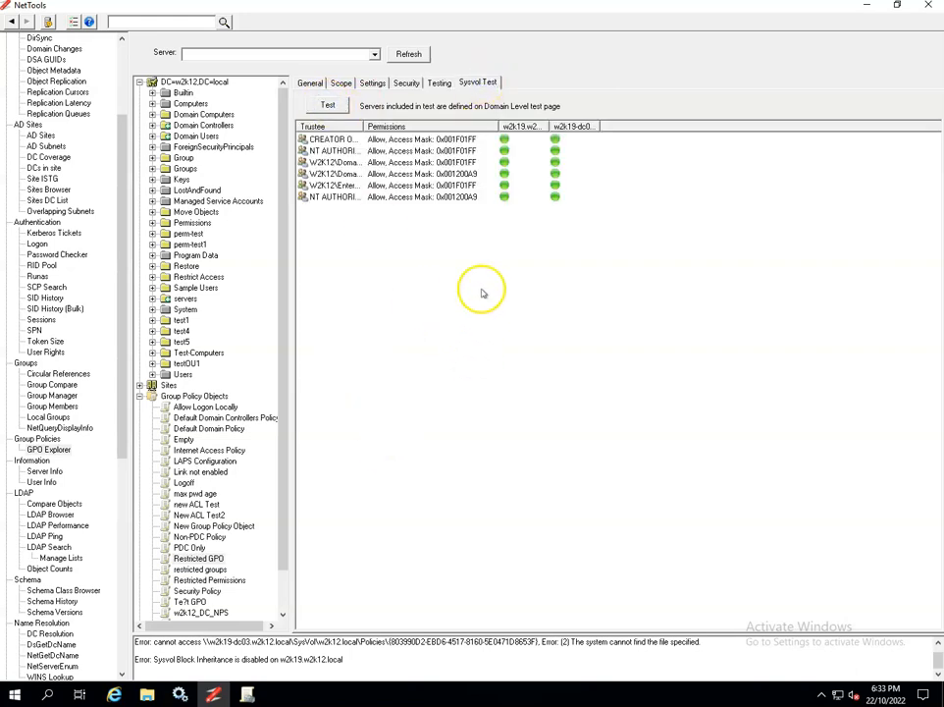
Run the Sysvol permissions test and the individual policy test on the restricted groups policy.
{"action": "left_click", "coordinate": [201, 569]}
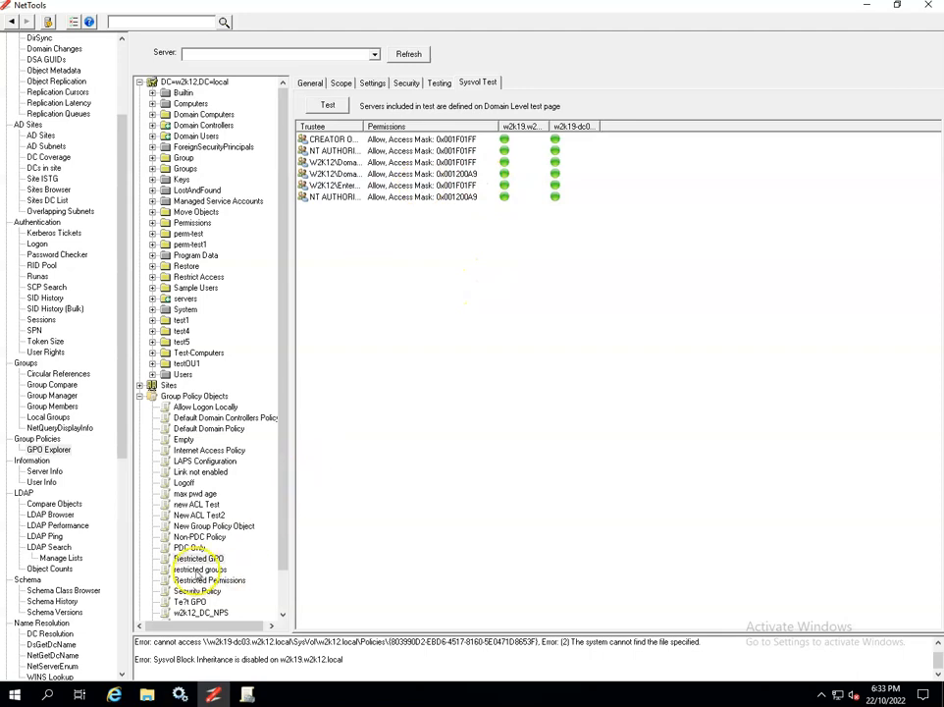
{"action": "left_click", "coordinate": [329, 104]}
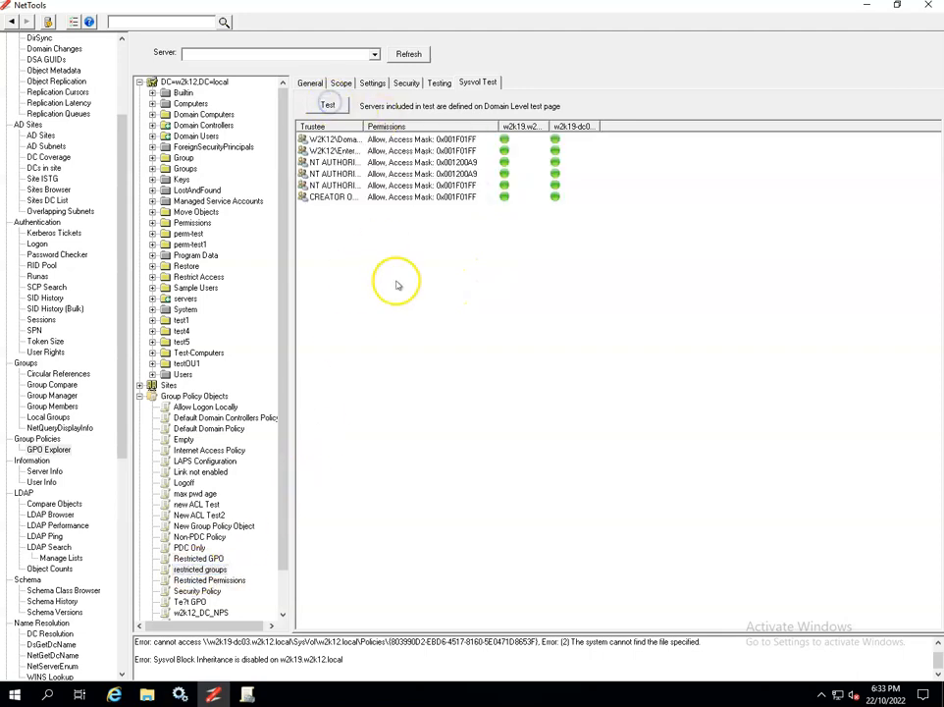
{"action": "left_click", "coordinate": [439, 84]}
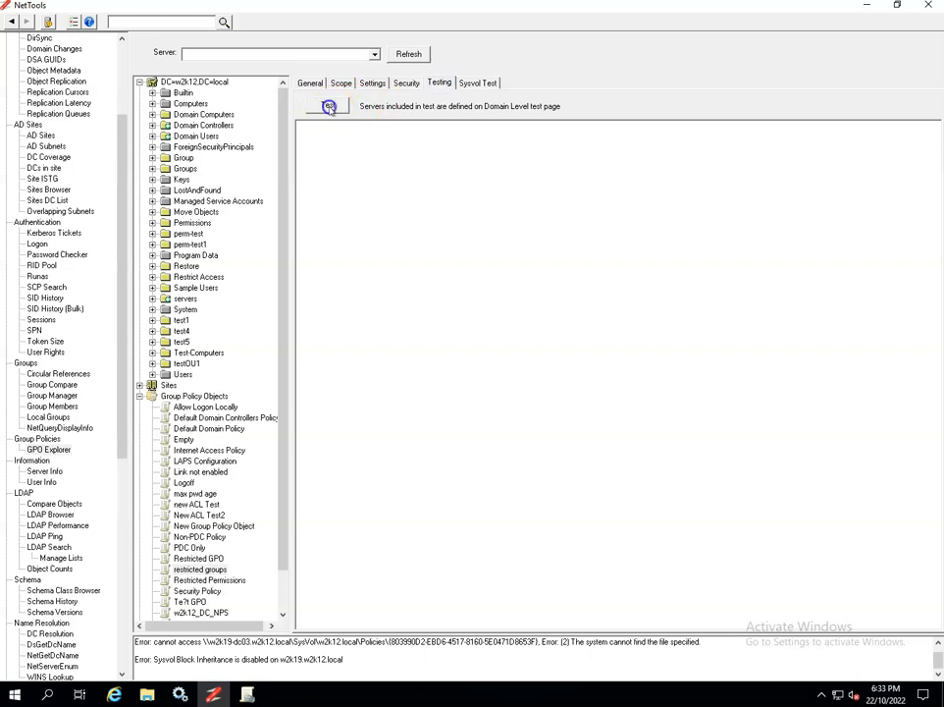
{"action": "left_click", "coordinate": [329, 105]}
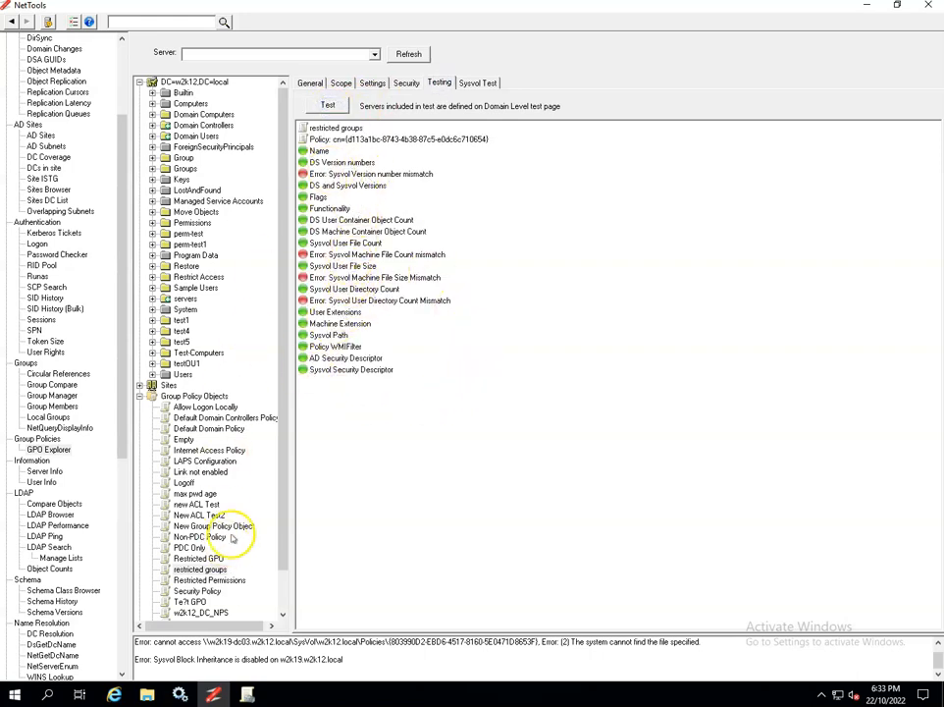
Find w2k12_DC_NPS in the domain-wide results, and run both the individual policy test and the Sysvol permissions test on it.
{"action": "left_click", "coordinate": [204, 82]}
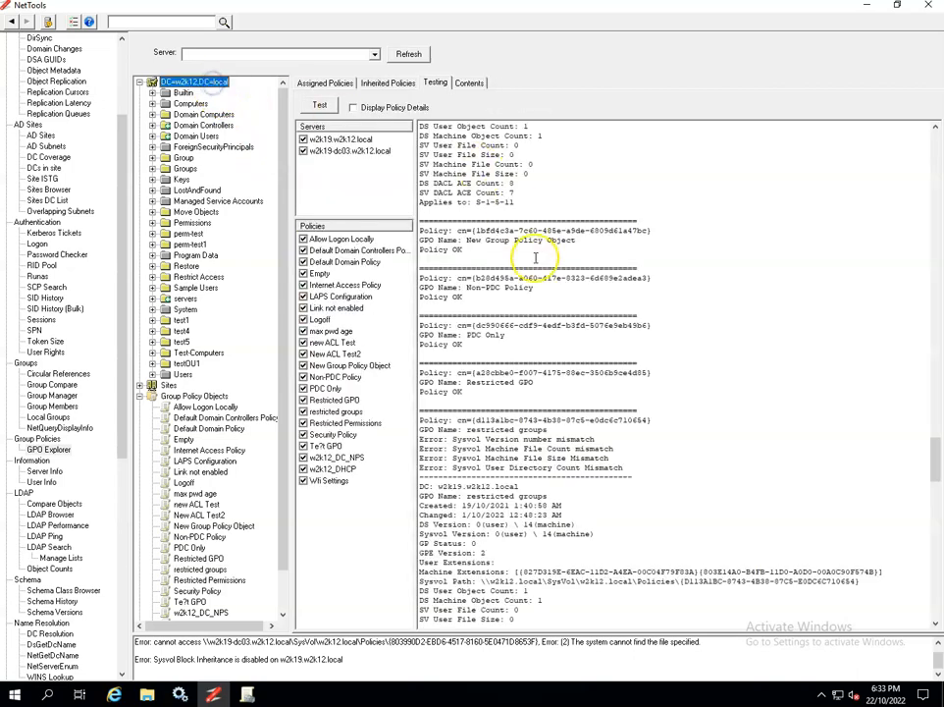
{"action": "scroll", "coordinate": [531, 514], "scroll_direction": "down", "scroll_amount": 10}
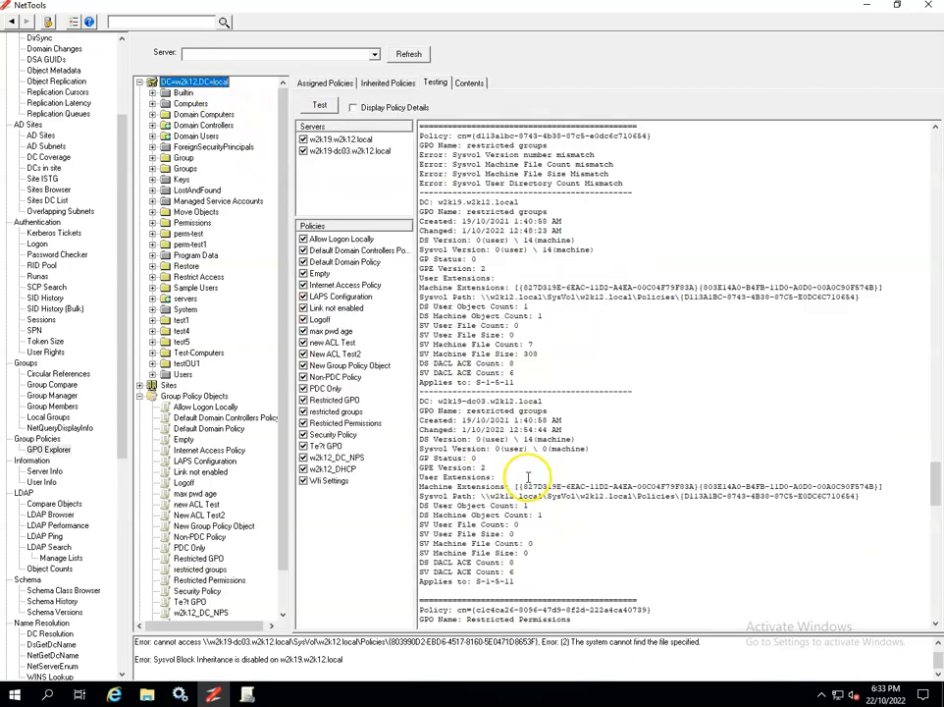
{"action": "scroll", "coordinate": [527, 478], "scroll_direction": "down", "scroll_amount": 13}
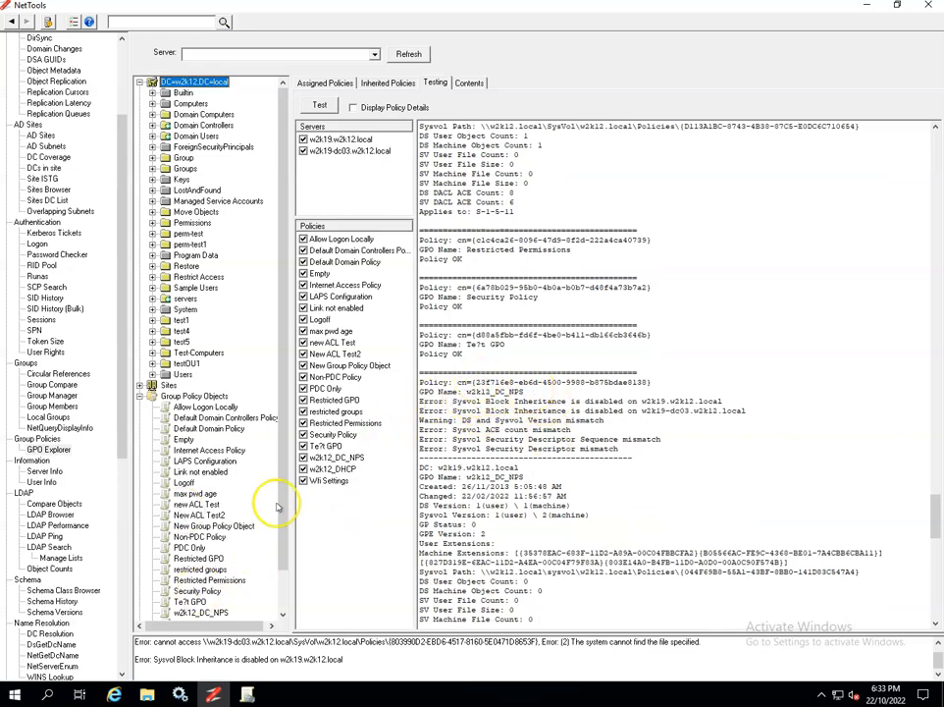
{"action": "left_click", "coordinate": [196, 612]}
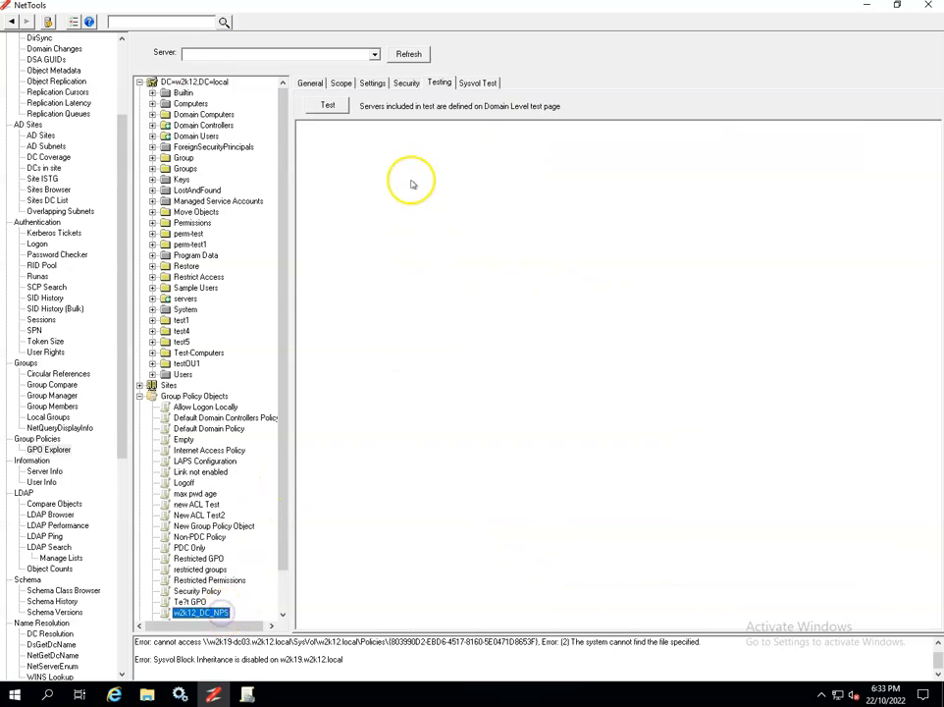
{"action": "left_click", "coordinate": [329, 105]}
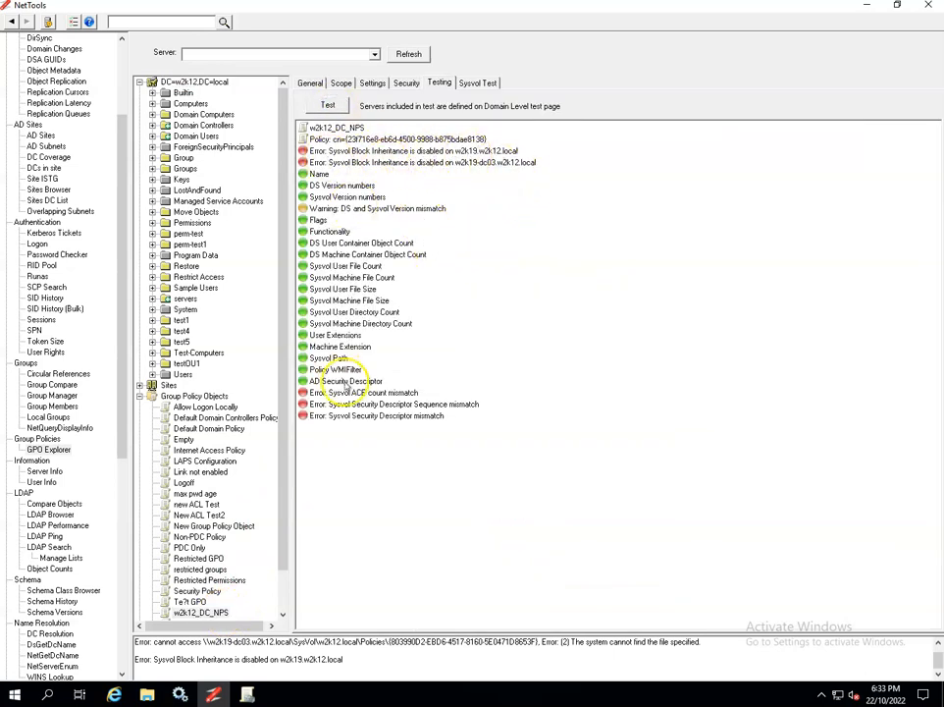
{"action": "left_click", "coordinate": [481, 85]}
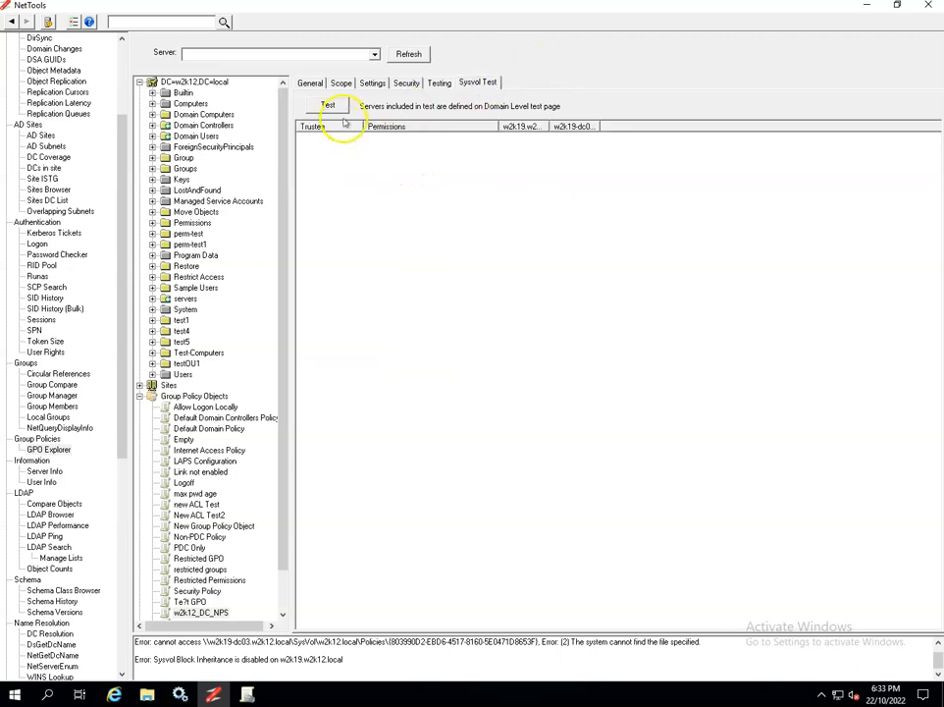
{"action": "left_click", "coordinate": [331, 108]}
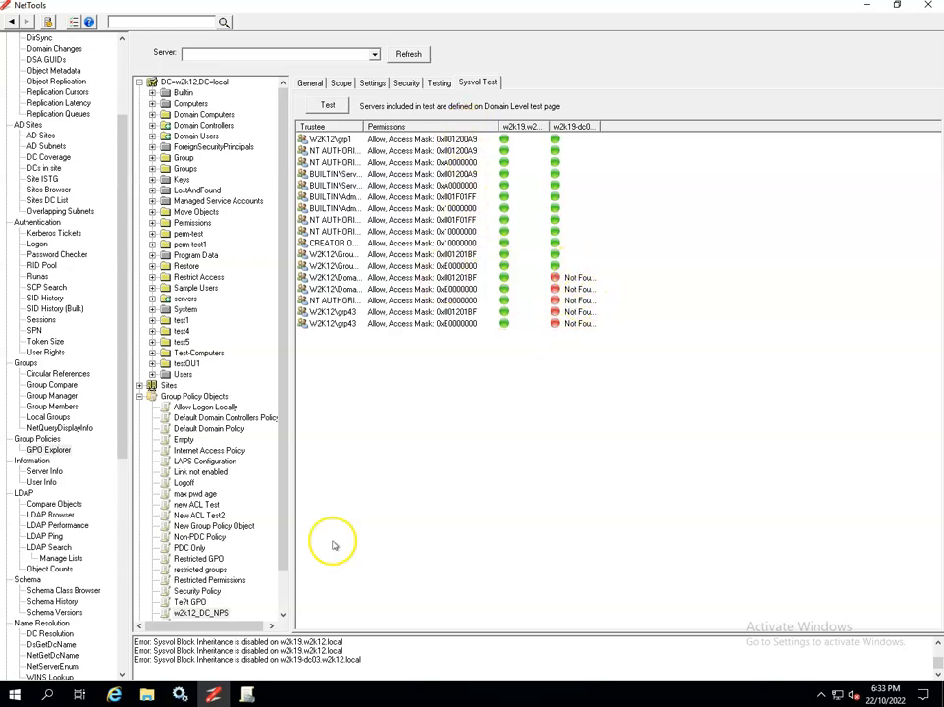
Find w2k12_DHCP in the domain-wide results, and run both the Sysvol permissions test and the individual policy test on it.
{"action": "left_click", "coordinate": [213, 81]}
{"action": "scroll", "coordinate": [552, 478], "scroll_direction": "down", "scroll_amount": 5}
{"action": "scroll", "coordinate": [545, 480], "scroll_direction": "down", "scroll_amount": 8}
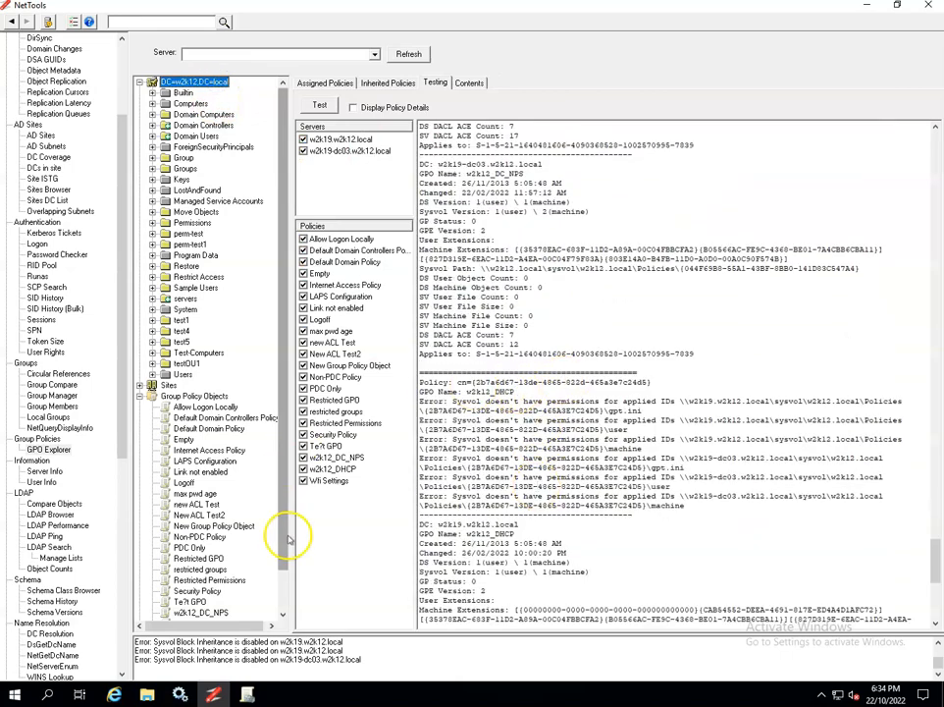
{"action": "scroll", "coordinate": [283, 595], "scroll_direction": "down", "scroll_amount": 1}
{"action": "scroll", "coordinate": [283, 596], "scroll_direction": "down", "scroll_amount": 1}
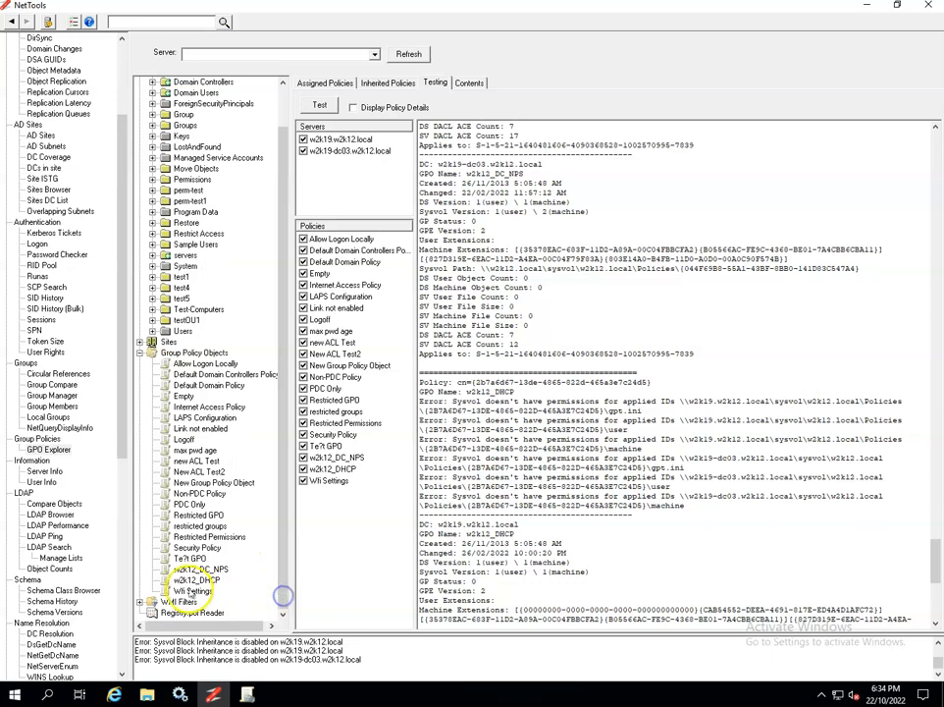
{"action": "left_click", "coordinate": [196, 579]}
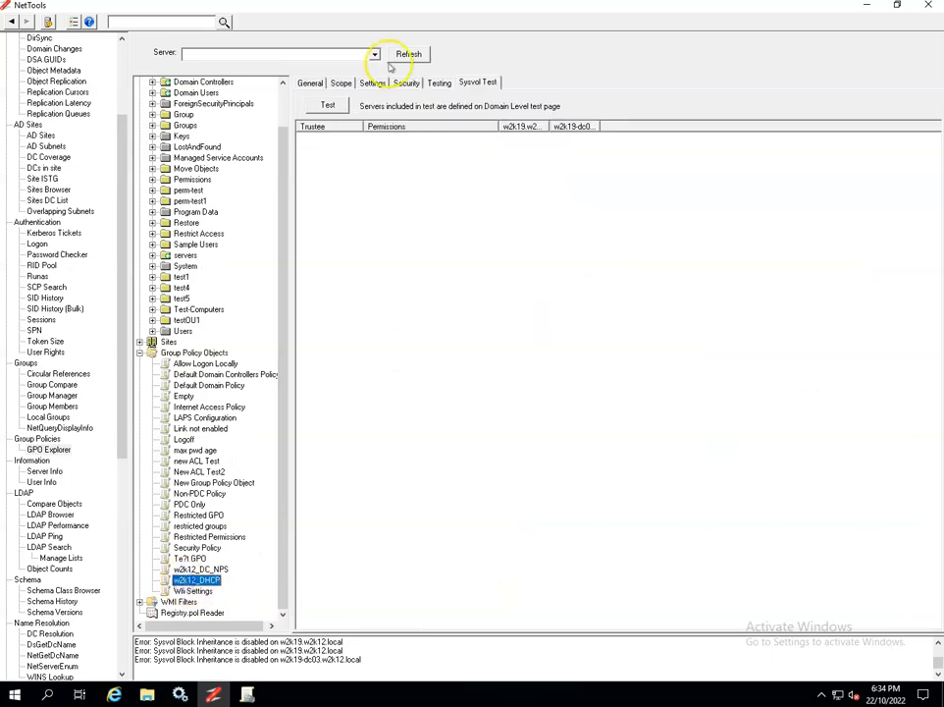
{"action": "left_click", "coordinate": [326, 105]}
{"action": "left_click", "coordinate": [437, 83]}
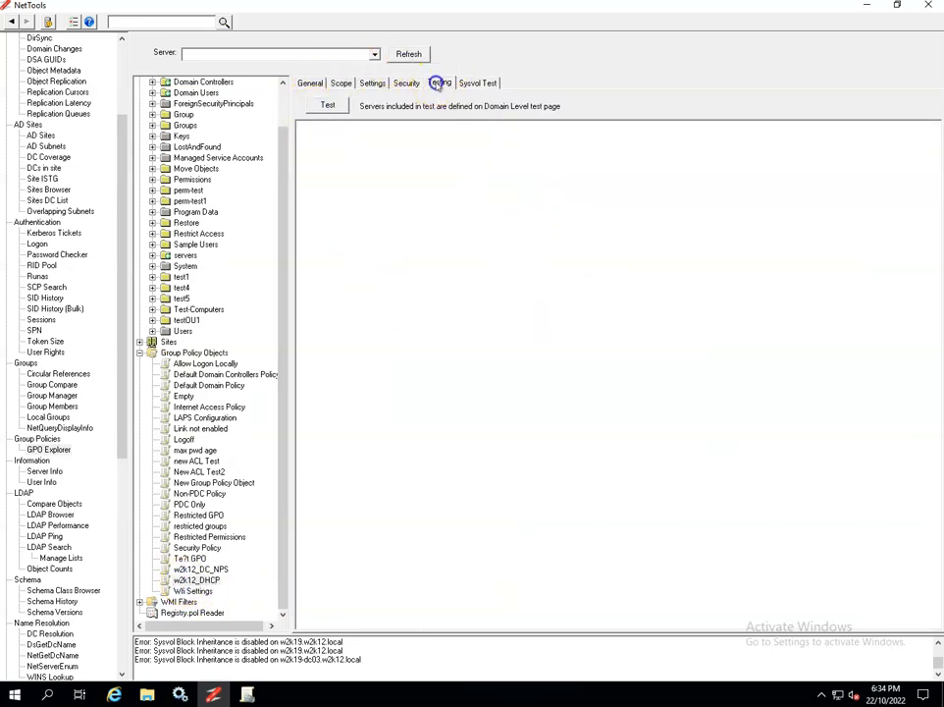
{"action": "left_click", "coordinate": [327, 105]}
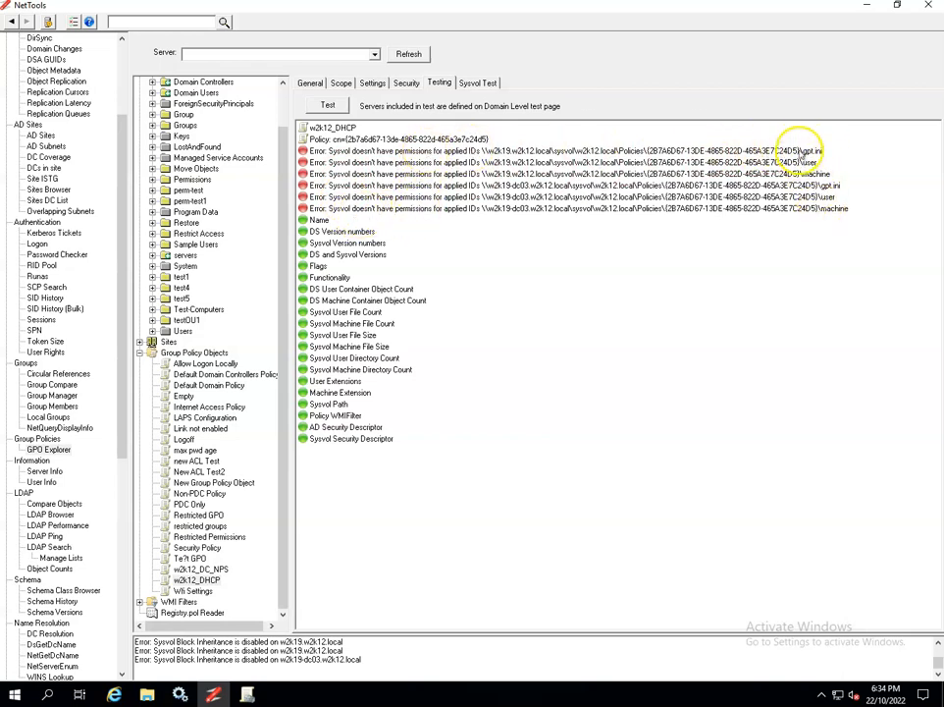
Return to the domain-wide results, and switch to Services to start the DFS Replication service on W2K19-DC03.
{"action": "left_click", "coordinate": [285, 97]}
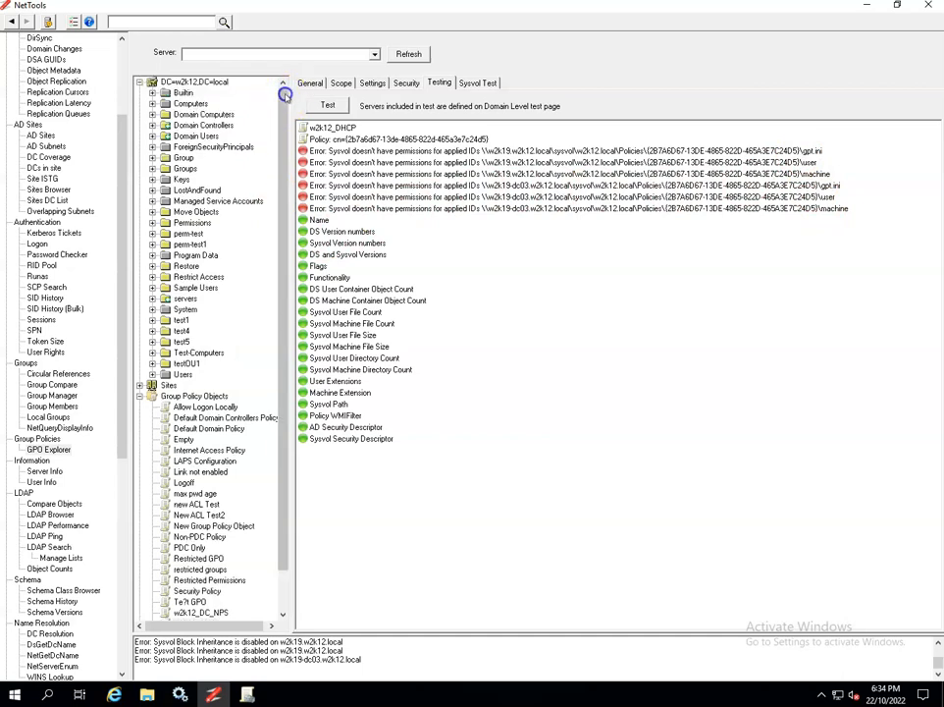
{"action": "left_click", "coordinate": [208, 80]}
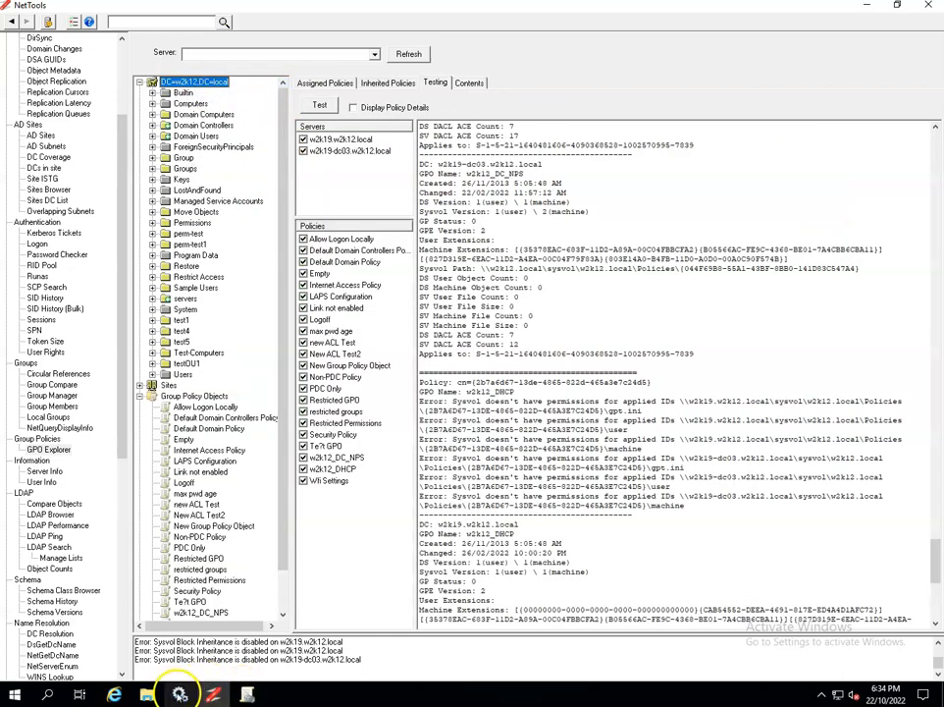
{"action": "left_click", "coordinate": [179, 694]}
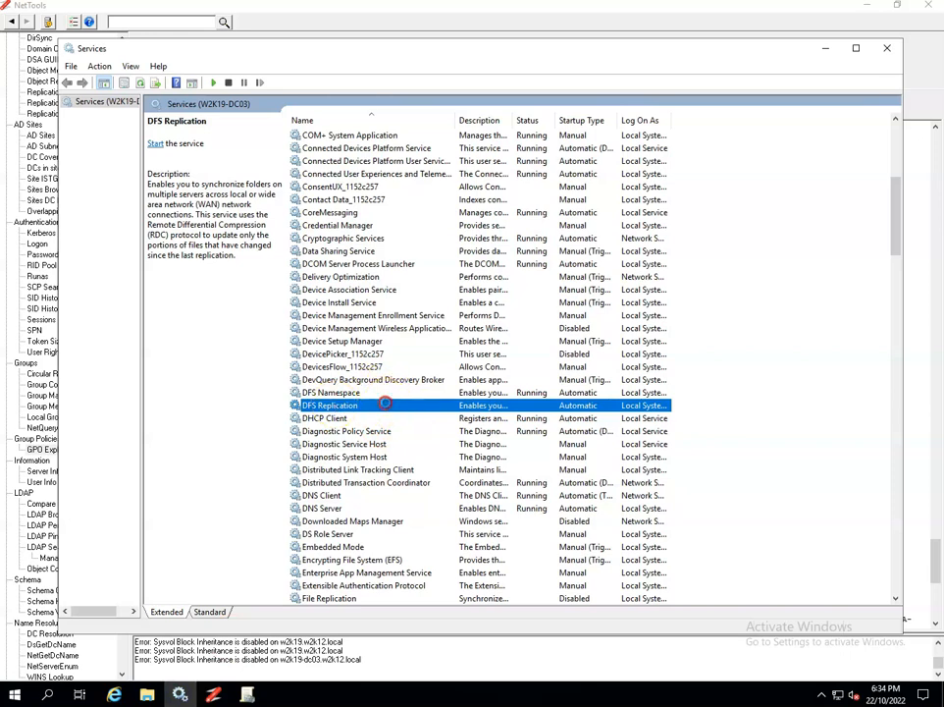
{"action": "right_click", "coordinate": [398, 405]}
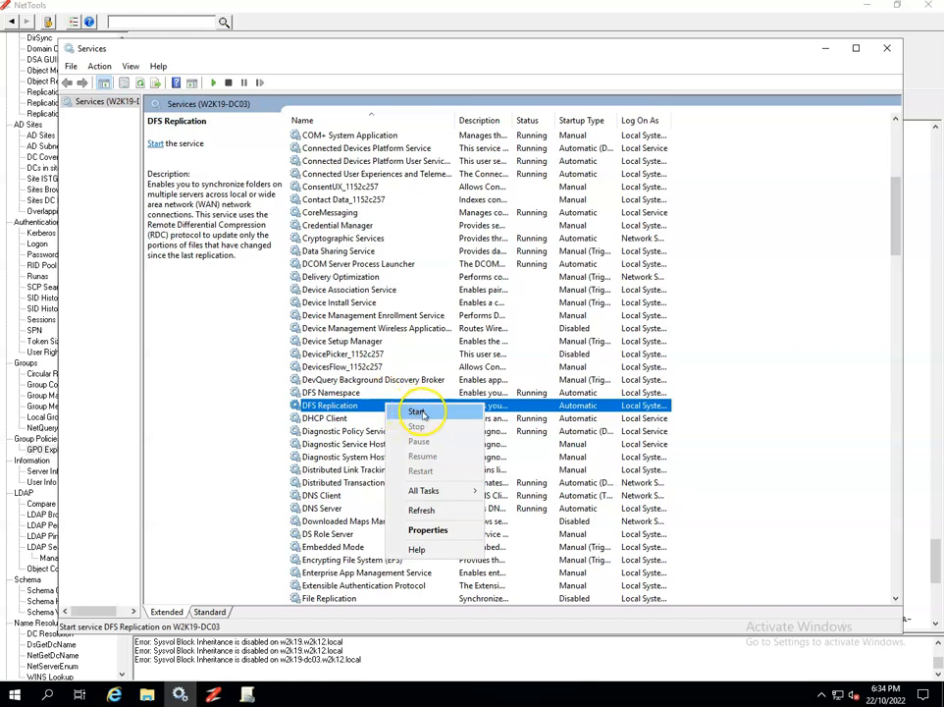
{"action": "left_click", "coordinate": [418, 411]}
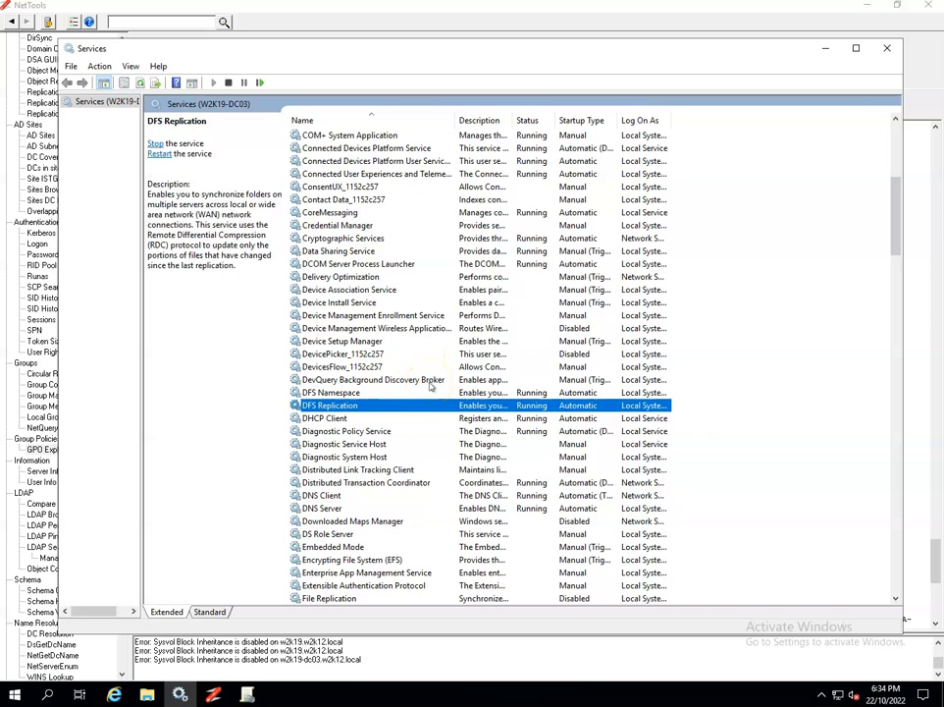
Switch back to NetTools, find Allow Logon Locally in the domain-wide results and run its Sysvol permissions test.
{"action": "left_click", "coordinate": [247, 694]}
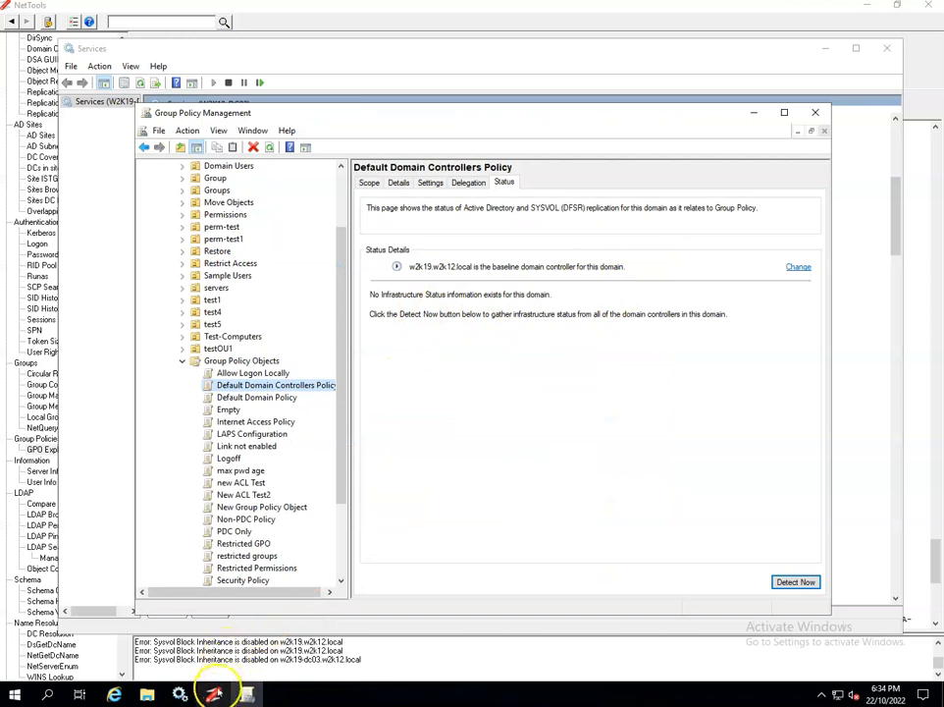
{"action": "left_click", "coordinate": [213, 694]}
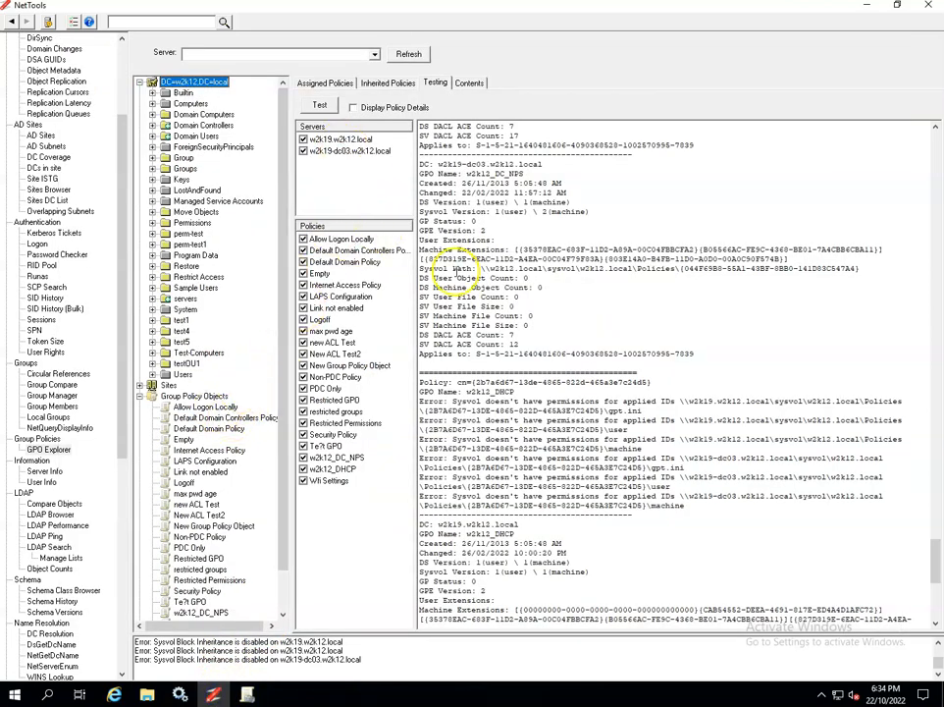
{"action": "left_click_drag", "start_coordinate": [937, 565], "coordinate": [916, 128]}
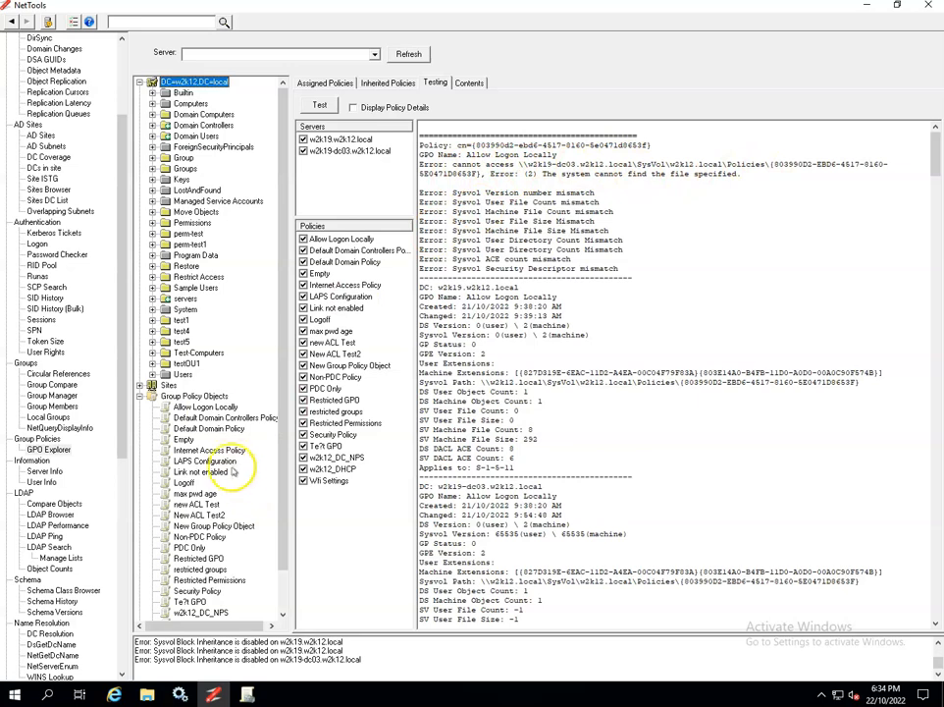
{"action": "left_click", "coordinate": [211, 407]}
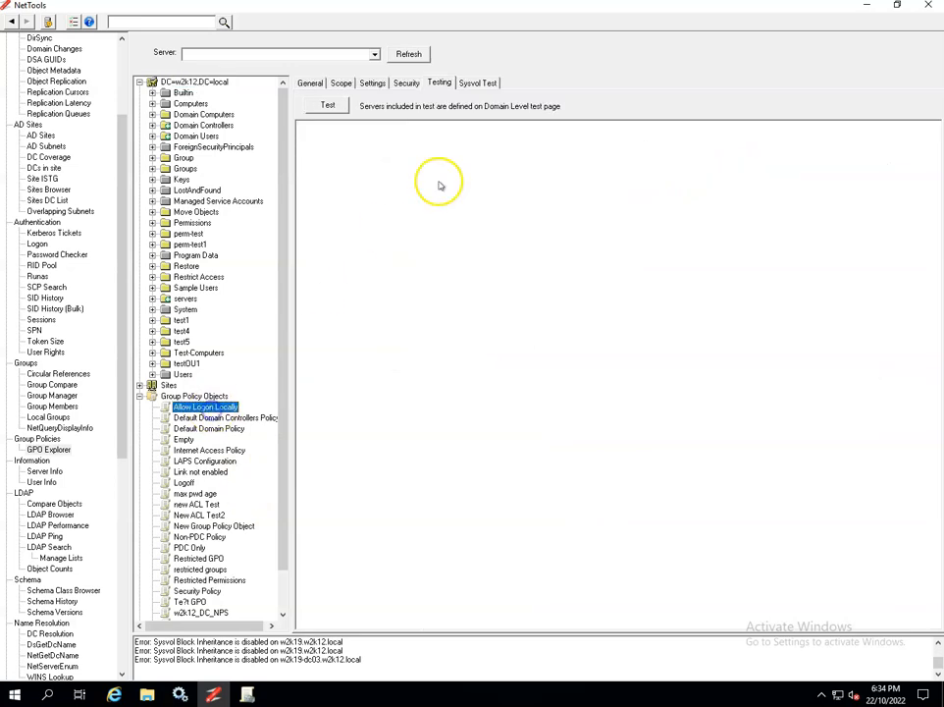
{"action": "left_click", "coordinate": [478, 84]}
{"action": "left_click", "coordinate": [328, 105]}
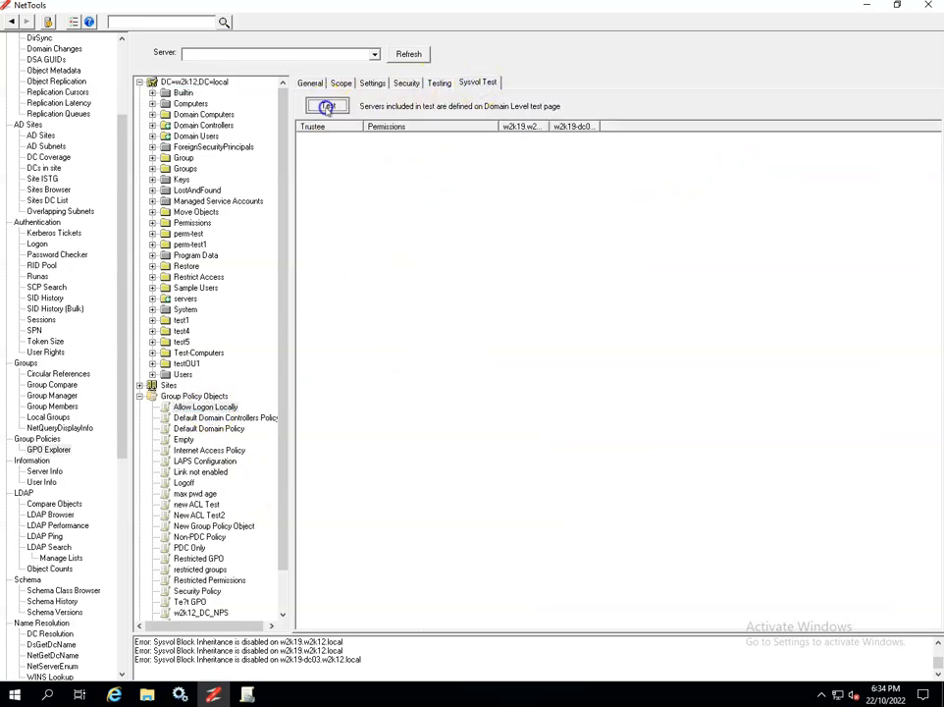
{"action": "left_click", "coordinate": [441, 85]}
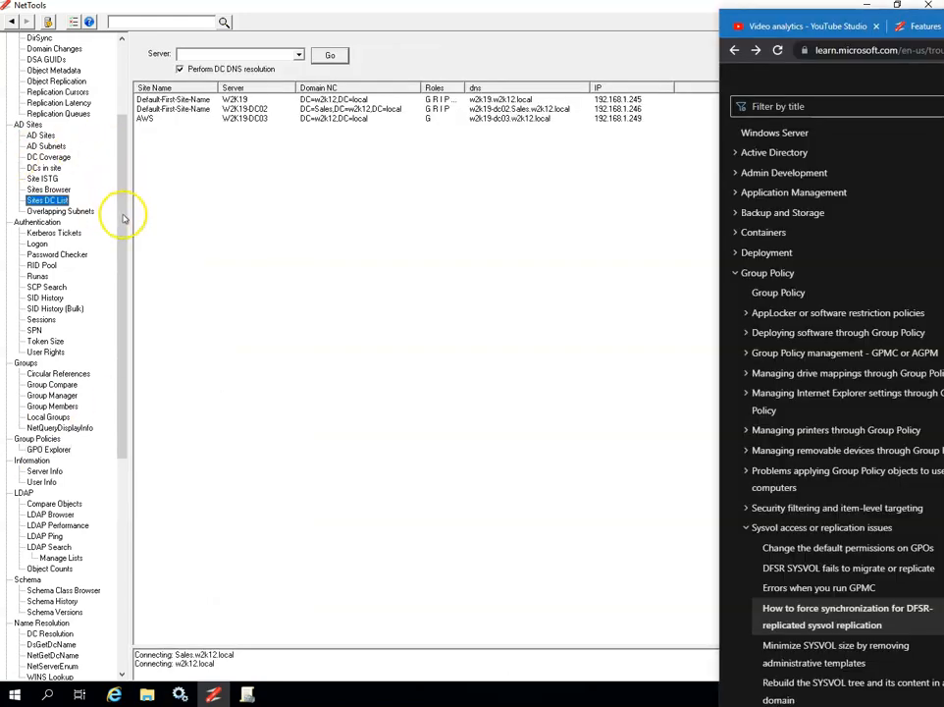
Reopen GPO Explorer and rerun the individual policy test on Allow Logon Locally.
{"action": "left_click_drag", "start_coordinate": [123, 218], "coordinate": [119, 333]}
{"action": "left_click", "coordinate": [41, 308]}
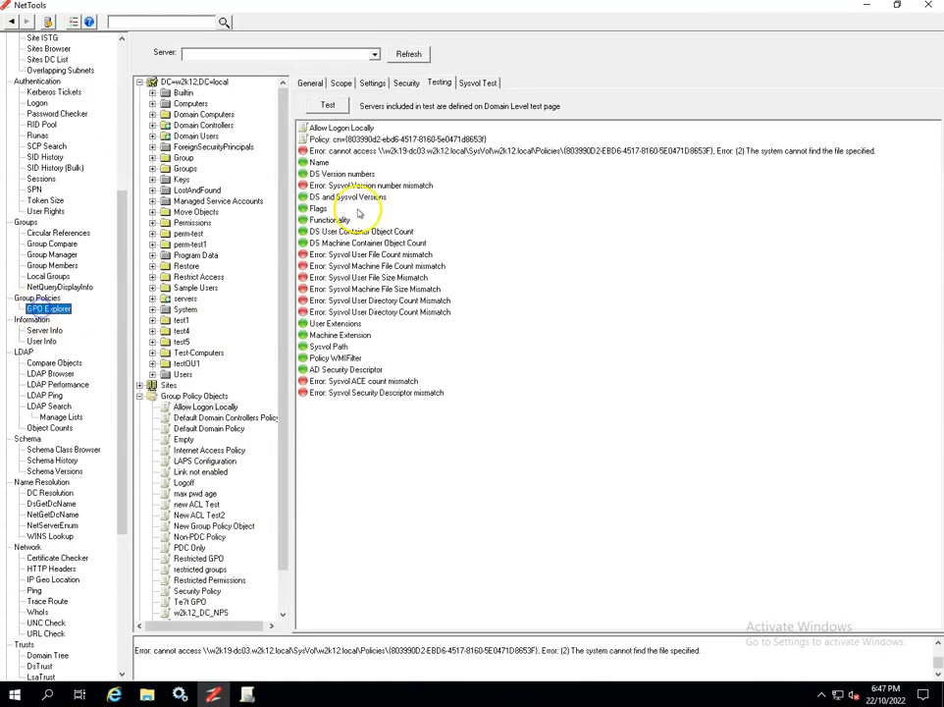
{"action": "left_click", "coordinate": [330, 105]}
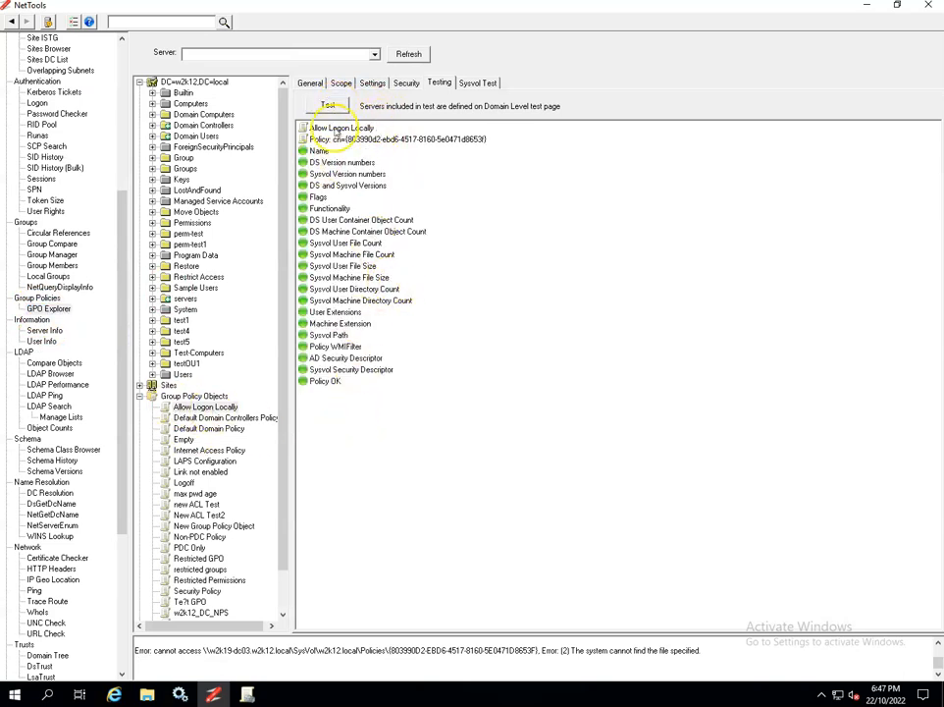
Run the Sysvol permissions test on Allow Logon Locally, and rerun the domain-wide test to review its results for each policy.
{"action": "left_click", "coordinate": [479, 83]}
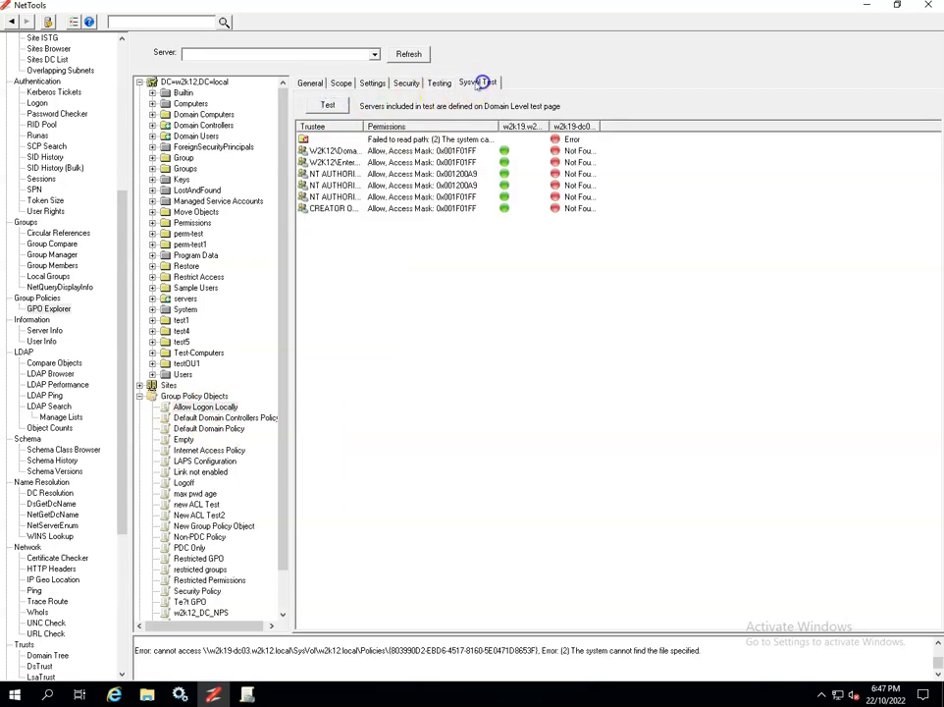
{"action": "left_click", "coordinate": [327, 106]}
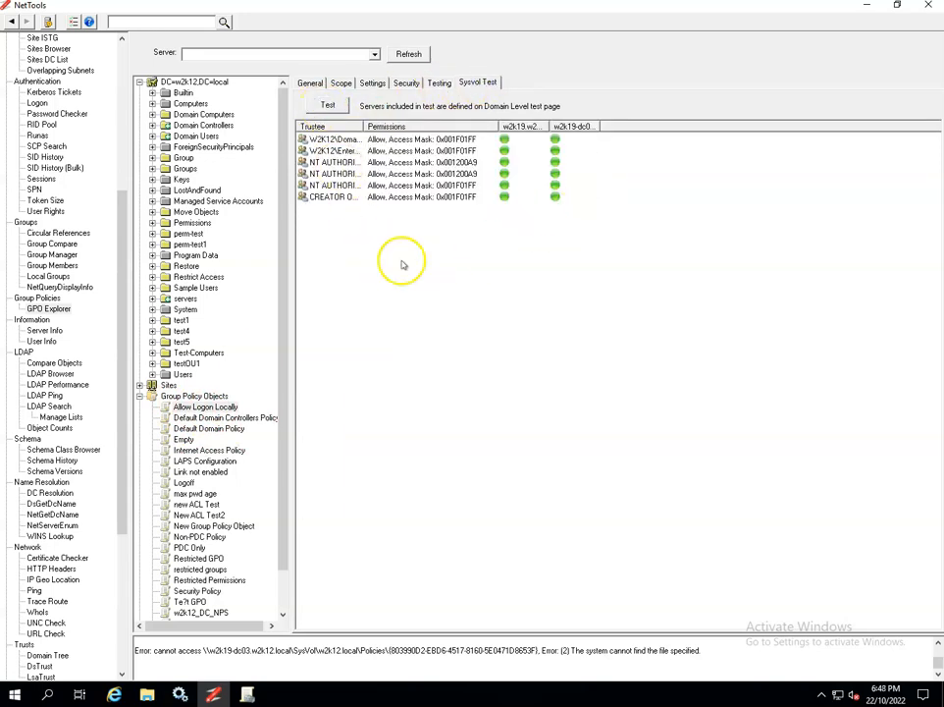
{"action": "left_click", "coordinate": [193, 83]}
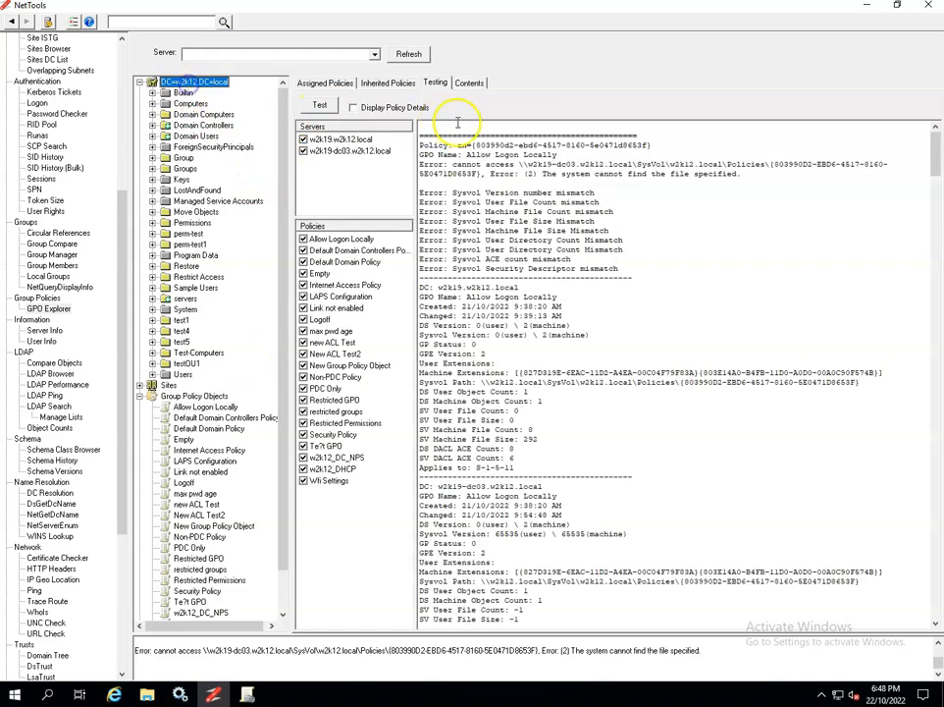
{"action": "left_click", "coordinate": [319, 106]}
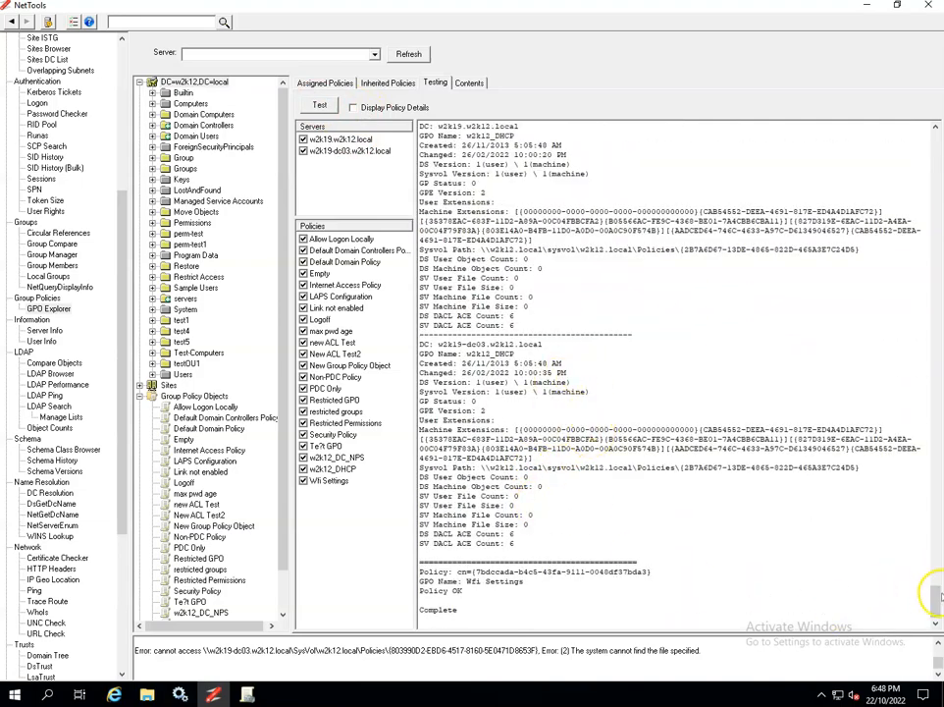
{"action": "left_click_drag", "start_coordinate": [936, 596], "coordinate": [920, 496]}
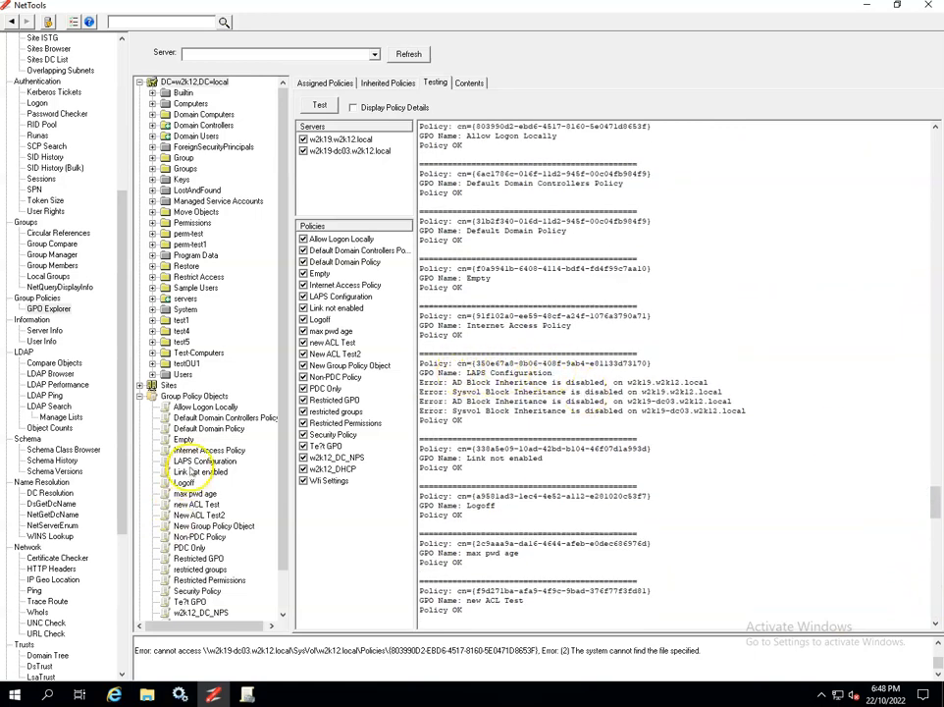
Run both the Sysvol permissions test and the individual policy test on LAPS Configuration.
{"action": "left_click", "coordinate": [196, 461]}
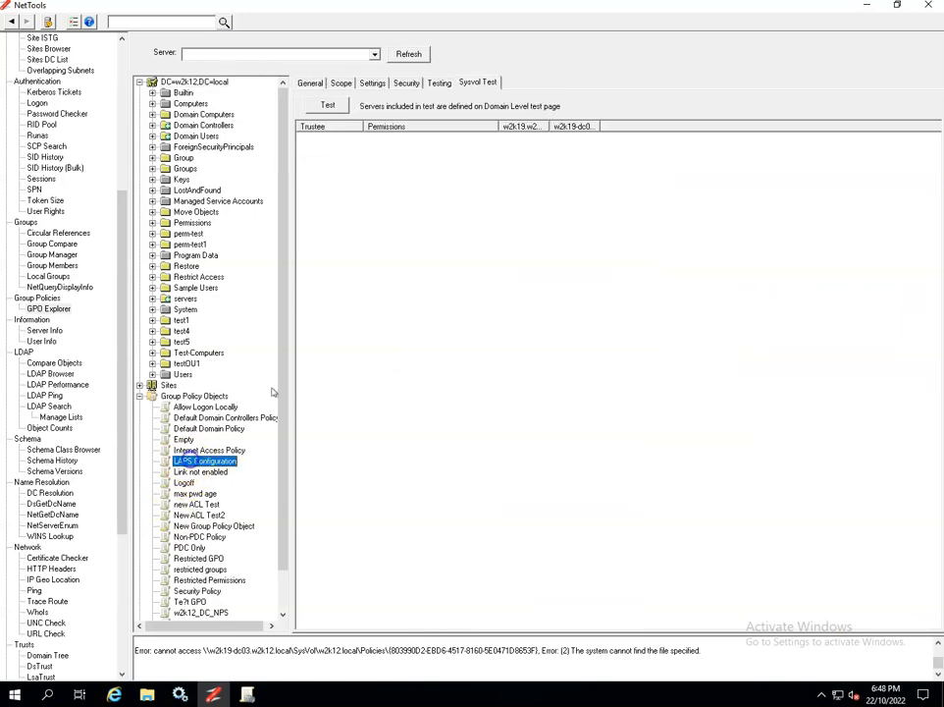
{"action": "left_click", "coordinate": [329, 105]}
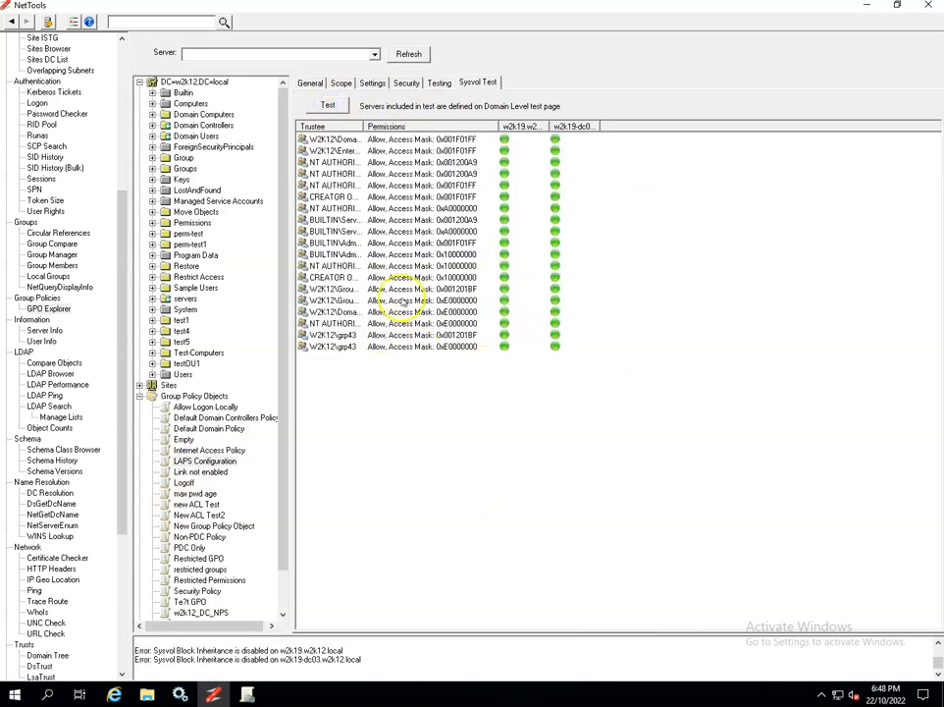
{"action": "left_click", "coordinate": [439, 85]}
{"action": "left_click", "coordinate": [330, 105]}
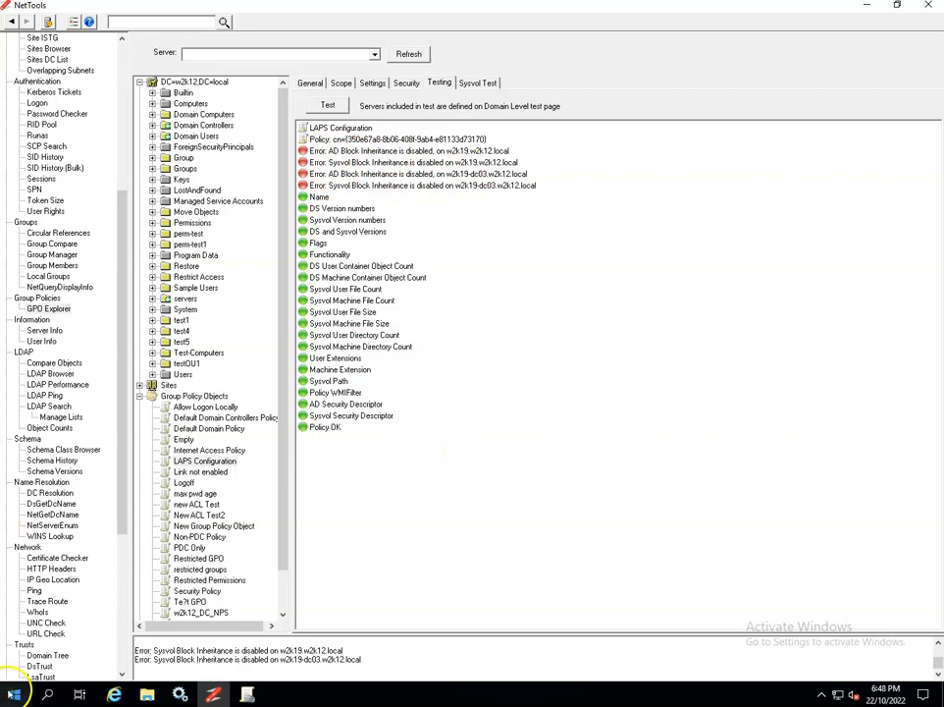
Open Active Directory Users and Computers, expand the w2k12.local domain and move the window clear of the domain tree.
{"action": "left_click", "coordinate": [14, 692]}
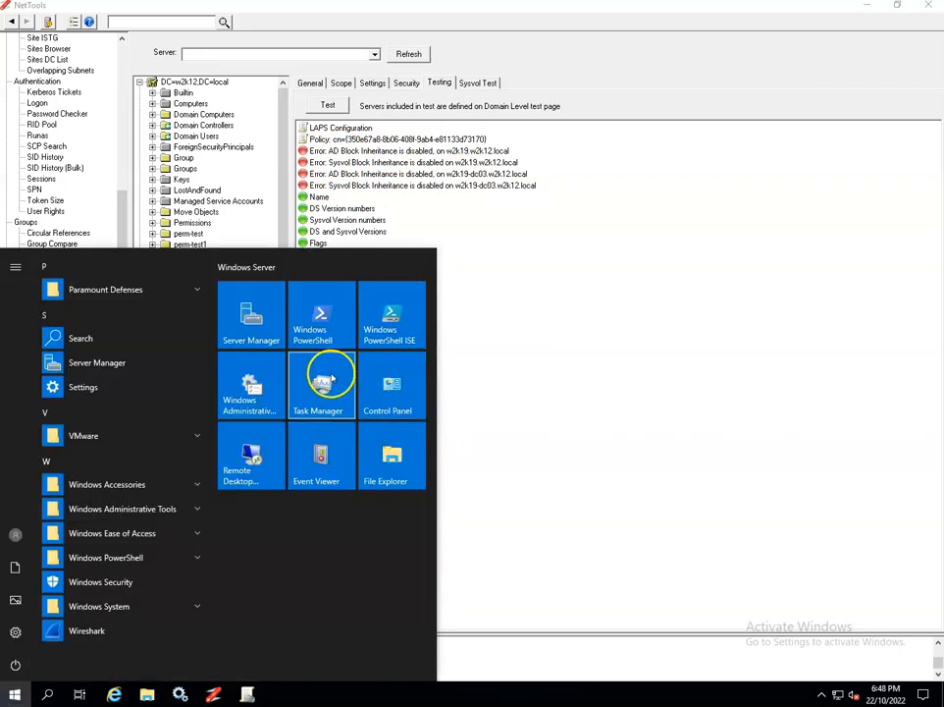
{"action": "left_click", "coordinate": [164, 509]}
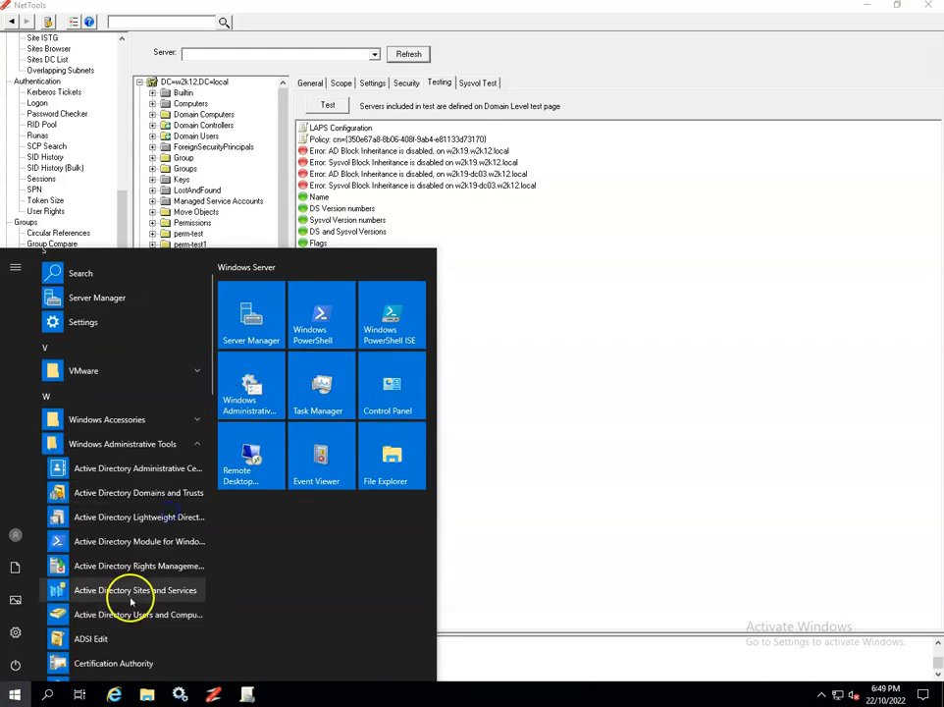
{"action": "left_click", "coordinate": [138, 614]}
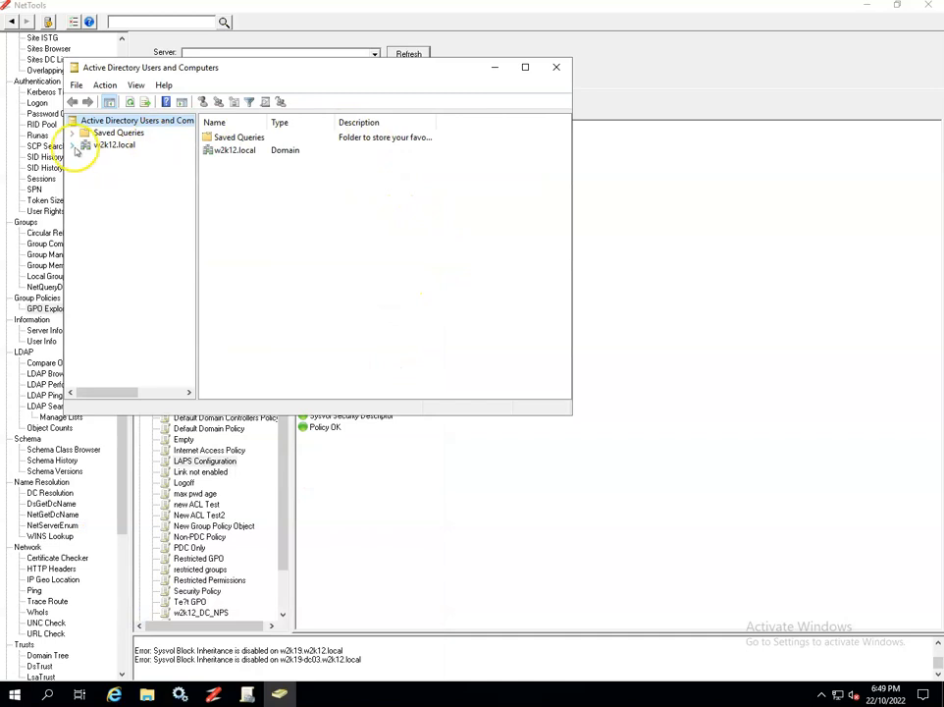
{"action": "left_click", "coordinate": [75, 145]}
{"action": "left_click_drag", "start_coordinate": [225, 70], "coordinate": [448, 185]}
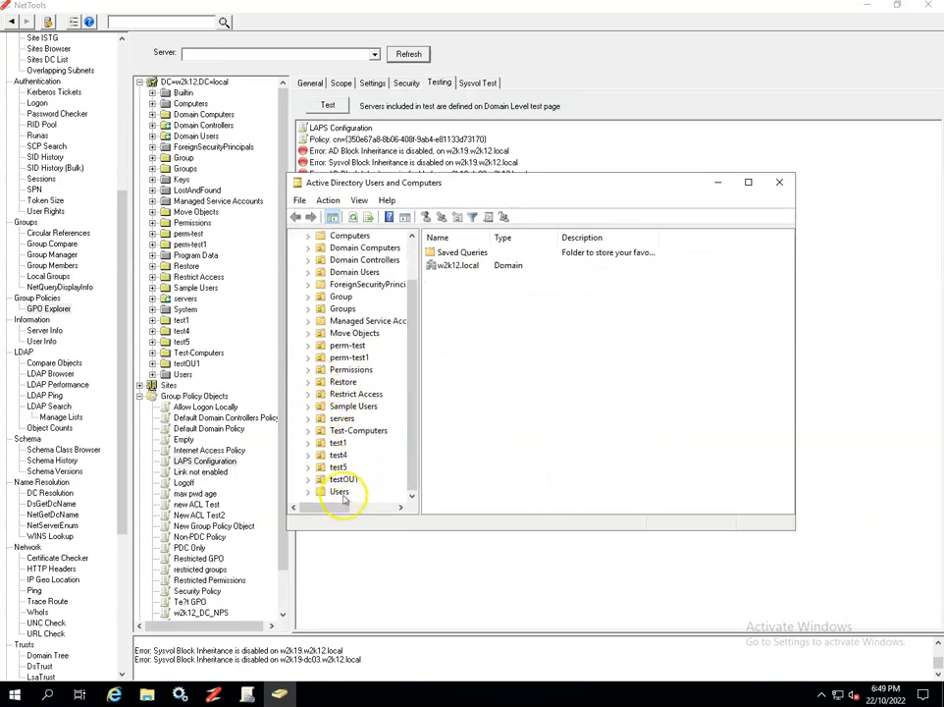
Turn on Advanced Features in Active Directory Users and Computers and expand w2k12.local again.
{"action": "scroll", "coordinate": [365, 431], "scroll_direction": "up", "scroll_amount": 2}
{"action": "scroll", "coordinate": [365, 431], "scroll_direction": "up", "scroll_amount": 1}
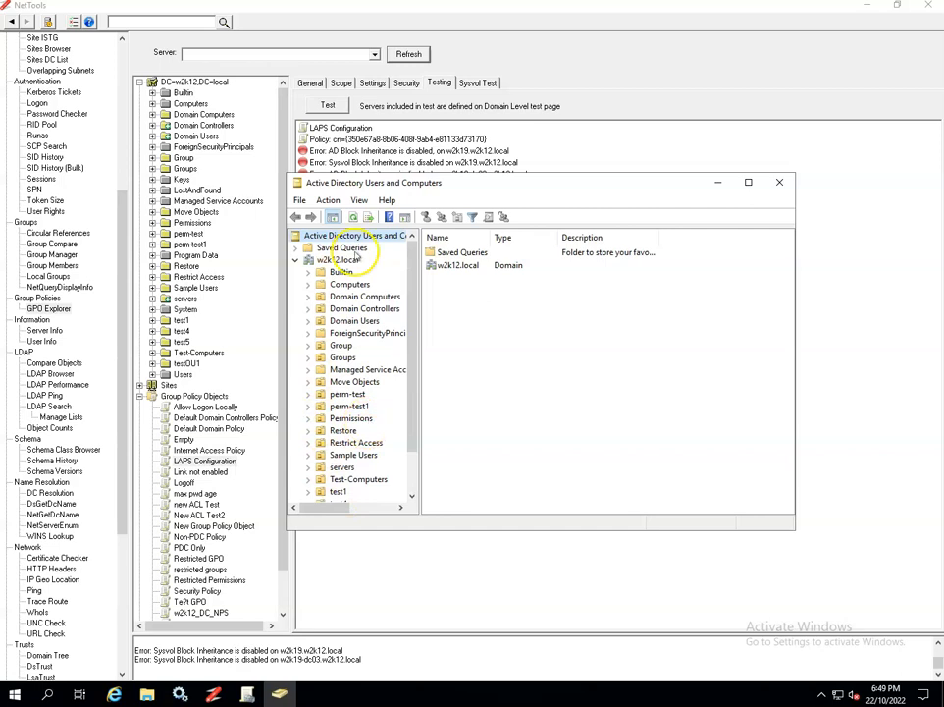
{"action": "left_click", "coordinate": [359, 201]}
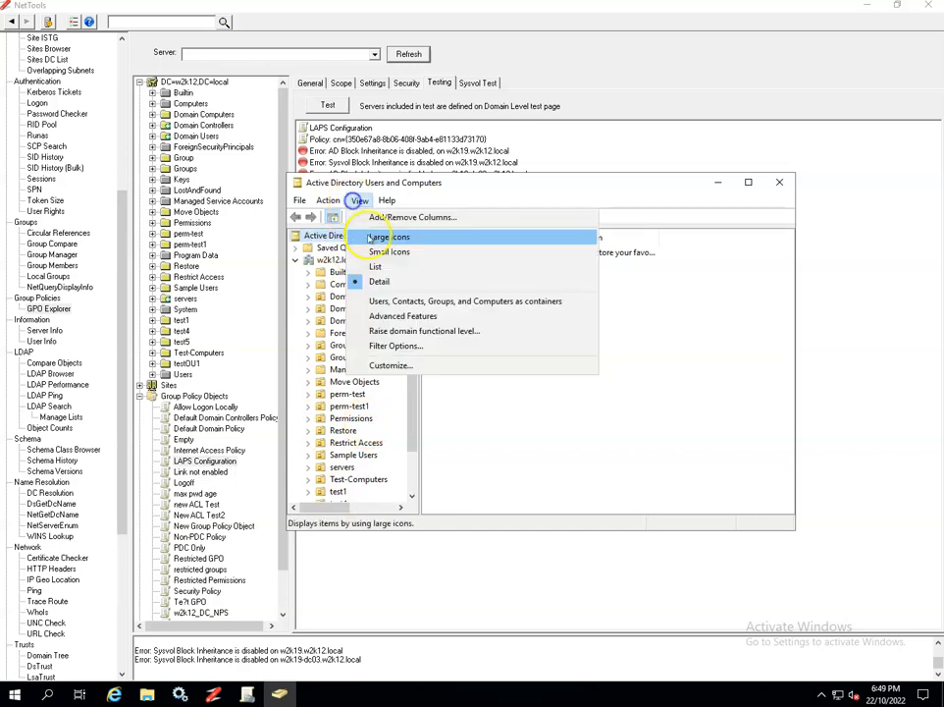
{"action": "left_click", "coordinate": [399, 318]}
{"action": "left_click", "coordinate": [296, 263]}
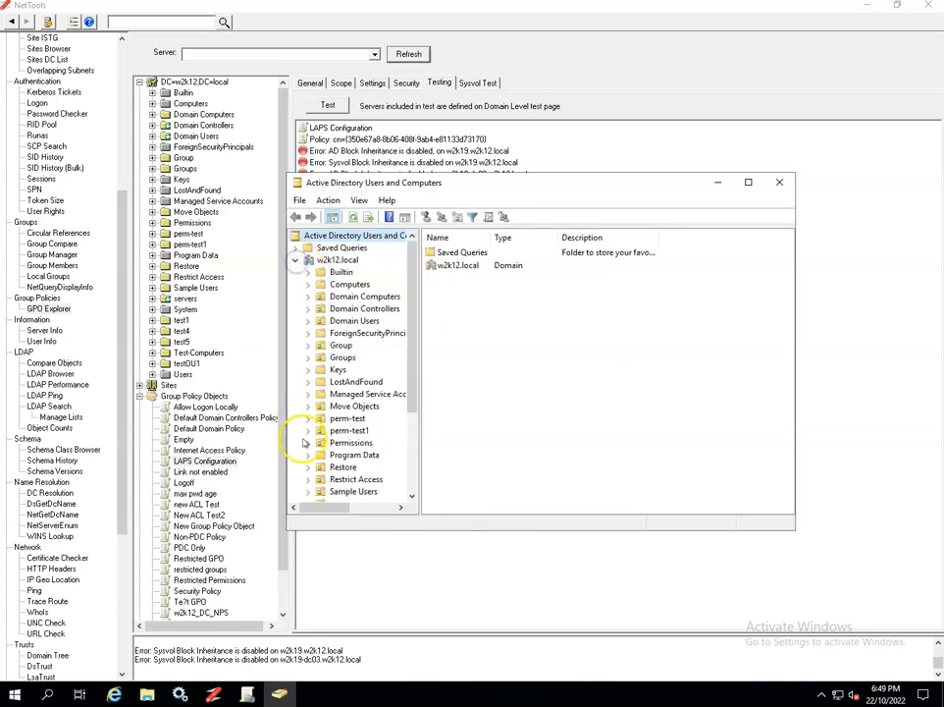
Open the advanced security settings of the {350E67A8-8B06-408F-9AB4-E81133D73170} container under System > Policies.
{"action": "scroll", "coordinate": [333, 412], "scroll_direction": "down", "scroll_amount": 4}
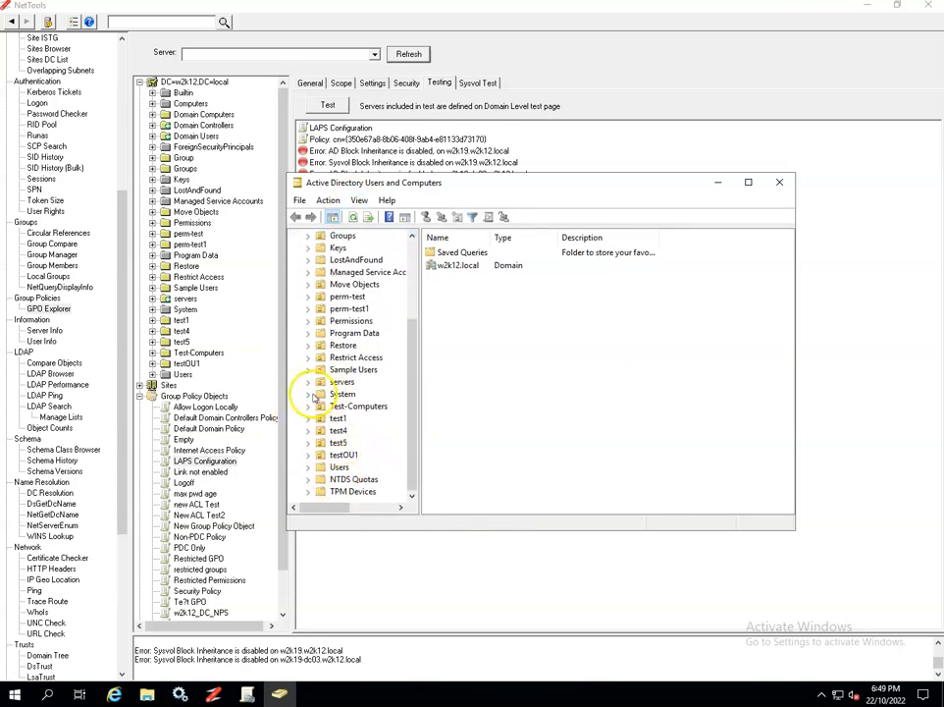
{"action": "left_click", "coordinate": [309, 394]}
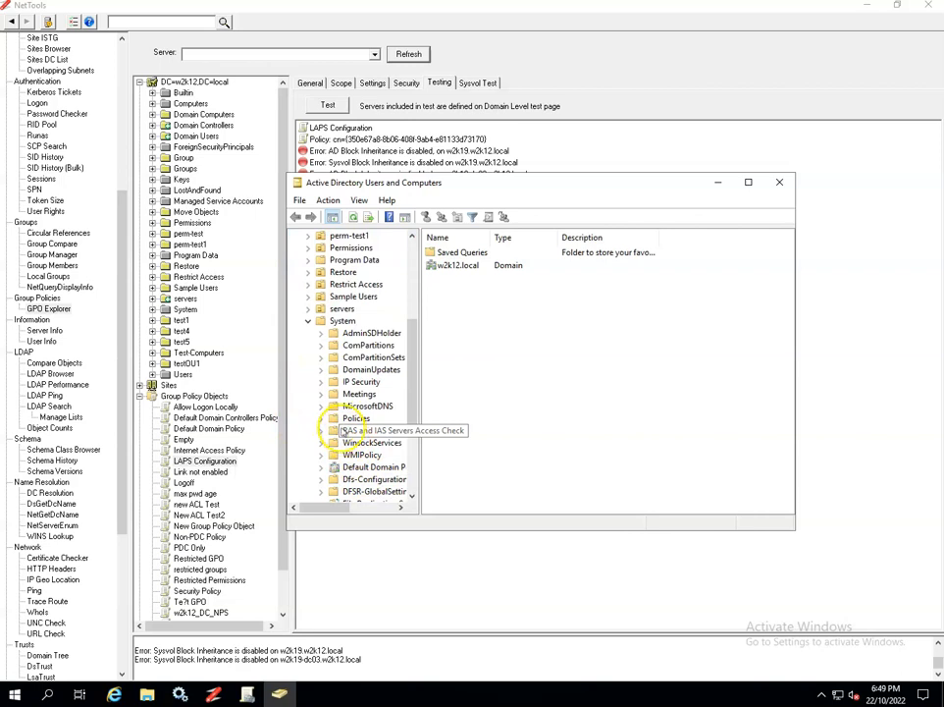
{"action": "left_click", "coordinate": [320, 418]}
{"action": "scroll", "coordinate": [391, 436], "scroll_direction": "down", "scroll_amount": 3}
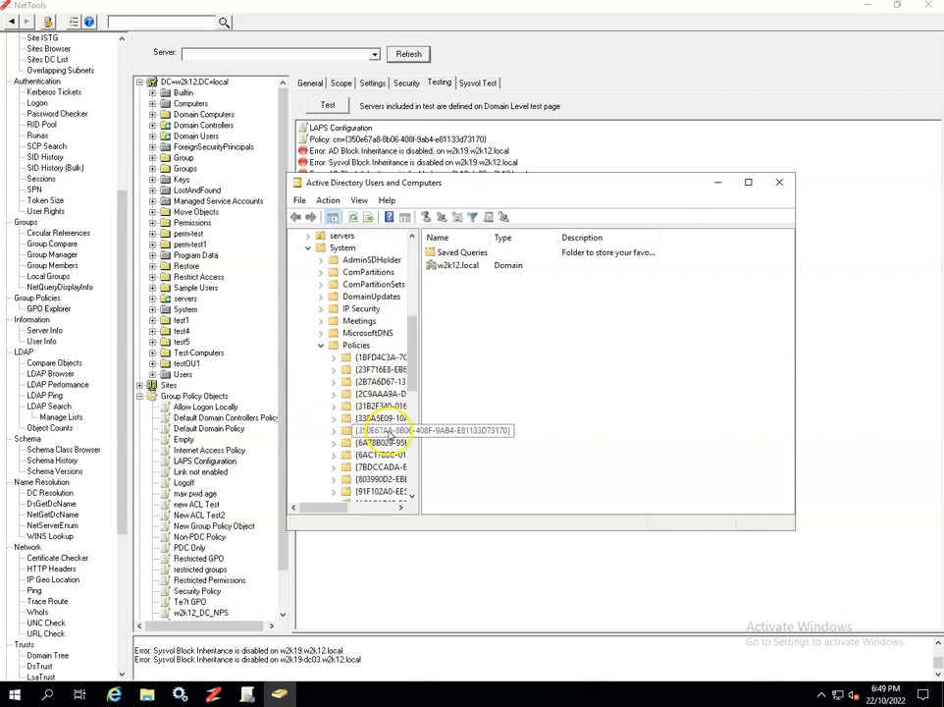
{"action": "right_click", "coordinate": [373, 393]}
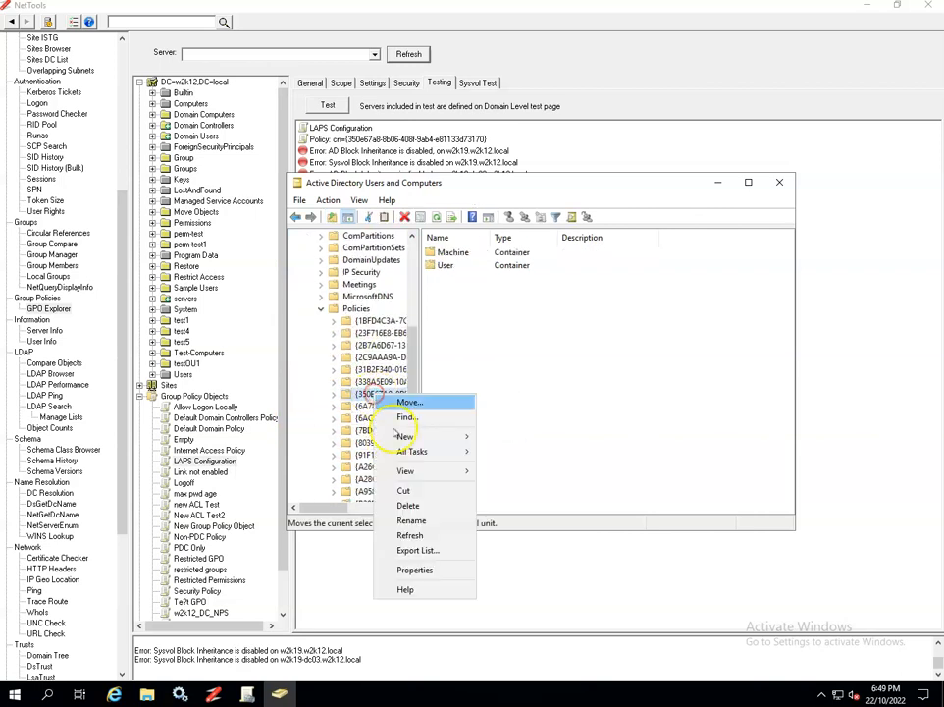
{"action": "left_click", "coordinate": [415, 569]}
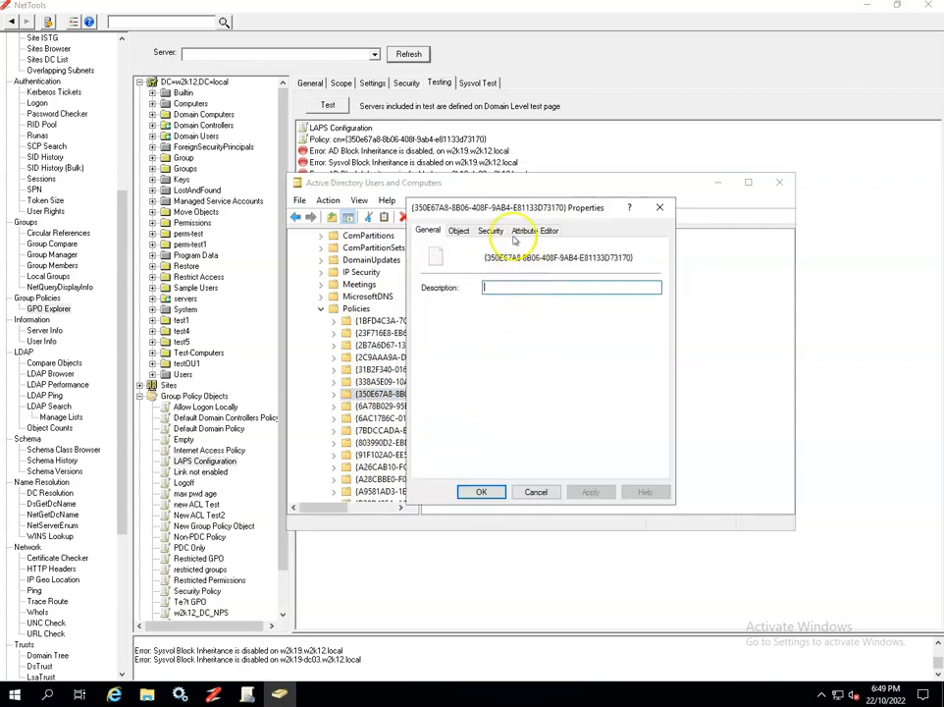
{"action": "left_click", "coordinate": [630, 442]}
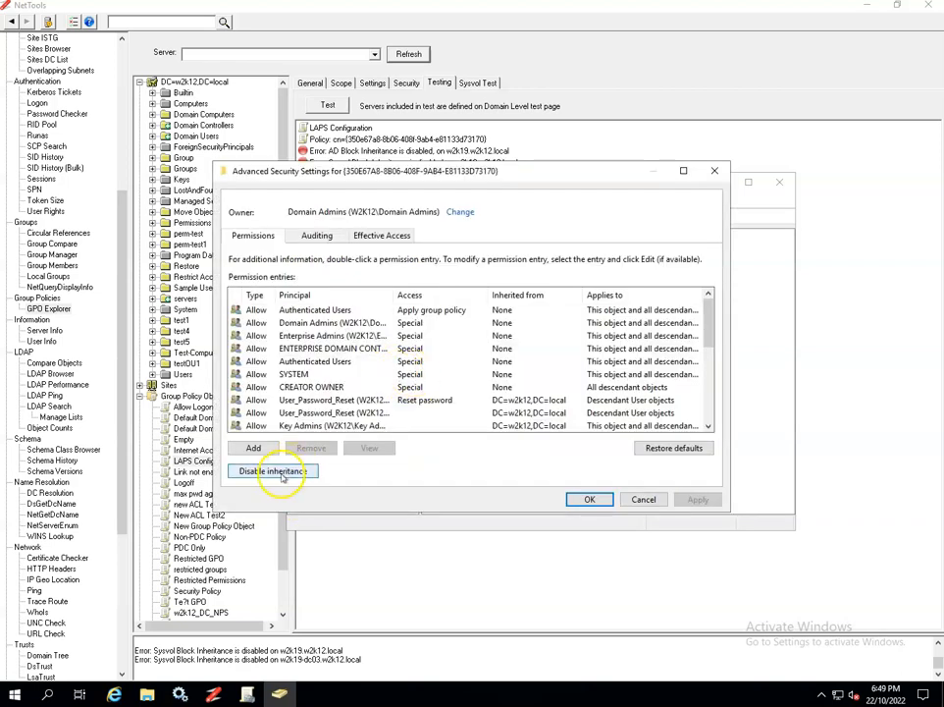
Disable inheritance on the policy container by converting inherited permissions into explicit ones, and accept the change.
{"action": "left_click", "coordinate": [265, 473]}
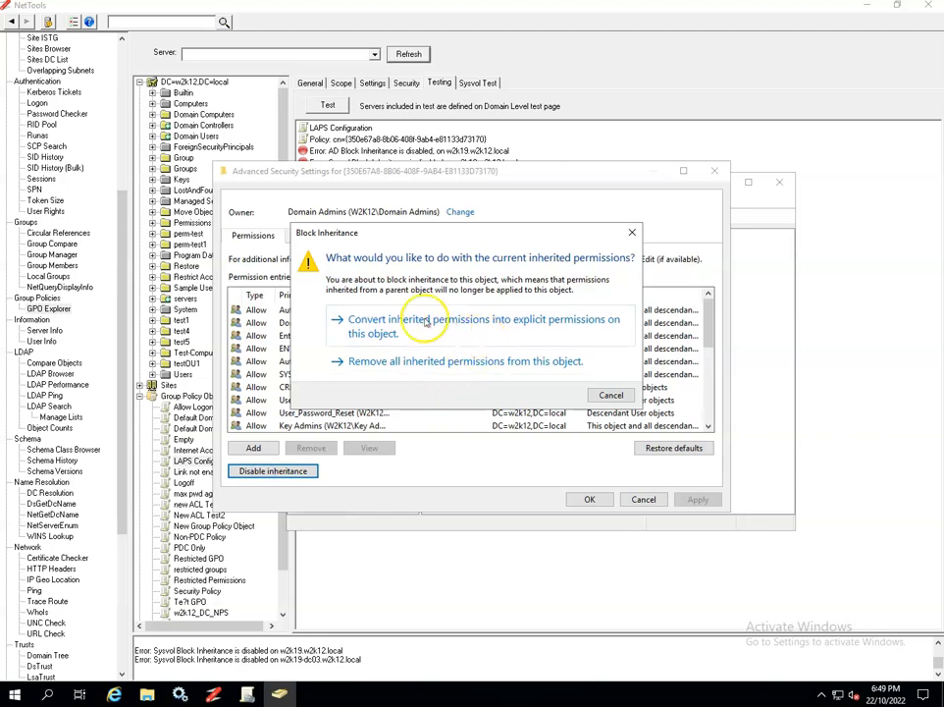
{"action": "left_click", "coordinate": [421, 323]}
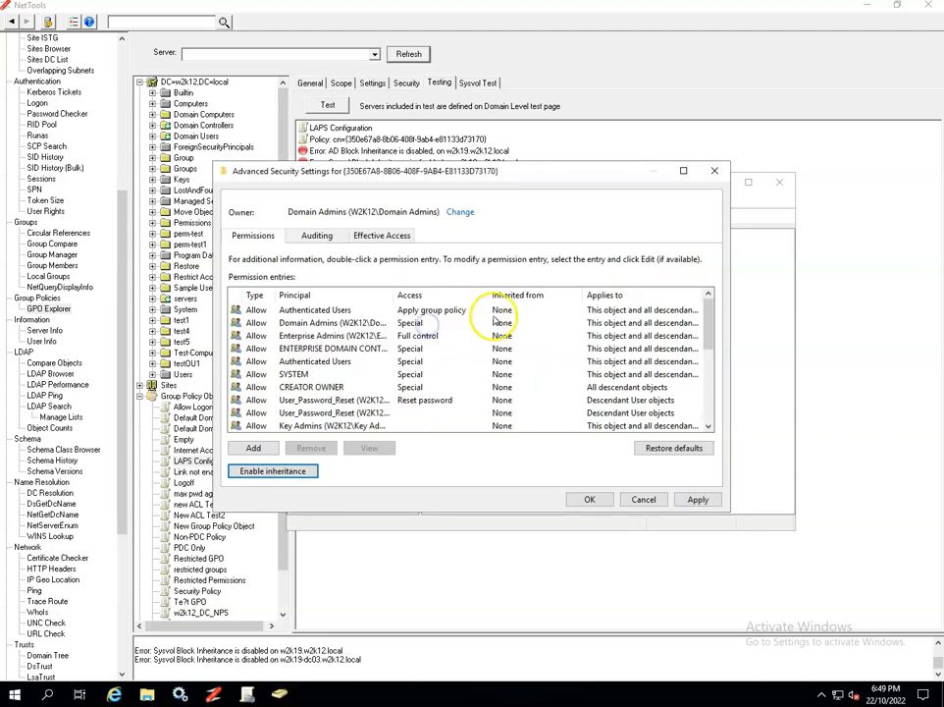
{"action": "scroll", "coordinate": [359, 402], "scroll_direction": "down", "scroll_amount": 5}
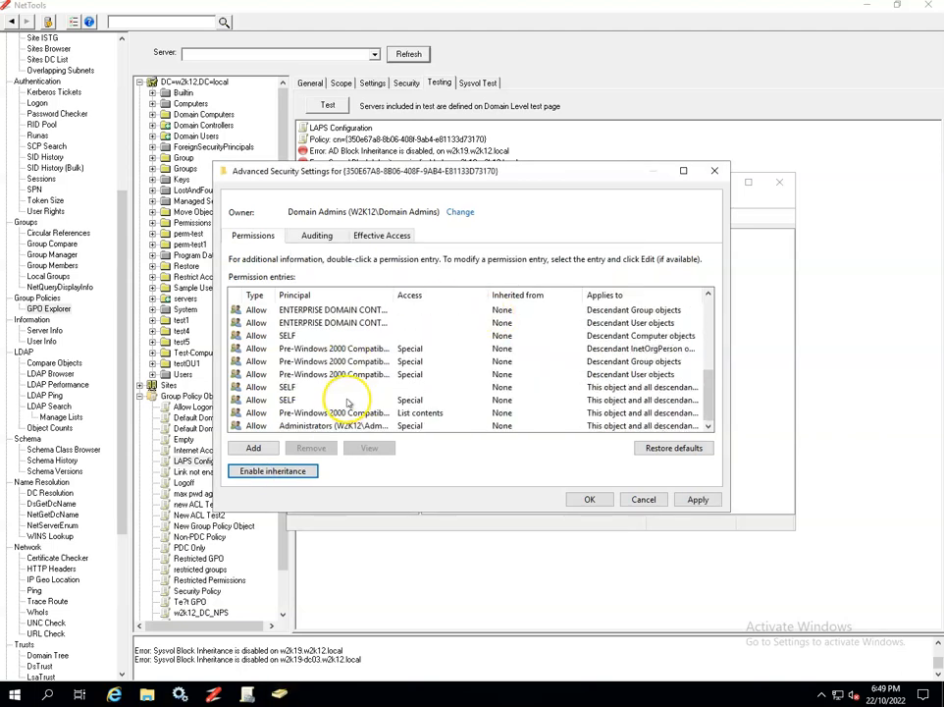
{"action": "scroll", "coordinate": [345, 401], "scroll_direction": "up", "scroll_amount": 5}
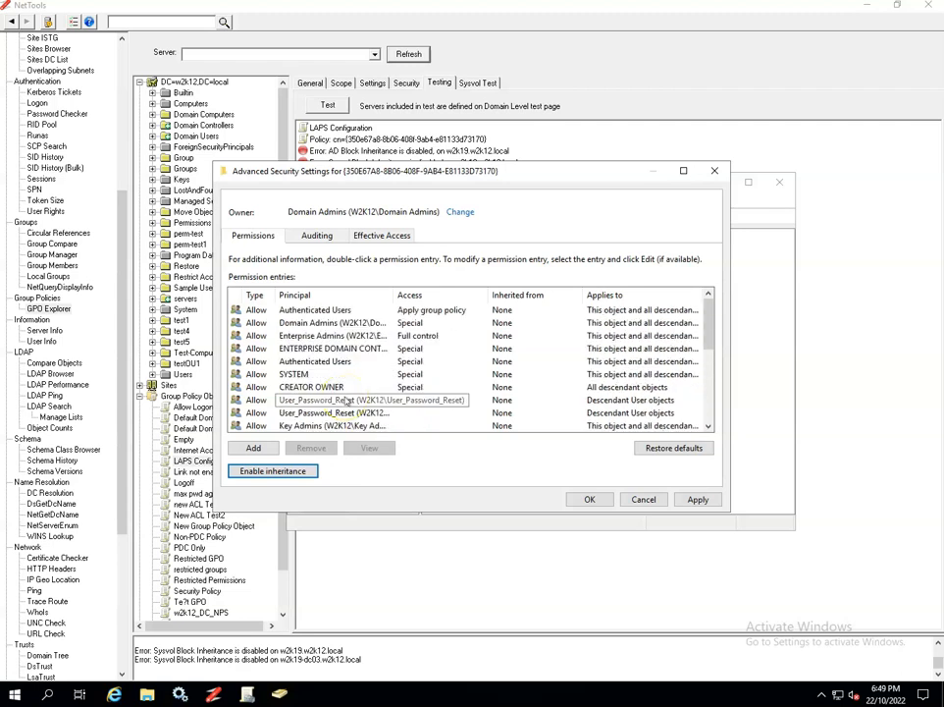
{"action": "left_click", "coordinate": [588, 499]}
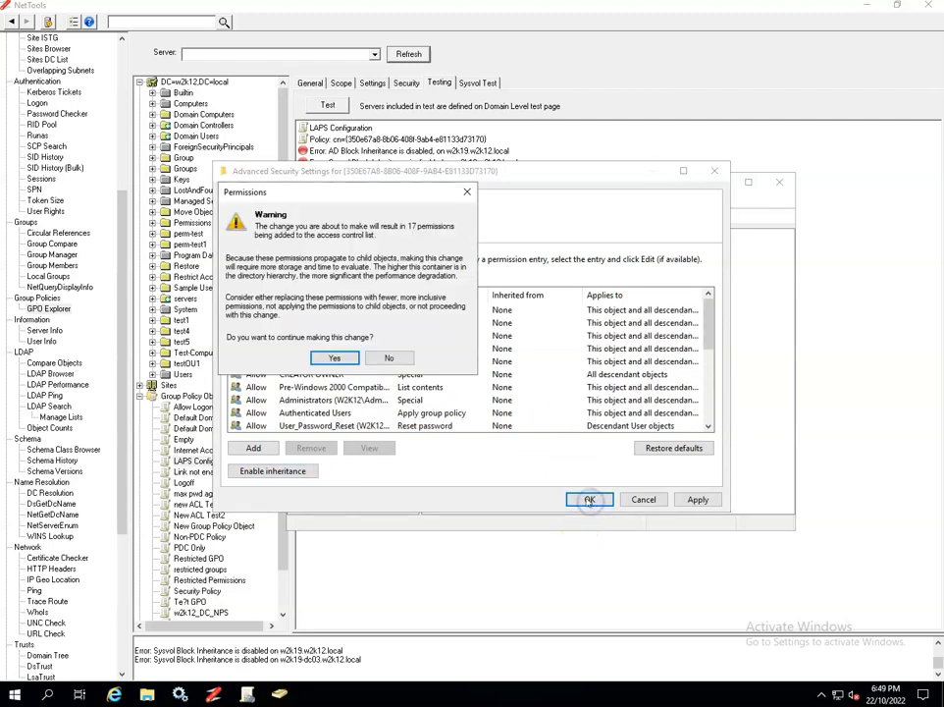
{"action": "left_click", "coordinate": [339, 357]}
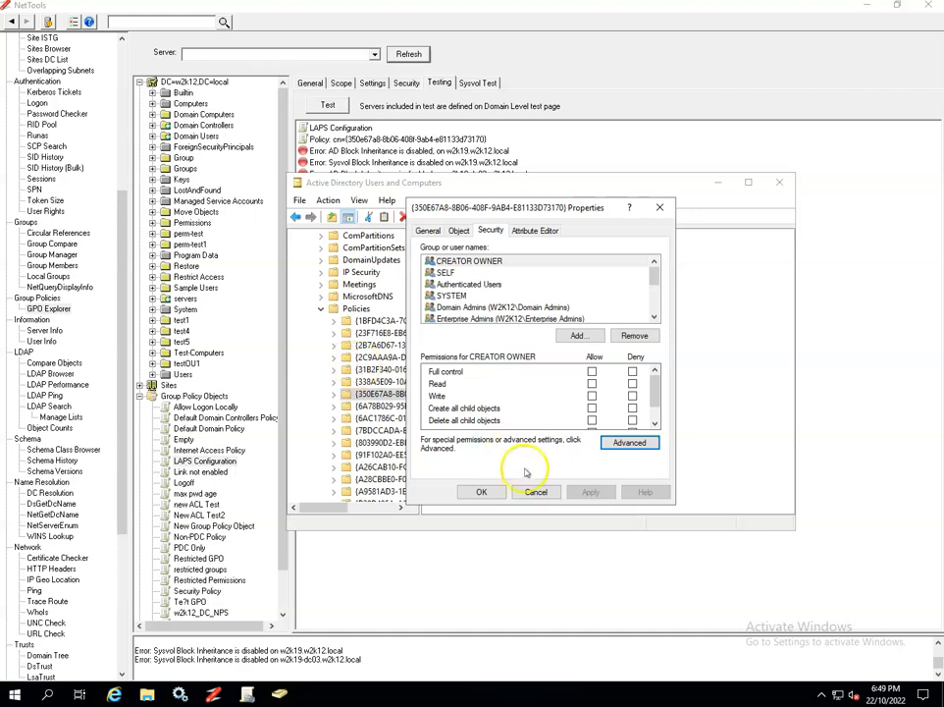
{"action": "left_click", "coordinate": [481, 492]}
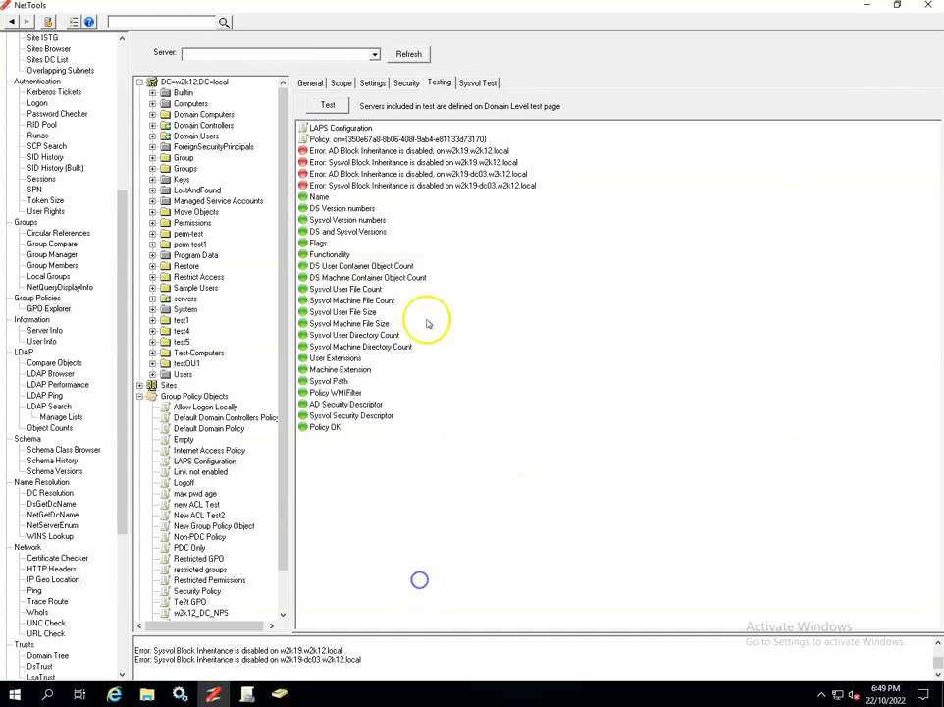
Rerun the individual policy test on LAPS Configuration in NetTools until the permission change is compared across both domain controllers.
{"action": "left_click", "coordinate": [334, 105]}
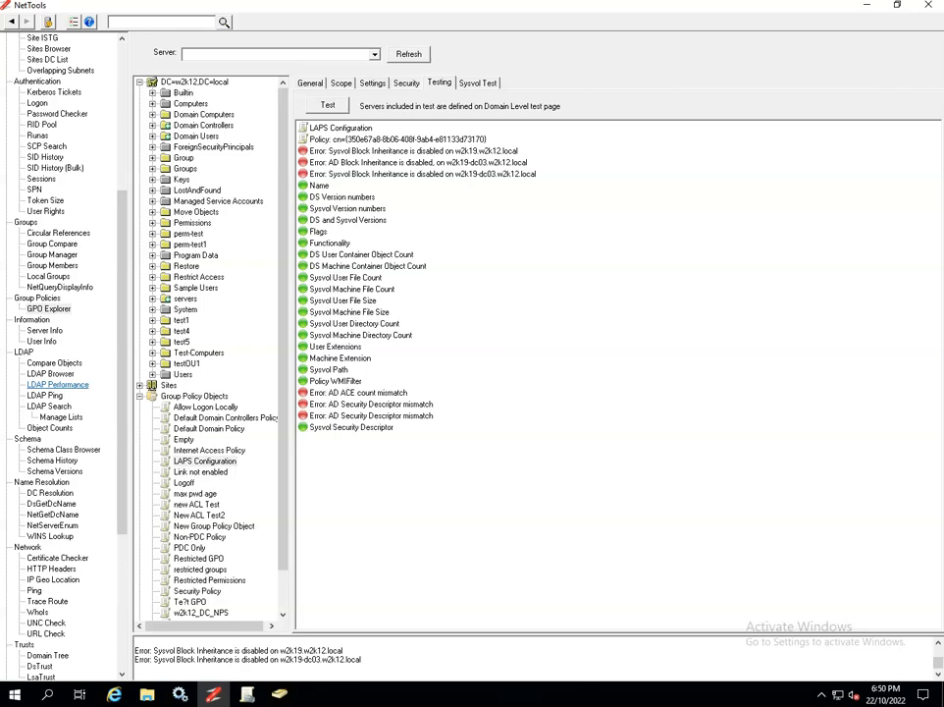
{"action": "left_click", "coordinate": [333, 105]}
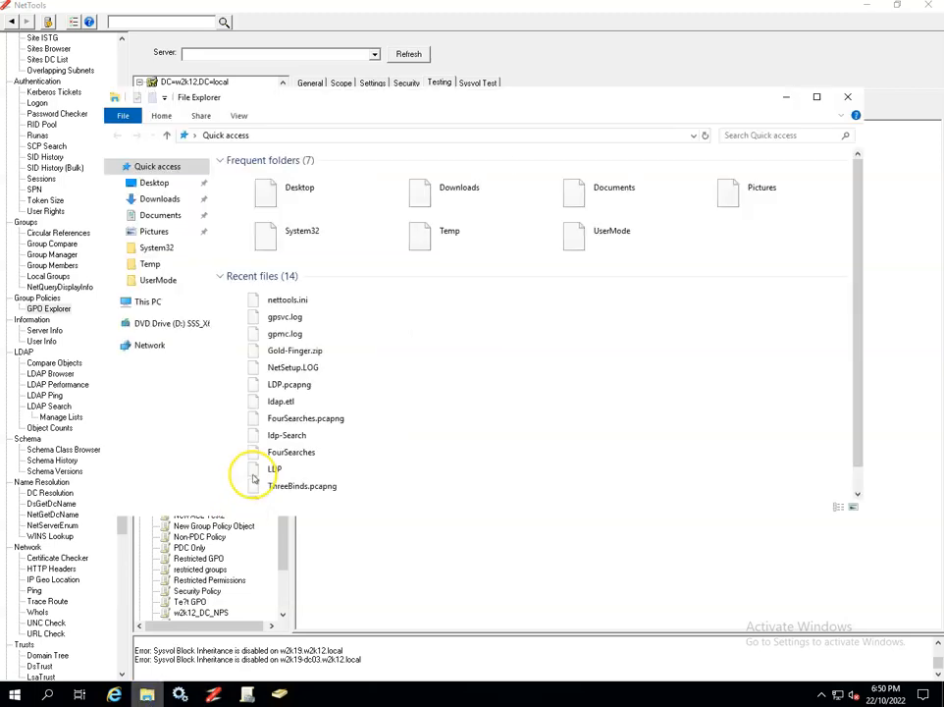
Switch to File Explorer and open the \\w2k12\sysvol share.
{"action": "left_click", "coordinate": [301, 137]}
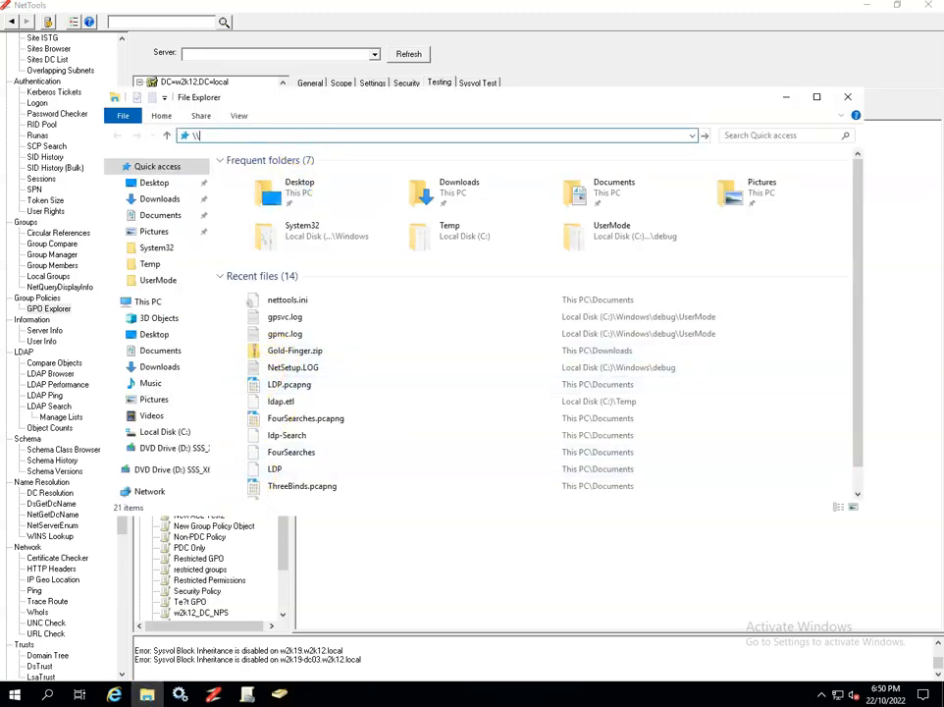
{"action": "type", "text": "\\\\sy"}
{"action": "key", "text": "BackSpace"}
{"action": "type", "text": "w2k12"}
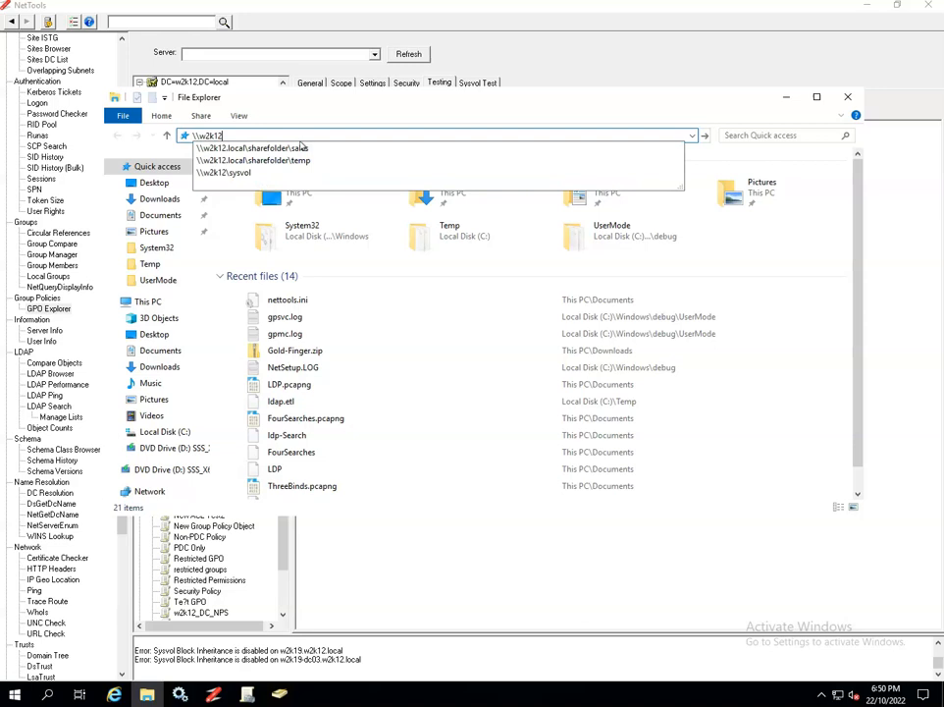
{"action": "key", "text": "Down"}
{"action": "key", "text": "Down"}
{"action": "key", "text": "Down"}
{"action": "key", "text": "Return"}
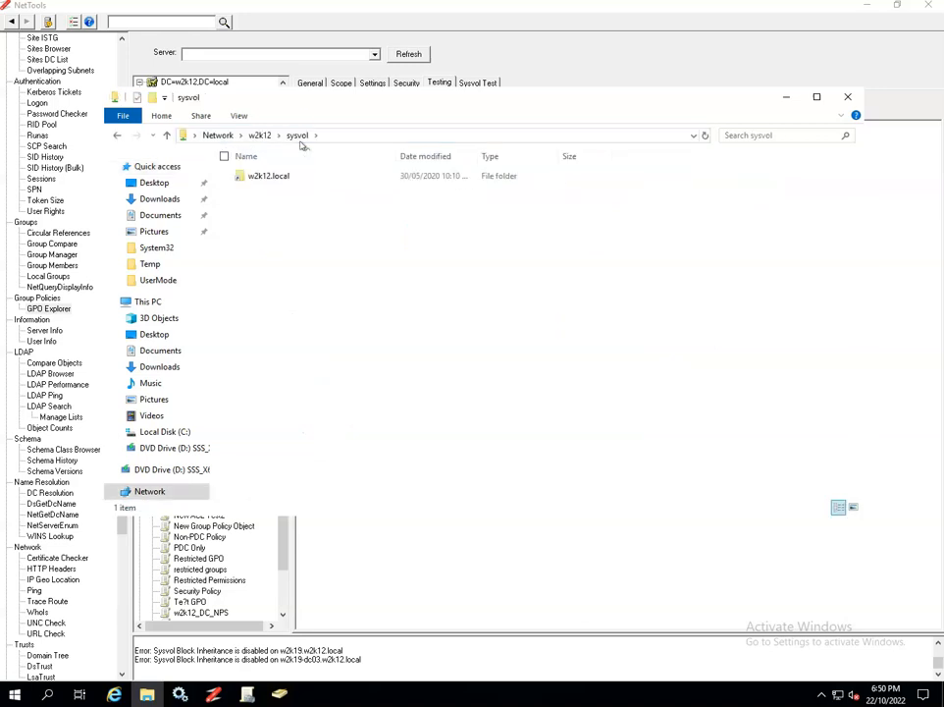
Open the Policies folder inside w2k12.local and look through the policy folders.
{"action": "double_click", "coordinate": [272, 176]}
{"action": "left_click", "coordinate": [262, 176]}
{"action": "double_click", "coordinate": [262, 176]}
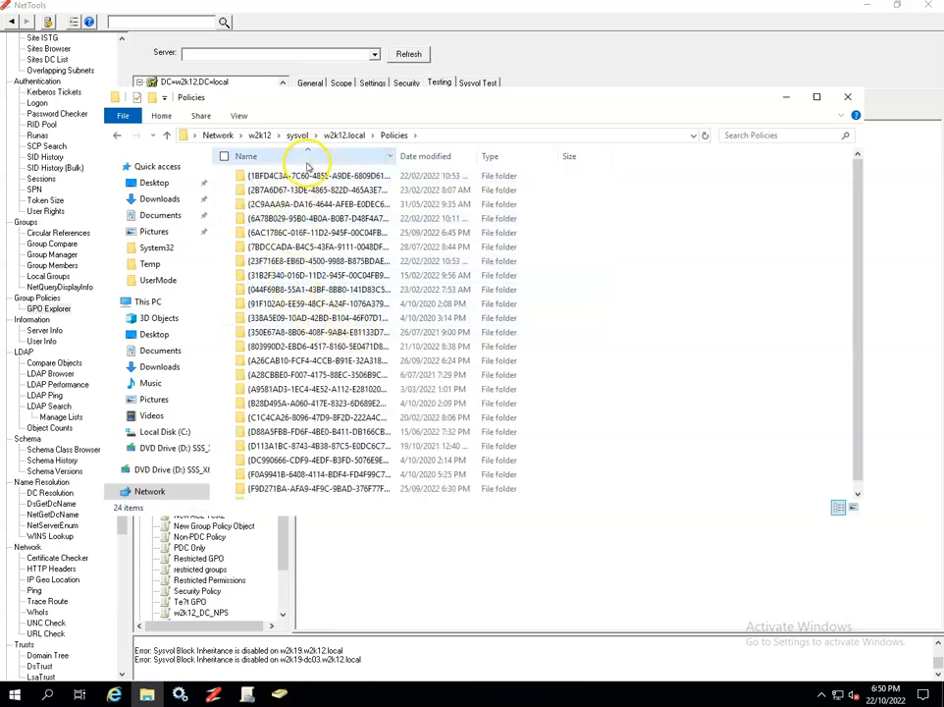
{"action": "scroll", "coordinate": [309, 420], "scroll_direction": "down", "scroll_amount": 1}
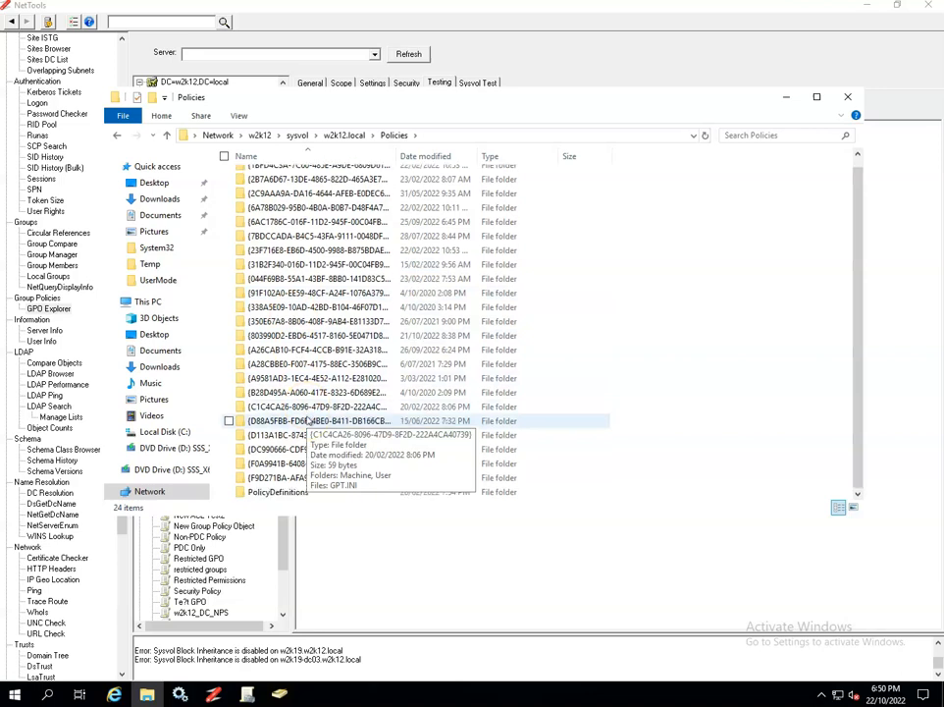
Disable inheritance on the {350E67A8-8B06-408F-9AB4-E81133D73170} policy folder, converting inherited permissions to explicit ones, and accept the changes.
{"action": "right_click", "coordinate": [276, 321]}
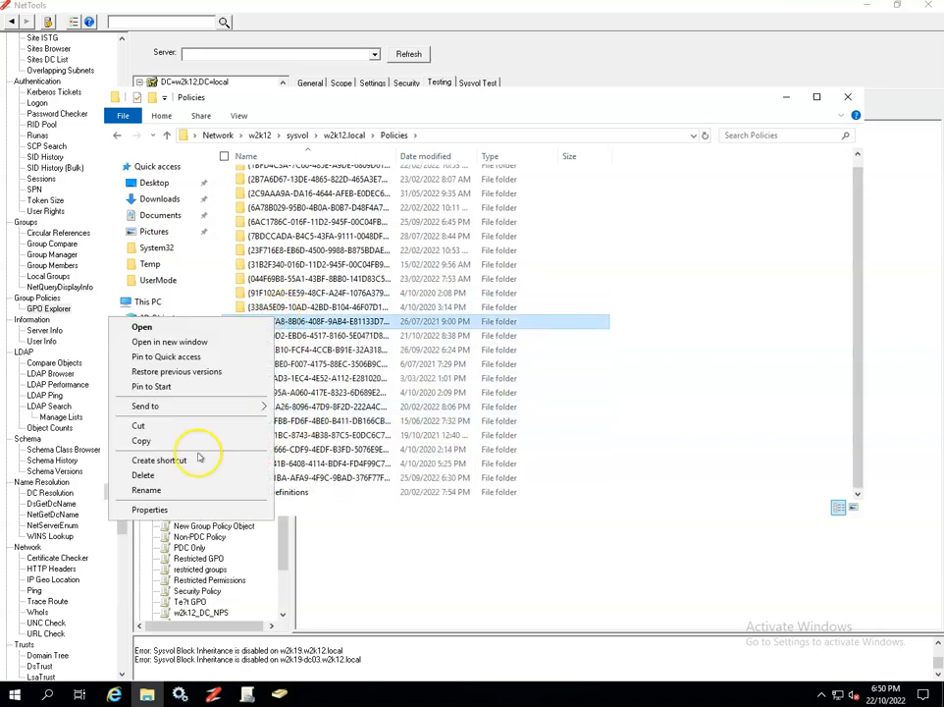
{"action": "left_click", "coordinate": [157, 508]}
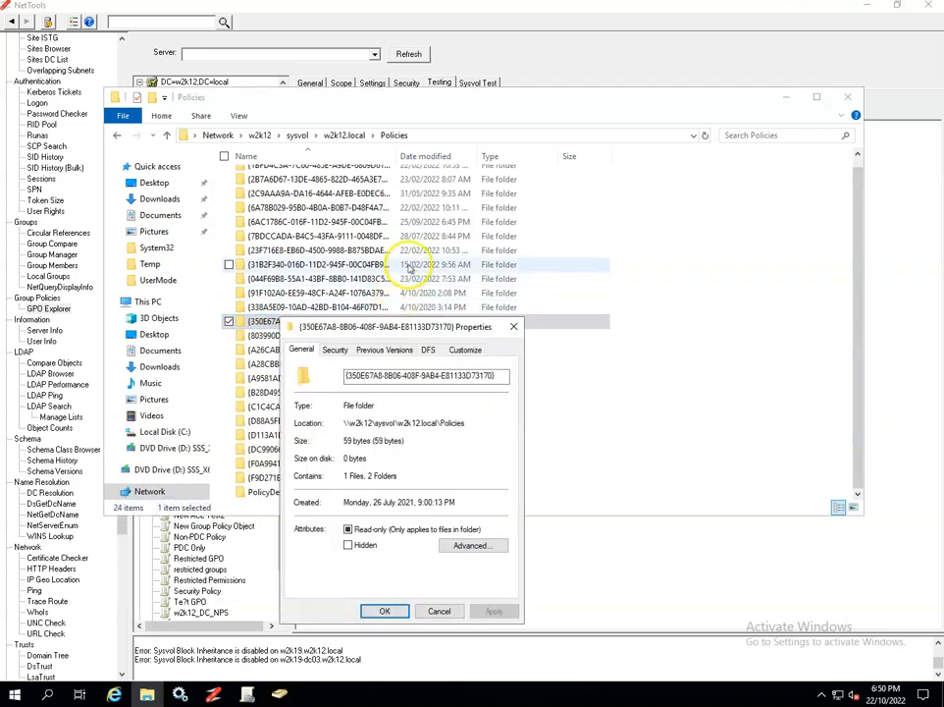
{"action": "left_click", "coordinate": [339, 350]}
{"action": "left_click", "coordinate": [469, 561]}
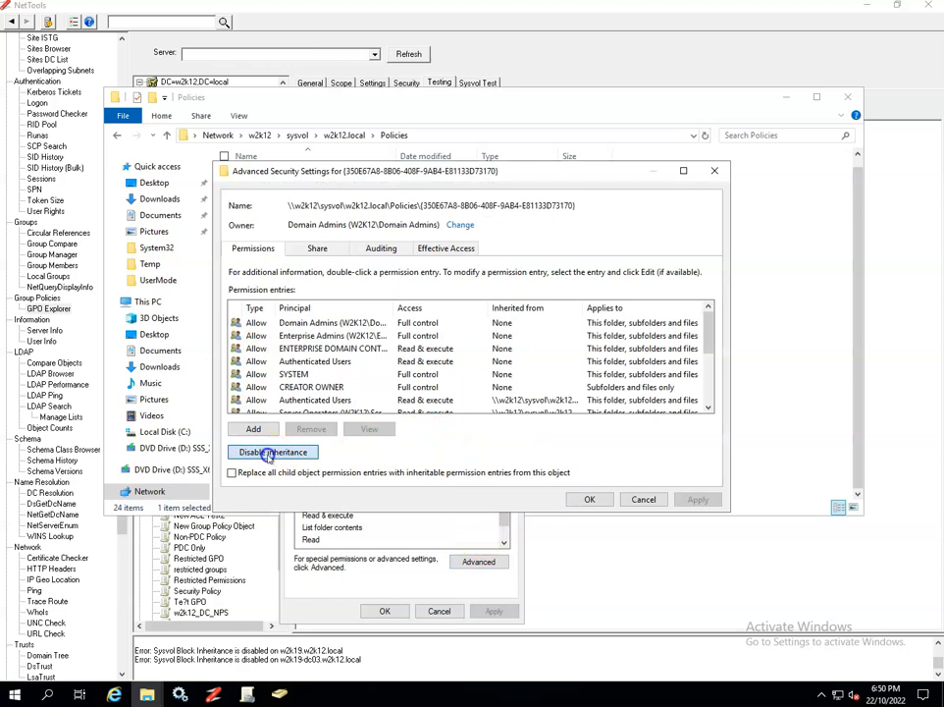
{"action": "left_click", "coordinate": [268, 453]}
{"action": "left_click", "coordinate": [456, 319]}
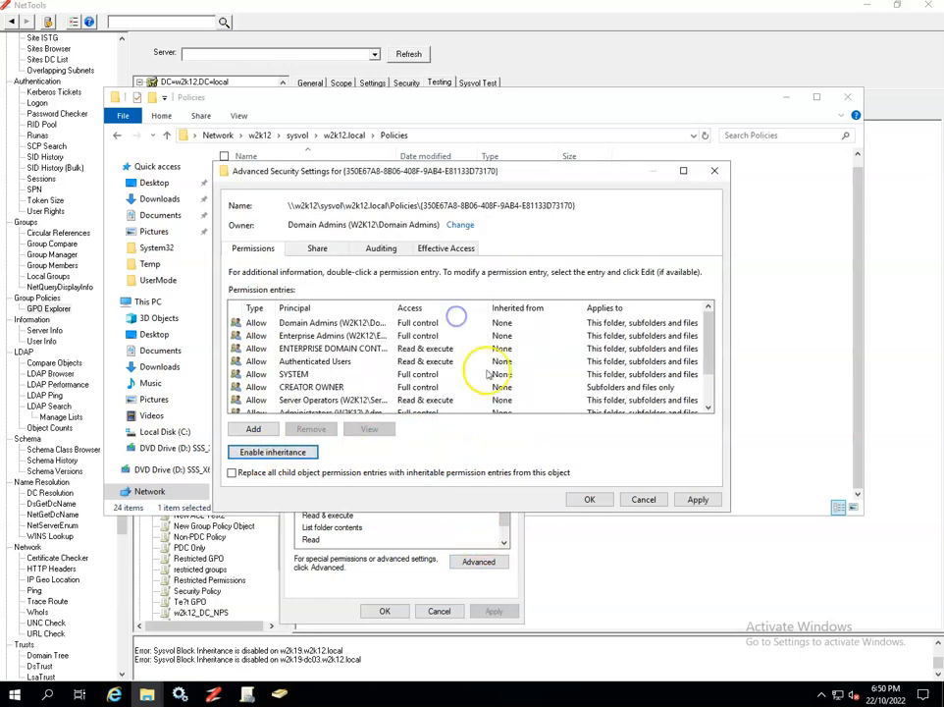
{"action": "left_click", "coordinate": [592, 499]}
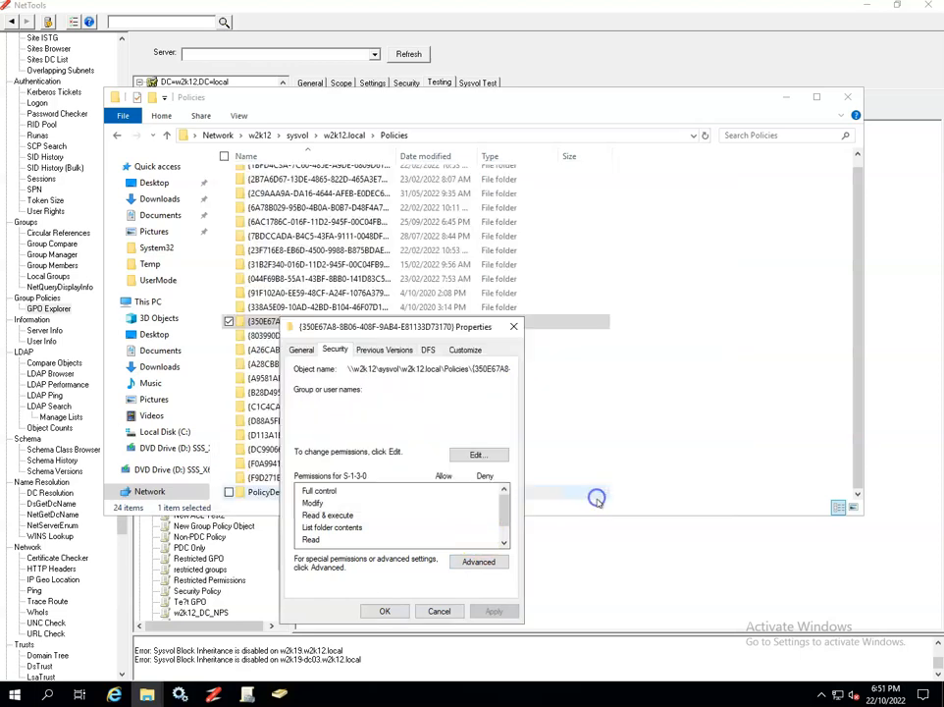
{"action": "left_click", "coordinate": [384, 611]}
Switch to NetTools and rerun the LAPS Configuration policy test several times to check replication of the Sysvol change.
{"action": "left_click", "coordinate": [385, 593]}
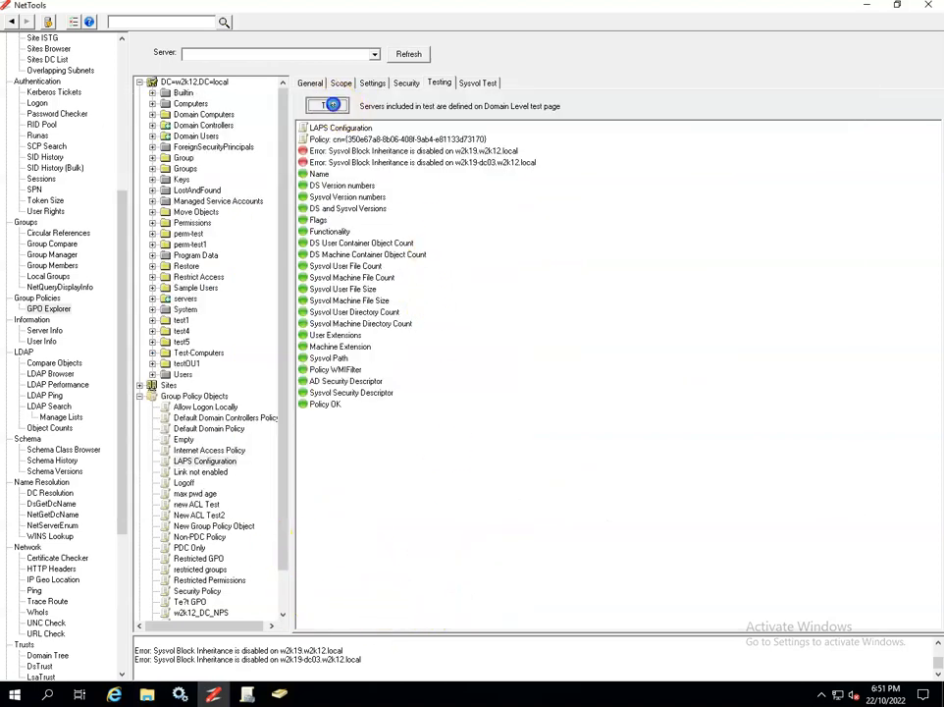
{"action": "left_click", "coordinate": [332, 104]}
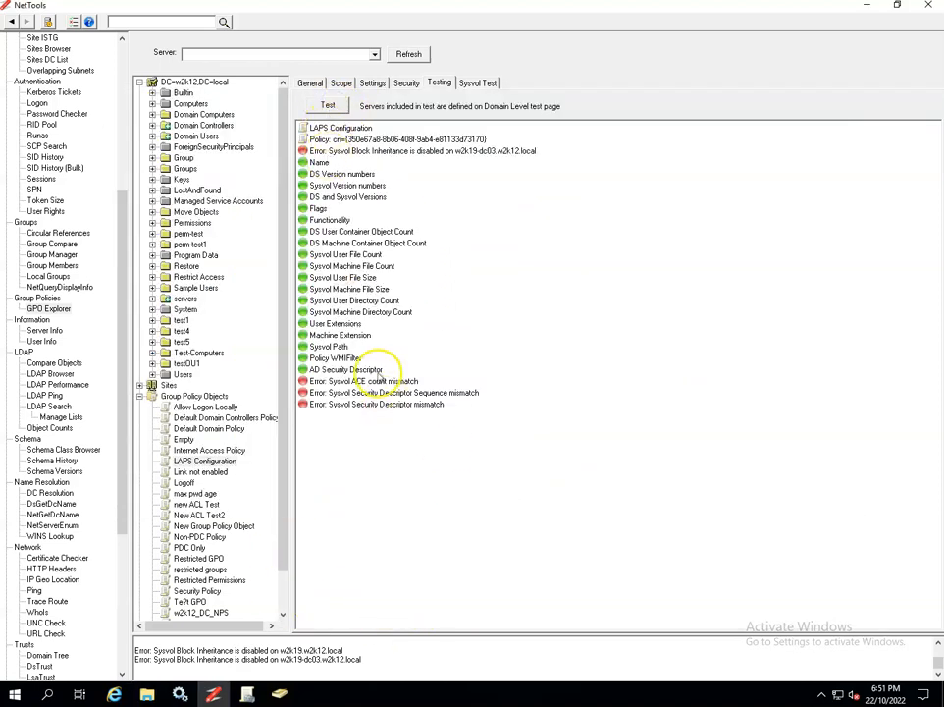
{"action": "left_click", "coordinate": [329, 106]}
{"action": "left_click", "coordinate": [330, 106]}
{"action": "left_click", "coordinate": [331, 106]}
{"action": "left_click", "coordinate": [331, 106]}
{"action": "left_click", "coordinate": [331, 106]}
Compare the LAPS Configuration Sysvol permissions across both domain controllers with the Sysvol test, rechecking the policy test in between.
{"action": "left_click", "coordinate": [492, 84]}
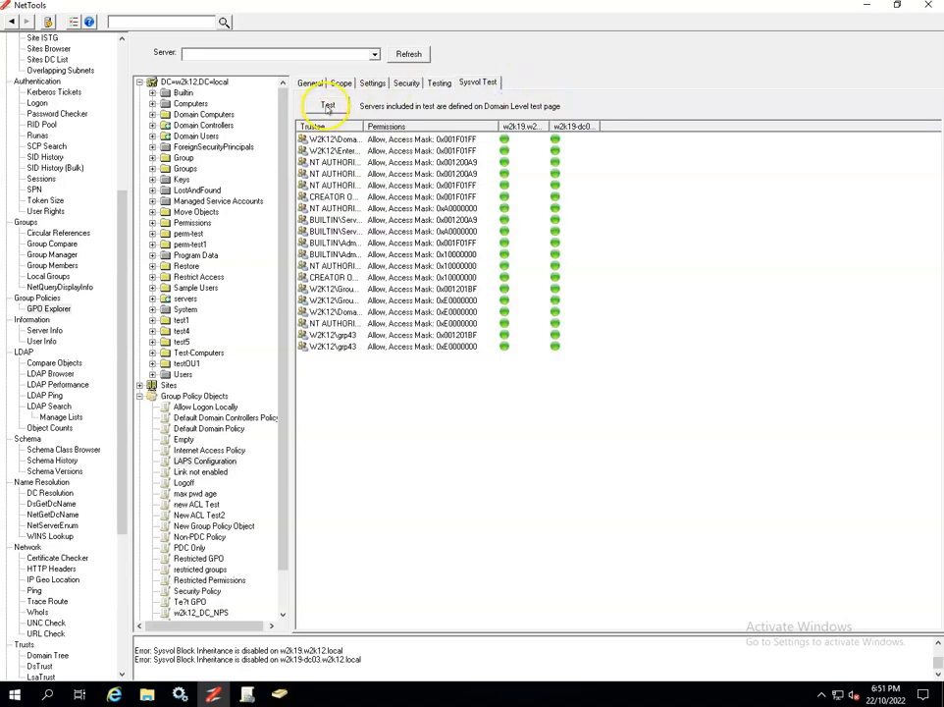
{"action": "left_click", "coordinate": [327, 106]}
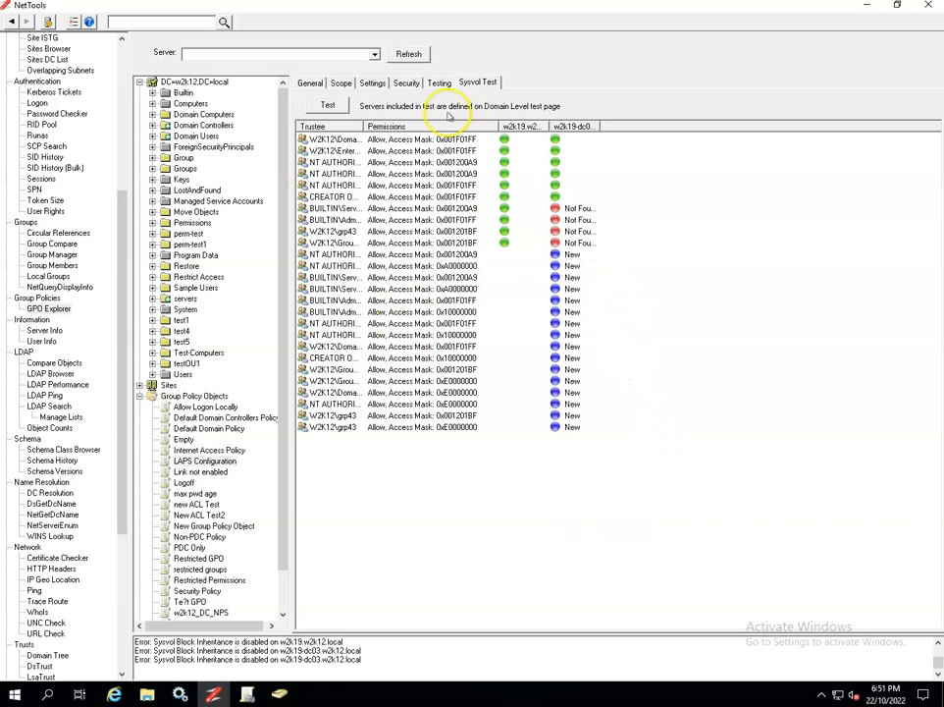
{"action": "left_click", "coordinate": [437, 87]}
{"action": "left_click", "coordinate": [321, 107]}
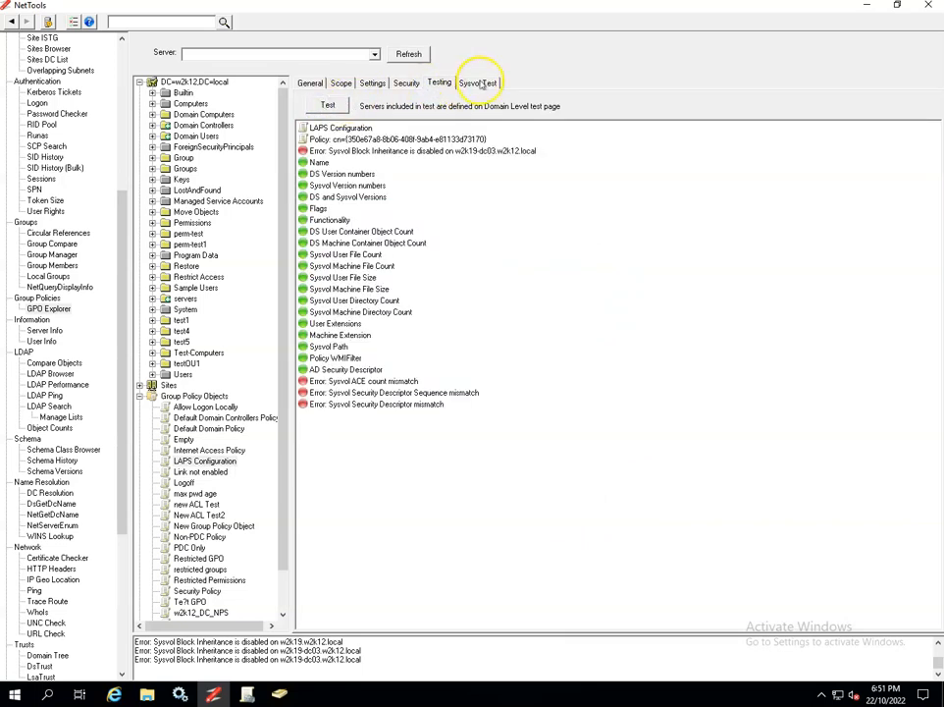
{"action": "left_click", "coordinate": [480, 84]}
{"action": "left_click", "coordinate": [330, 108]}
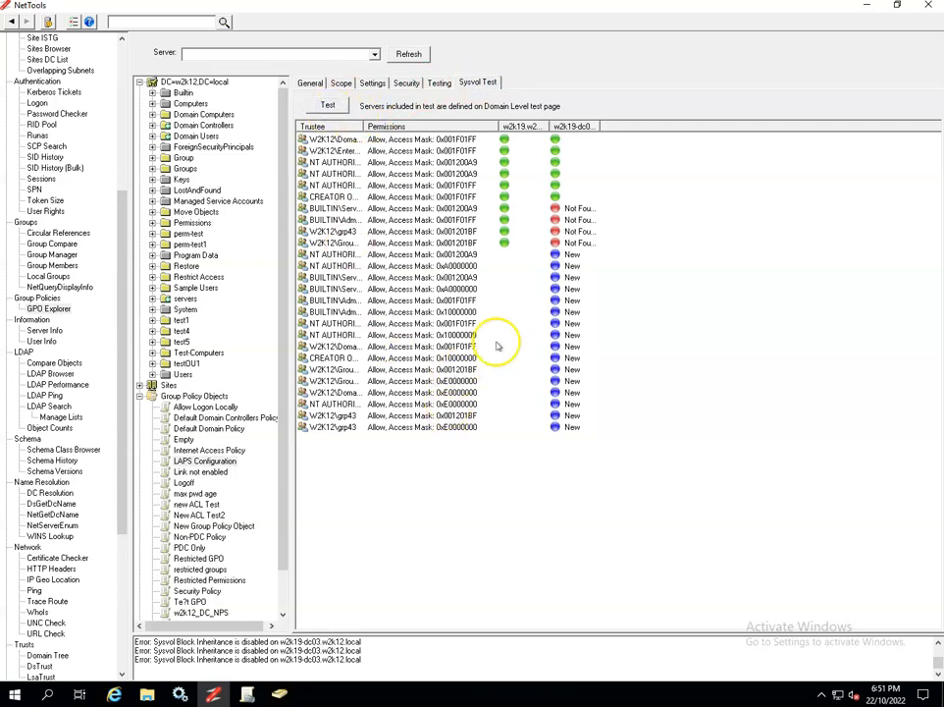
Repeat the individual policy test on LAPS Configuration to recheck block inheritance on w2k19-dc03.
{"action": "left_click", "coordinate": [438, 85]}
{"action": "left_click", "coordinate": [325, 105]}
{"action": "left_click", "coordinate": [327, 106]}
{"action": "left_click", "coordinate": [327, 106]}
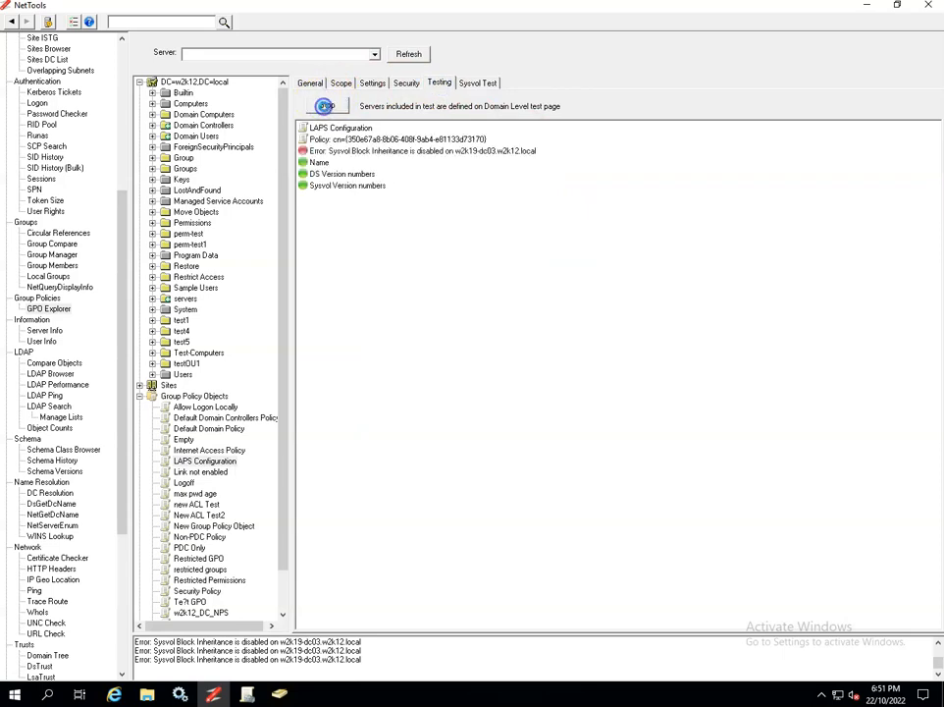
Review the domain-level test results for DC=w2k12,DC=local down to the w2k12_DC_NPS policy.
{"action": "left_click", "coordinate": [201, 84]}
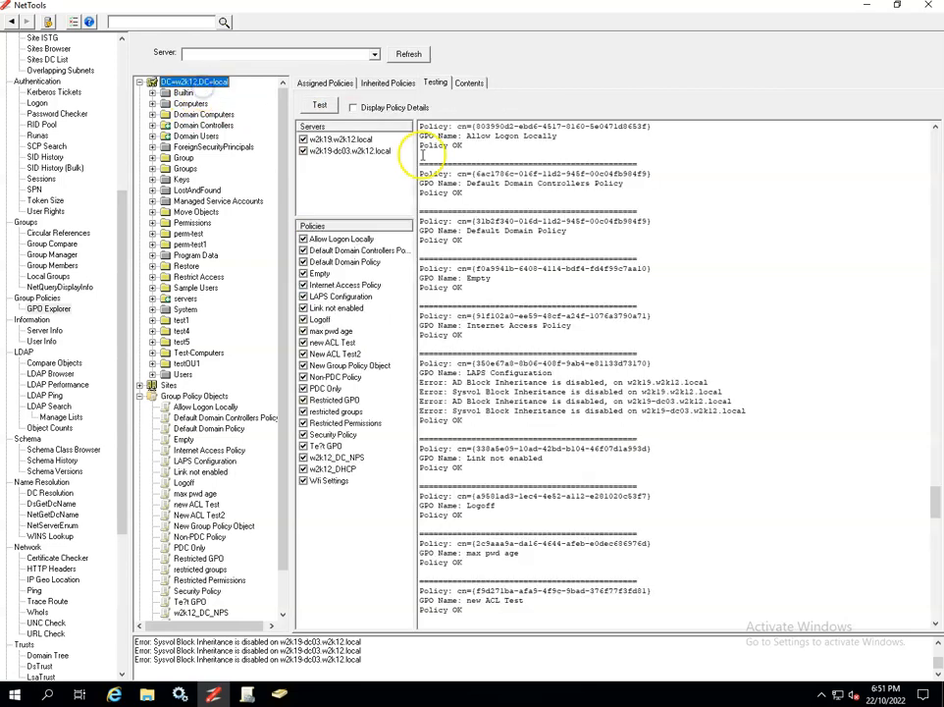
{"action": "scroll", "coordinate": [510, 482], "scroll_direction": "down", "scroll_amount": 3}
{"action": "scroll", "coordinate": [510, 483], "scroll_direction": "down", "scroll_amount": 10}
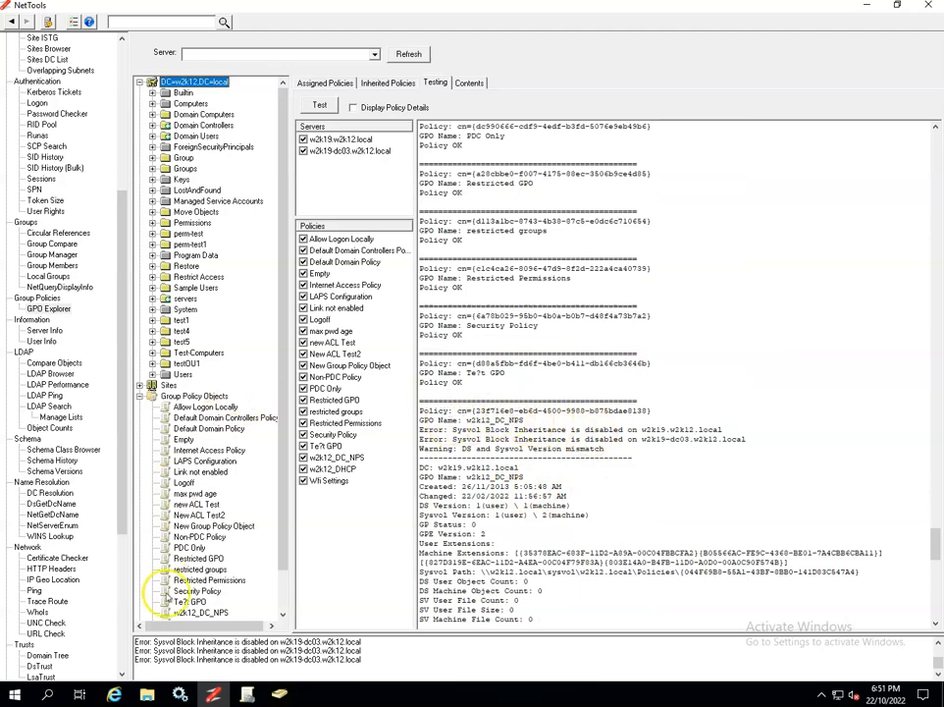
Run the individual policy test and the Sysvol permission test on w2k12_DC_NPS and examine both sets of results.
{"action": "left_click", "coordinate": [201, 612]}
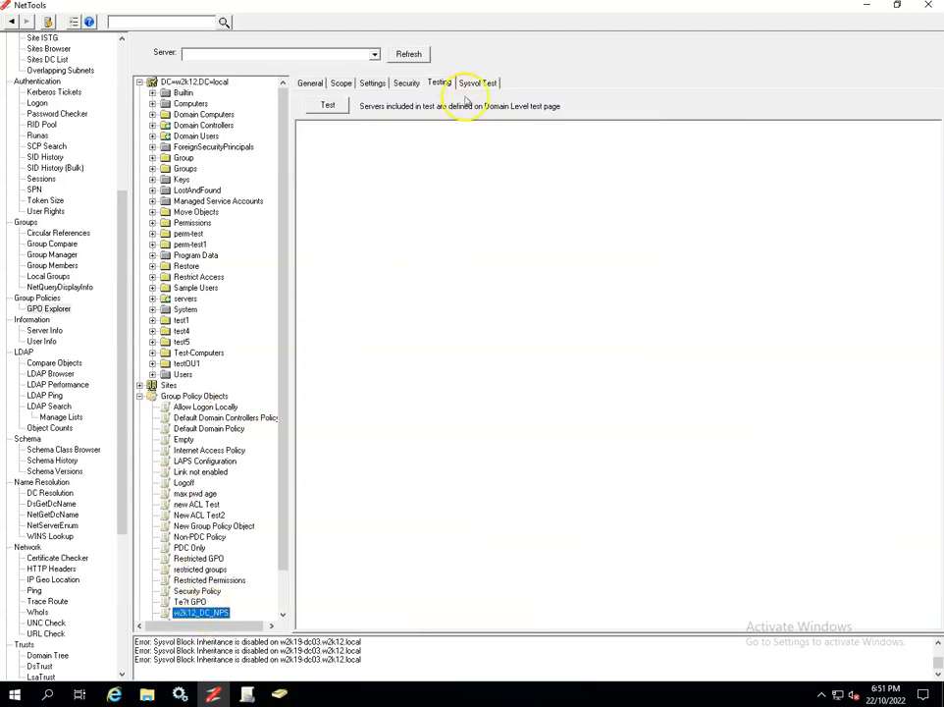
{"action": "left_click", "coordinate": [341, 104]}
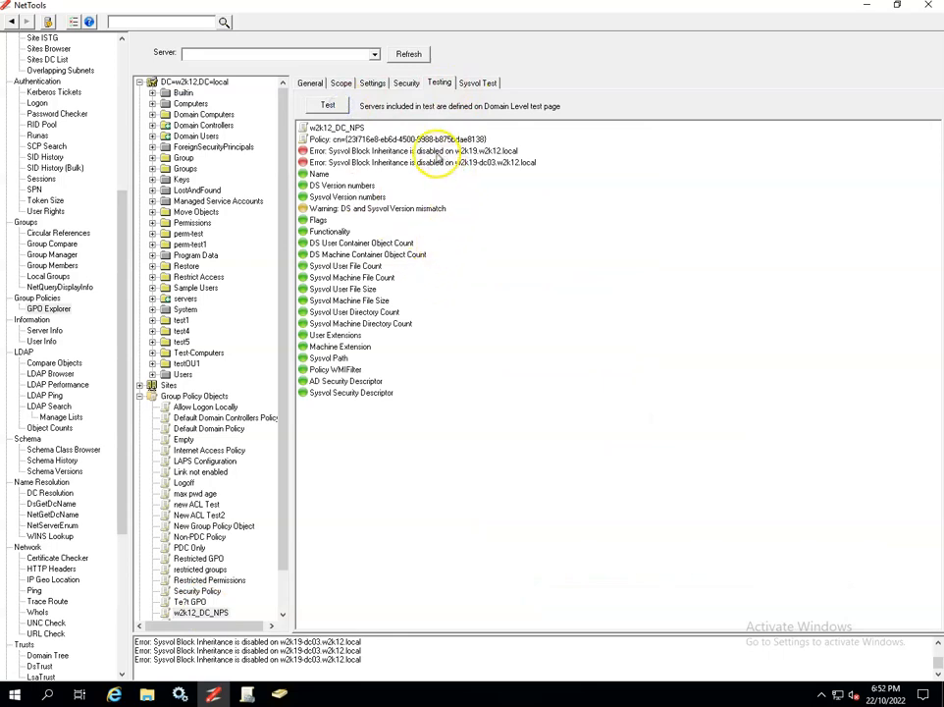
{"action": "left_click", "coordinate": [355, 209]}
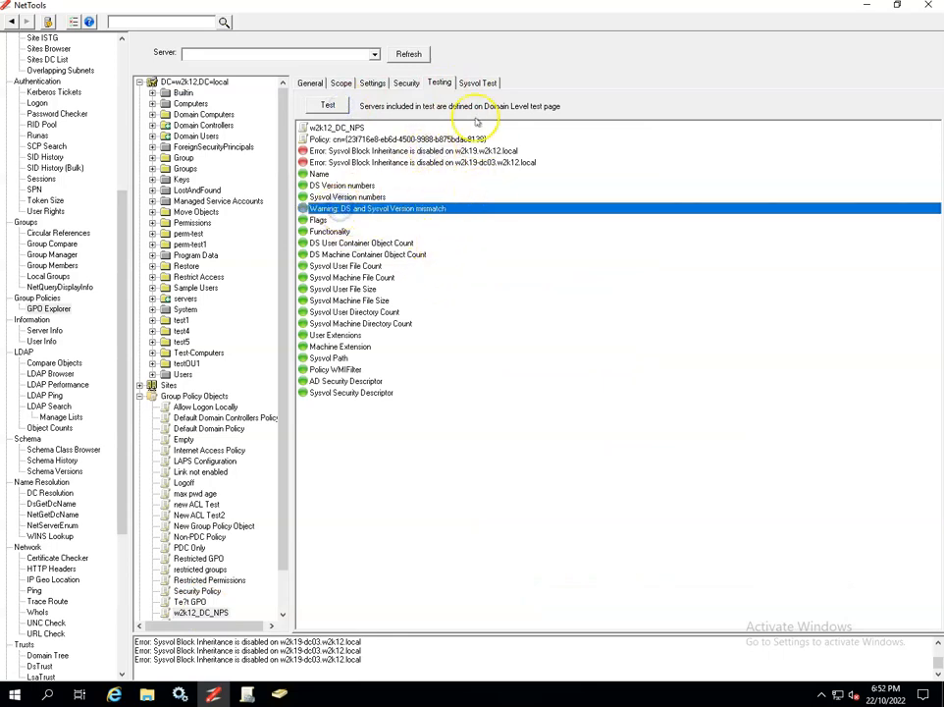
{"action": "left_click", "coordinate": [480, 82]}
{"action": "left_click", "coordinate": [328, 105]}
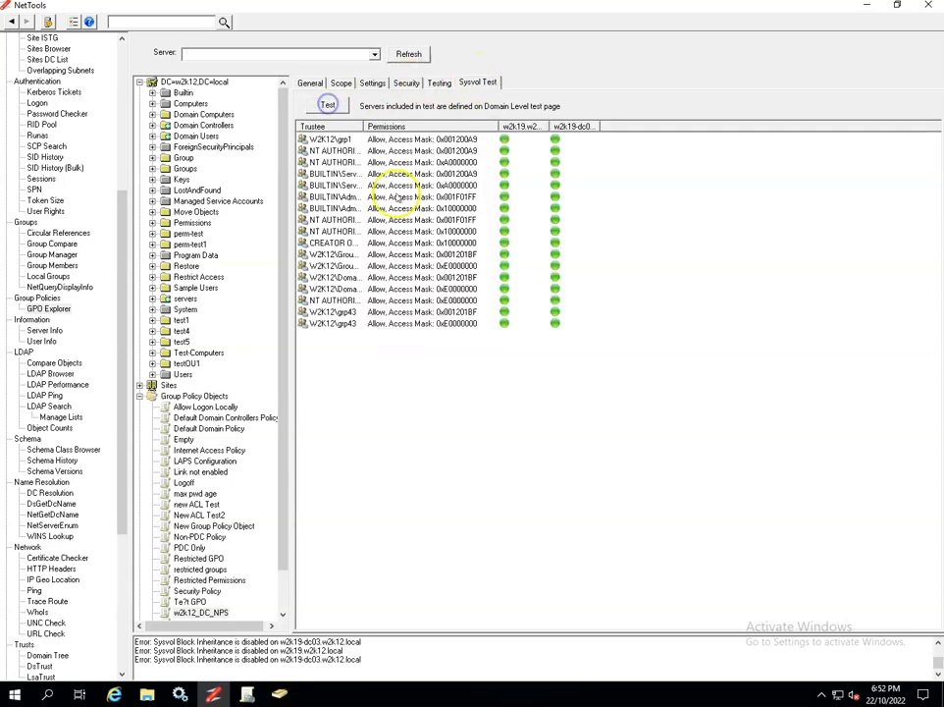
{"action": "left_click", "coordinate": [435, 83]}
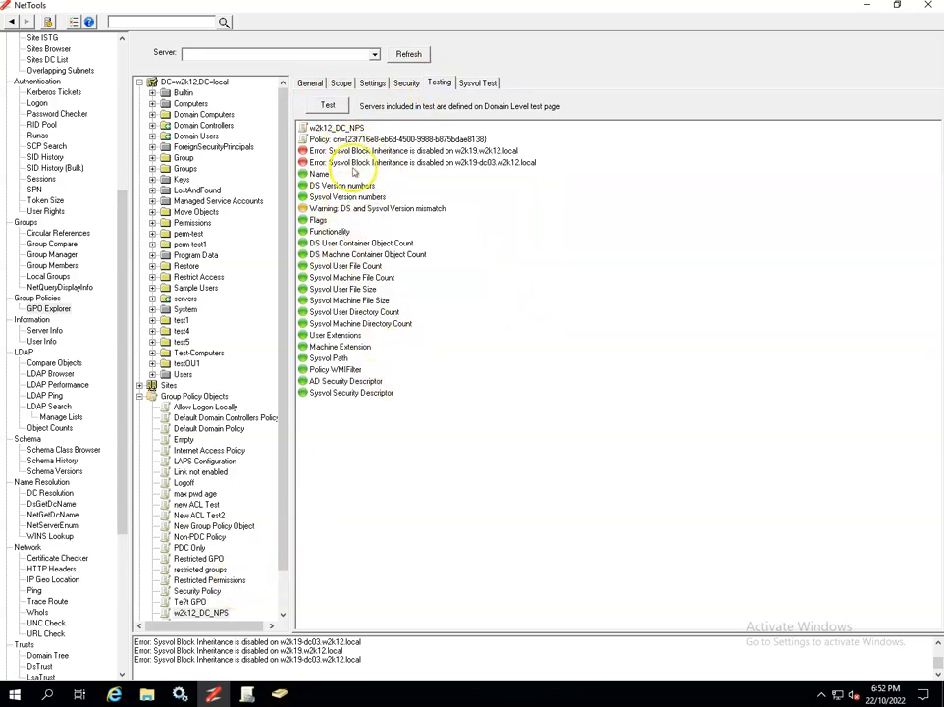
Switch to File Explorer and examine the inheritance setting in the advanced security of the {23F716E8-EB6D-4500-9988-B875BDAE8138} policy folder, without changing it.
{"action": "left_click", "coordinate": [147, 695]}
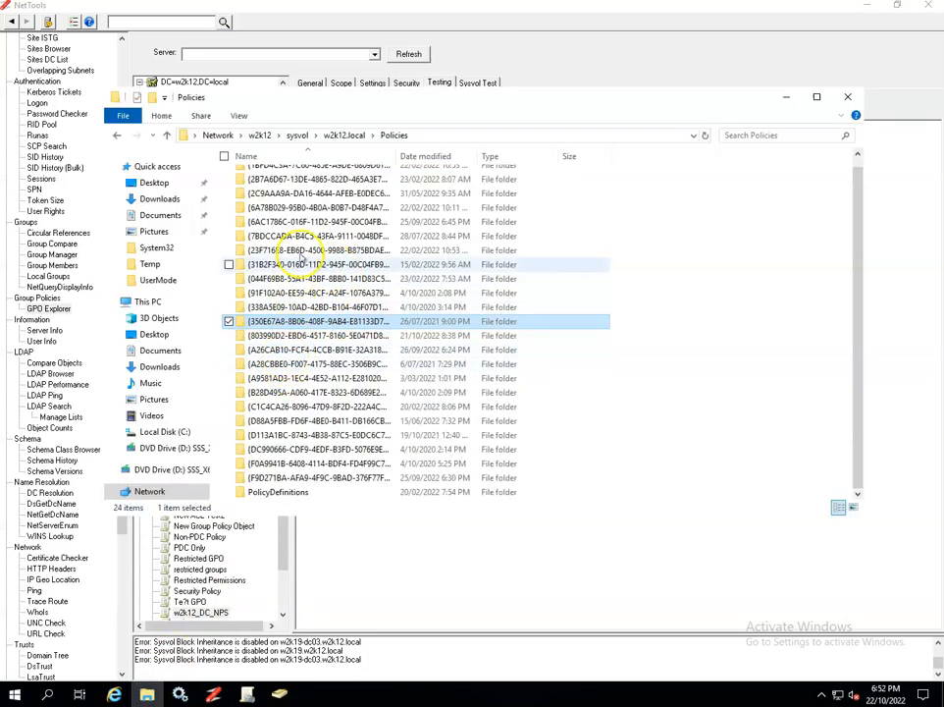
{"action": "scroll", "coordinate": [300, 257], "scroll_direction": "up", "scroll_amount": 1}
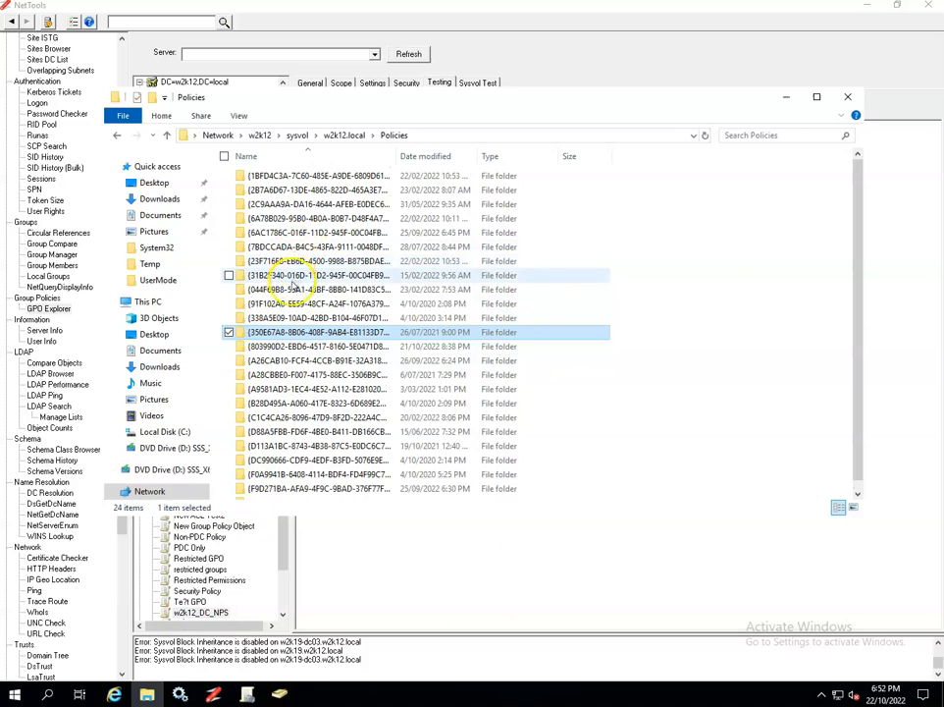
{"action": "mouse_move", "coordinate": [421, 99]}
{"action": "left_mouse_down"}
{"action": "mouse_move", "coordinate": [438, 236]}
{"action": "mouse_move", "coordinate": [438, 168]}
{"action": "left_mouse_up"}
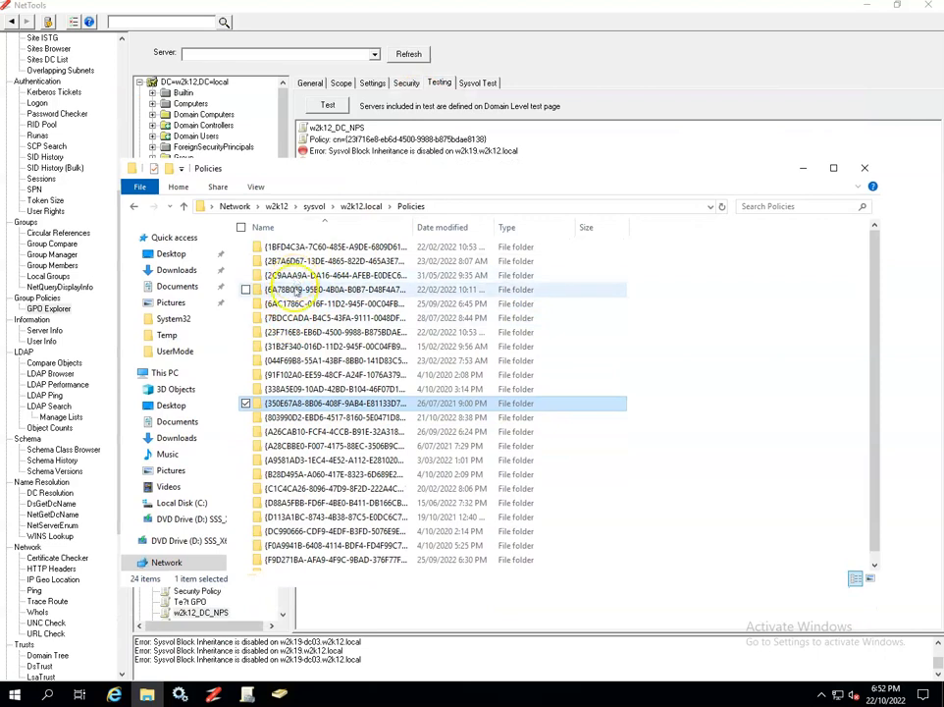
{"action": "left_click", "coordinate": [279, 332]}
{"action": "right_click", "coordinate": [278, 332]}
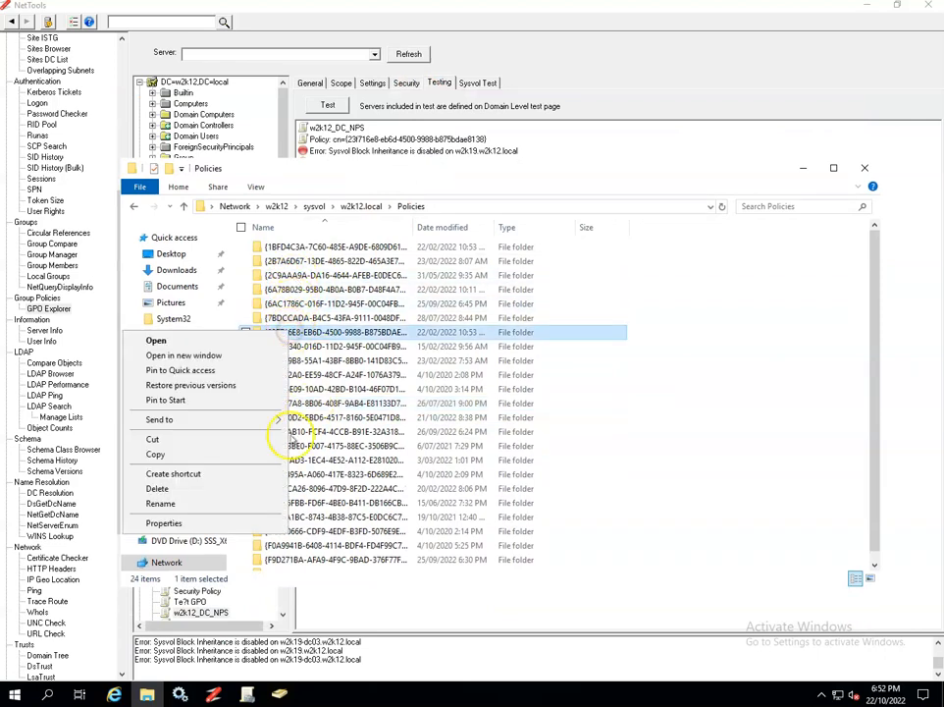
{"action": "left_click", "coordinate": [167, 523]}
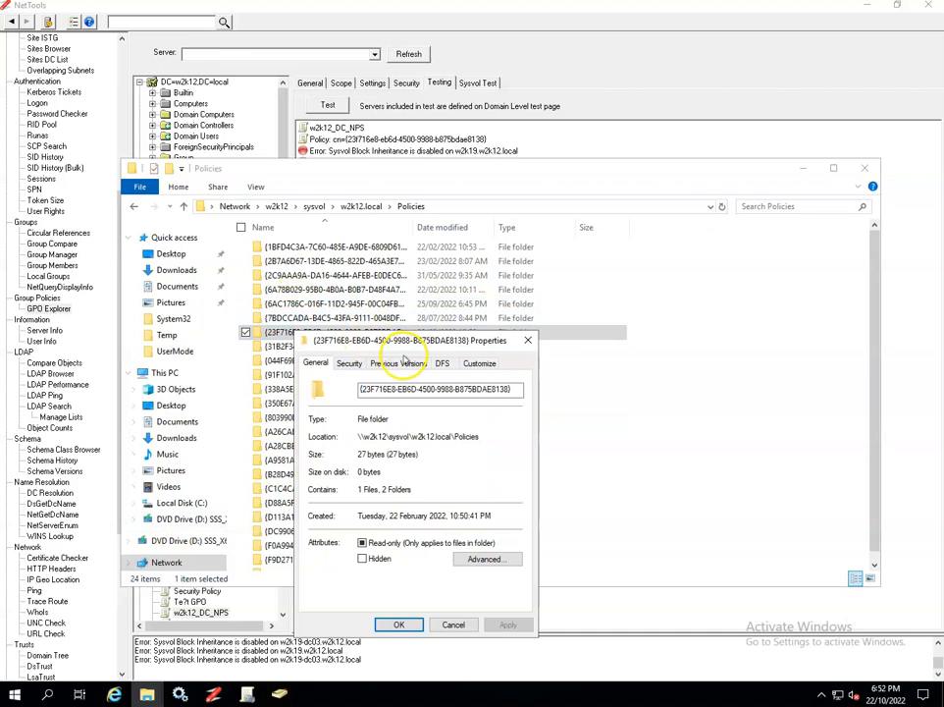
{"action": "left_click", "coordinate": [355, 363]}
{"action": "left_click", "coordinate": [491, 574]}
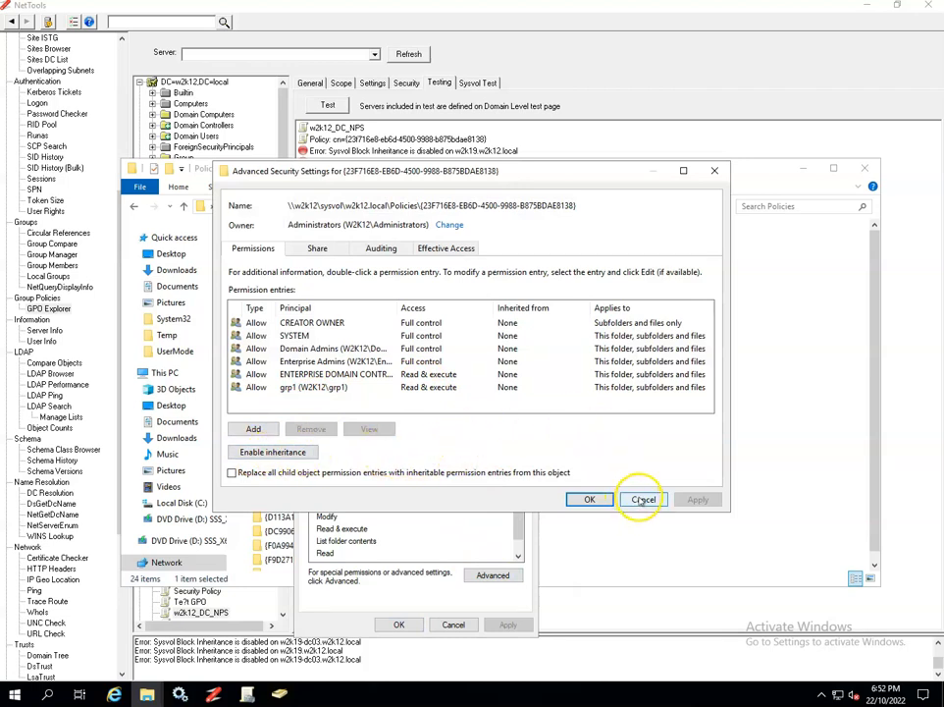
{"action": "left_click", "coordinate": [643, 499]}
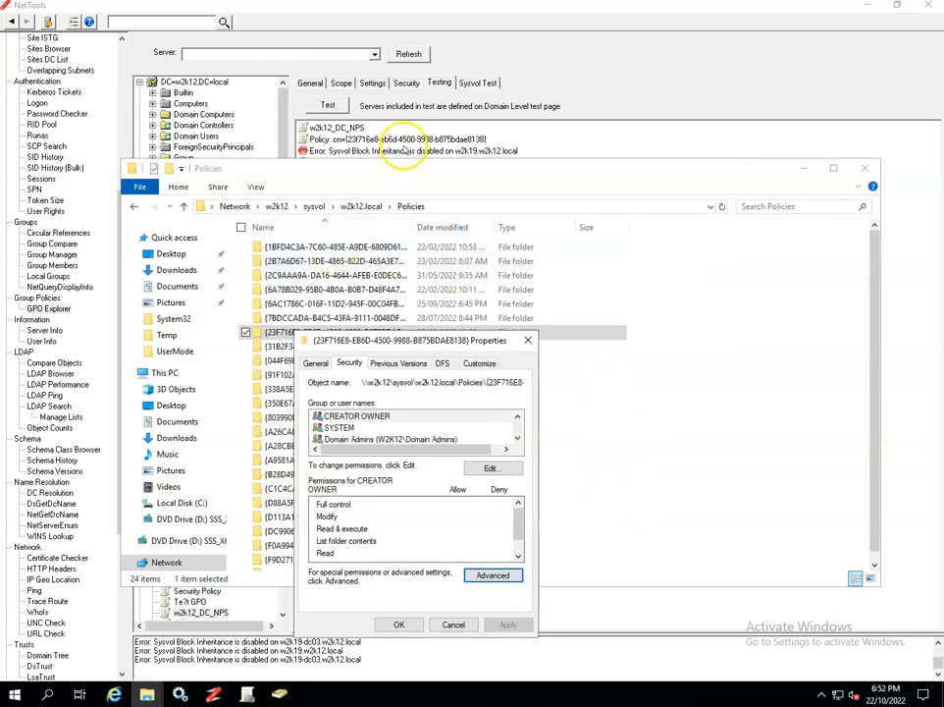
Switch back to NetTools and rerun the individual policy test on w2k12_DC_NPS.
{"action": "left_click", "coordinate": [398, 140]}
{"action": "left_click", "coordinate": [331, 106]}
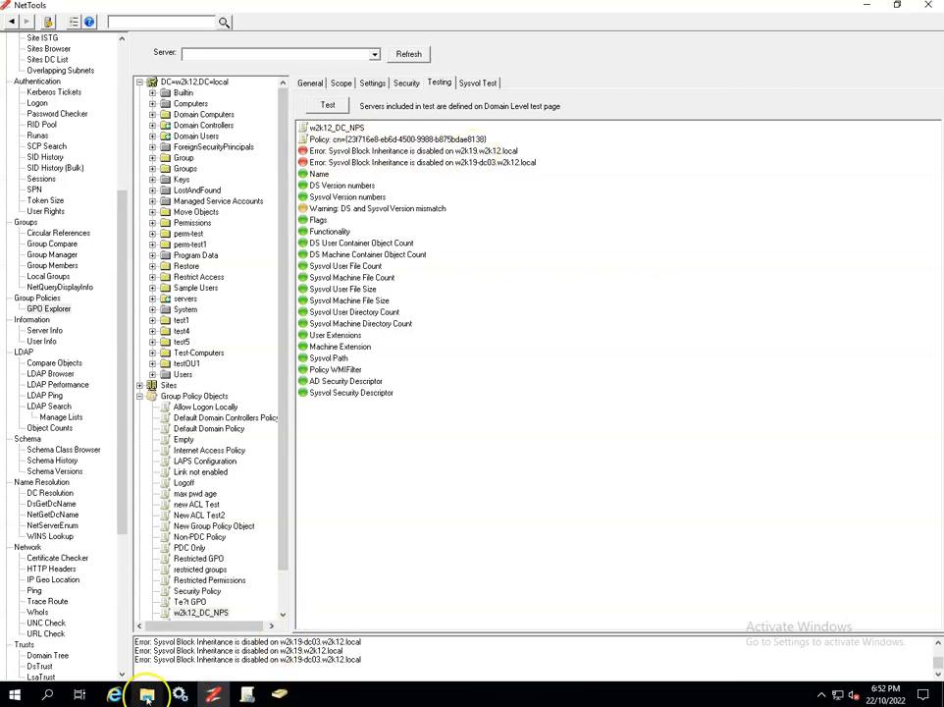
Recheck the {23F716E8-EB6D-4500-9988-B875BDAE8138} folder's advanced security in File Explorer, including share, auditing and effective access, and close its properties.
{"action": "mouse_move", "coordinate": [147, 695]}
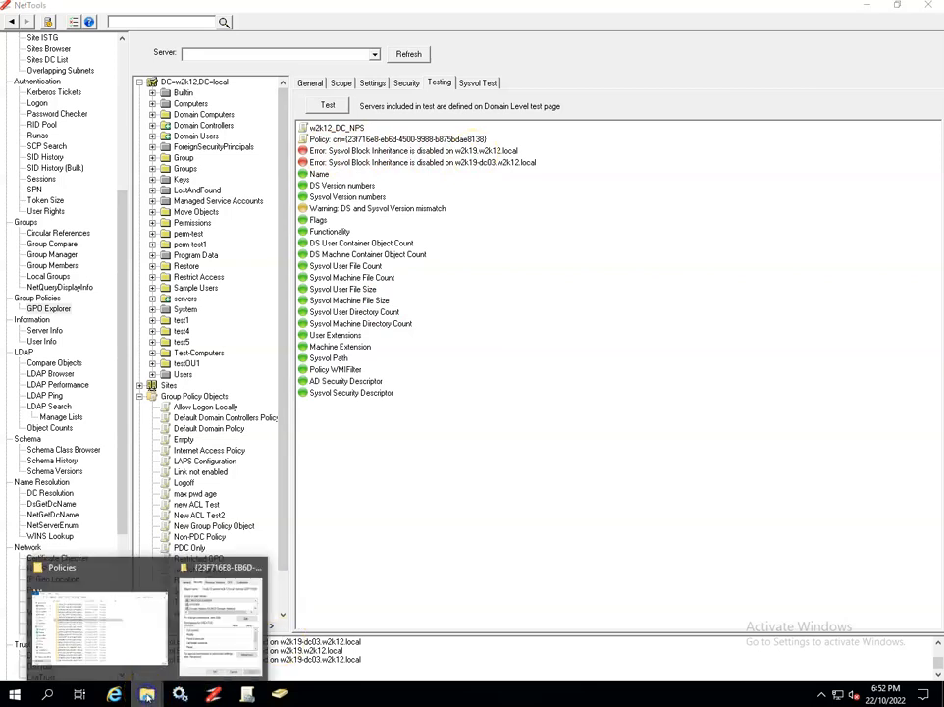
{"action": "left_click", "coordinate": [154, 636]}
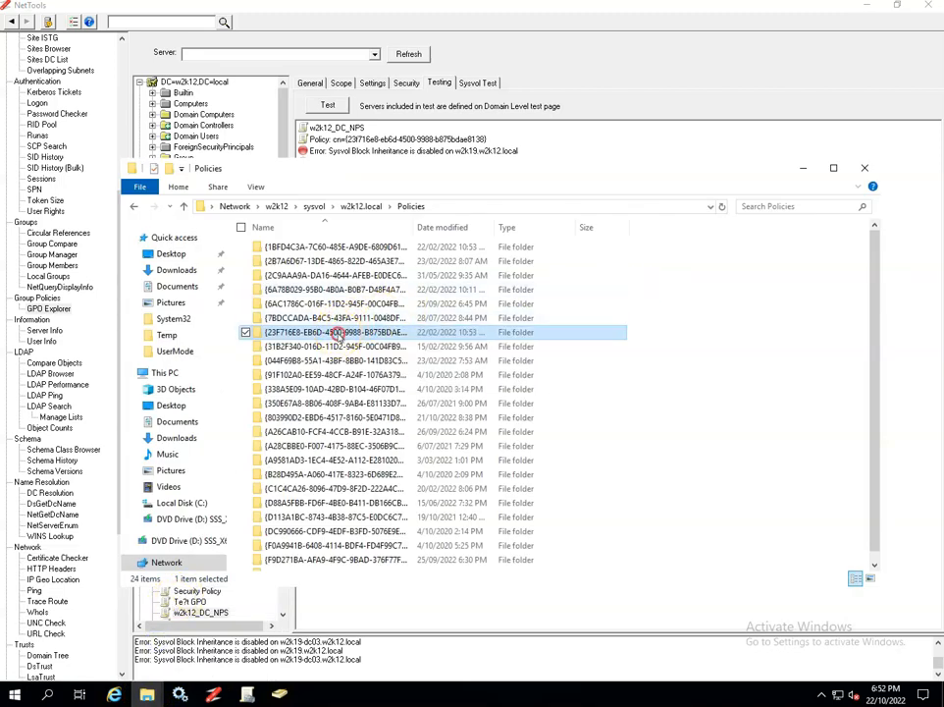
{"action": "right_click", "coordinate": [337, 334]}
{"action": "left_click", "coordinate": [238, 525]}
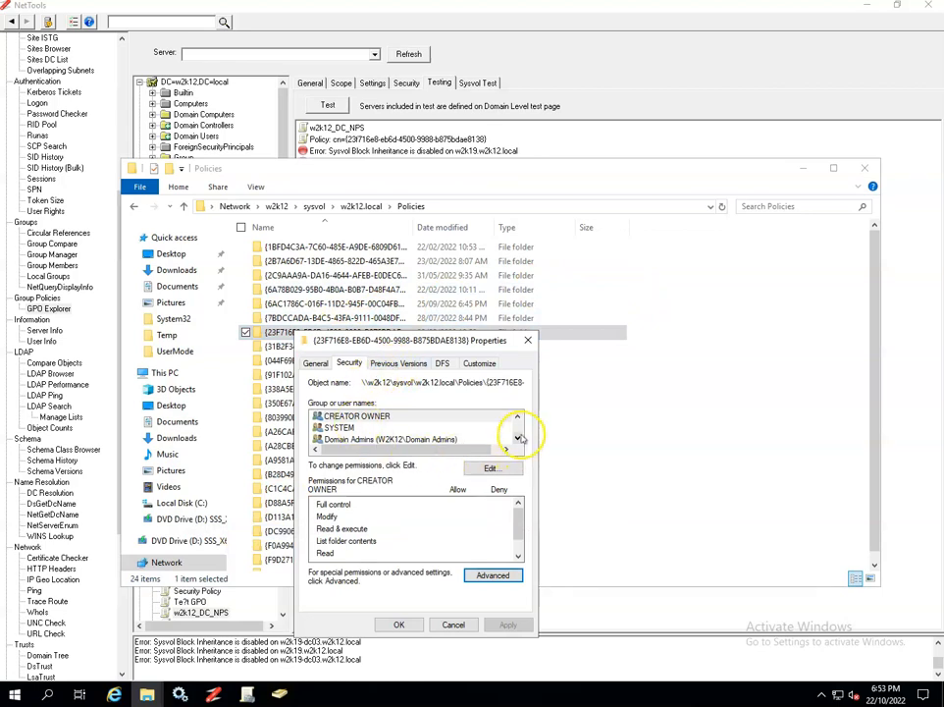
{"action": "left_click", "coordinate": [493, 574]}
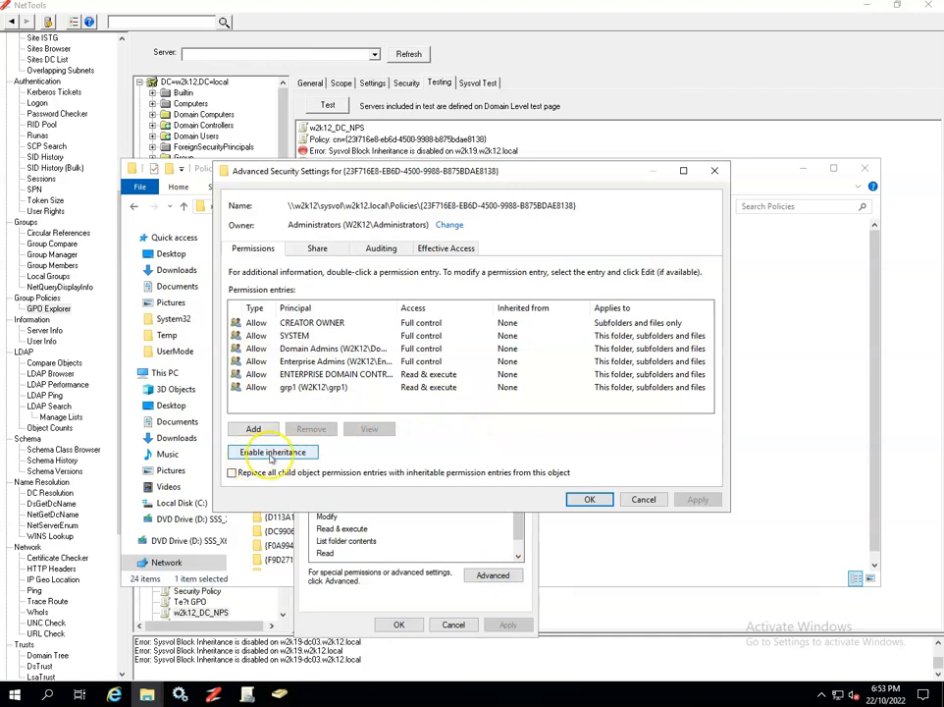
{"action": "left_click", "coordinate": [327, 248]}
{"action": "left_click", "coordinate": [381, 248]}
{"action": "left_click", "coordinate": [439, 249]}
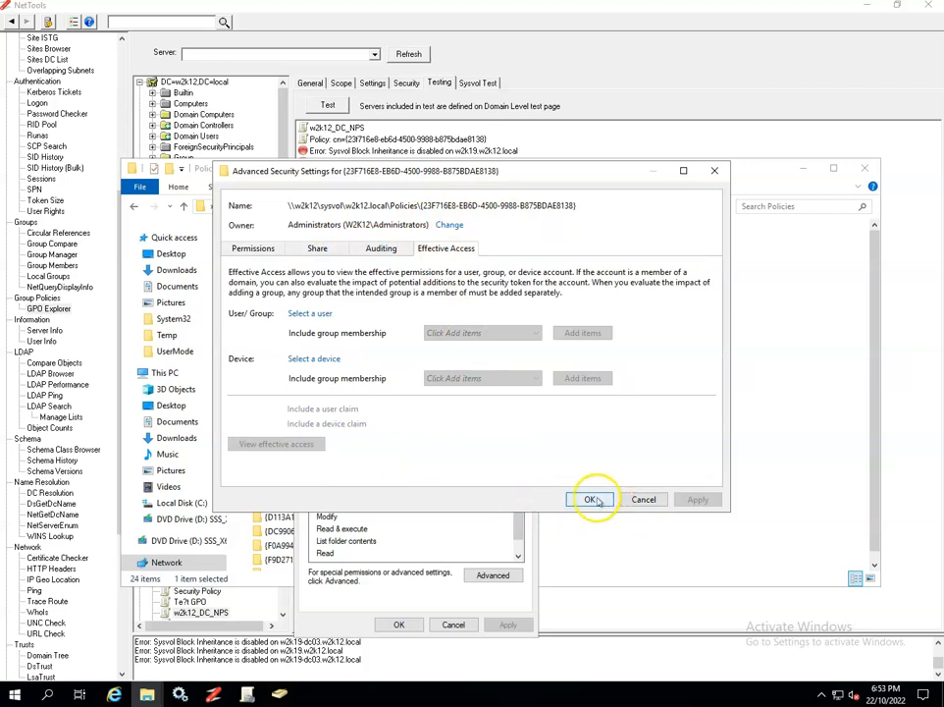
{"action": "left_click", "coordinate": [590, 499]}
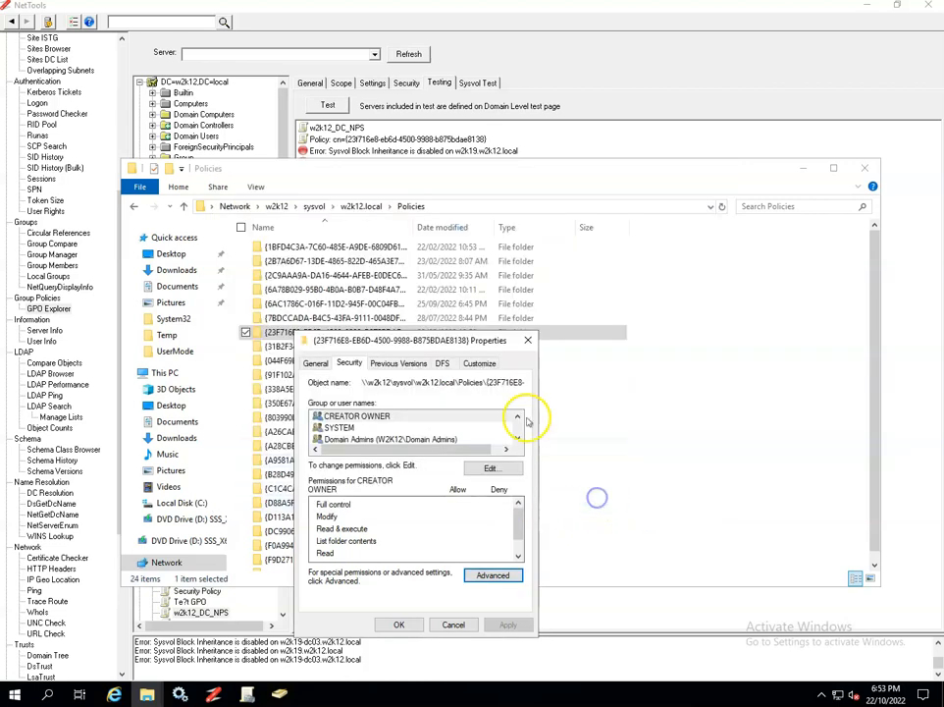
{"action": "left_click", "coordinate": [398, 625]}
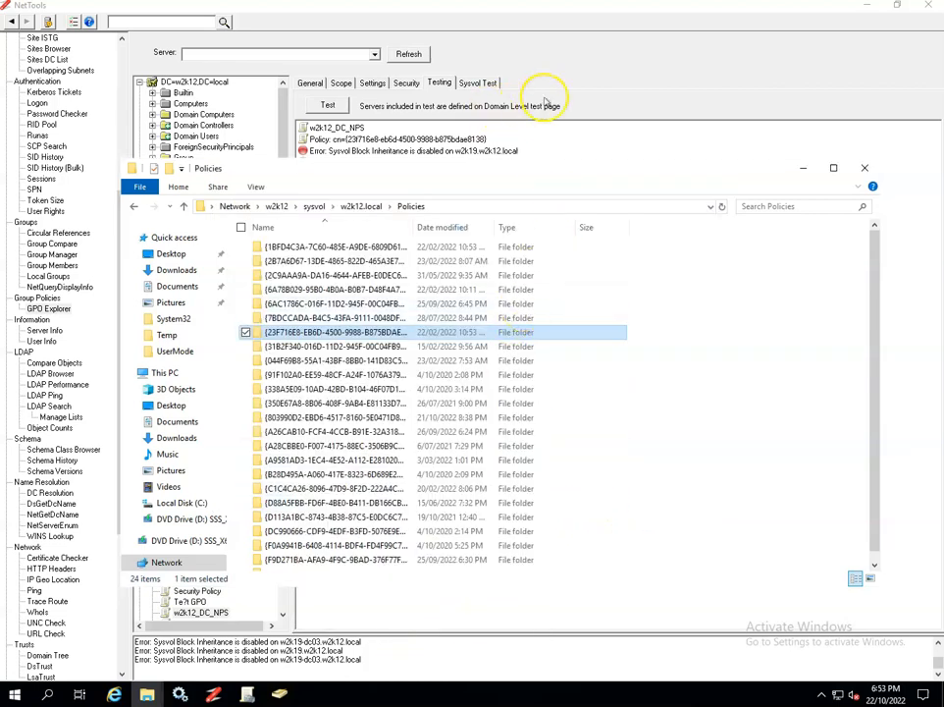
Return to NetTools and test w2k12_DC_NPS once more, checking the Sysvol inheritance and version results.
{"action": "left_click", "coordinate": [550, 98]}
{"action": "left_click", "coordinate": [328, 105]}
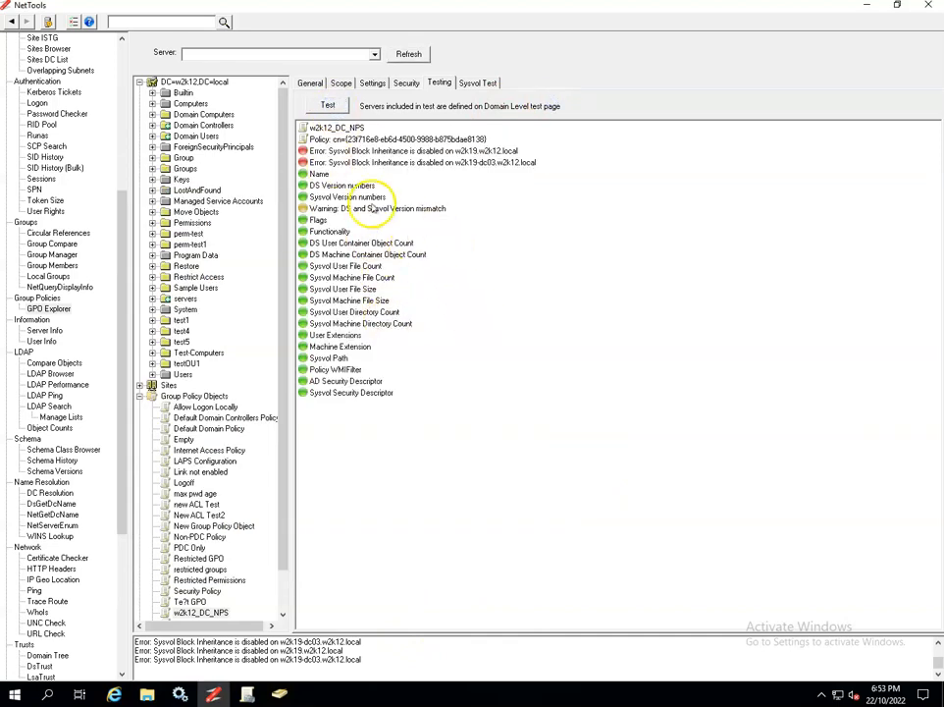
Review the domain-level test output for the w2k12_DC_NPS and w2k12_DHCP policies, comparing versions and permission errors on both domain controllers.
{"action": "left_click", "coordinate": [373, 210]}
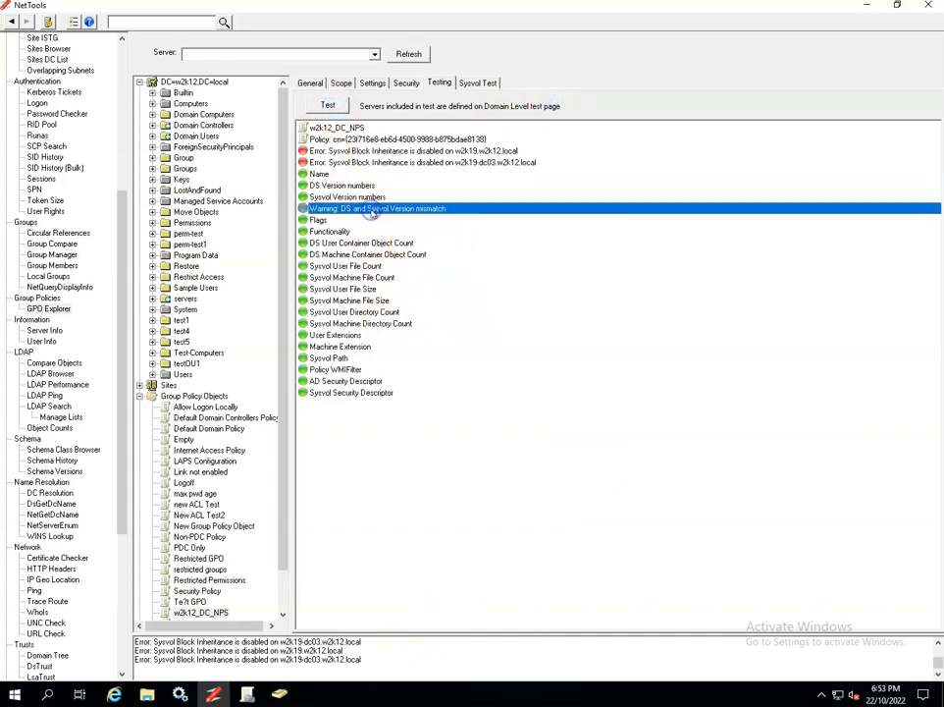
{"action": "left_click", "coordinate": [206, 82]}
{"action": "scroll", "coordinate": [547, 491], "scroll_direction": "down", "scroll_amount": 8}
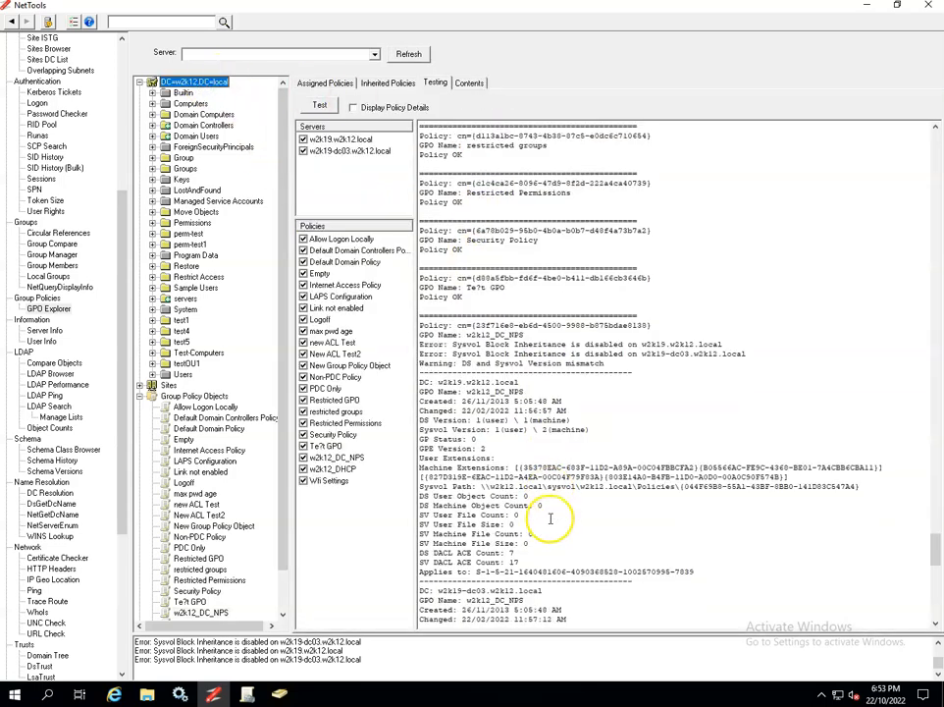
{"action": "scroll", "coordinate": [557, 477], "scroll_direction": "down", "scroll_amount": 4}
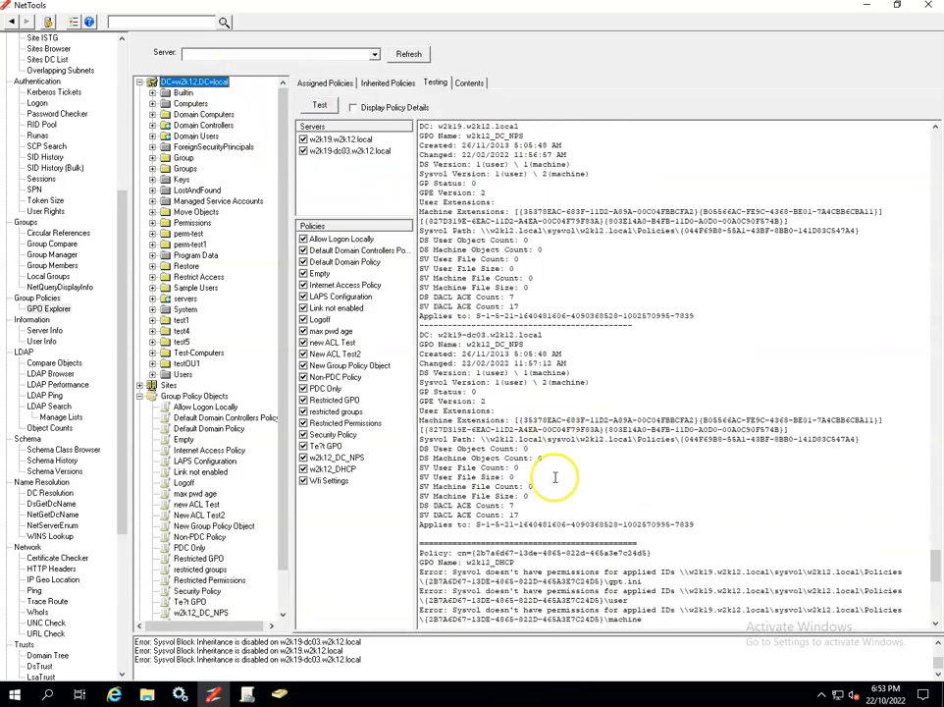
{"action": "scroll", "coordinate": [554, 477], "scroll_direction": "down", "scroll_amount": 9}
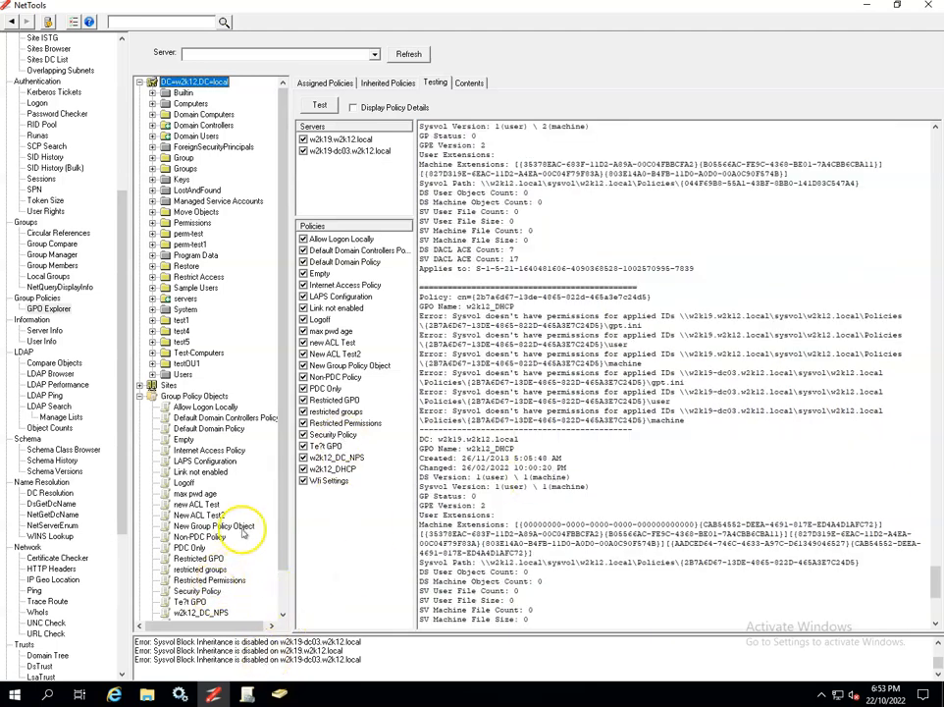
{"action": "scroll", "coordinate": [281, 550], "scroll_direction": "down", "scroll_amount": 1}
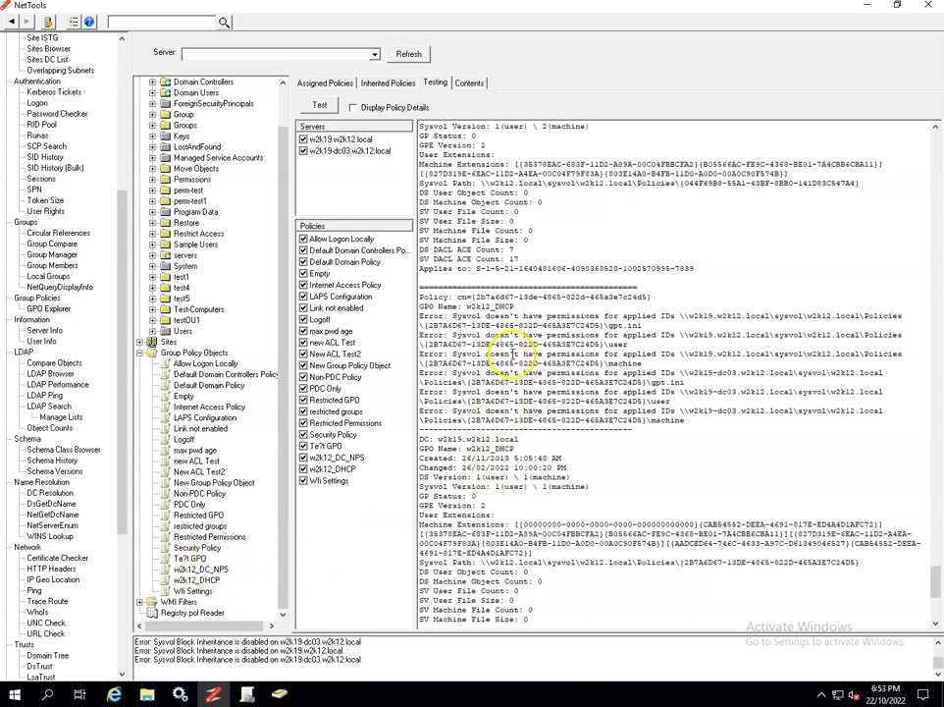
{"action": "scroll", "coordinate": [511, 353], "scroll_direction": "up", "scroll_amount": 7}
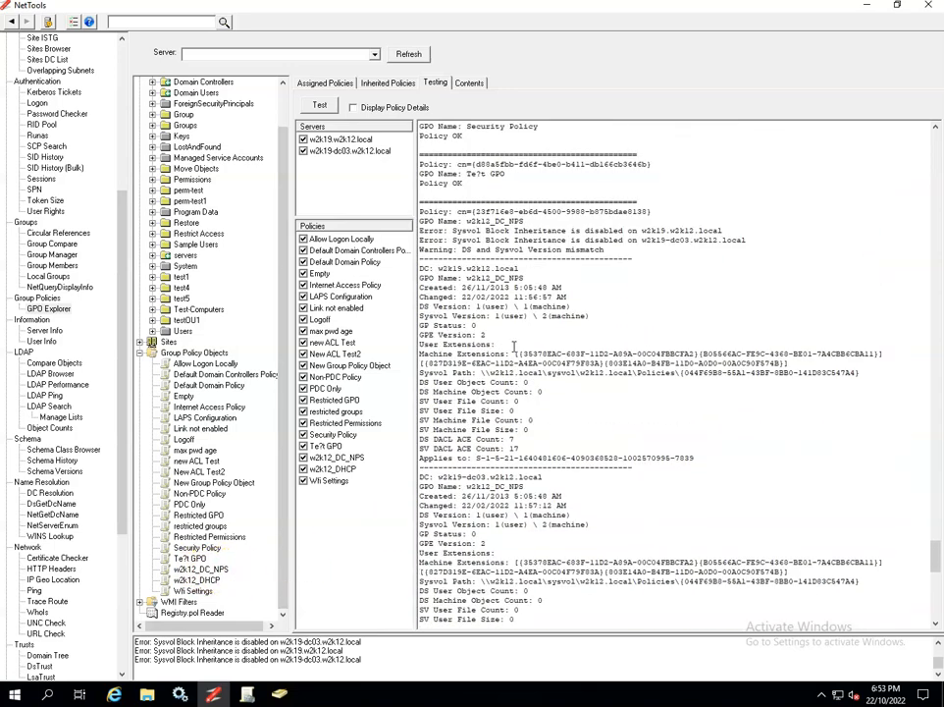
{"action": "scroll", "coordinate": [514, 346], "scroll_direction": "up", "scroll_amount": 1}
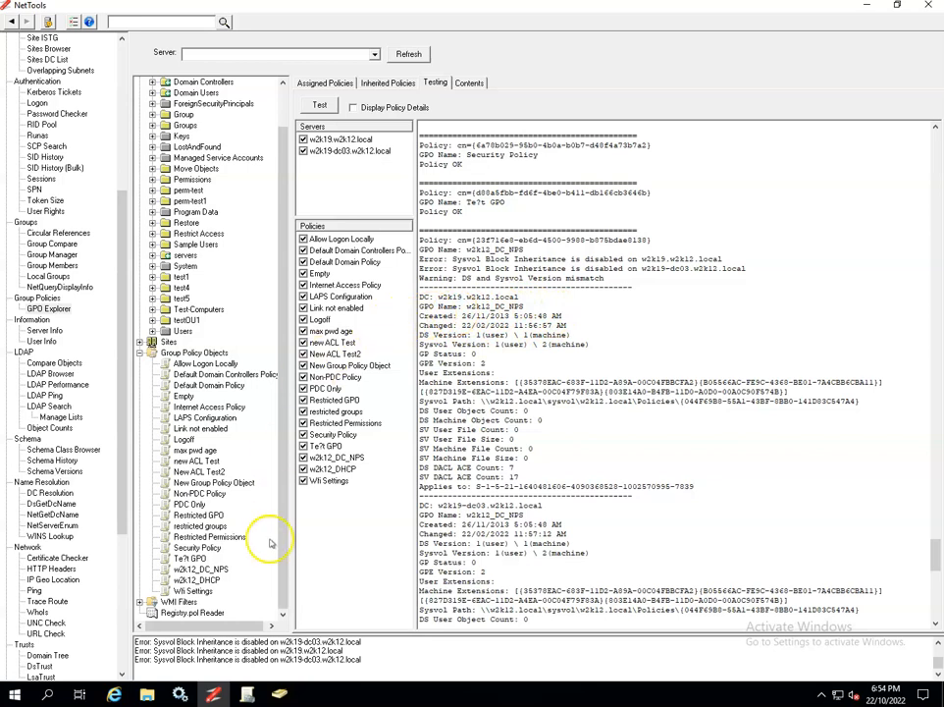
{"action": "left_click", "coordinate": [201, 569]}
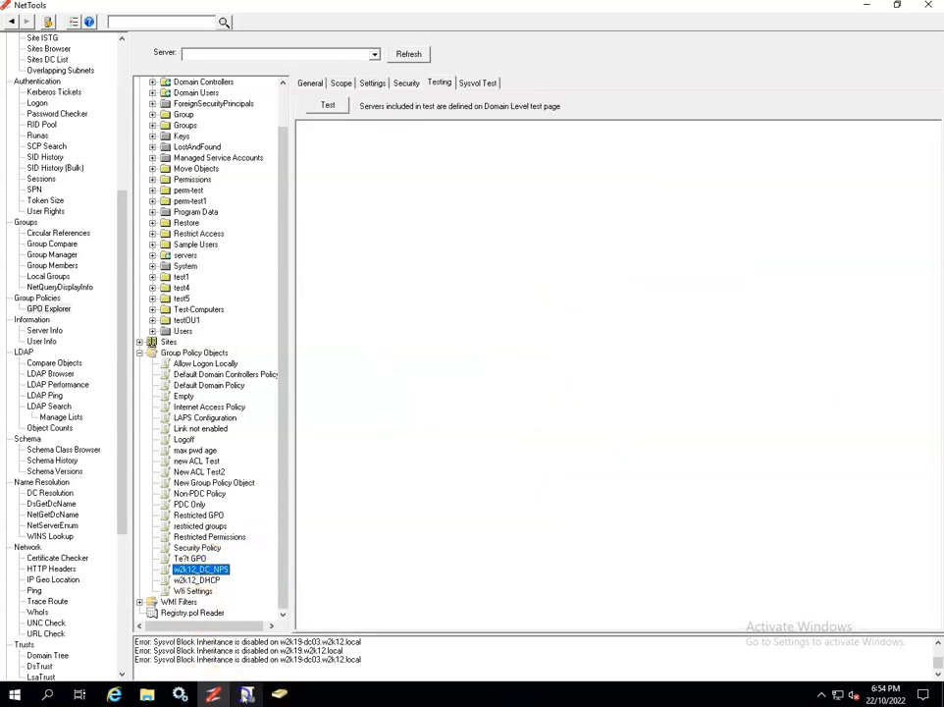
{"action": "left_click", "coordinate": [247, 694]}
{"action": "left_click_drag", "start_coordinate": [338, 442], "coordinate": [342, 520]}
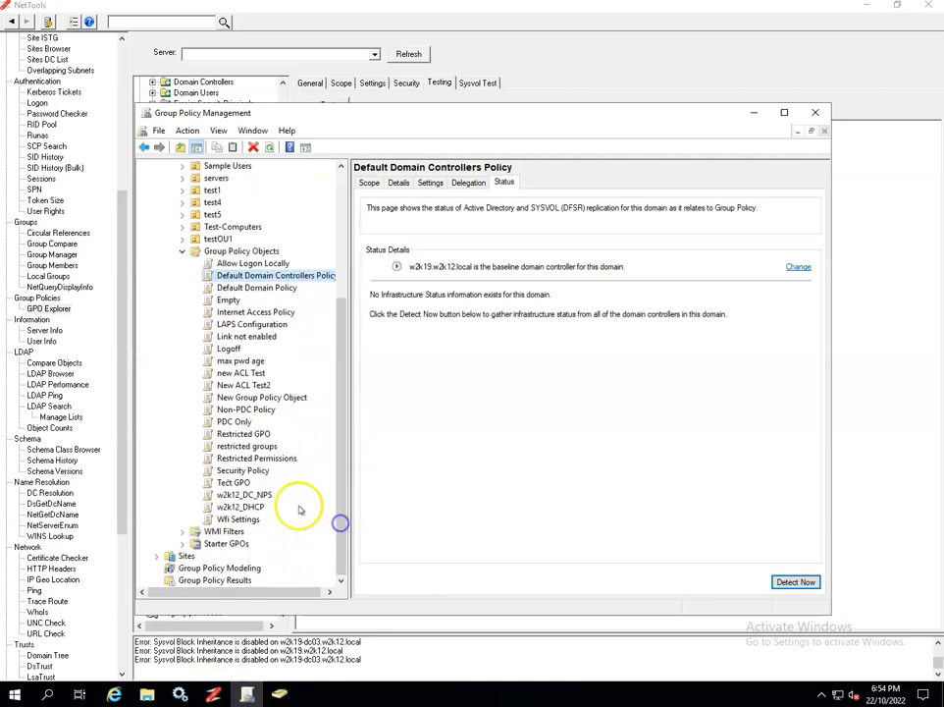
{"action": "left_click", "coordinate": [279, 694]}
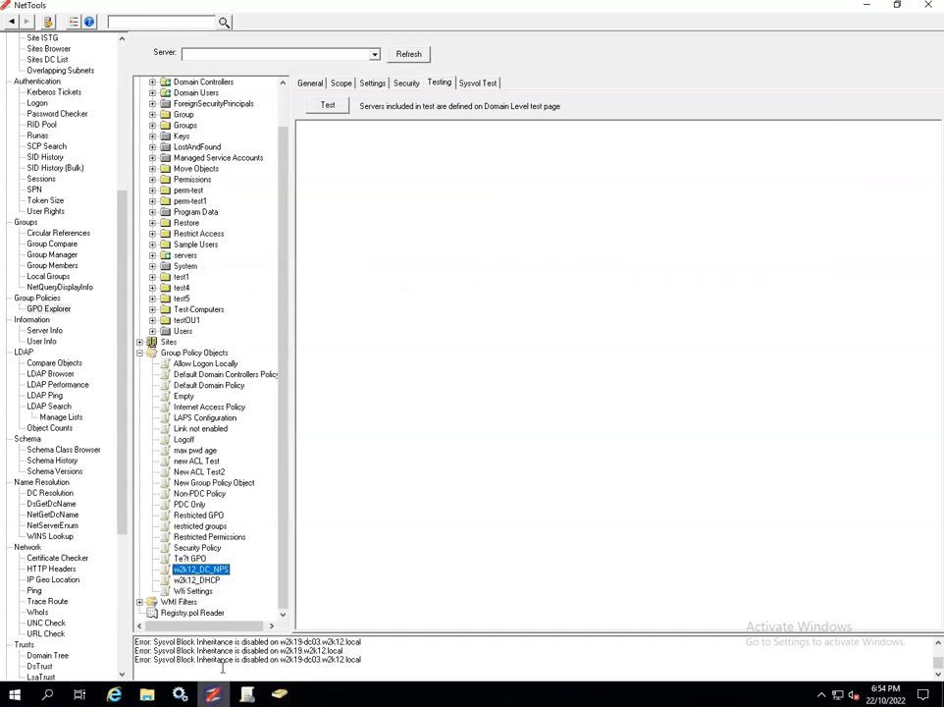
Open the w2k12_DC_NPS policy assigned to the Domain Users OU for editing.
{"action": "right_click", "coordinate": [199, 287]}
{"action": "left_click", "coordinate": [194, 93]}
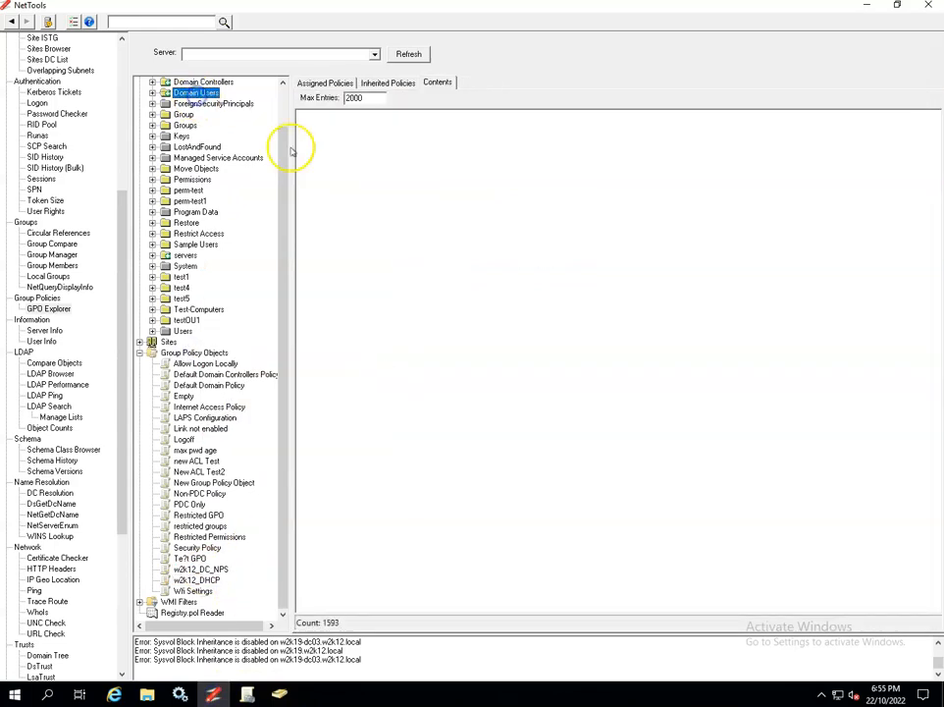
{"action": "left_click", "coordinate": [334, 85]}
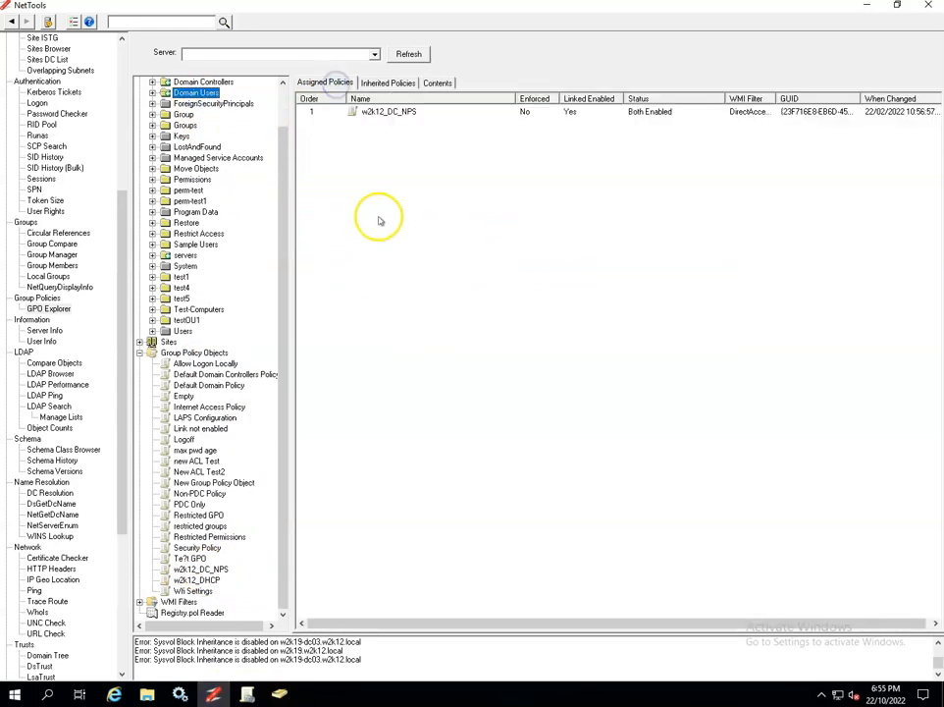
{"action": "right_click", "coordinate": [412, 109]}
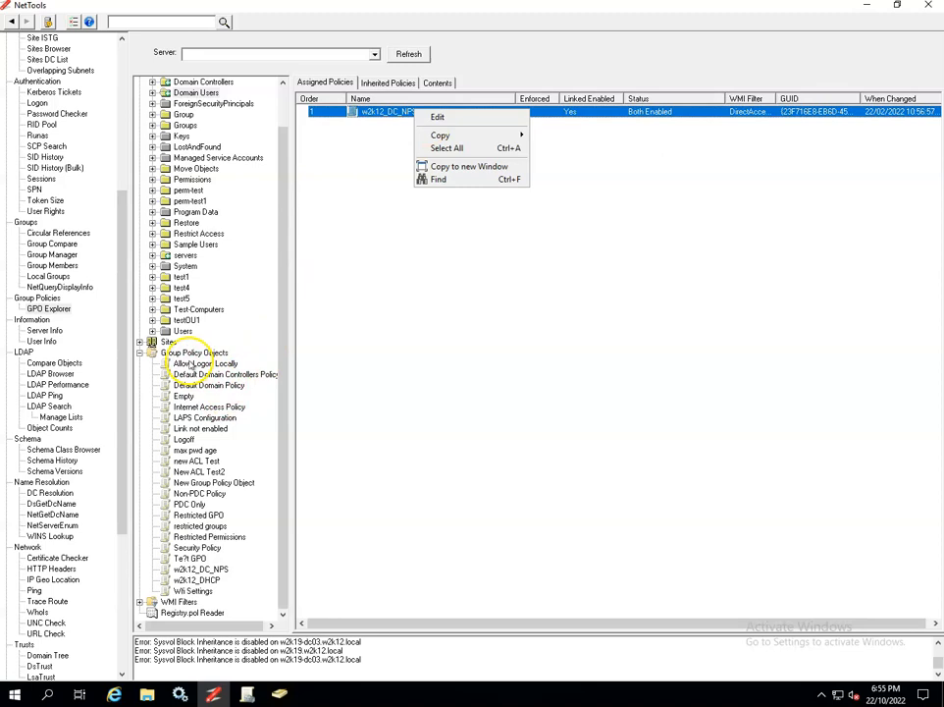
{"action": "left_click", "coordinate": [439, 116]}
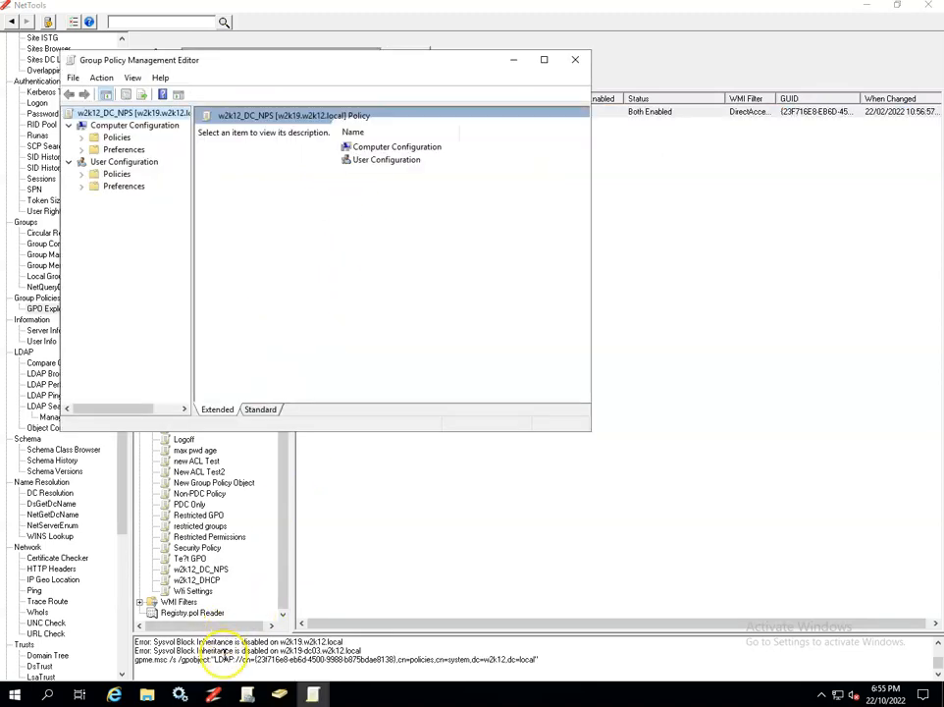
Open Security Options in the Local Policies of the computer configuration's Windows security settings.
{"action": "left_click", "coordinate": [82, 139]}
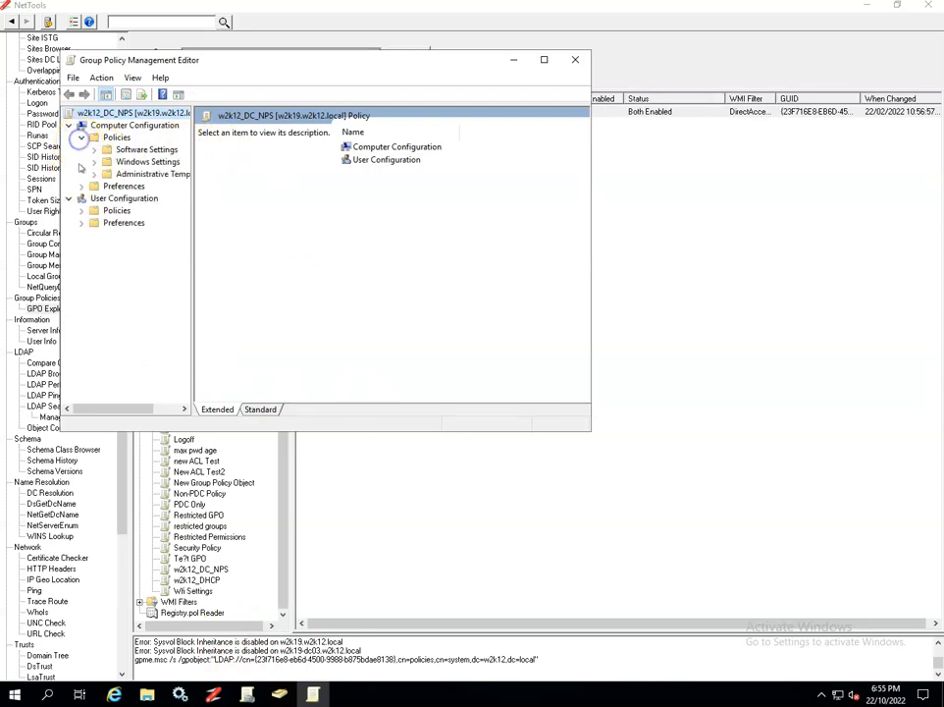
{"action": "left_click", "coordinate": [93, 162]}
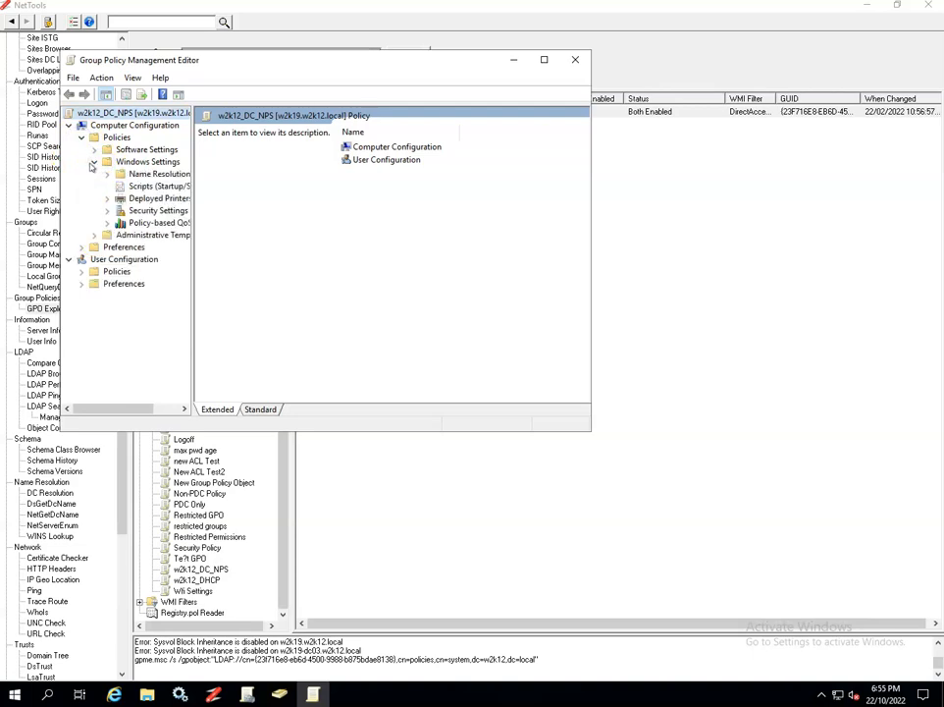
{"action": "left_click", "coordinate": [106, 210]}
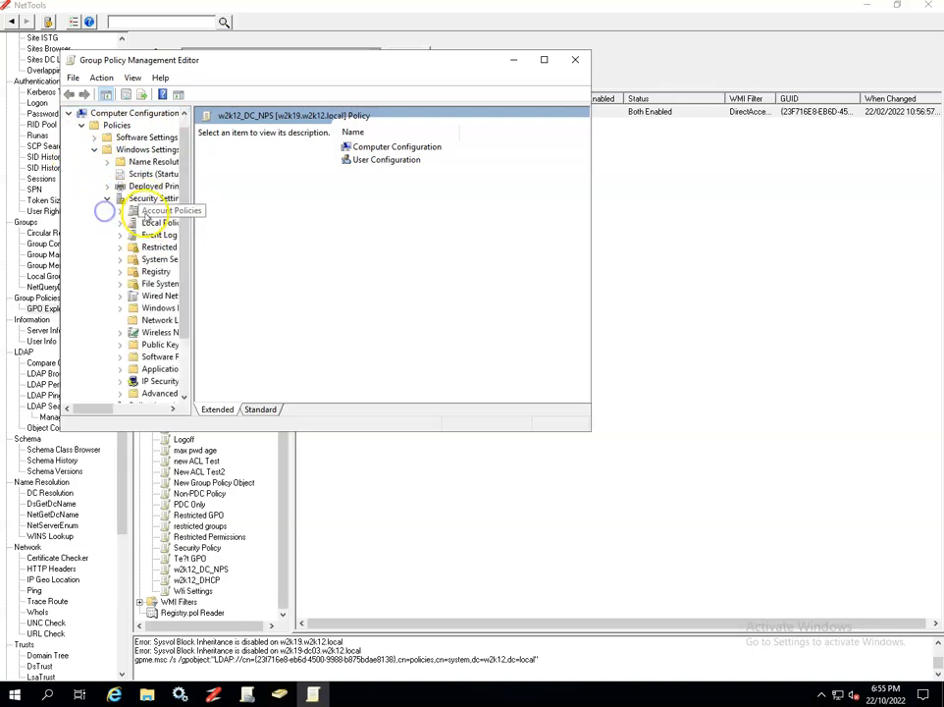
{"action": "left_click", "coordinate": [148, 210]}
{"action": "left_click", "coordinate": [150, 222]}
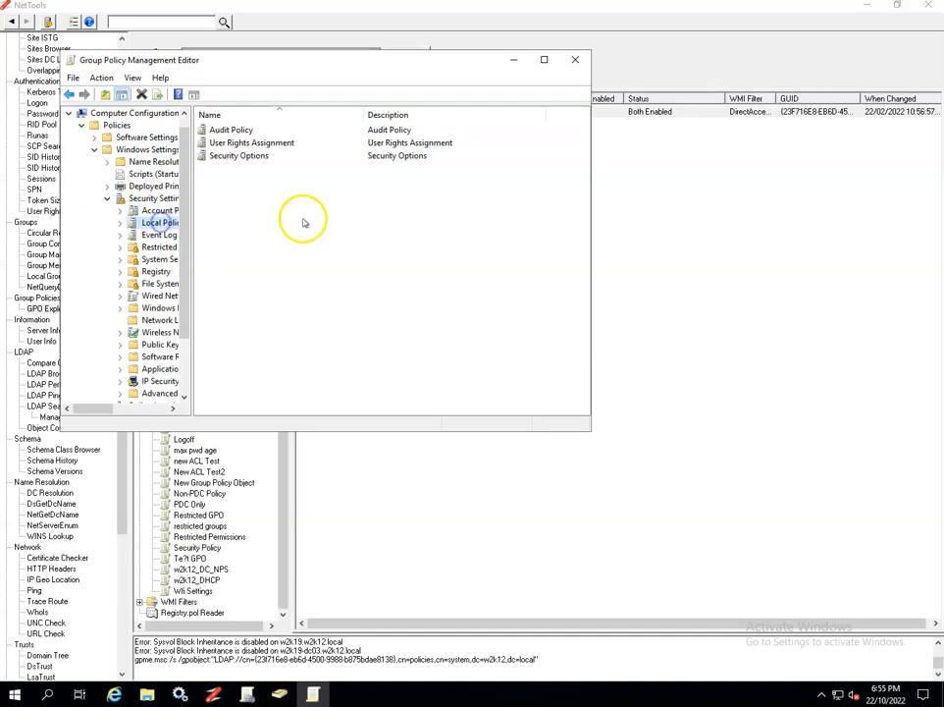
{"action": "double_click", "coordinate": [231, 155]}
Define the Accounts: Rename guest account policy setting with the value dSF.
{"action": "double_click", "coordinate": [295, 193]}
{"action": "left_click", "coordinate": [205, 160]}
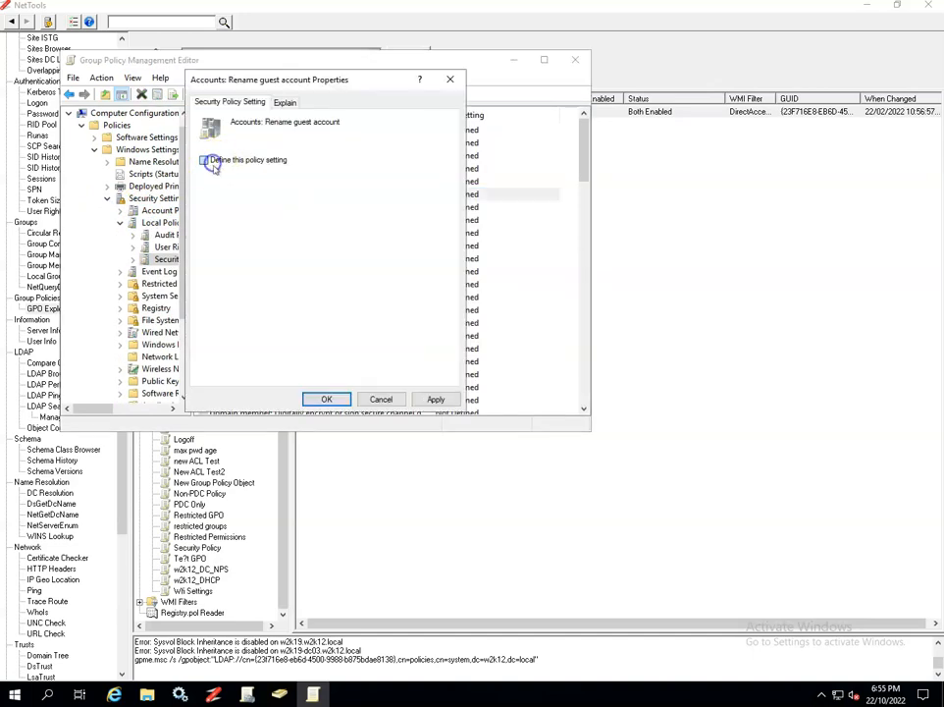
{"action": "left_click", "coordinate": [327, 398]}
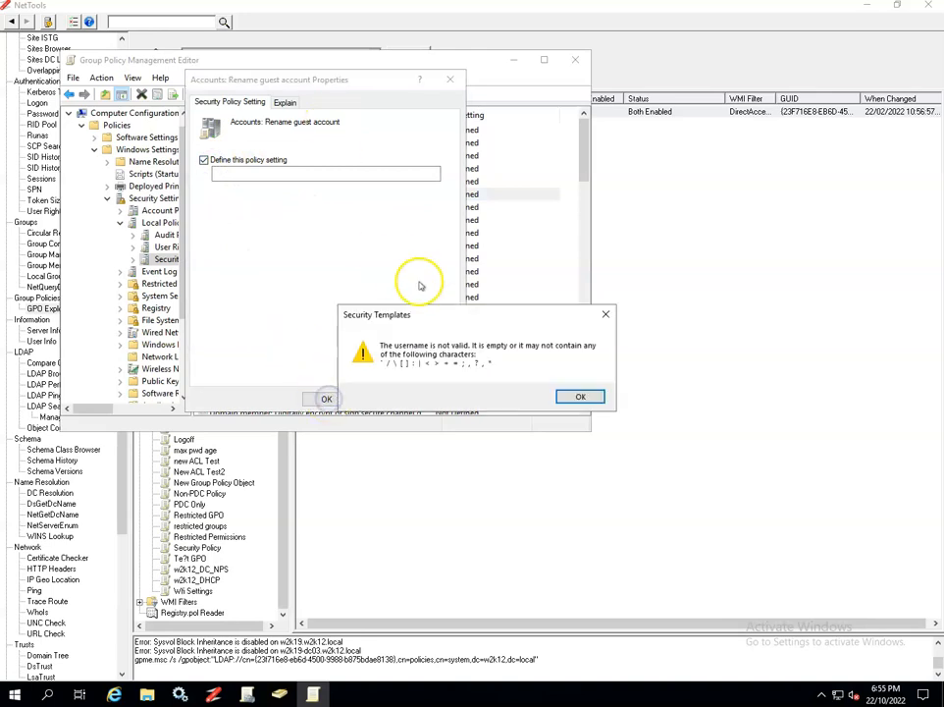
{"action": "left_click", "coordinate": [575, 396]}
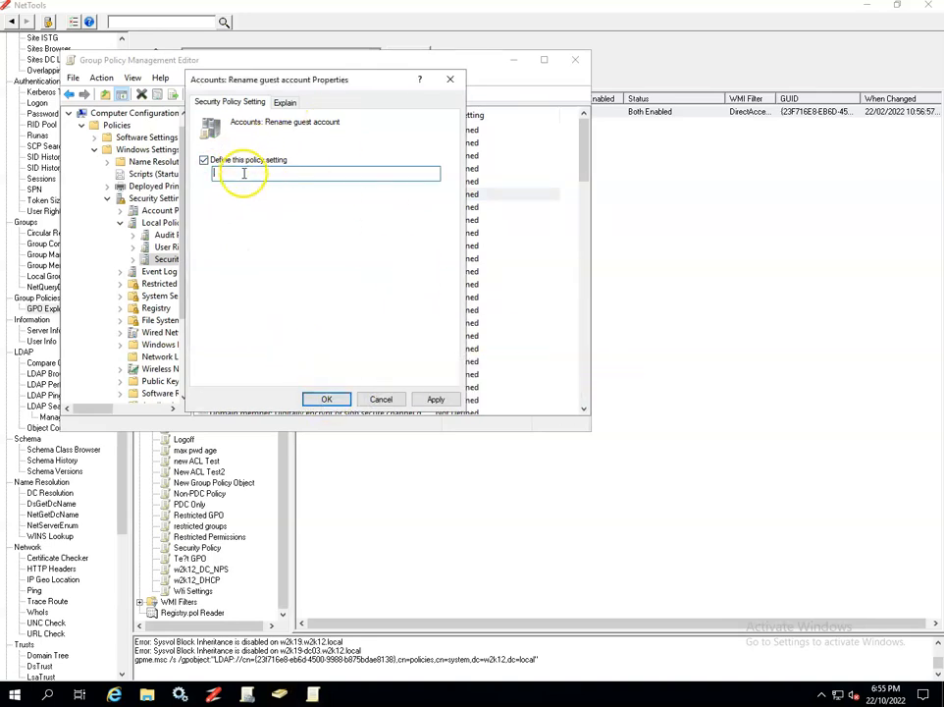
{"action": "type", "text": "F"}
{"action": "left_click", "coordinate": [327, 397]}
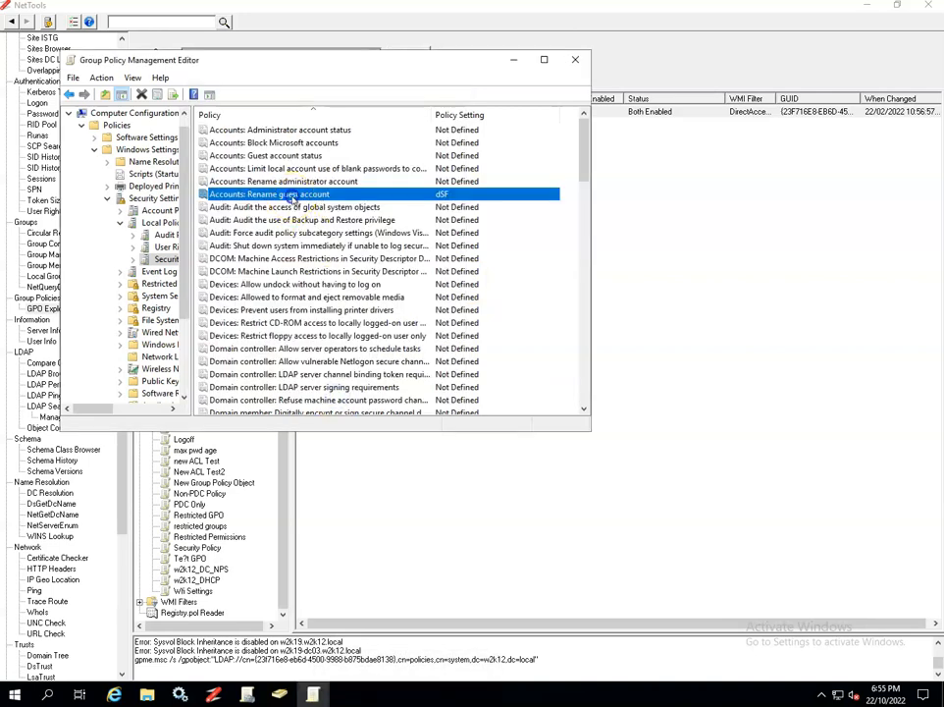
Set Accounts: Rename guest account back to undefined and close the policy editor.
{"action": "double_click", "coordinate": [292, 194]}
{"action": "left_click", "coordinate": [204, 159]}
{"action": "left_click", "coordinate": [330, 398]}
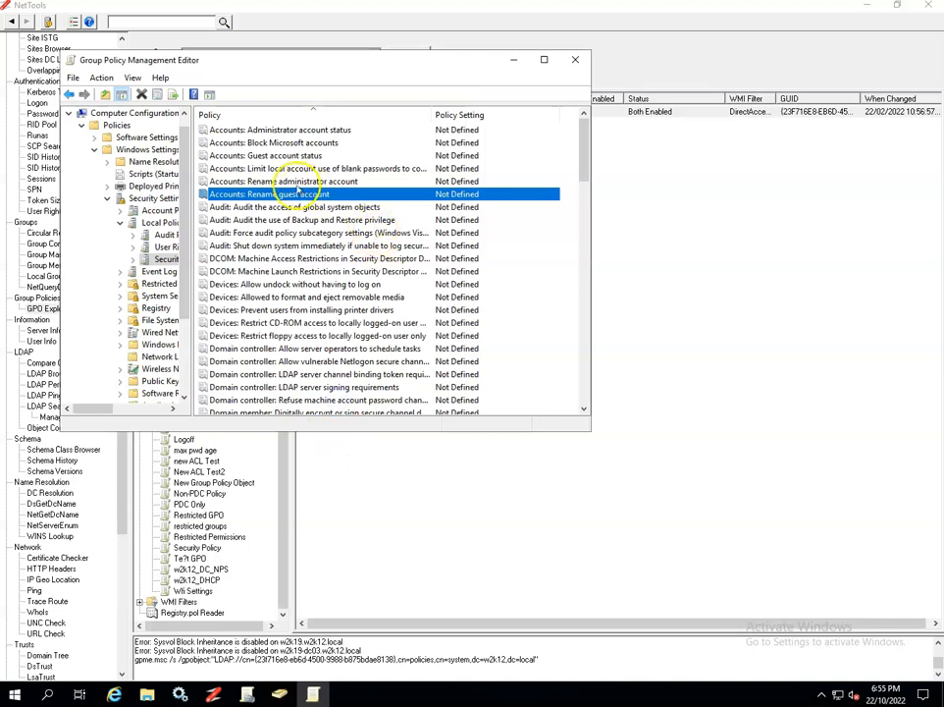
{"action": "left_click", "coordinate": [574, 59]}
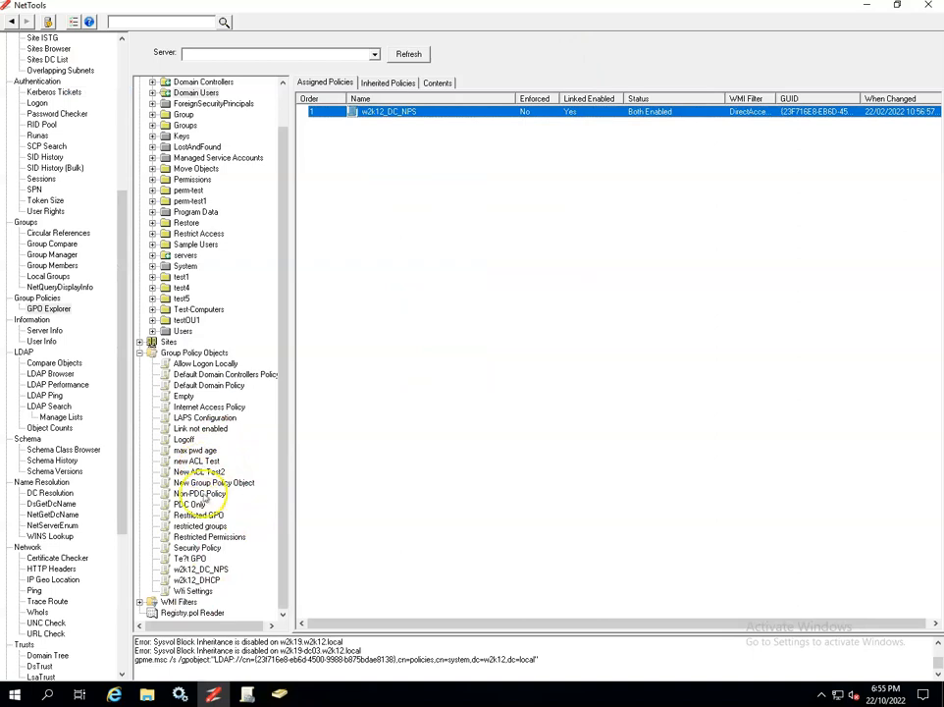
Rerun the domain-level policy test on DC=w2k12,DC=local and compare the w2k12_DC_NPS version numbers across both domain controllers.
{"action": "scroll", "coordinate": [280, 90], "scroll_direction": "up", "scroll_amount": 2}
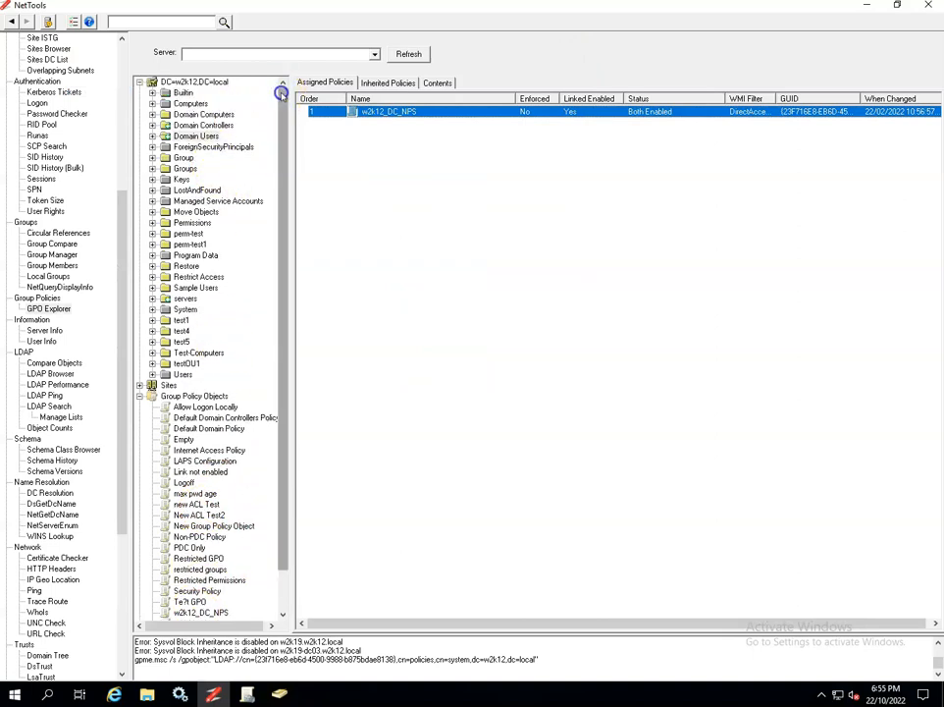
{"action": "left_click", "coordinate": [222, 83]}
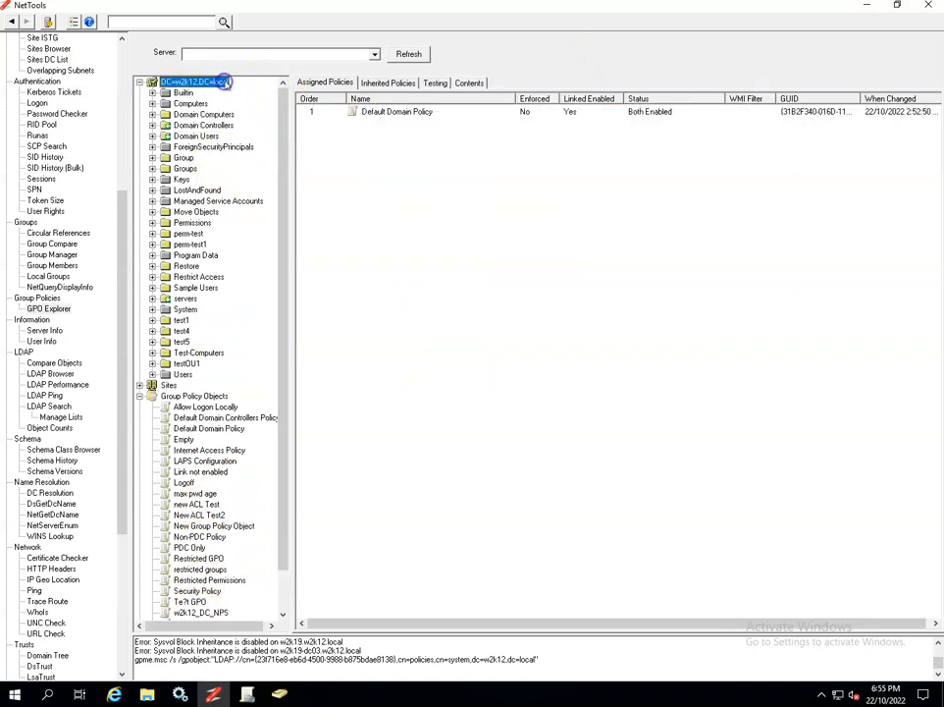
{"action": "left_click", "coordinate": [435, 85]}
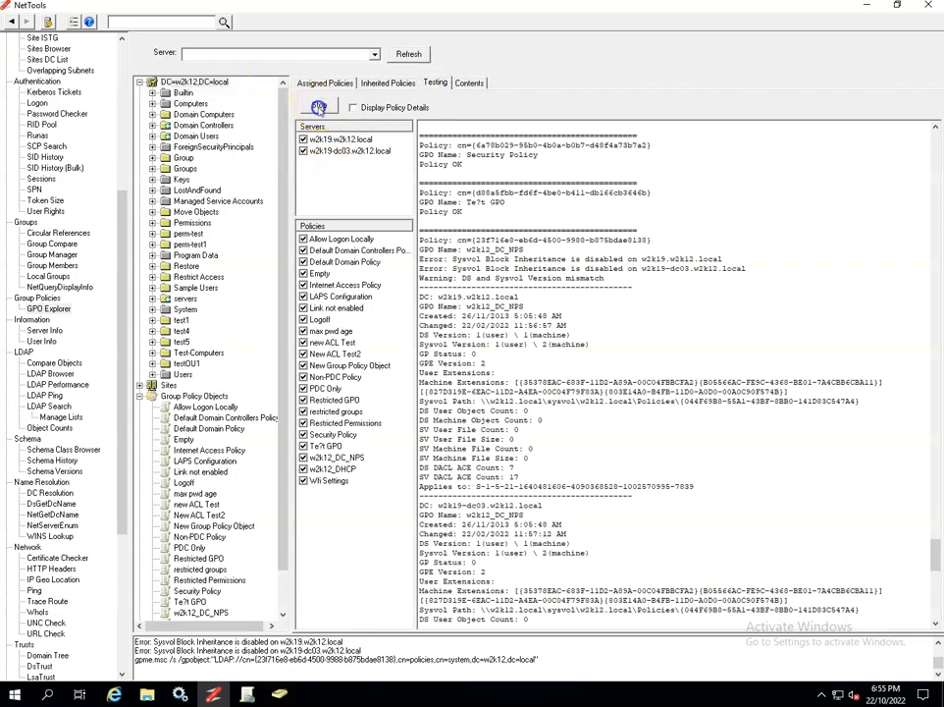
{"action": "left_click", "coordinate": [318, 107]}
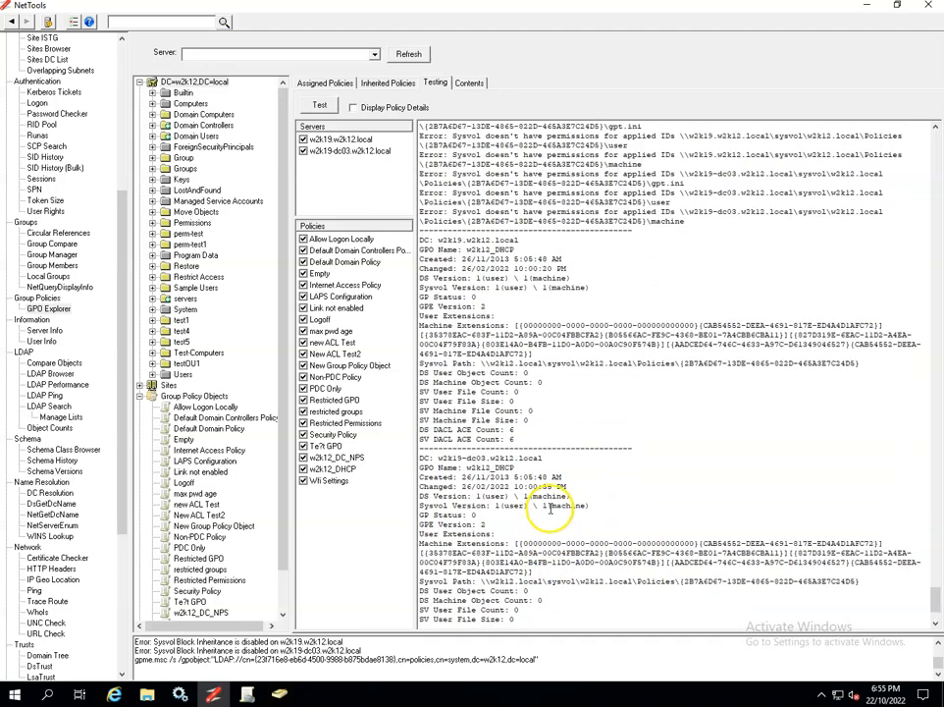
{"action": "scroll", "coordinate": [549, 506], "scroll_direction": "up", "scroll_amount": 10}
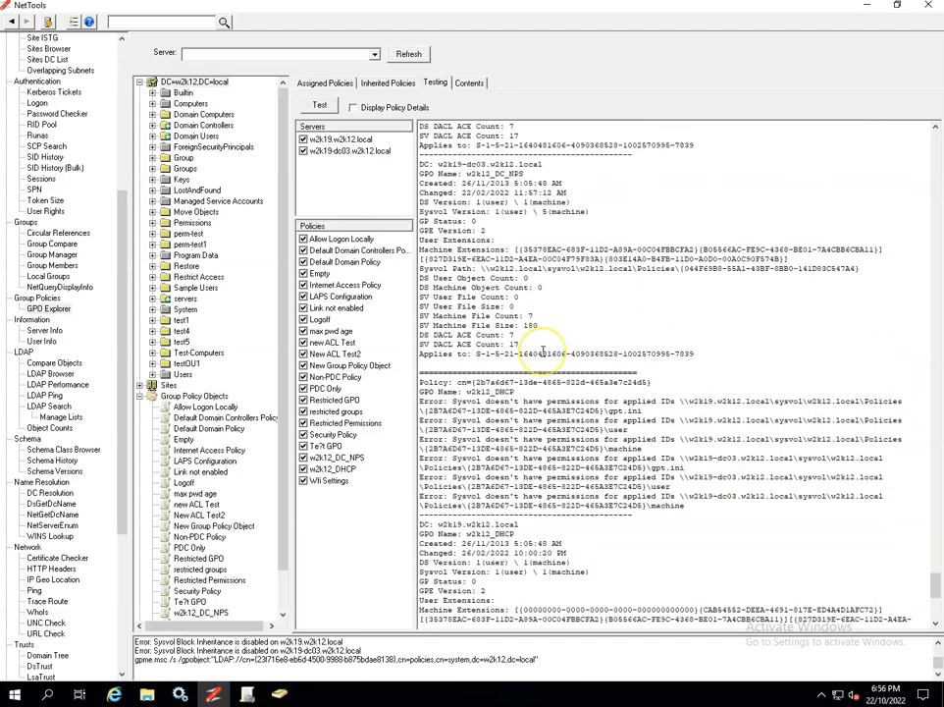
{"action": "scroll", "coordinate": [542, 350], "scroll_direction": "up", "scroll_amount": 6}
{"action": "scroll", "coordinate": [542, 350], "scroll_direction": "up", "scroll_amount": 6}
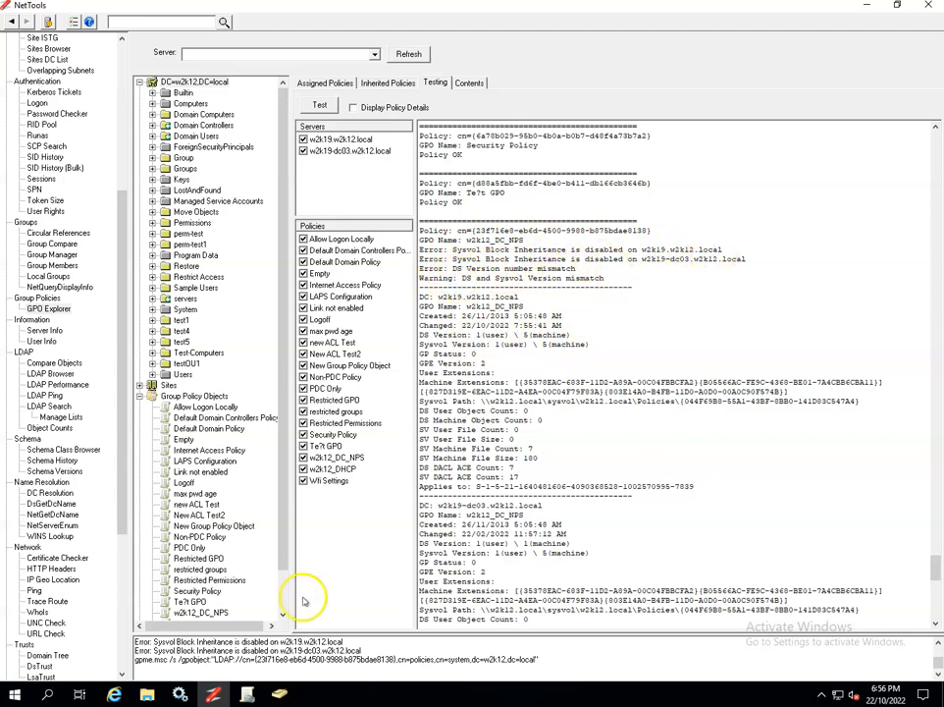
Run the individual policy test on w2k12_DC_NPS and repeat it to check version replication between the domain controllers.
{"action": "left_click_drag", "start_coordinate": [284, 561], "coordinate": [283, 607]}
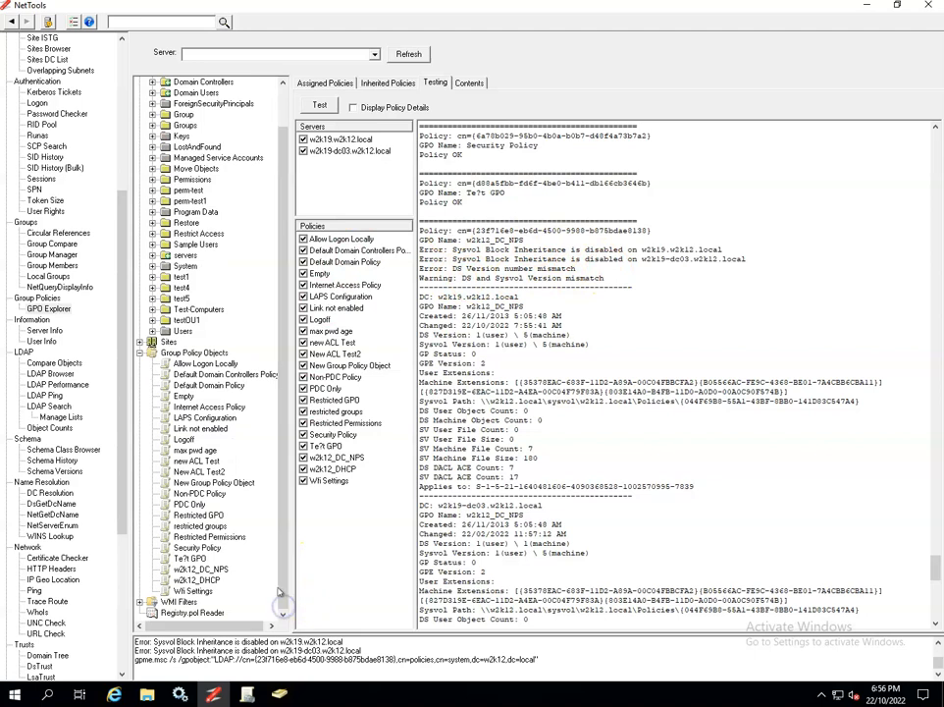
{"action": "left_click", "coordinate": [202, 569]}
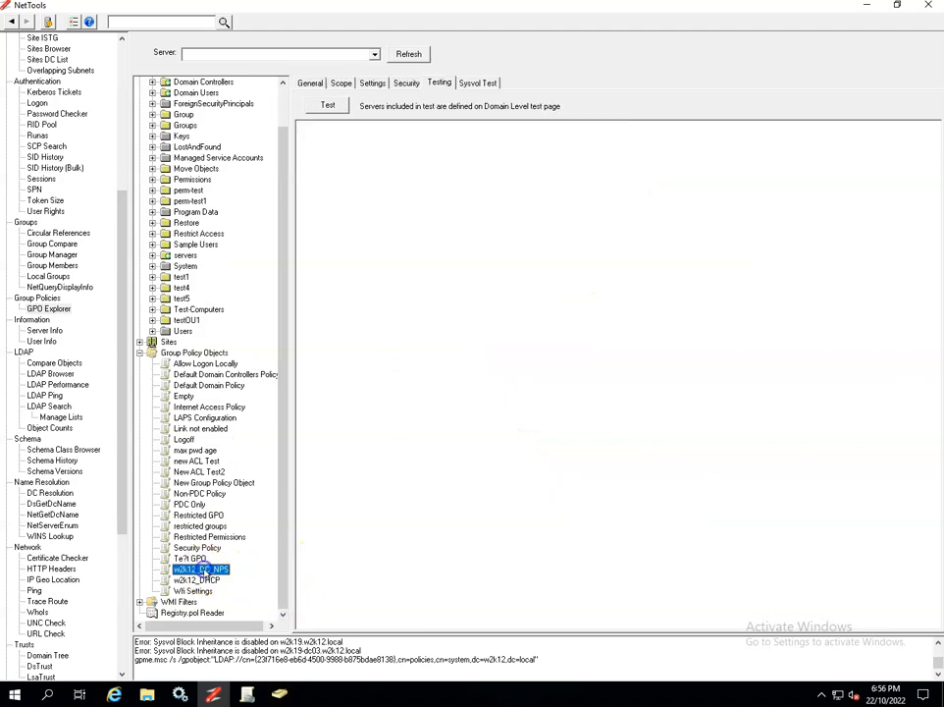
{"action": "left_click", "coordinate": [334, 106]}
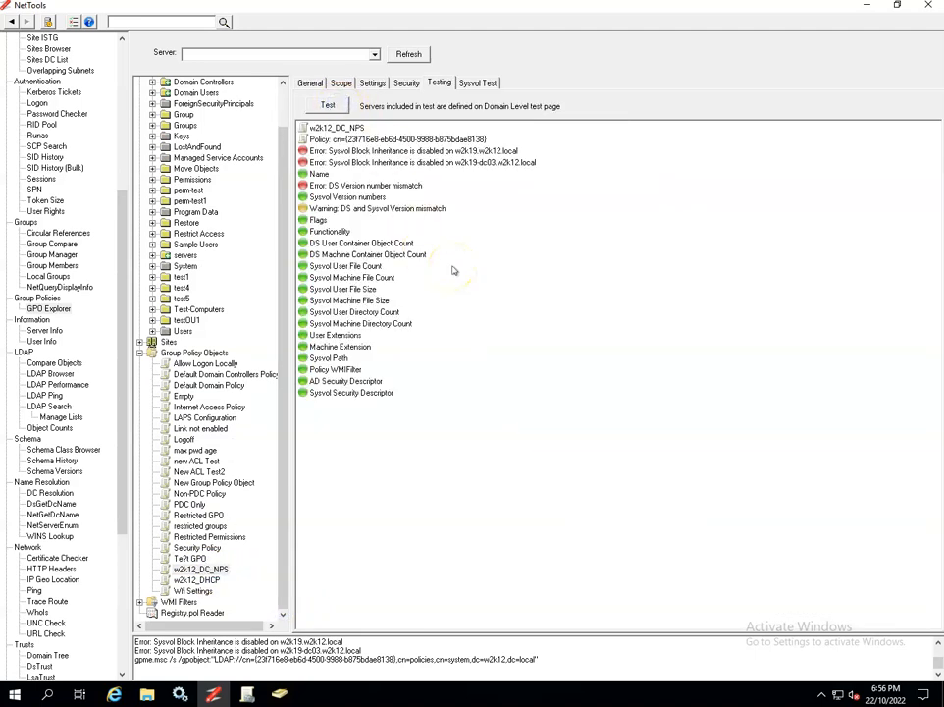
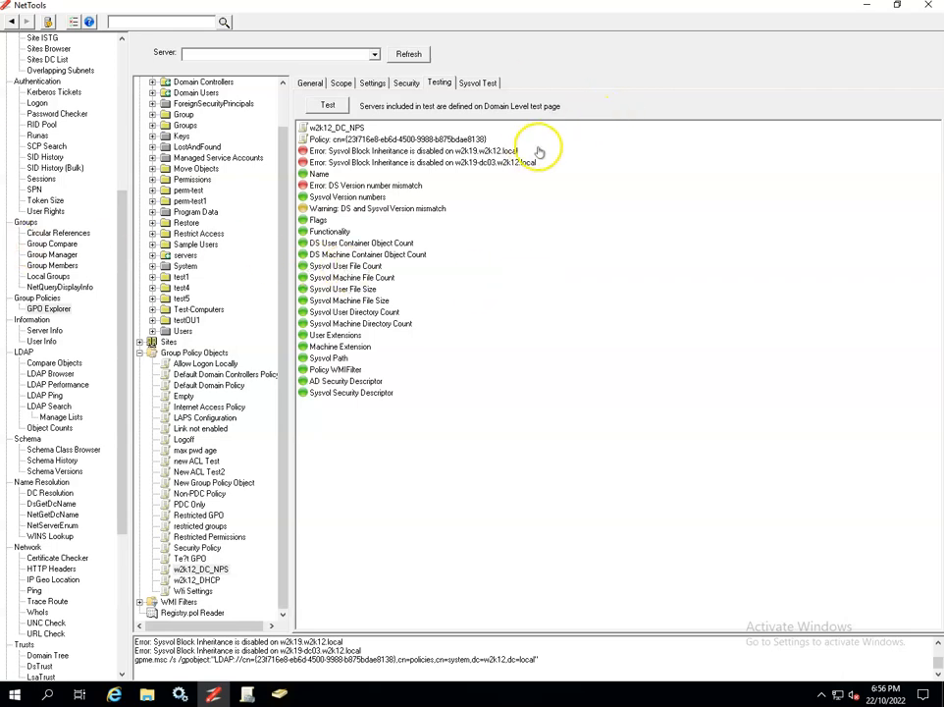
{"action": "left_click", "coordinate": [330, 109]}
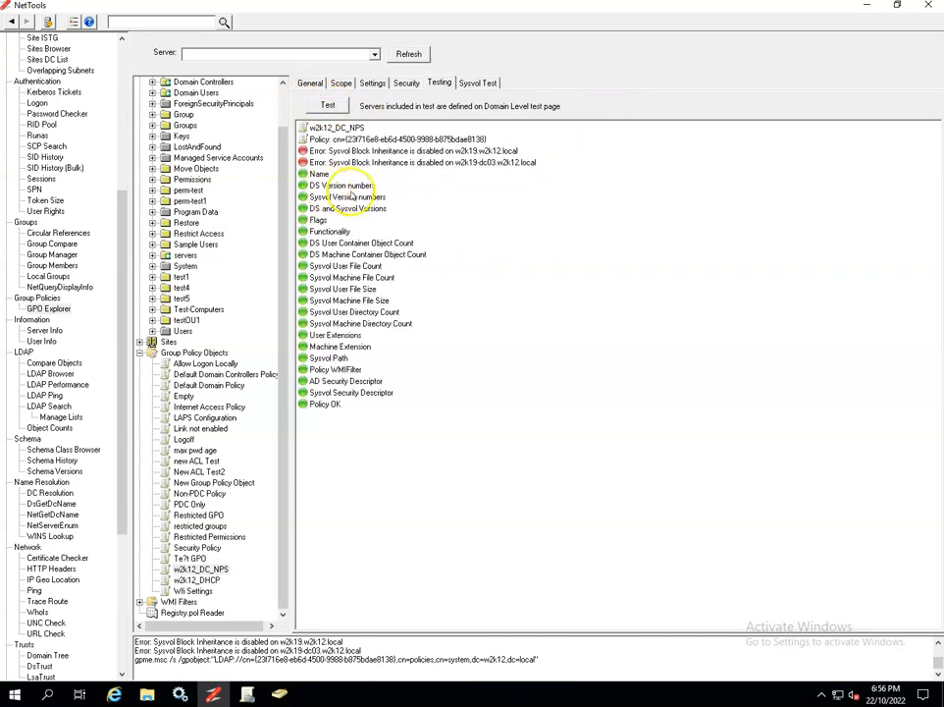
Clear the previous domain-level test output for DC=w2k12,DC=local, rerun the policy test and review the w2k12_DC_NPS and w2k12_DHCP results.
{"action": "left_click", "coordinate": [443, 152]}
{"action": "left_click", "coordinate": [414, 163]}
{"action": "left_click", "coordinate": [419, 163]}
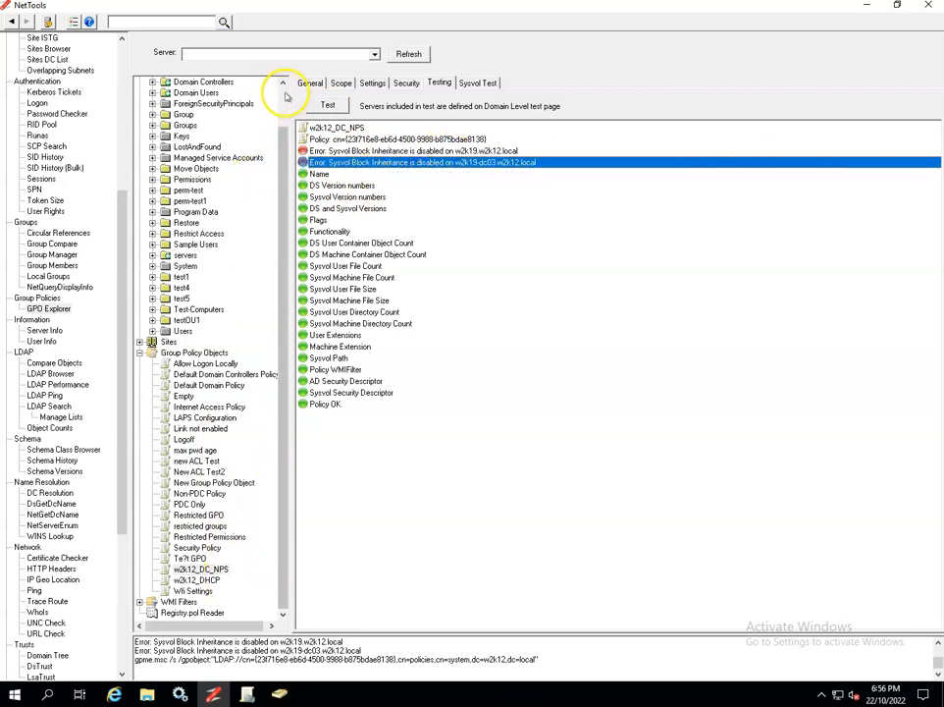
{"action": "scroll", "coordinate": [281, 90], "scroll_direction": "up", "scroll_amount": 2}
{"action": "left_click", "coordinate": [196, 81]}
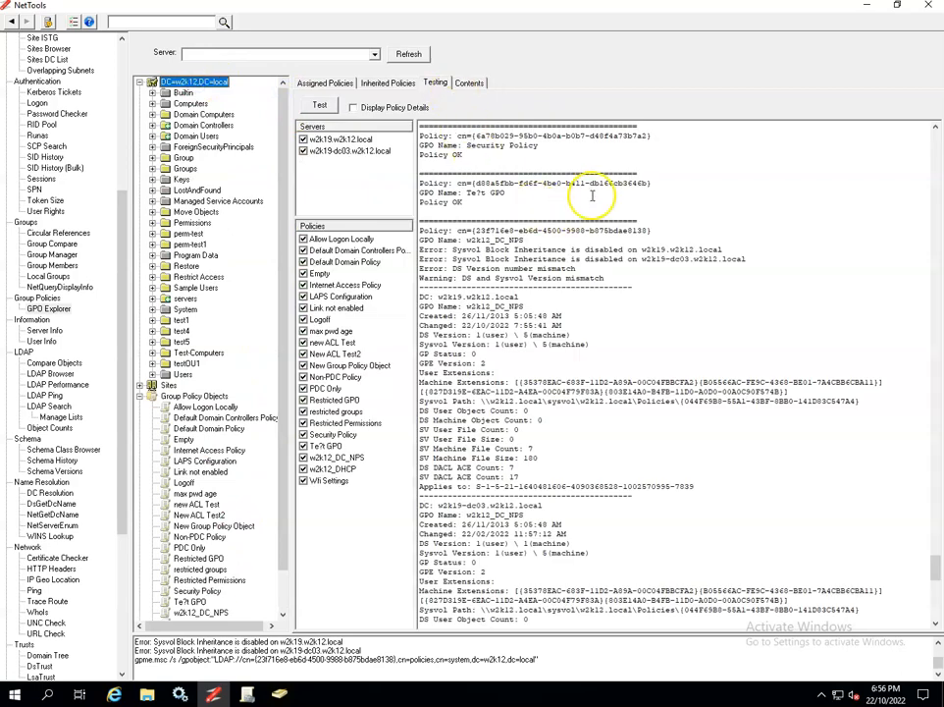
{"action": "right_click", "coordinate": [615, 147]}
{"action": "left_click", "coordinate": [611, 248]}
{"action": "key", "text": "Delete"}
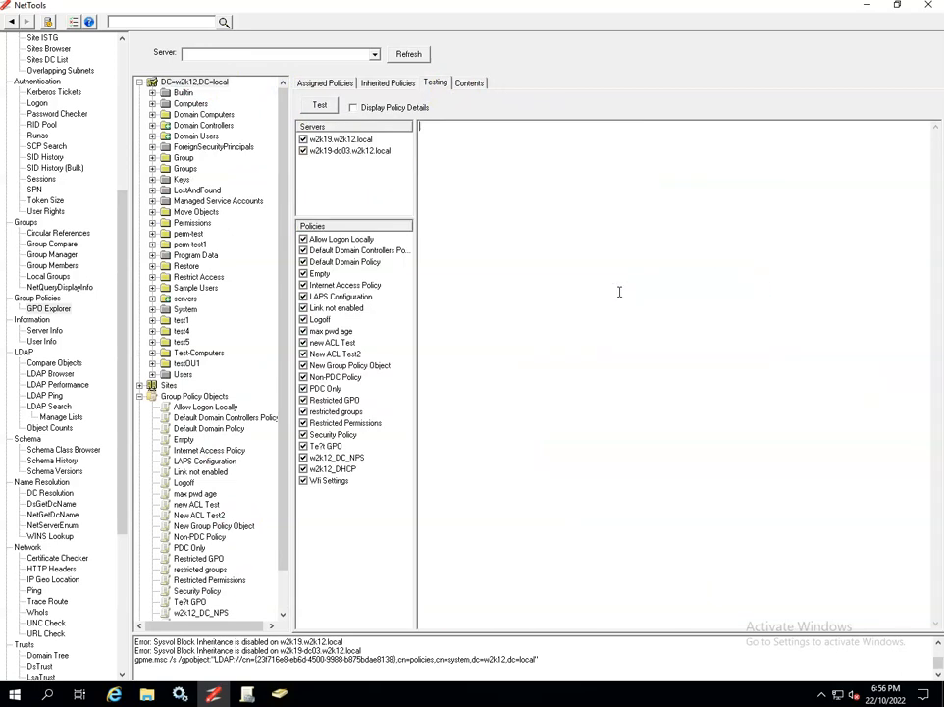
{"action": "left_click", "coordinate": [319, 104]}
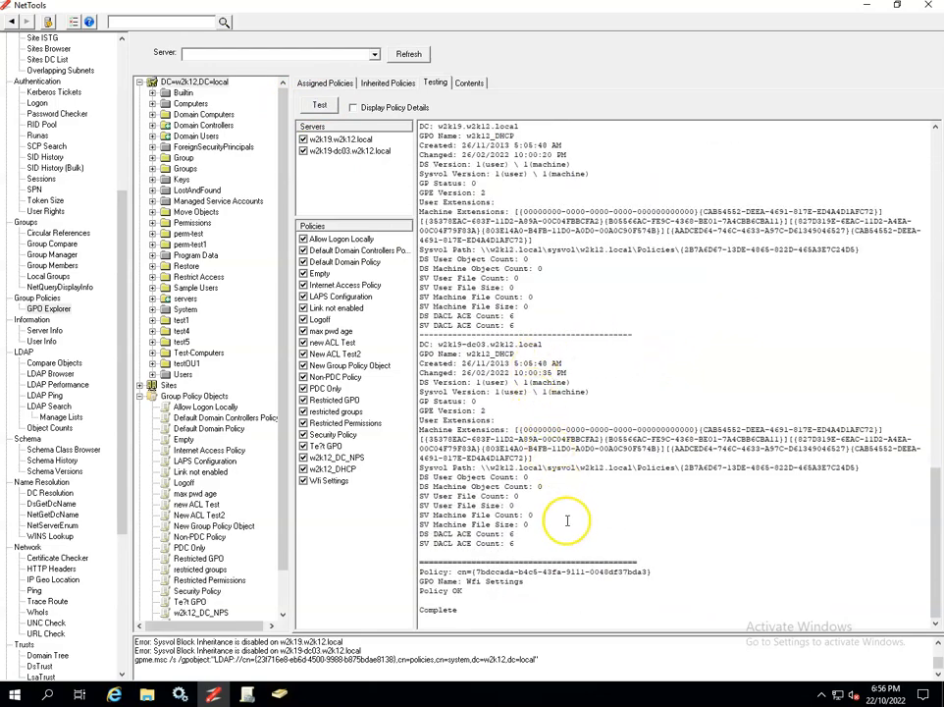
{"action": "scroll", "coordinate": [543, 373], "scroll_direction": "up", "scroll_amount": 10}
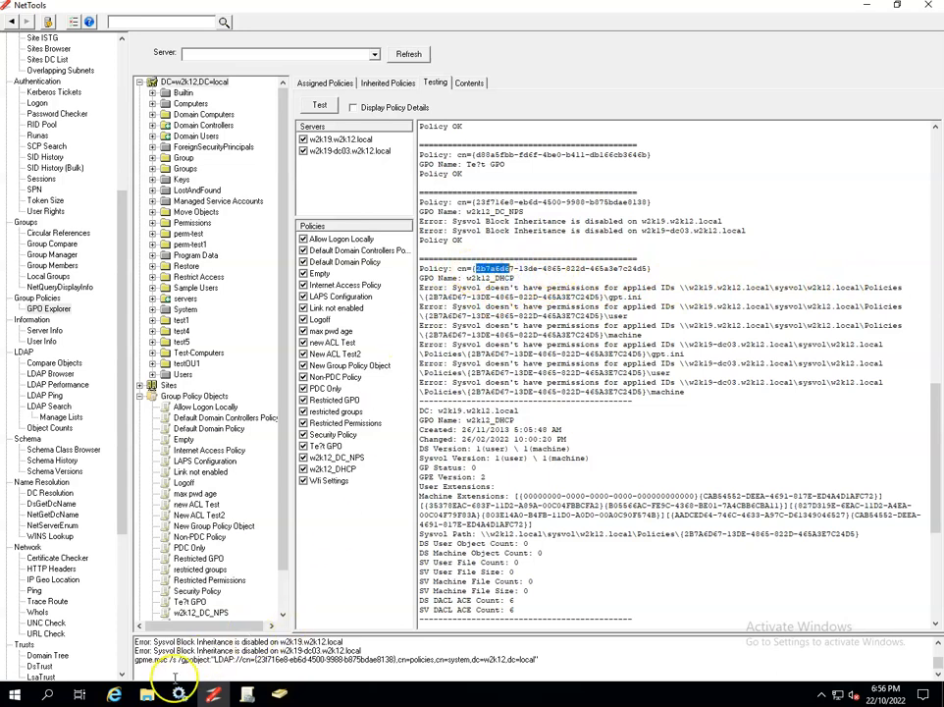
In File Explorer, replace all child object permissions in the {2B7A6D67-13DE-4865-822D-465A3E7C24D5} policy folder with its inheritable entries.
{"action": "left_click", "coordinate": [147, 694]}
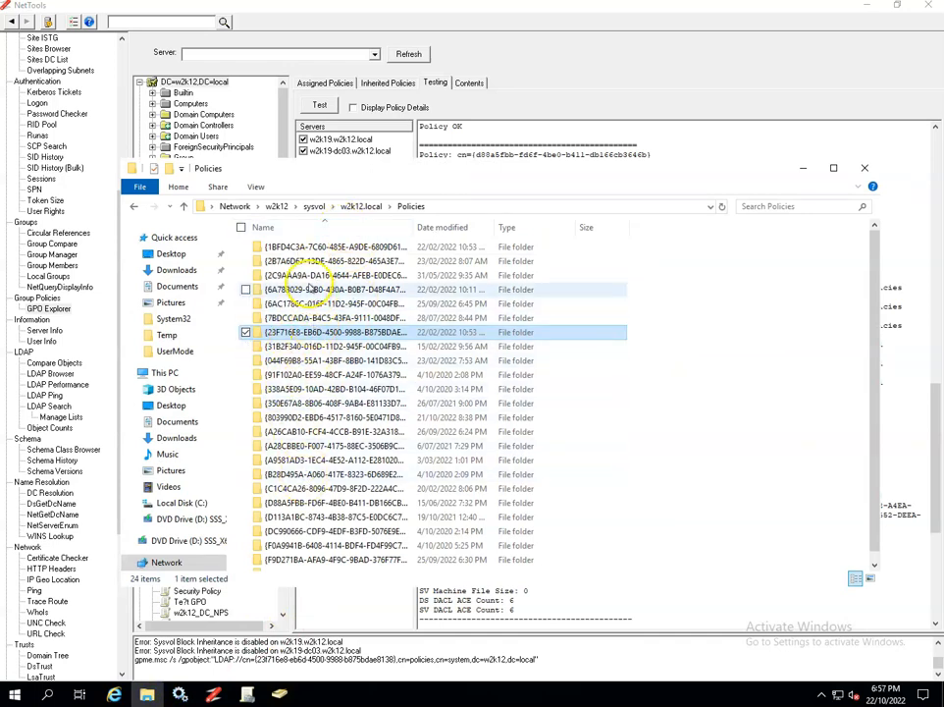
{"action": "right_click", "coordinate": [314, 260]}
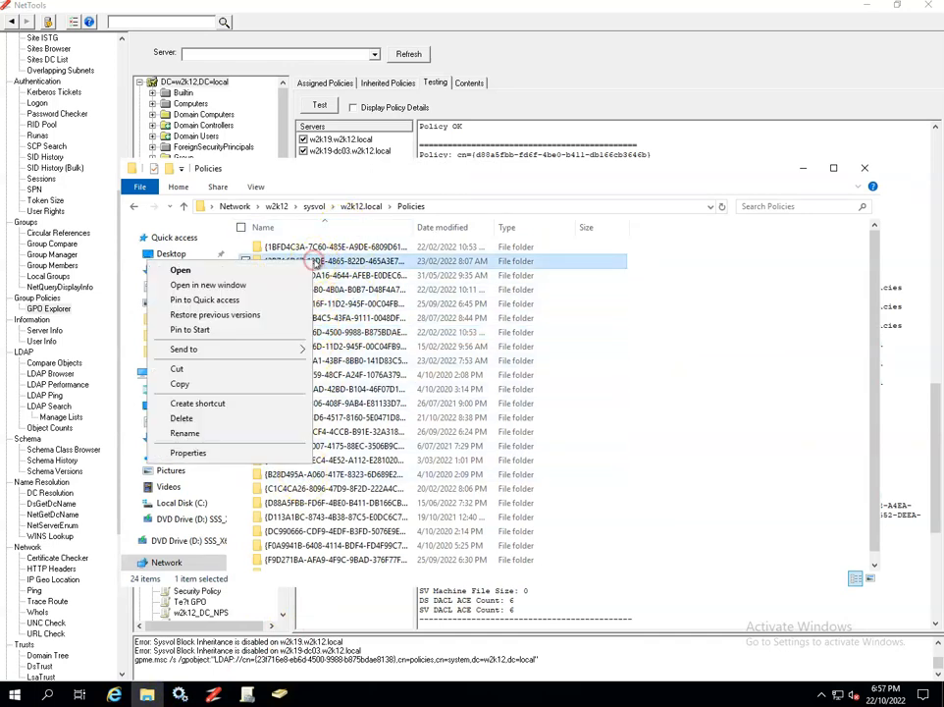
{"action": "left_click", "coordinate": [216, 452]}
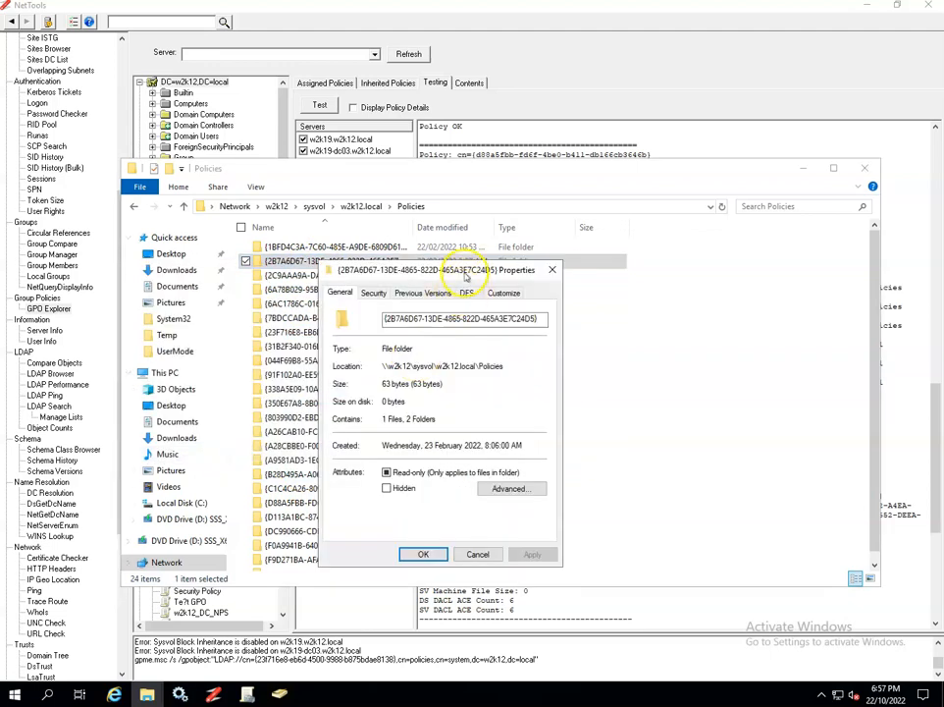
{"action": "left_click", "coordinate": [374, 294]}
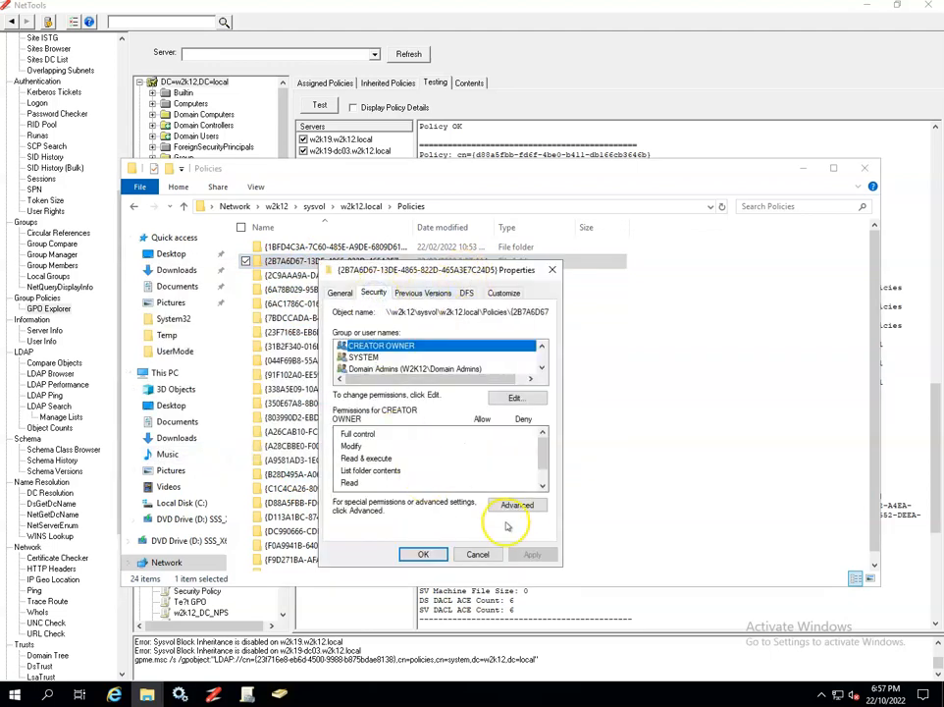
{"action": "left_click", "coordinate": [517, 506]}
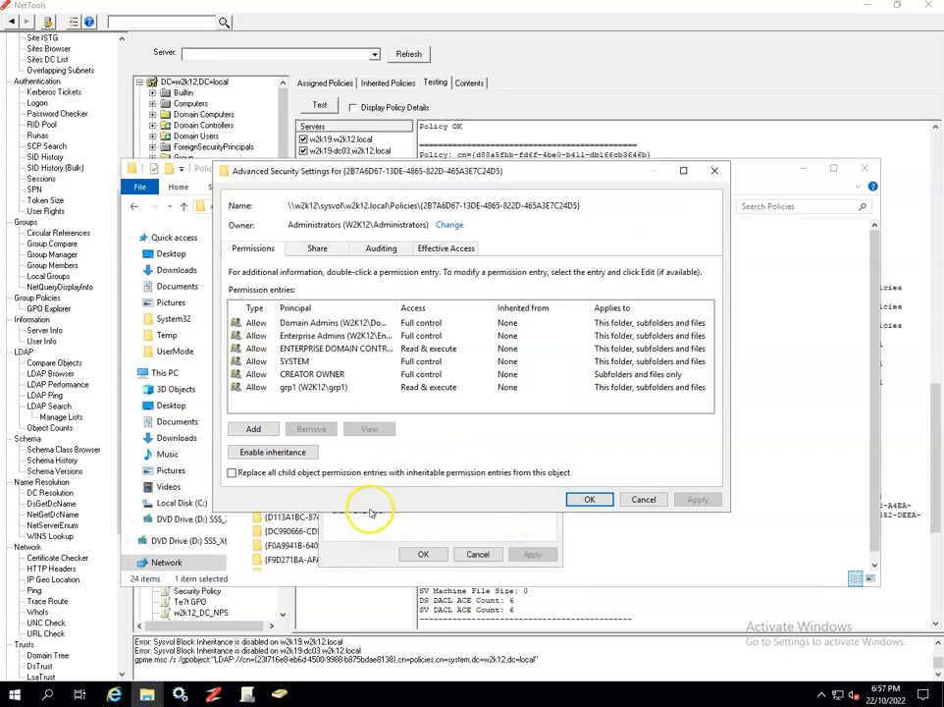
{"action": "left_click", "coordinate": [272, 473]}
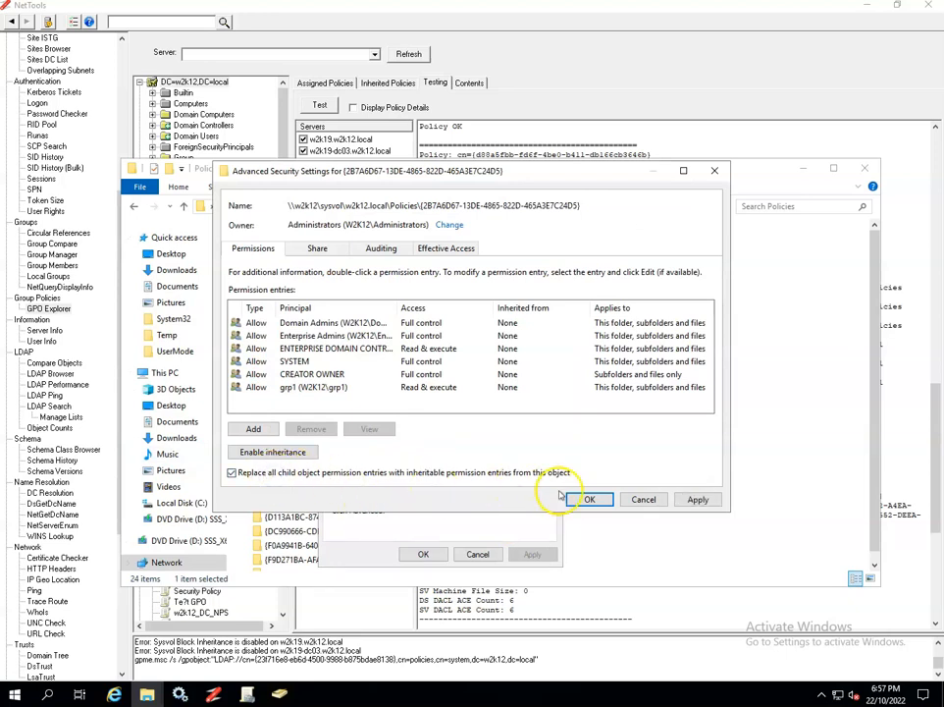
{"action": "left_click", "coordinate": [578, 502]}
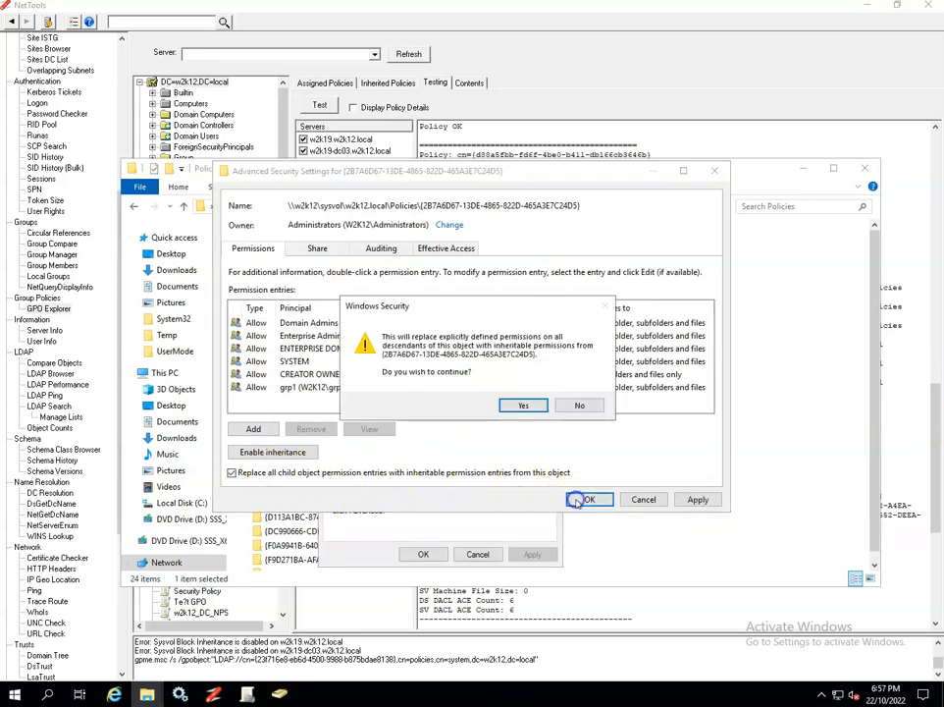
{"action": "left_click", "coordinate": [523, 408]}
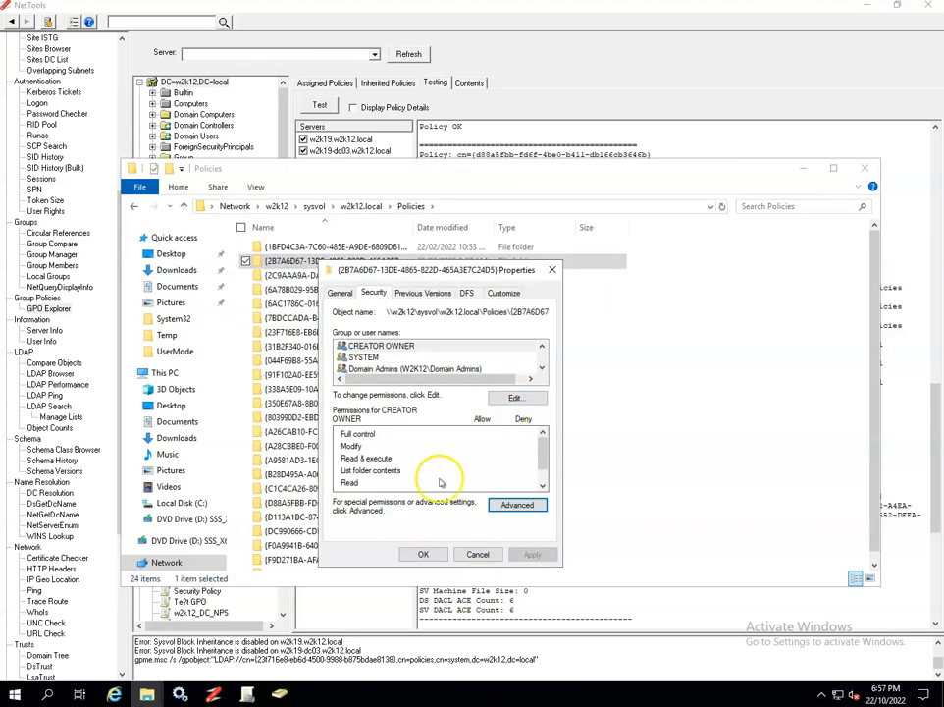
{"action": "left_click", "coordinate": [424, 554]}
{"action": "left_click", "coordinate": [551, 105]}
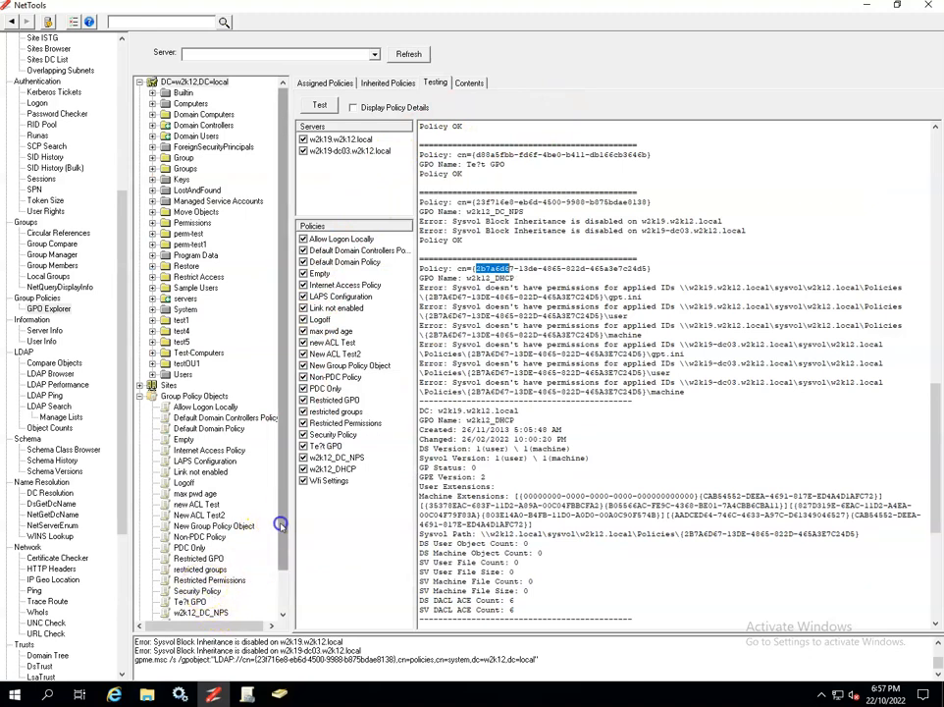
Run the individual policy test on w2k12_DHCP in NetTools and review the Sysvol permission results.
{"action": "scroll", "coordinate": [275, 549], "scroll_direction": "down", "scroll_amount": 2}
{"action": "left_click", "coordinate": [199, 580]}
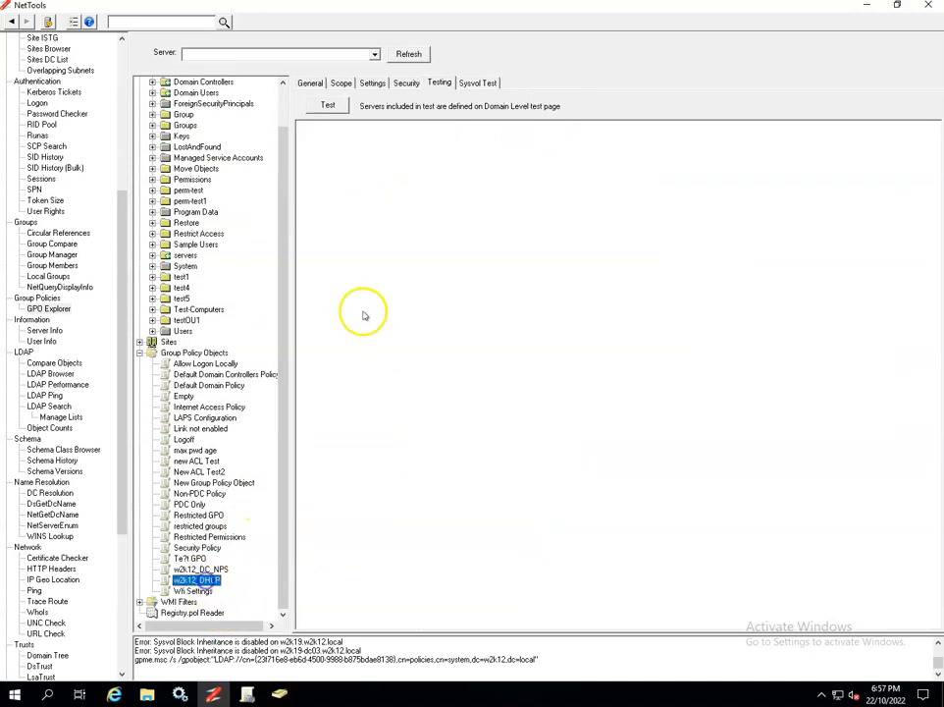
{"action": "left_click", "coordinate": [326, 104]}
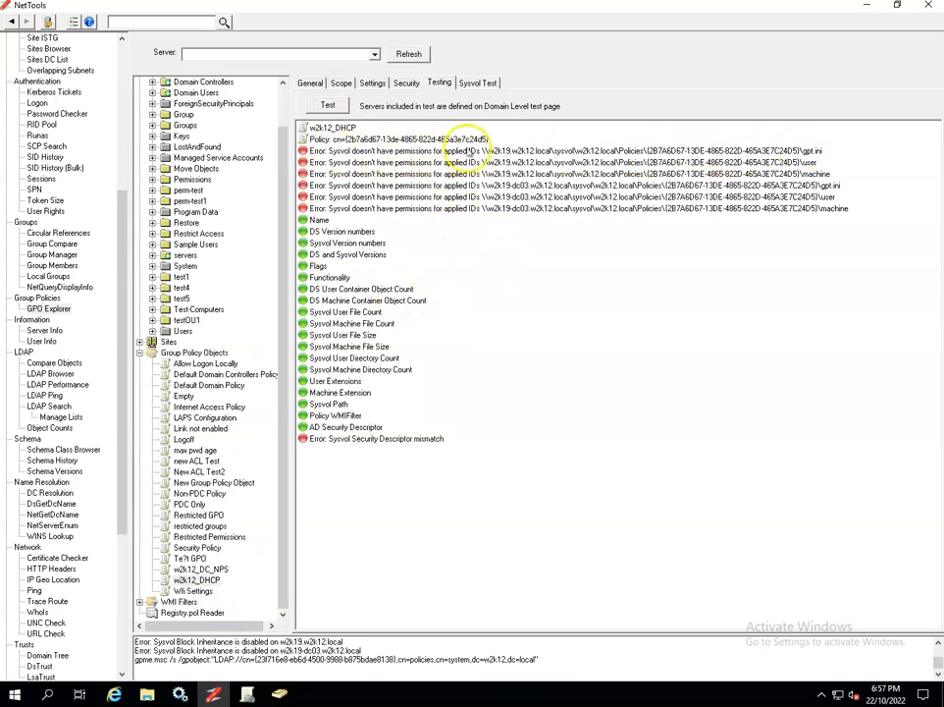
Run the Sysvol test on w2k12_DHCP and compare the policy's security entries with the individual test results.
{"action": "left_click", "coordinate": [479, 82]}
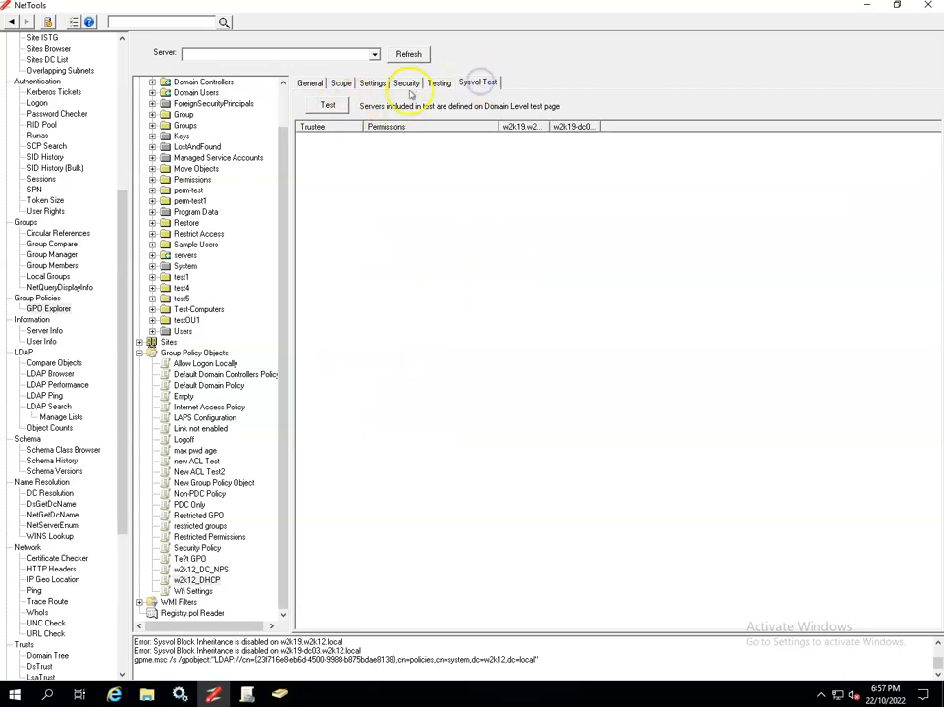
{"action": "left_click", "coordinate": [329, 107]}
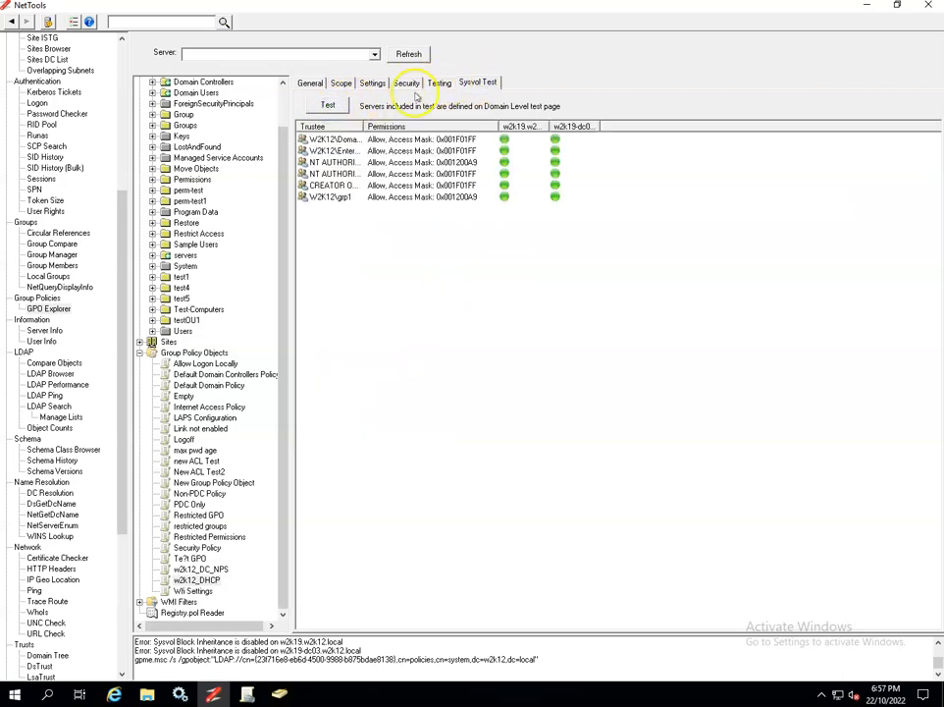
{"action": "left_click", "coordinate": [437, 84]}
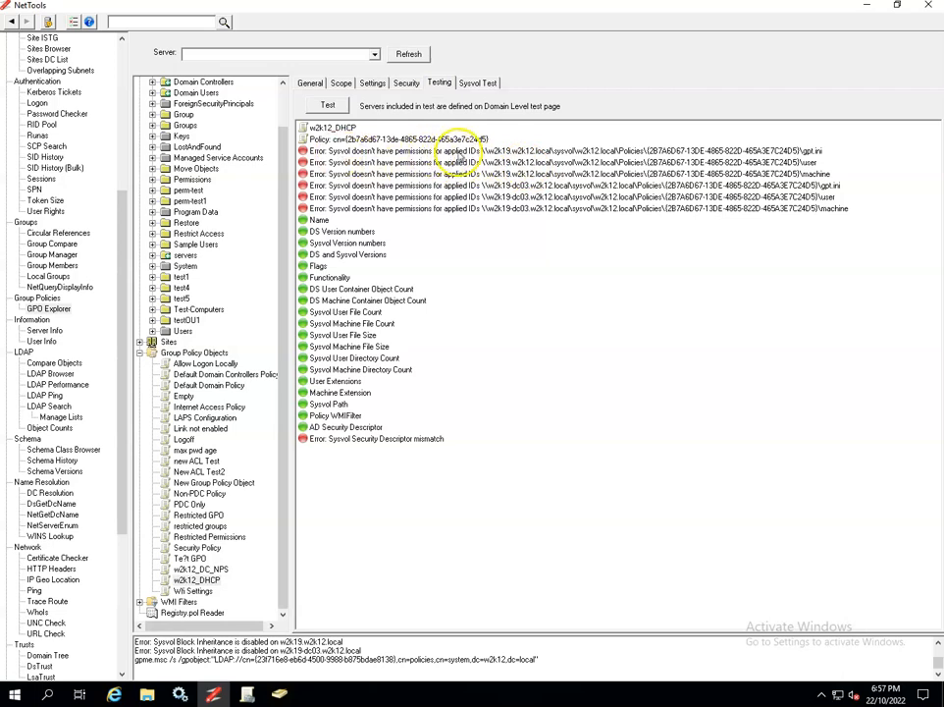
{"action": "left_click", "coordinate": [406, 84]}
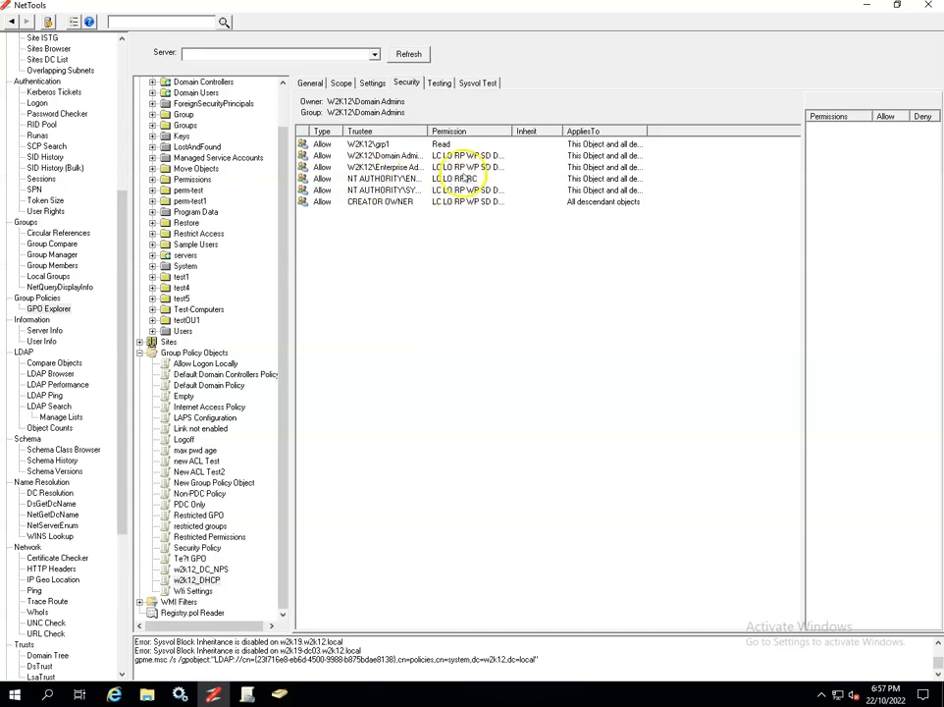
{"action": "left_click", "coordinate": [443, 85]}
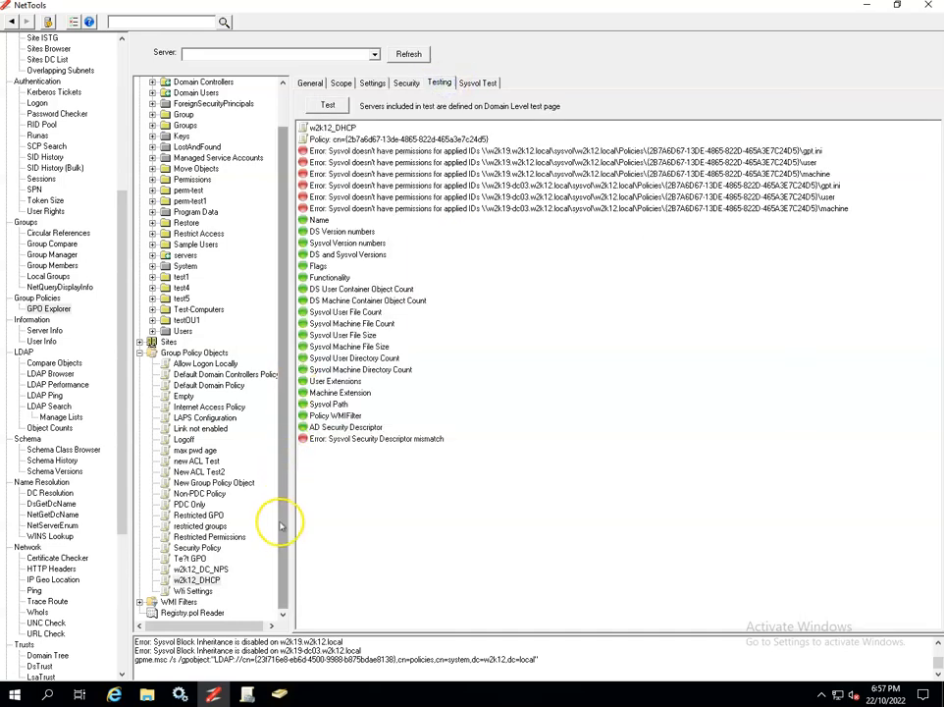
In Group Policy Management, add Authenticated Users to the advanced delegation security settings of w2k12_DHCP.
{"action": "left_click", "coordinate": [247, 694]}
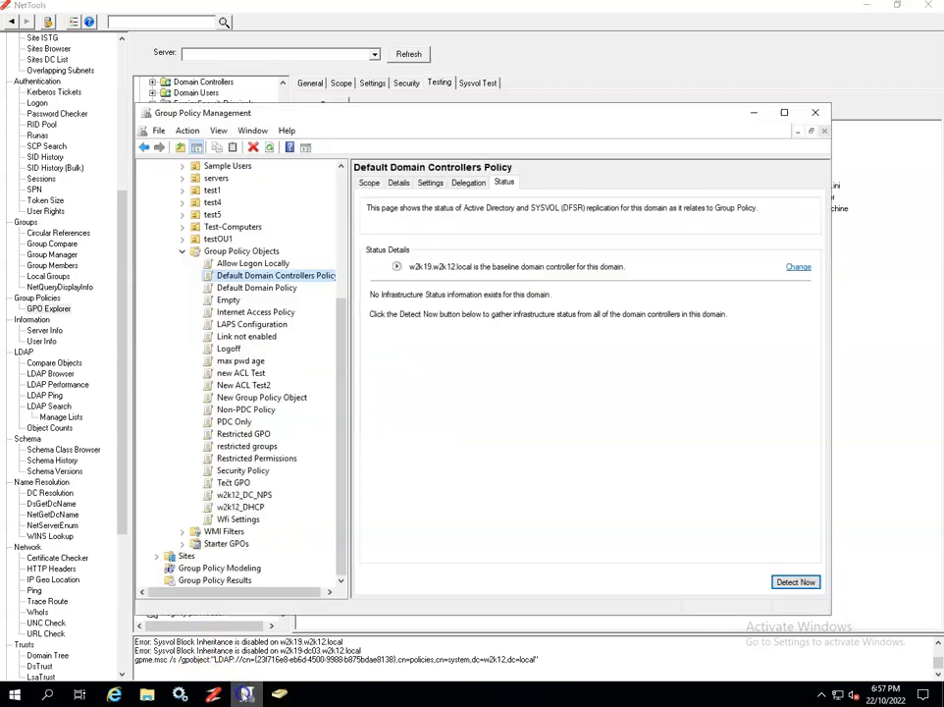
{"action": "left_click", "coordinate": [239, 507]}
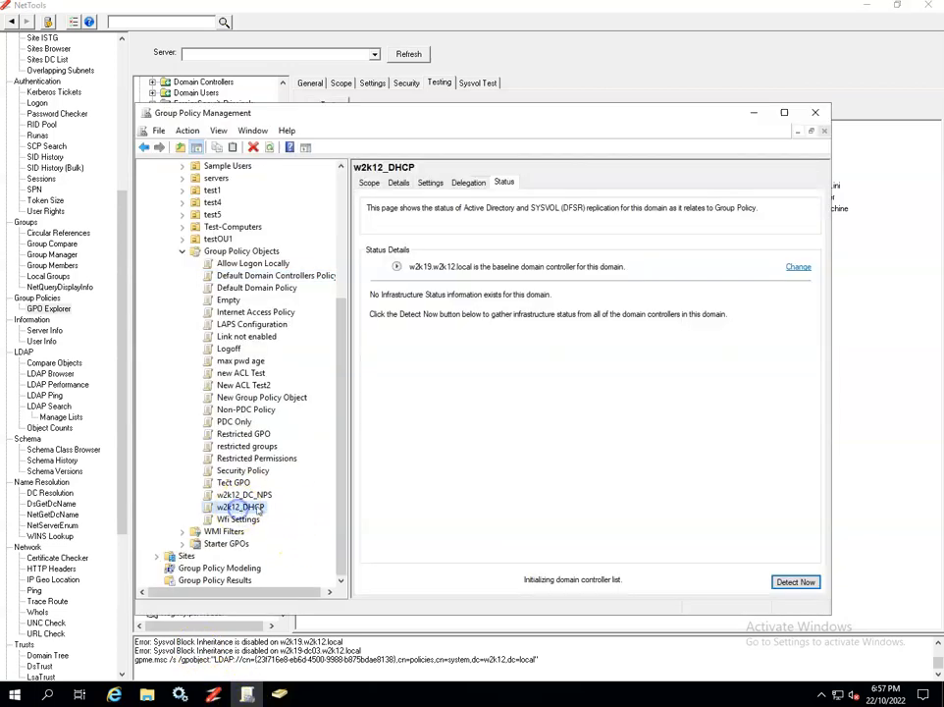
{"action": "left_click", "coordinate": [465, 183]}
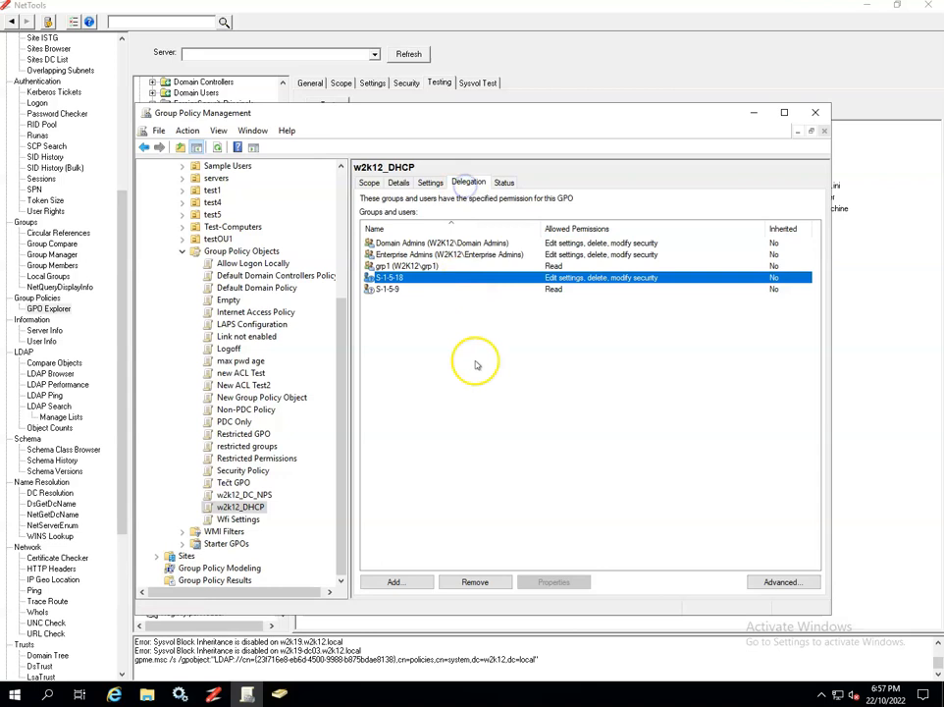
{"action": "left_click", "coordinate": [775, 582]}
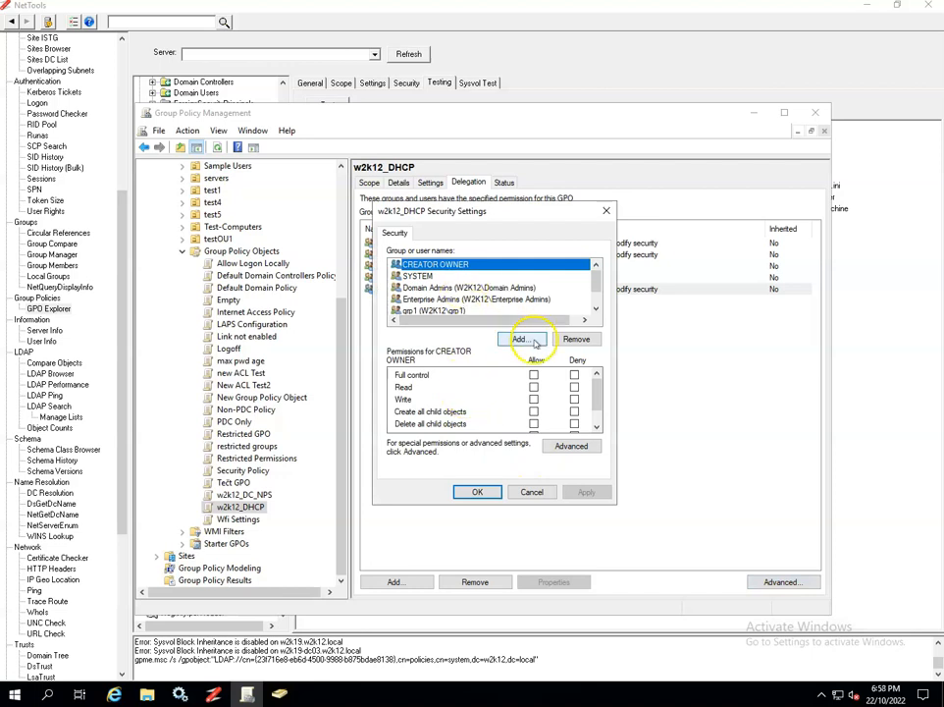
{"action": "left_click", "coordinate": [527, 342]}
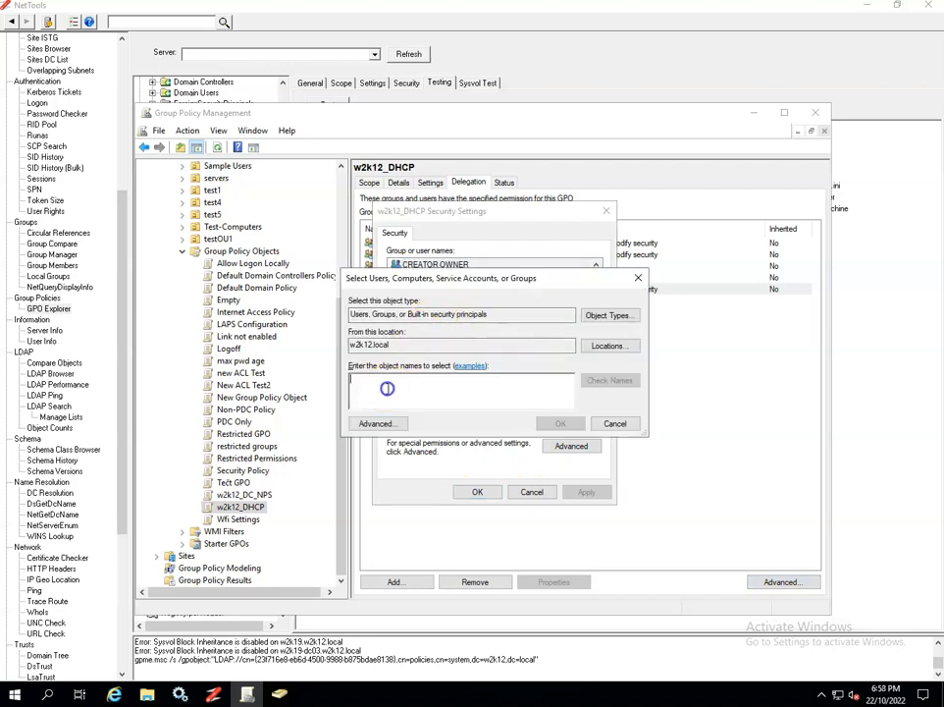
{"action": "type", "text": "AUTHENTICATED USERS"}
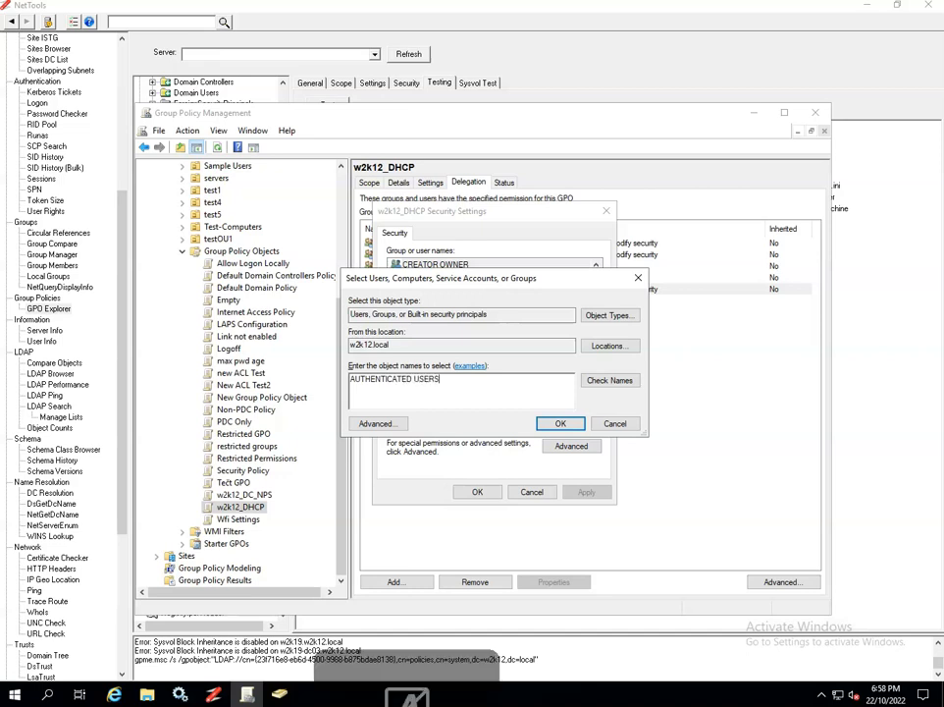
{"action": "key", "text": "Return"}
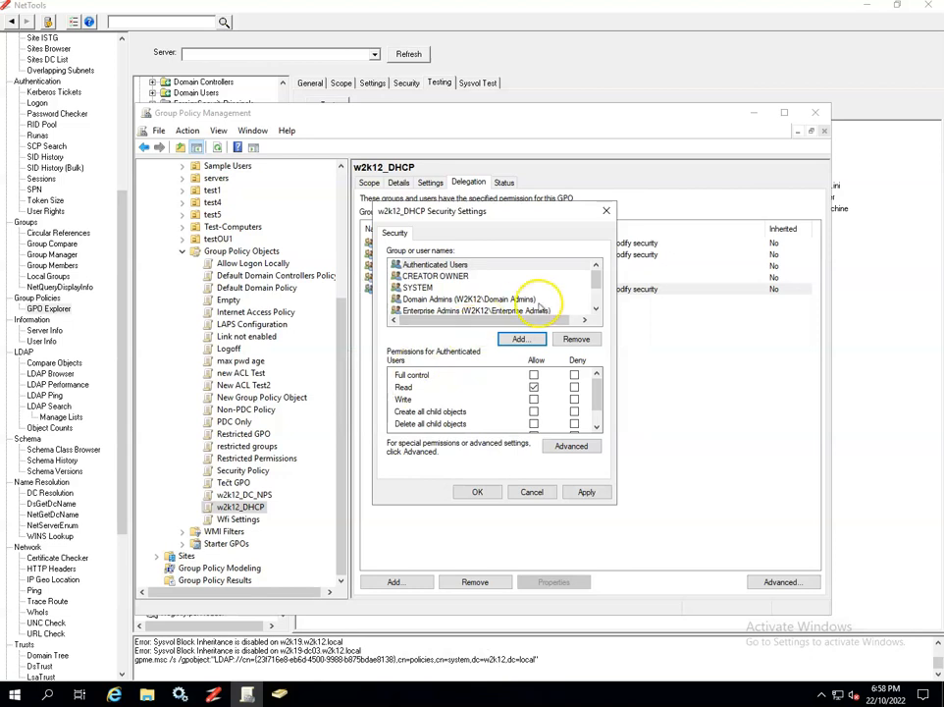
Allow Apply group policy for Authenticated Users on w2k12_DHCP, save the security settings and minimize Group Policy Management.
{"action": "left_click", "coordinate": [595, 430]}
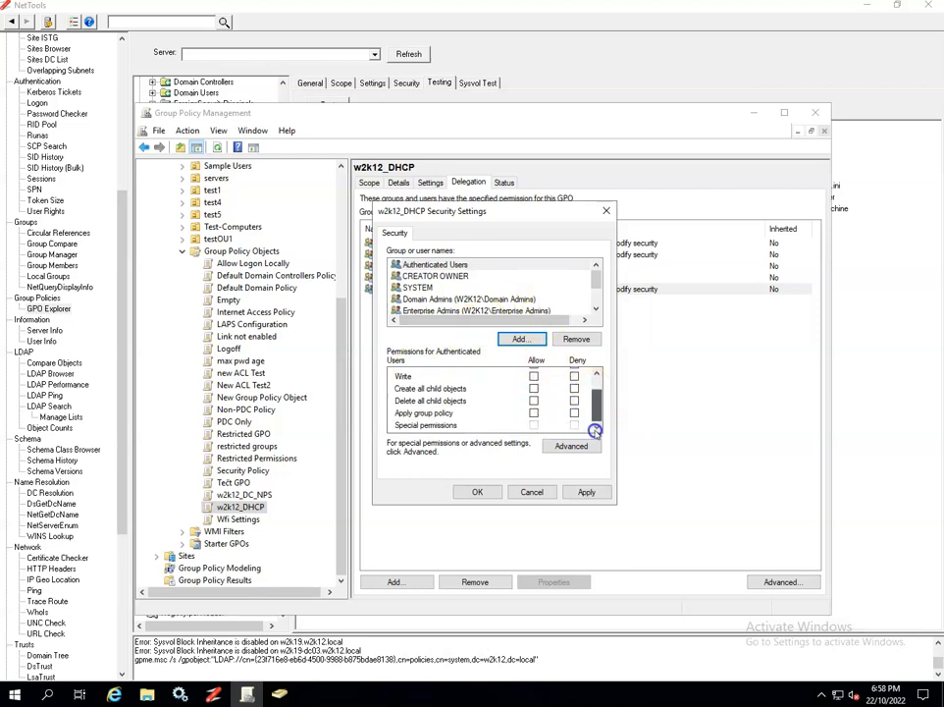
{"action": "left_click", "coordinate": [533, 412]}
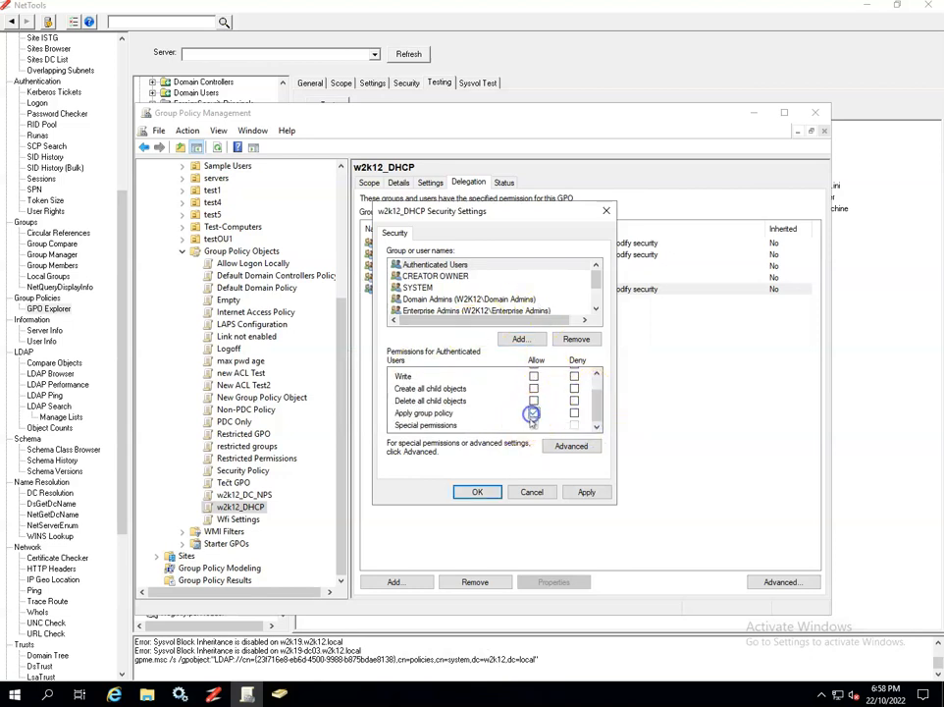
{"action": "left_click", "coordinate": [473, 494]}
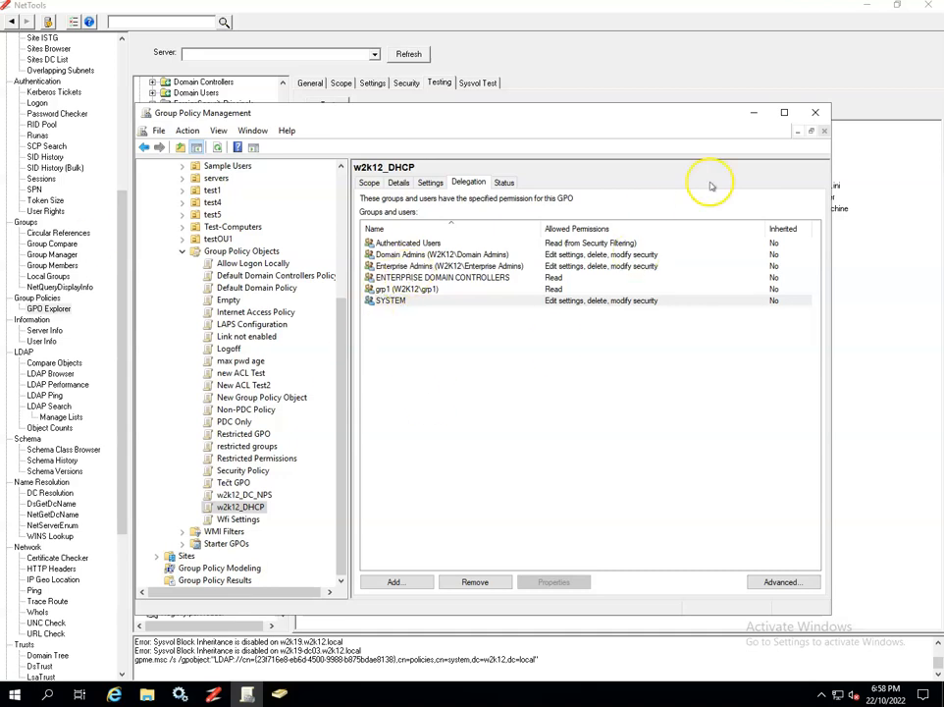
{"action": "left_click", "coordinate": [753, 113]}
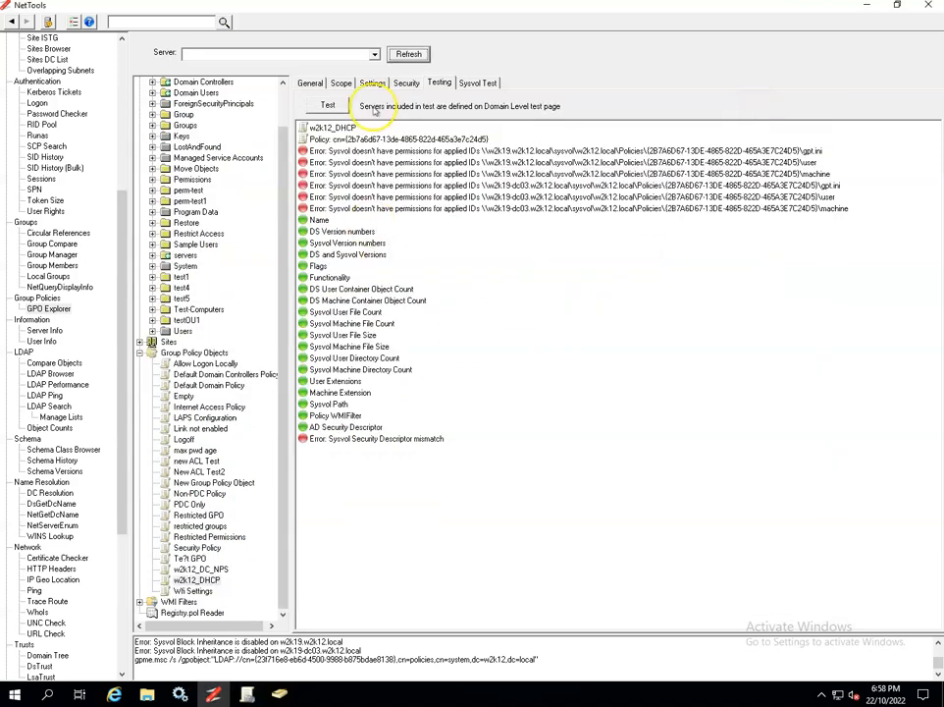
Rerun the individual policy test and the Sysvol test on w2k12_DHCP to compare permissions between the domain controllers.
{"action": "left_click", "coordinate": [332, 105]}
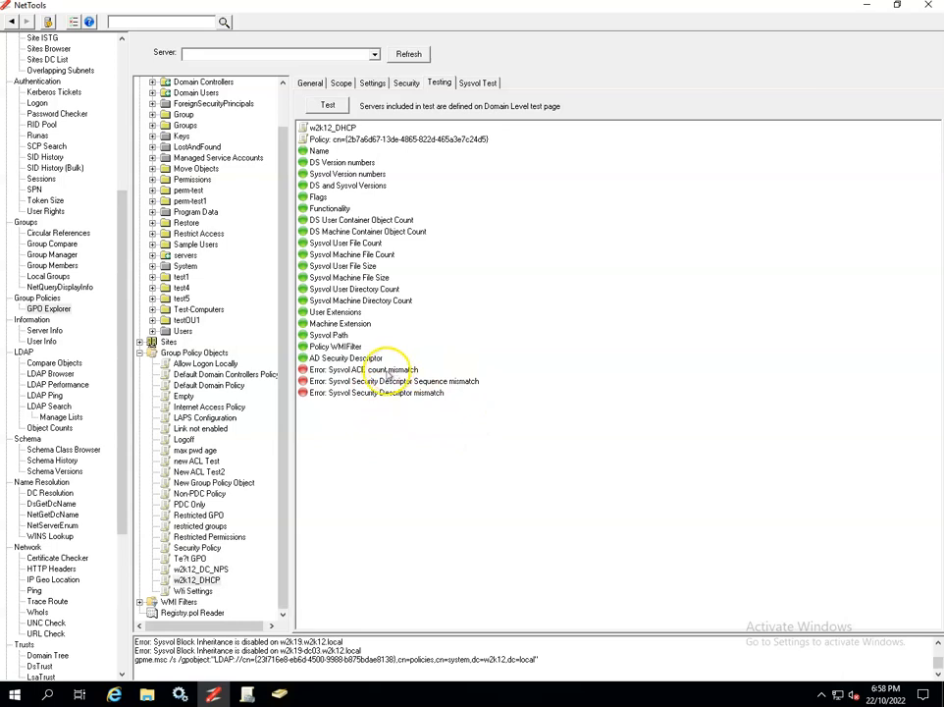
{"action": "left_click", "coordinate": [475, 83]}
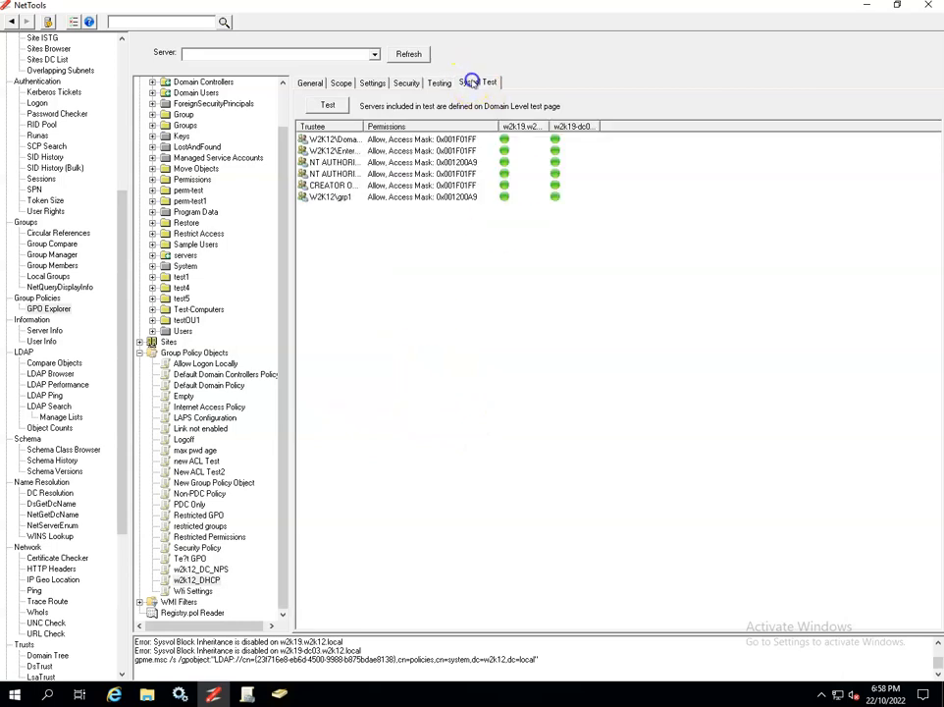
{"action": "left_click", "coordinate": [330, 106]}
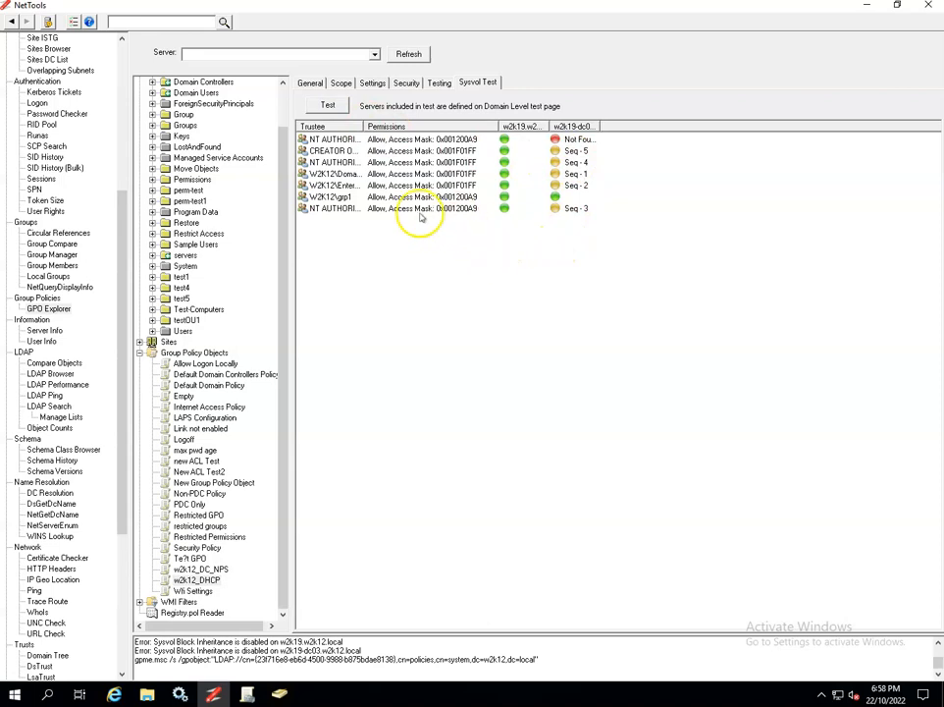
Repeat the Sysvol and individual policy tests on w2k12_DHCP to check for remaining security descriptor differences.
{"action": "left_click", "coordinate": [328, 106]}
{"action": "left_click", "coordinate": [440, 84]}
{"action": "left_click", "coordinate": [328, 104]}
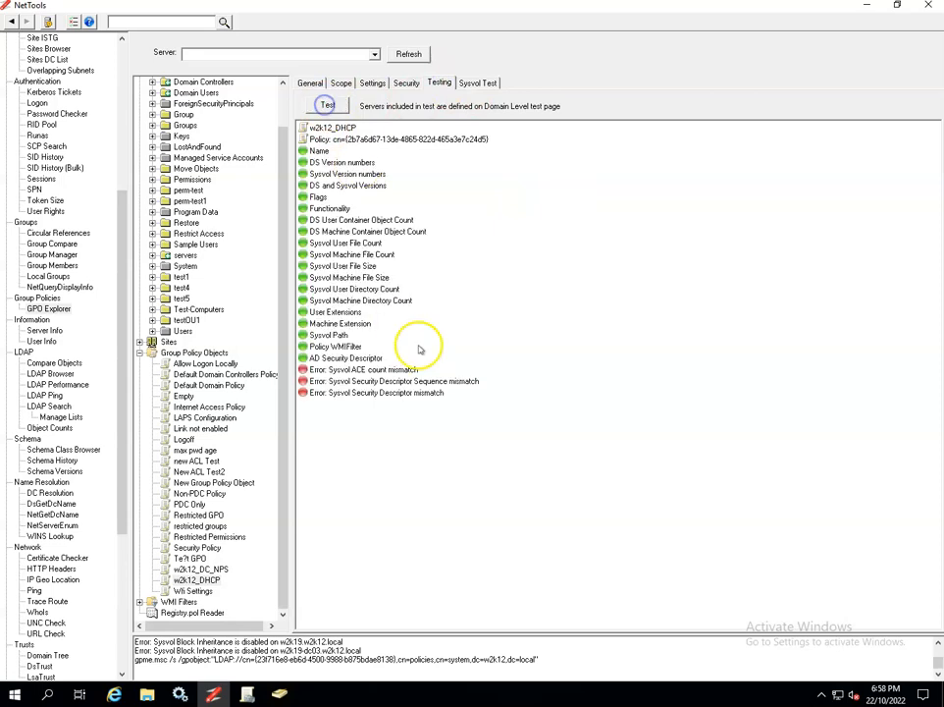
{"action": "left_click", "coordinate": [484, 86]}
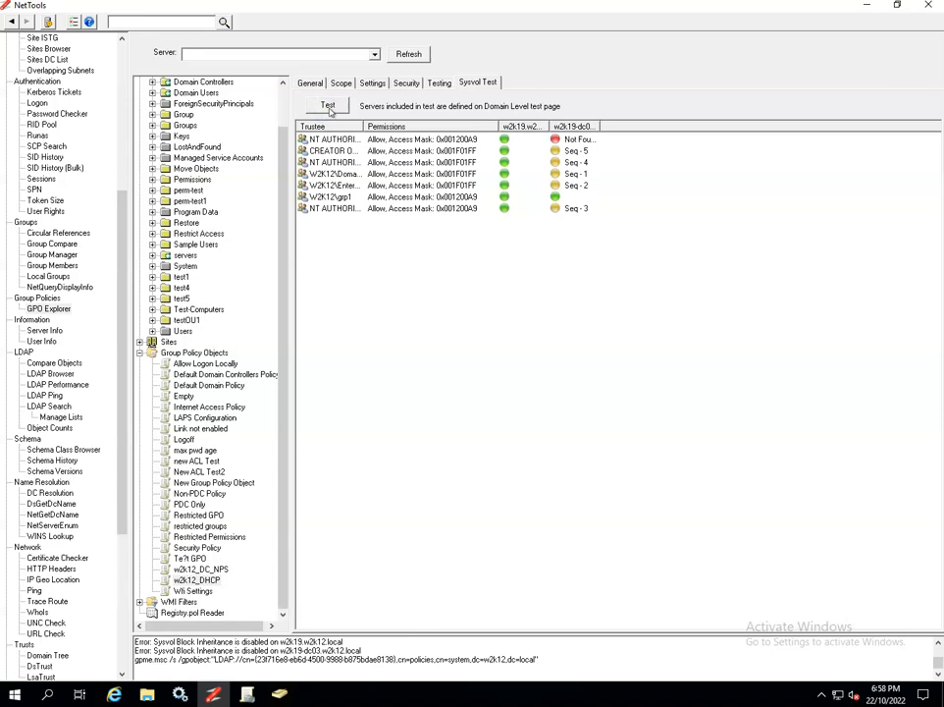
{"action": "left_click", "coordinate": [335, 108]}
{"action": "left_click", "coordinate": [332, 107]}
{"action": "left_click", "coordinate": [330, 107]}
{"action": "left_click", "coordinate": [330, 108]}
{"action": "left_click", "coordinate": [440, 84]}
{"action": "left_click", "coordinate": [327, 105]}
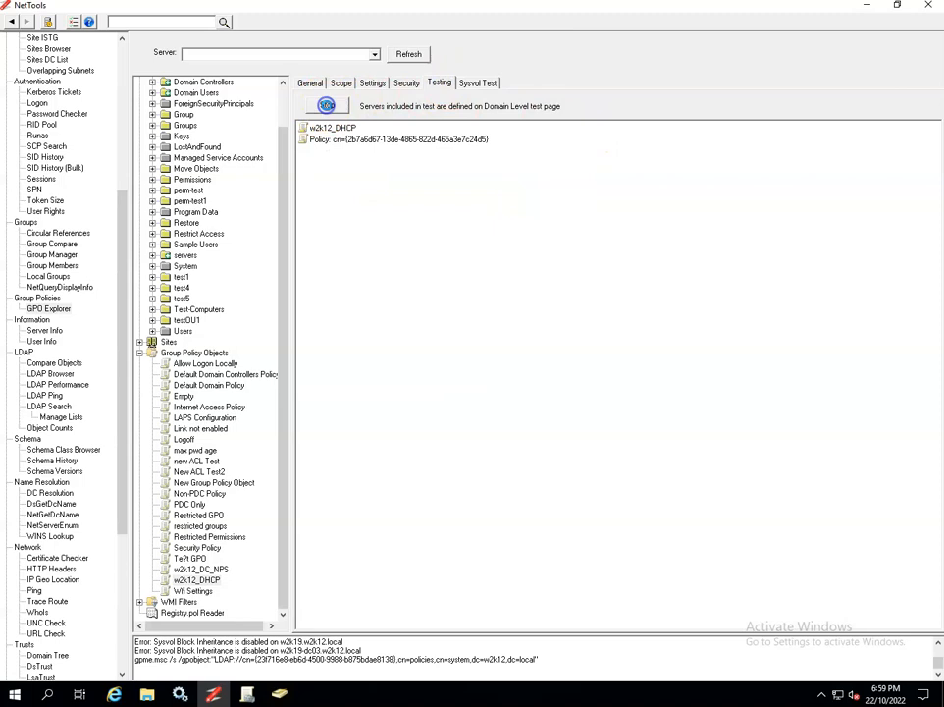
Clear the old domain-level results, rerun the test of all policies on both domain controllers and review the reported errors.
{"action": "left_click_drag", "start_coordinate": [285, 336], "coordinate": [287, 172]}
{"action": "left_click", "coordinate": [196, 82]}
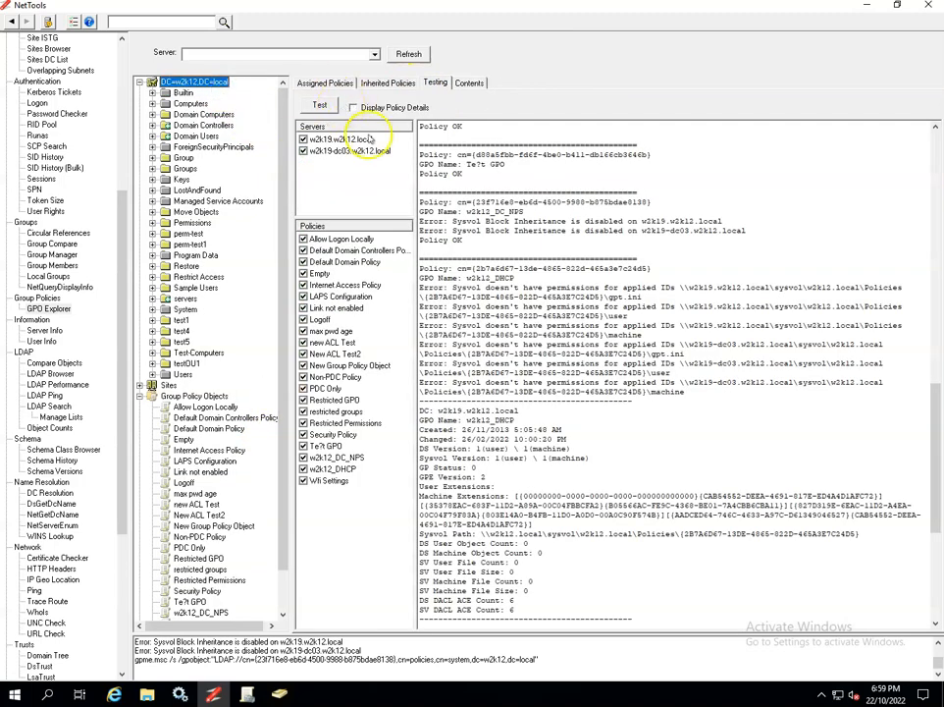
{"action": "right_click", "coordinate": [518, 253]}
{"action": "left_click", "coordinate": [556, 345]}
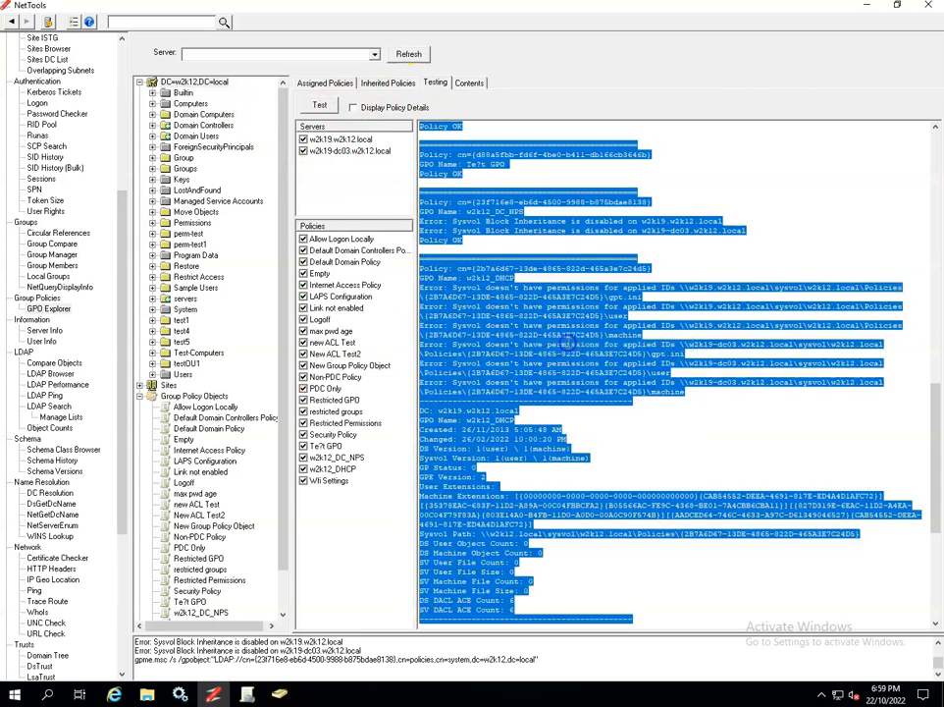
{"action": "key", "text": "Delete"}
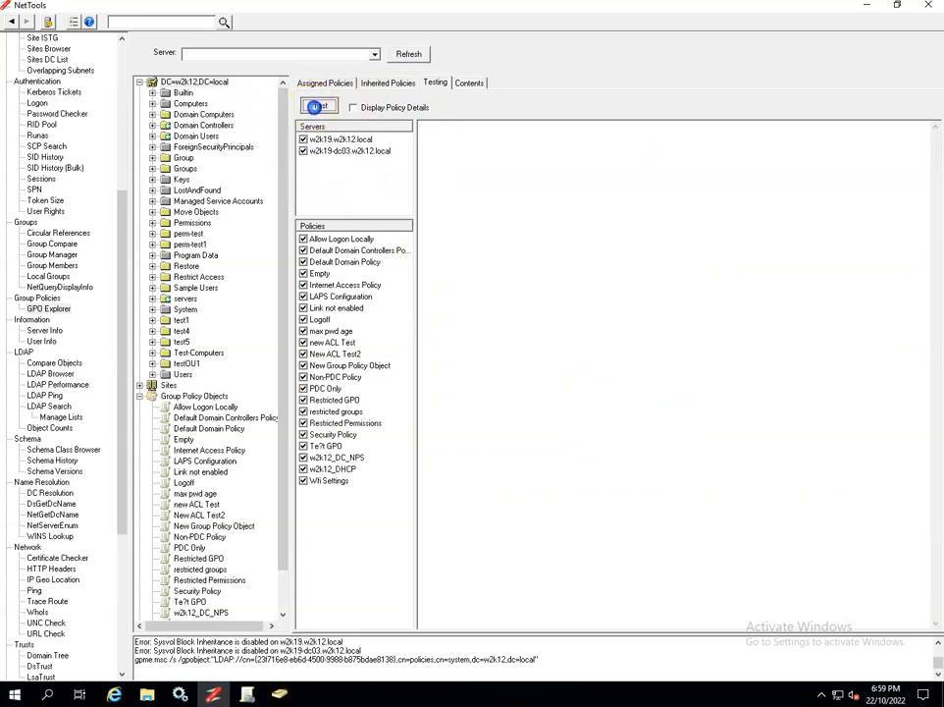
{"action": "left_click", "coordinate": [316, 106]}
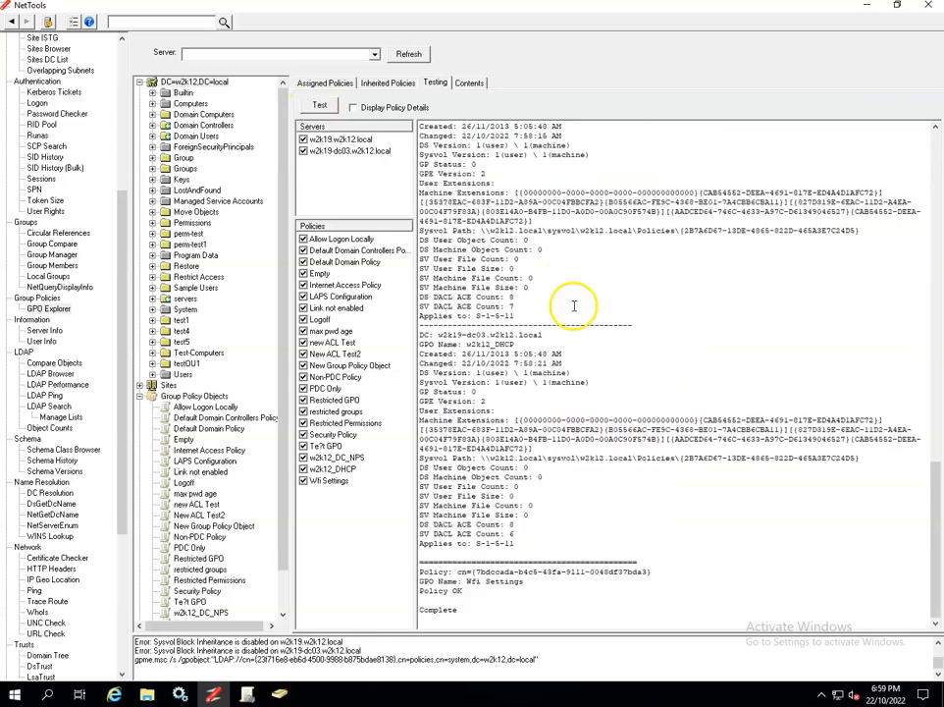
{"action": "scroll", "coordinate": [569, 320], "scroll_direction": "up", "scroll_amount": 7}
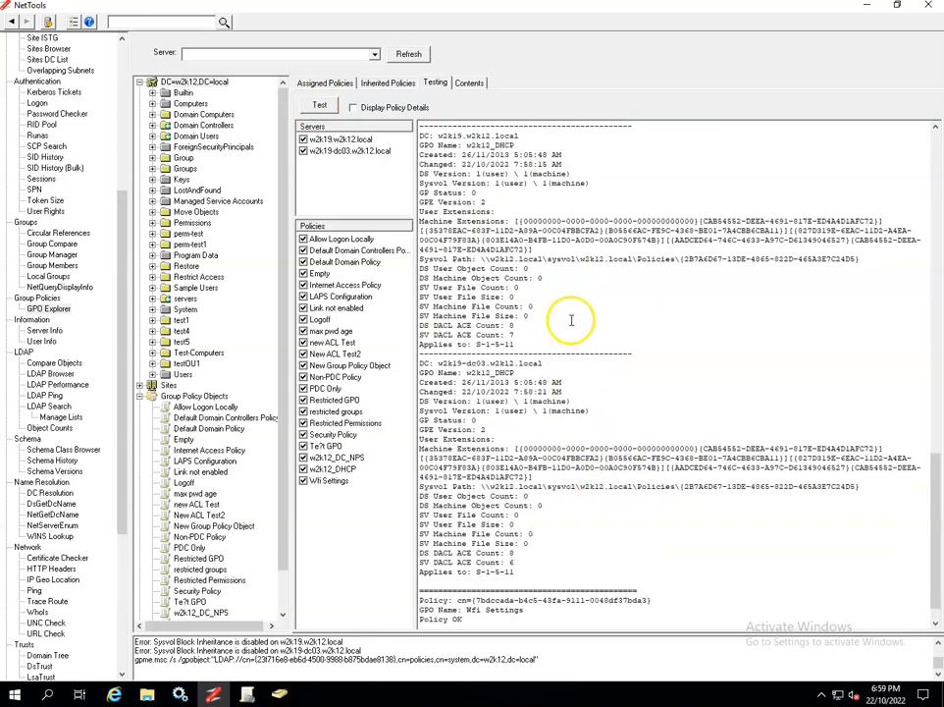
{"action": "scroll", "coordinate": [574, 323], "scroll_direction": "up", "scroll_amount": 3}
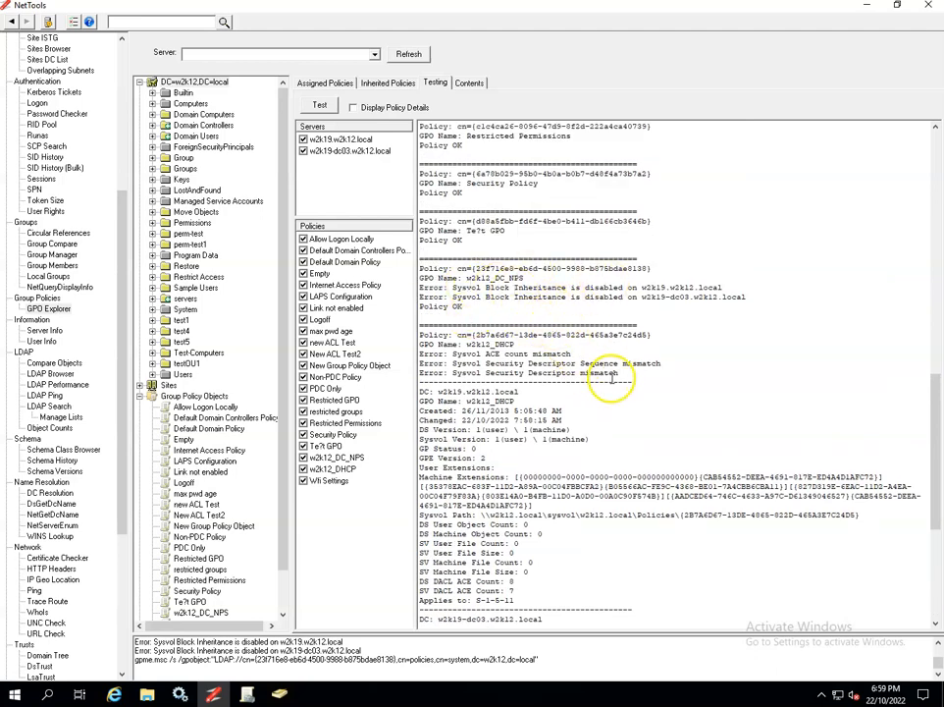
{"action": "scroll", "coordinate": [599, 426], "scroll_direction": "up", "scroll_amount": 3}
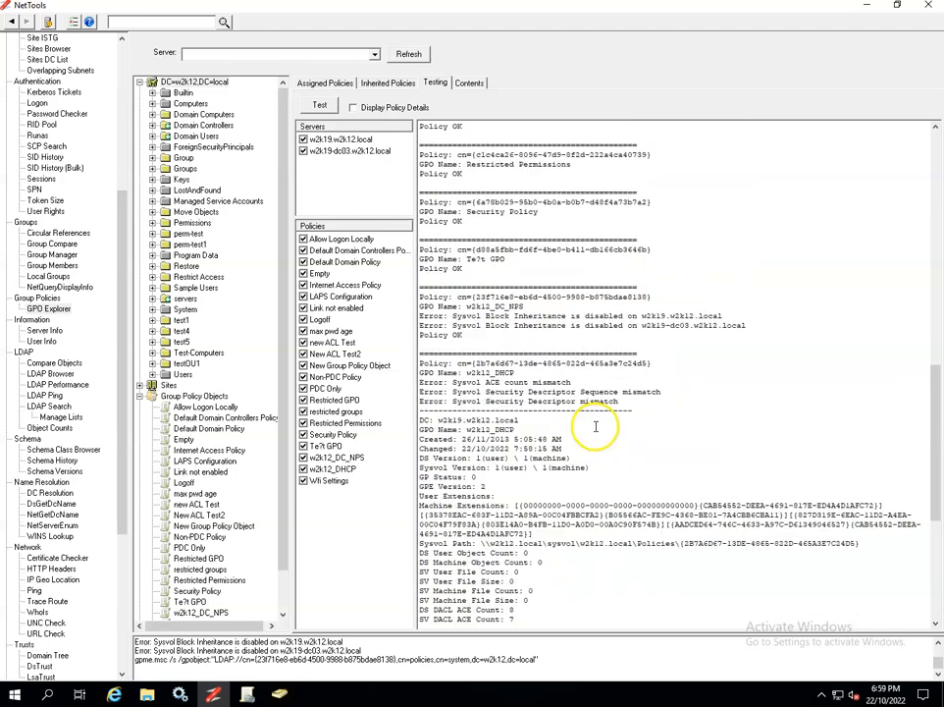
{"action": "scroll", "coordinate": [596, 425], "scroll_direction": "up", "scroll_amount": 1}
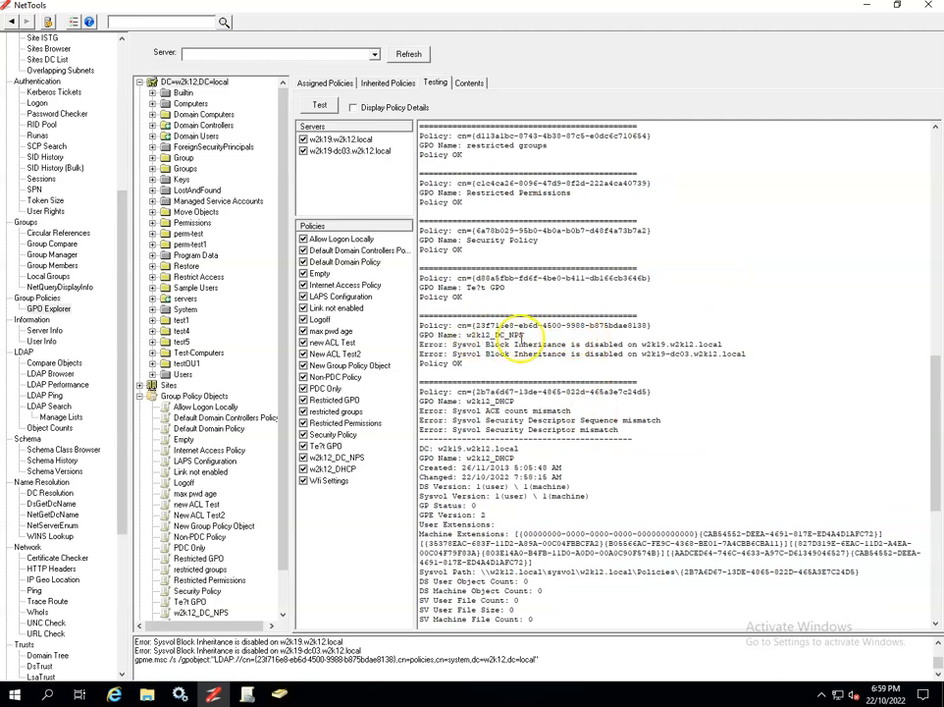
{"action": "scroll", "coordinate": [285, 541], "scroll_direction": "down", "scroll_amount": 1}
Examine the security entries of w2k12_DC_NPS and open the policy object in the AD Permissions Browser.
{"action": "left_click", "coordinate": [197, 569]}
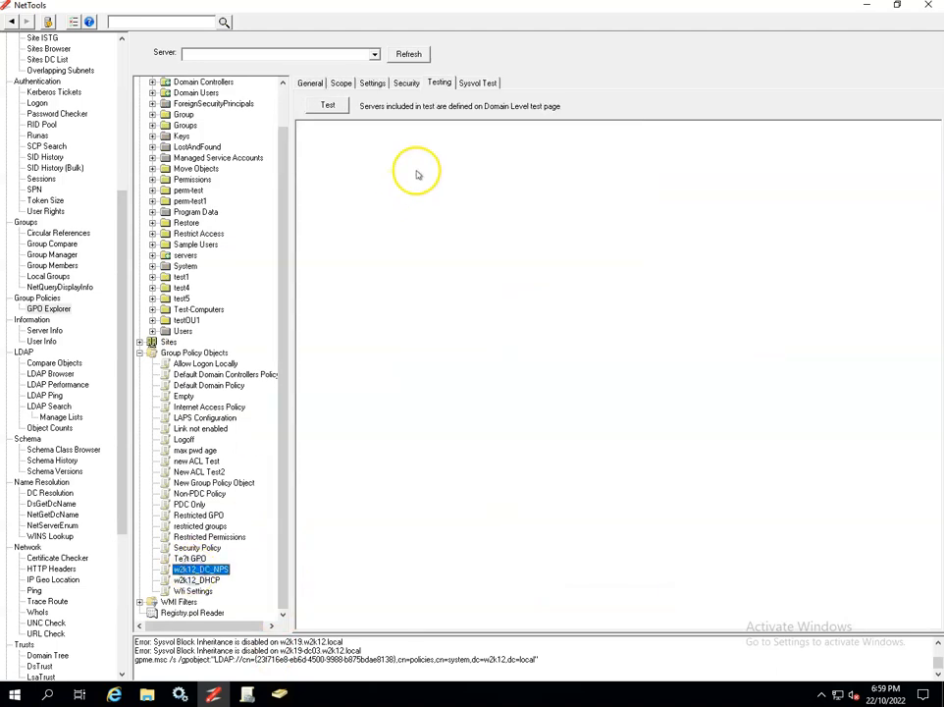
{"action": "left_click", "coordinate": [405, 83]}
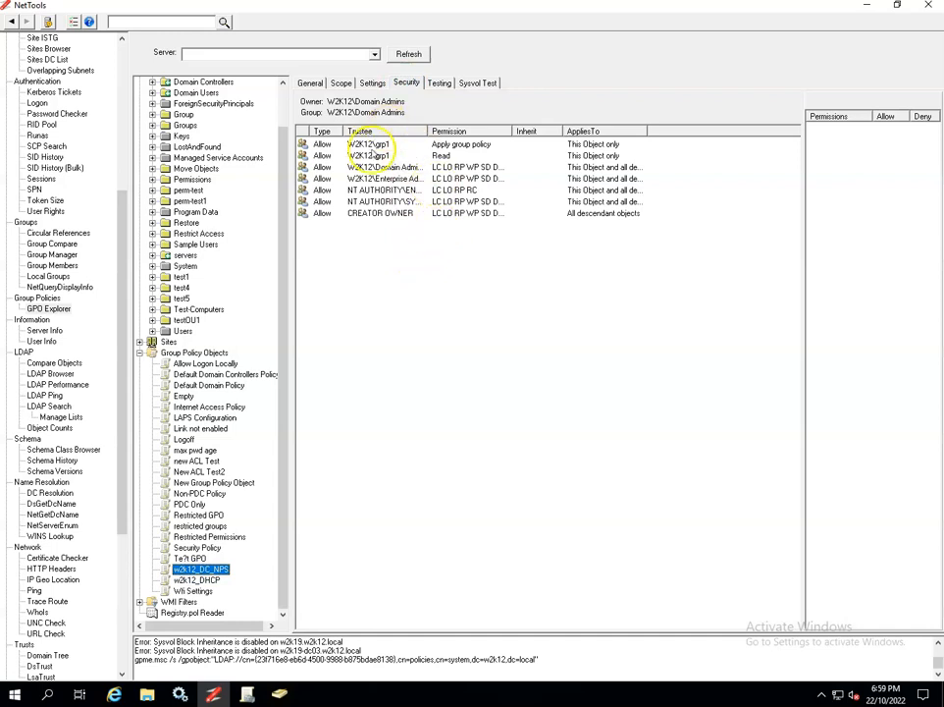
{"action": "right_click", "coordinate": [210, 569]}
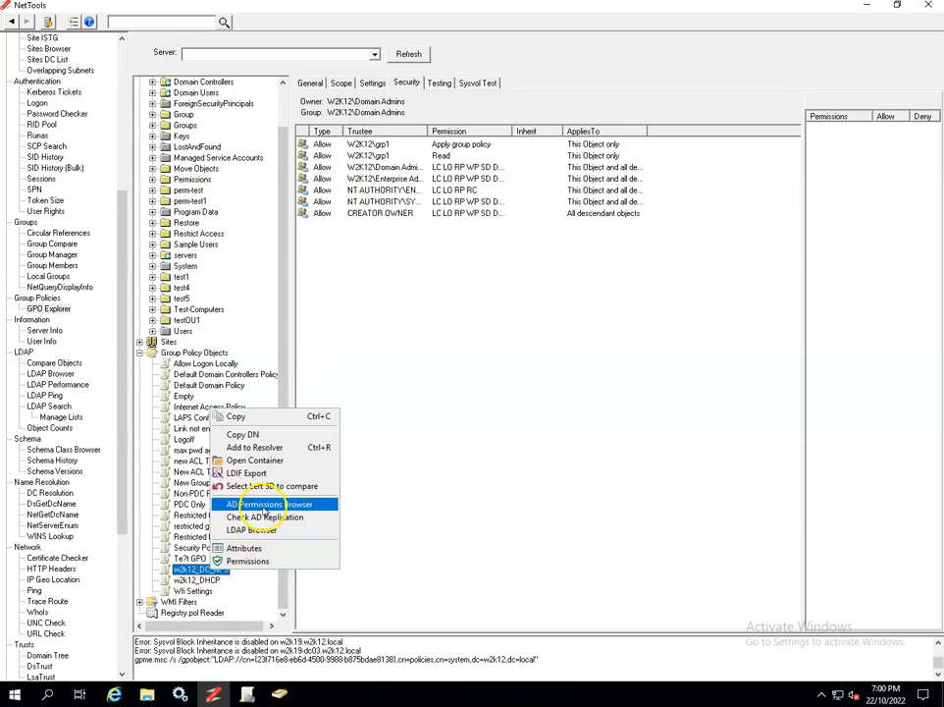
{"action": "left_click", "coordinate": [265, 508]}
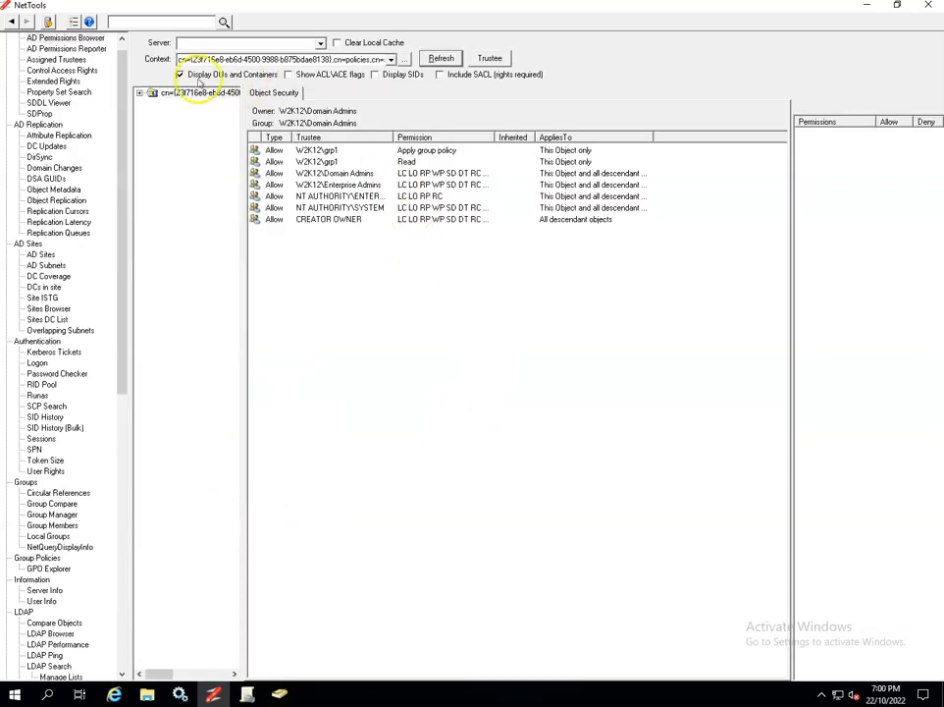
{"action": "left_click", "coordinate": [155, 95]}
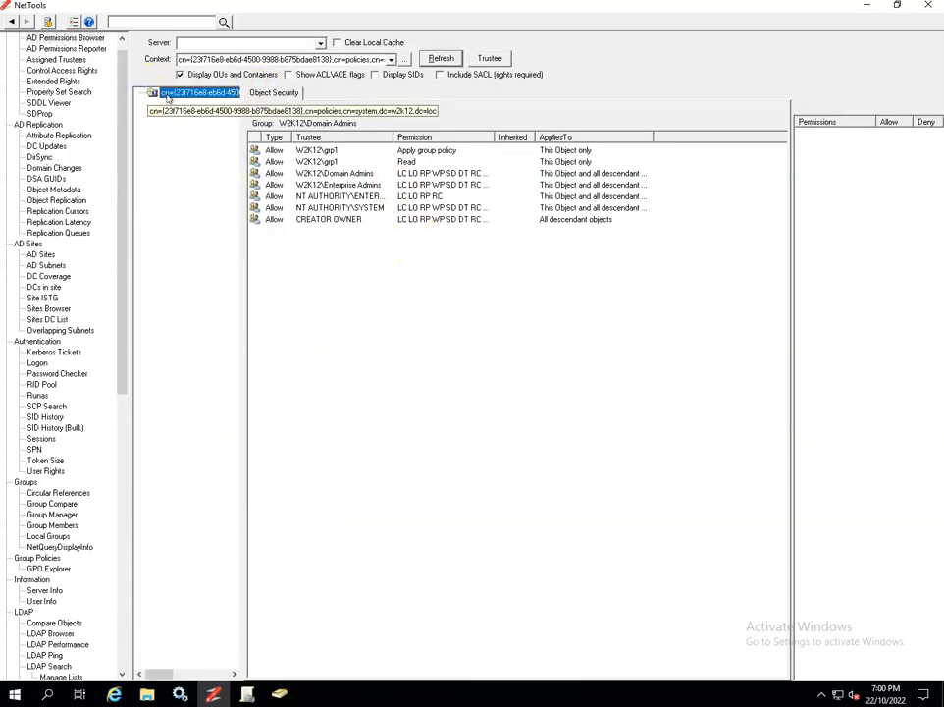
{"action": "left_click", "coordinate": [163, 93]}
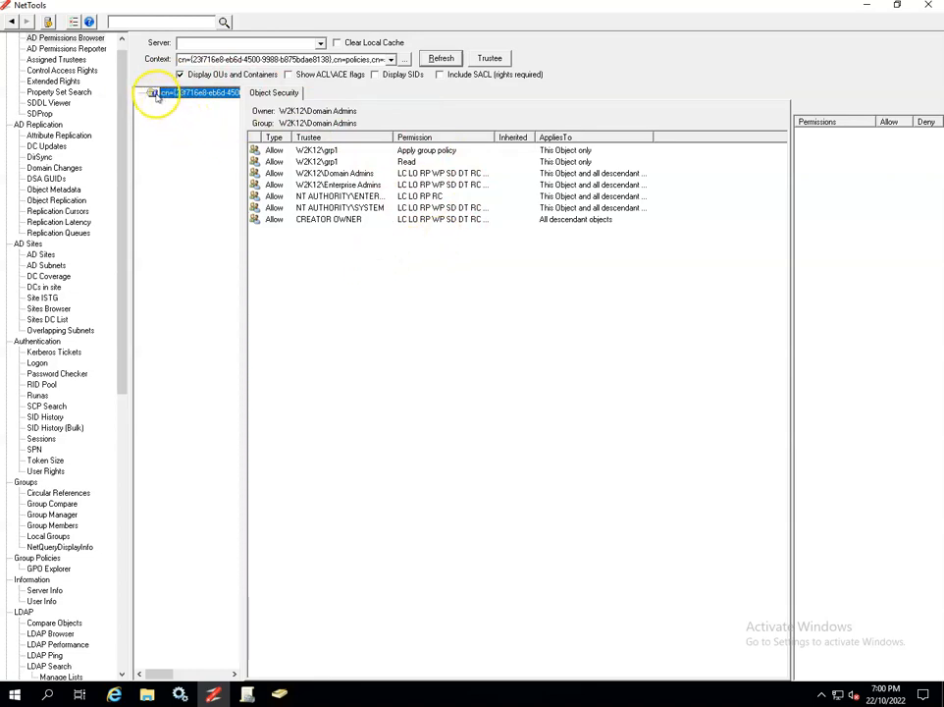
Set the permissions browser context to cn=policies,cn=system,dc=w2k12,dc=local and view the permissions of the policy container {23F716E8-EB6D-4500-9988-B875BDAE8138}.
{"action": "left_click", "coordinate": [334, 60]}
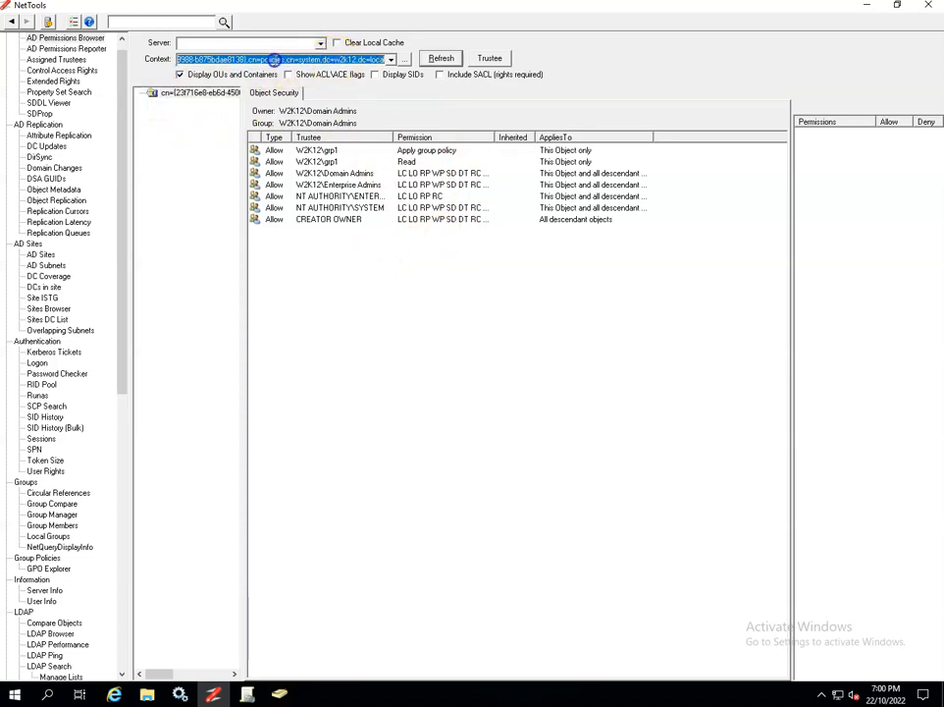
{"action": "left_click_drag", "start_coordinate": [245, 58], "coordinate": [111, 65]}
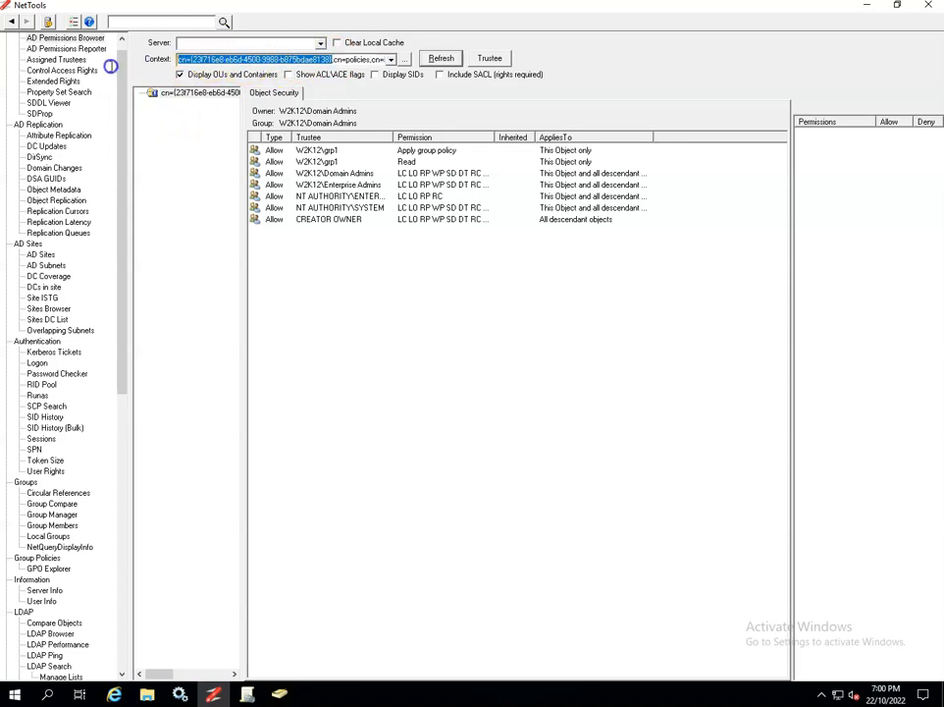
{"action": "key", "text": "Delete"}
{"action": "left_click", "coordinate": [441, 58]}
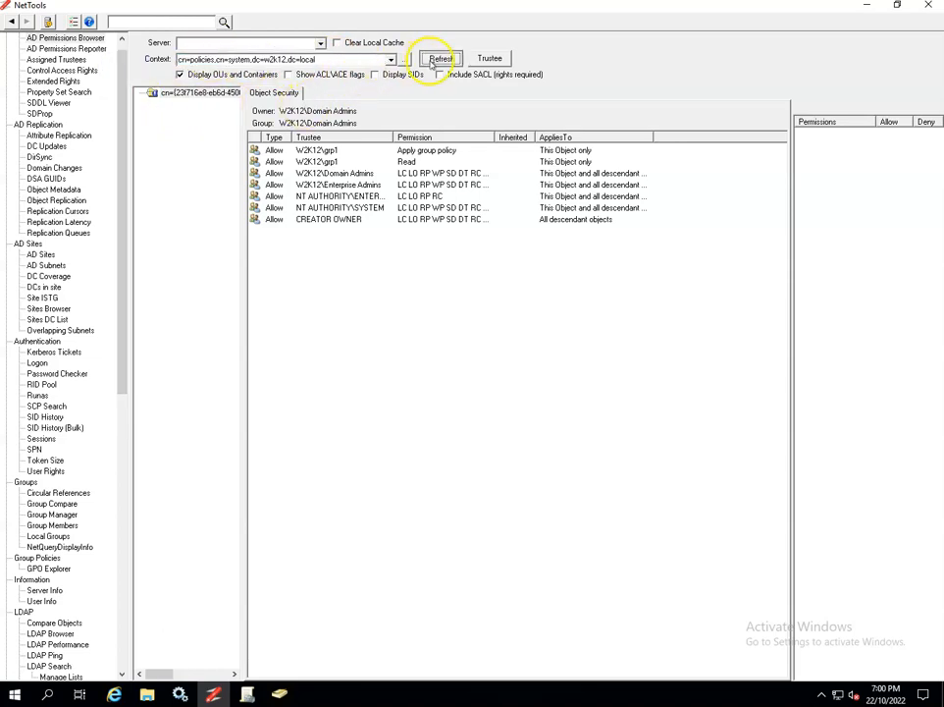
{"action": "left_click", "coordinate": [140, 92]}
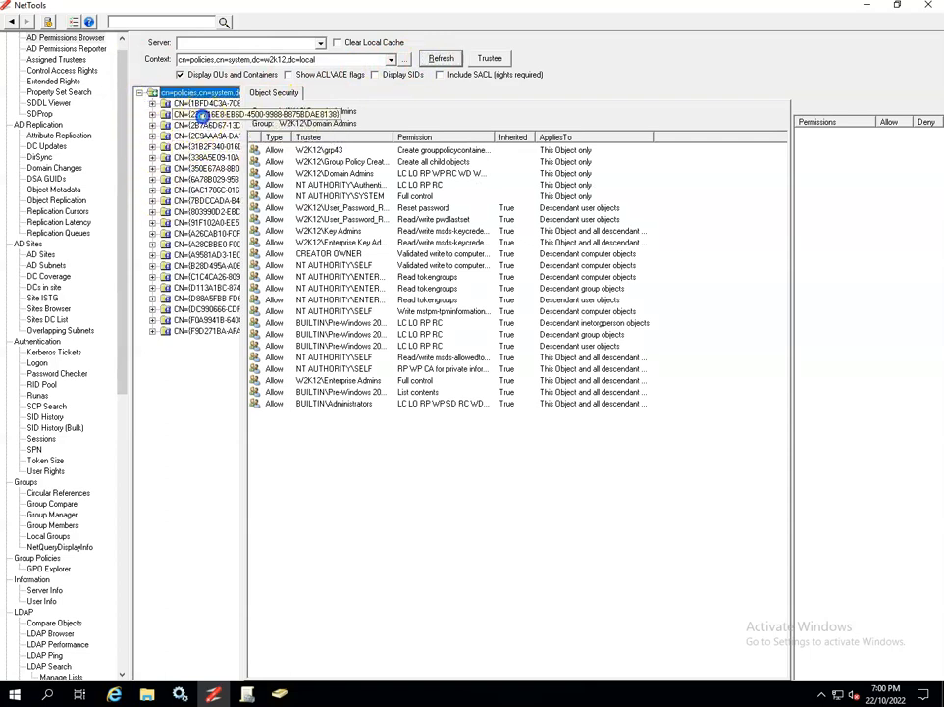
{"action": "left_click", "coordinate": [206, 114]}
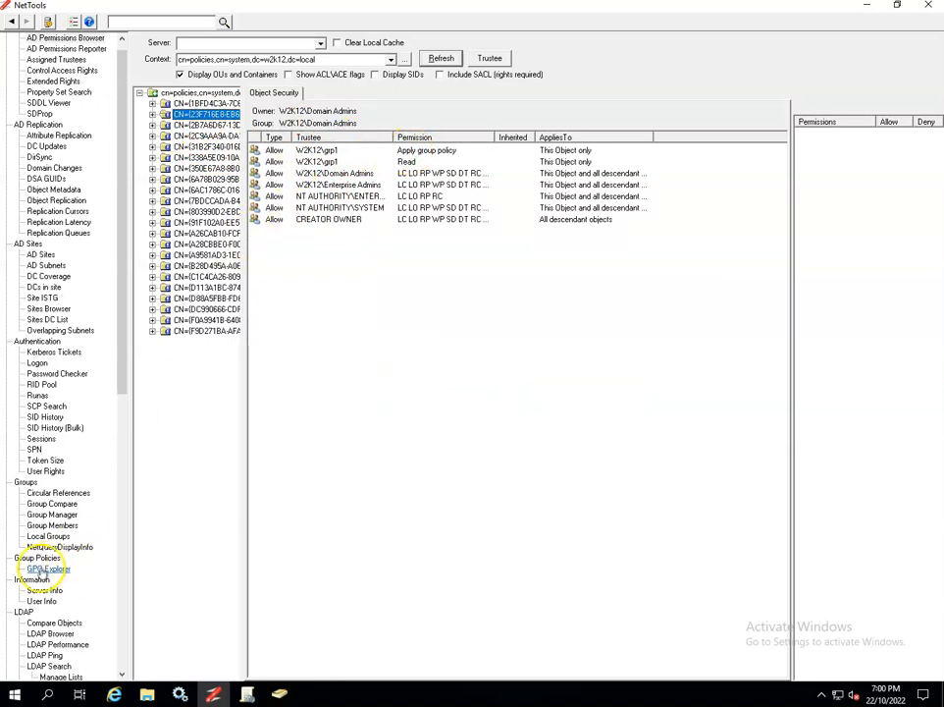
Return to GPO Explorer, open the GPC path folder of w2k12_DC_NPS and compare its GUID with the policy's unique ID.
{"action": "left_click", "coordinate": [47, 568]}
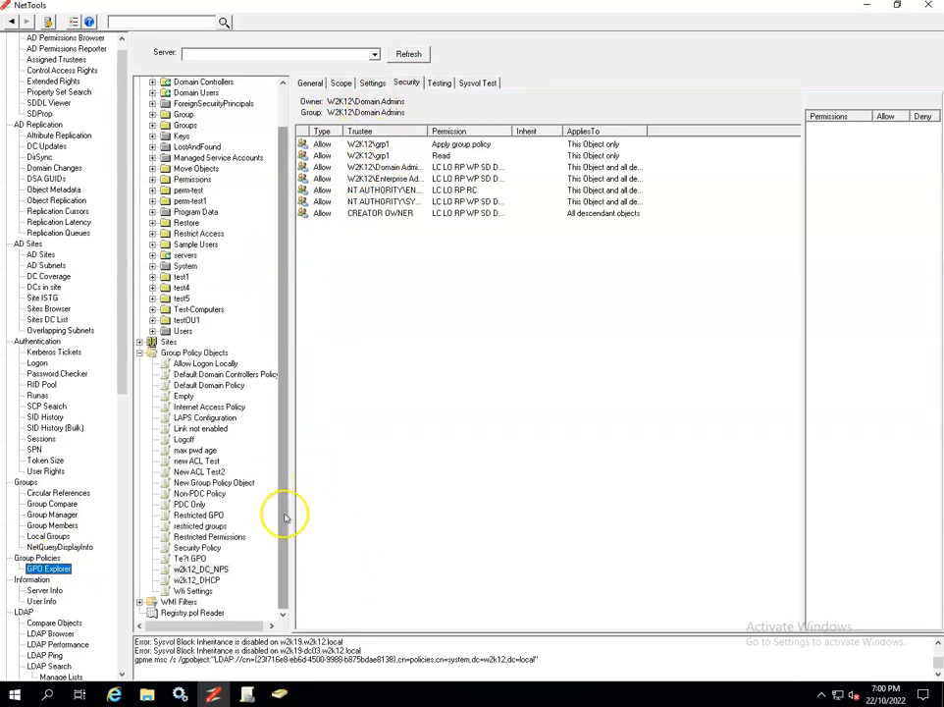
{"action": "left_click", "coordinate": [342, 84]}
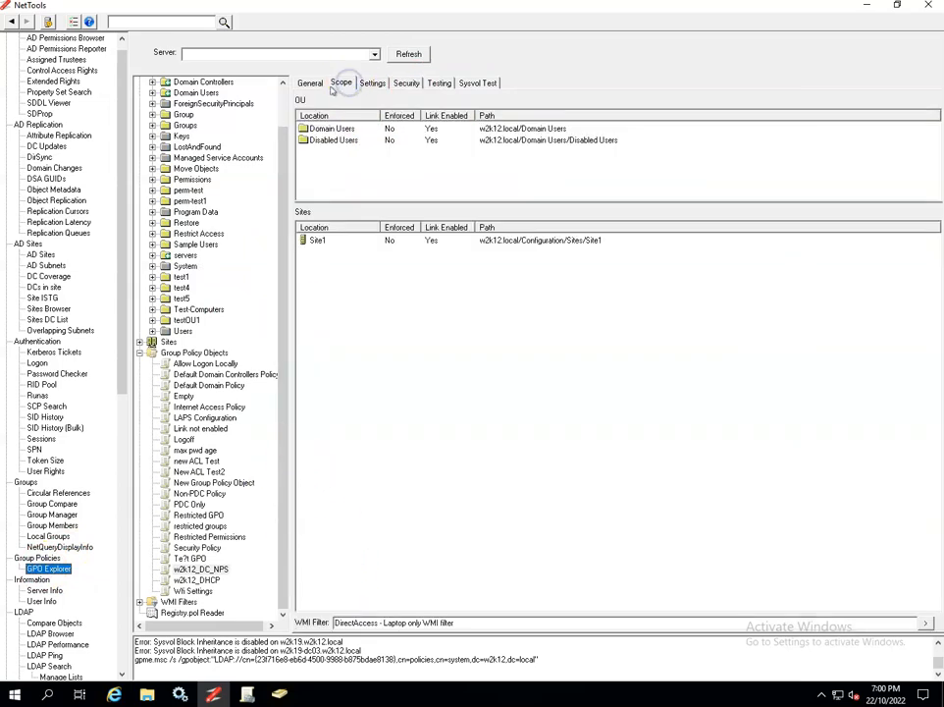
{"action": "left_click", "coordinate": [311, 83]}
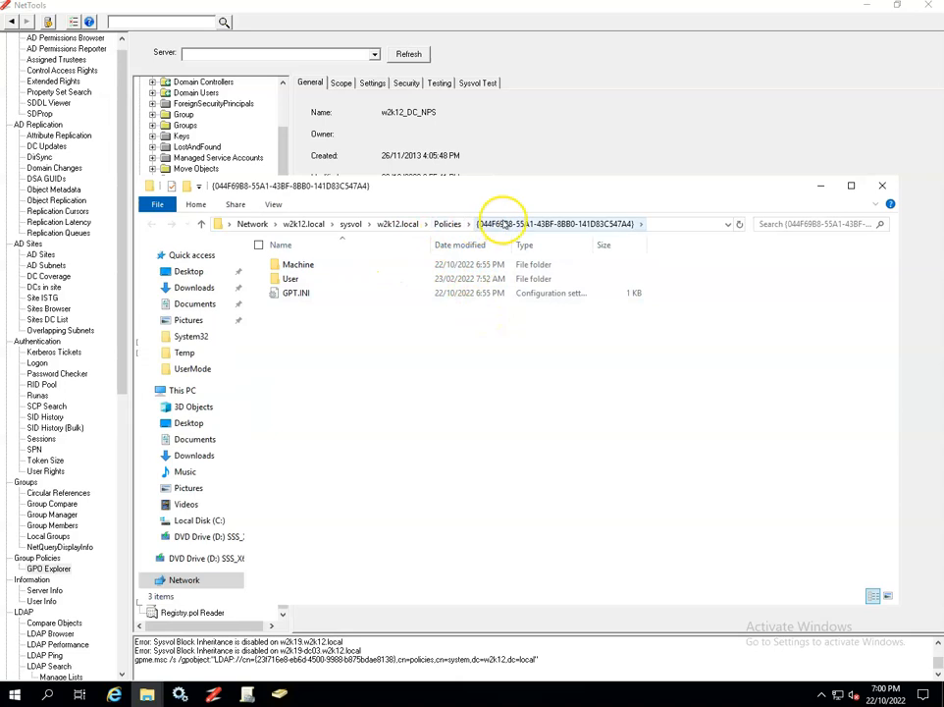
{"action": "left_click_drag", "start_coordinate": [502, 209], "coordinate": [500, 356]}
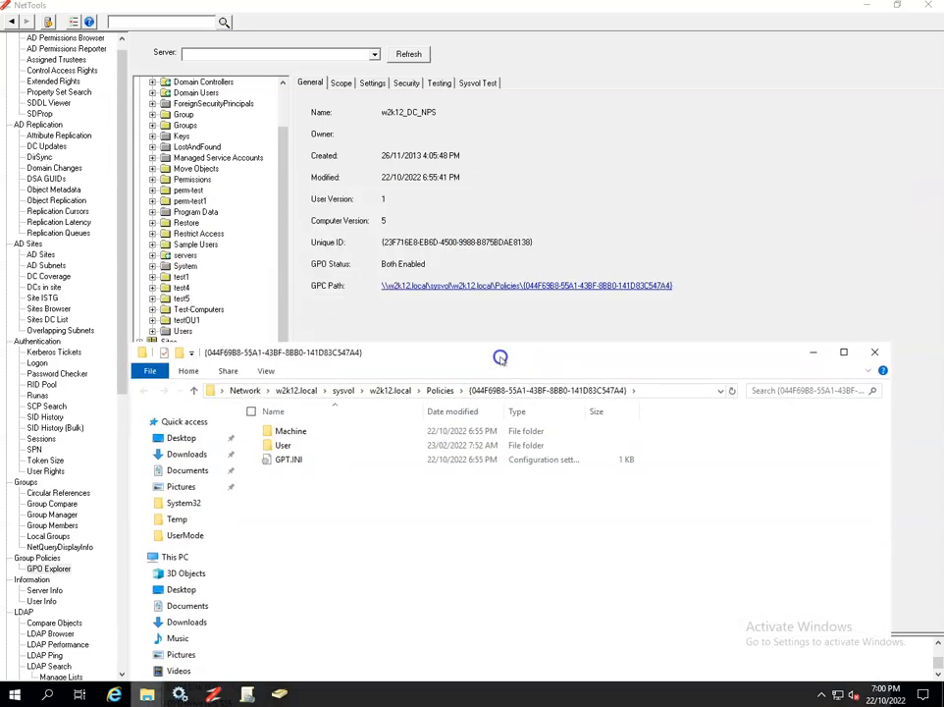
{"action": "left_click_drag", "start_coordinate": [500, 358], "coordinate": [500, 346]}
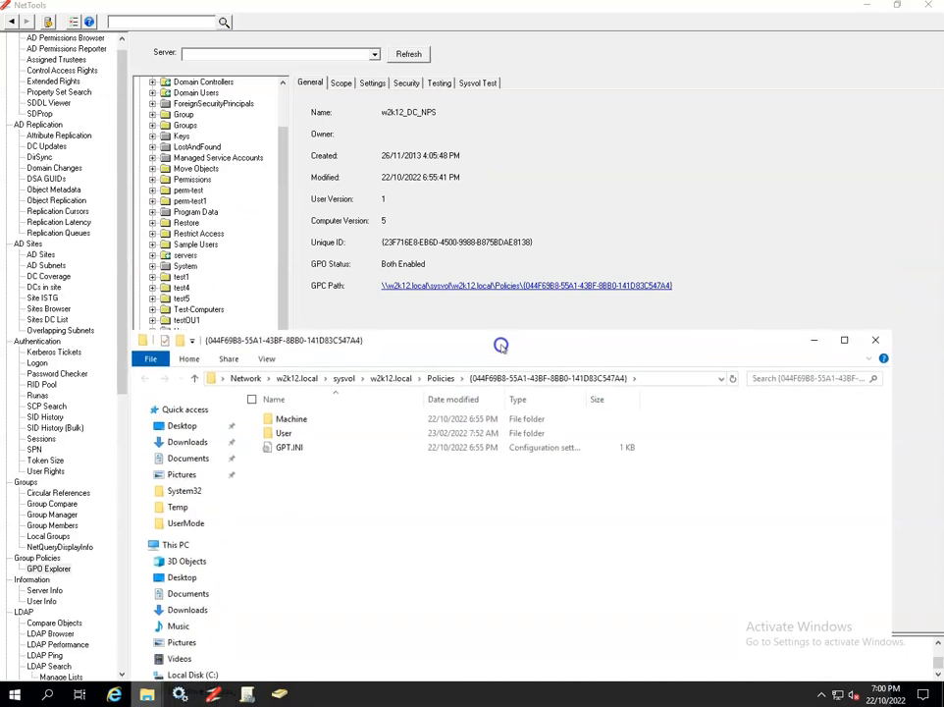
{"action": "left_click_drag", "start_coordinate": [501, 345], "coordinate": [507, 335]}
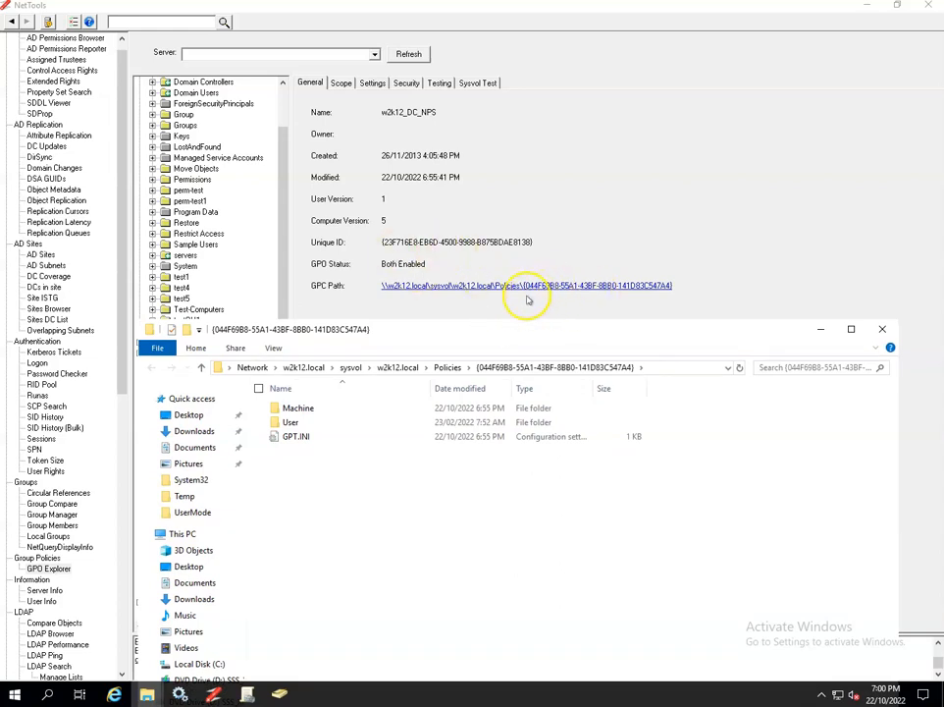
{"action": "left_click_drag", "start_coordinate": [474, 334], "coordinate": [487, 259]}
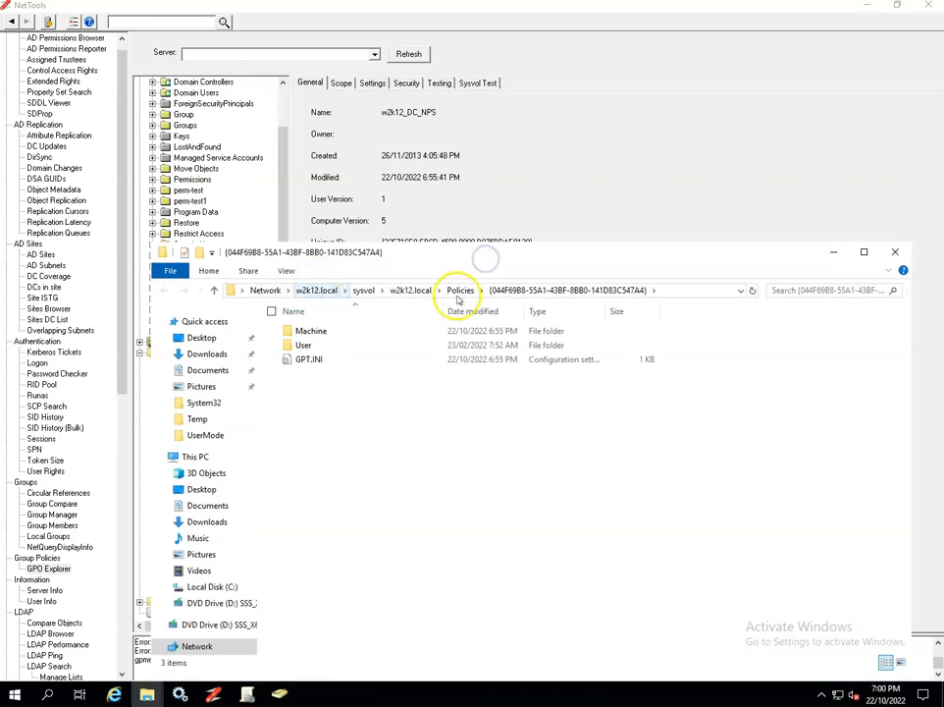
Disable inheritance on the sysvol Policies folder {044F69B8-55A1-43BF-8BB0-141D83C547A4}, converting its inherited permissions into explicit ones.
{"action": "left_click", "coordinate": [463, 290]}
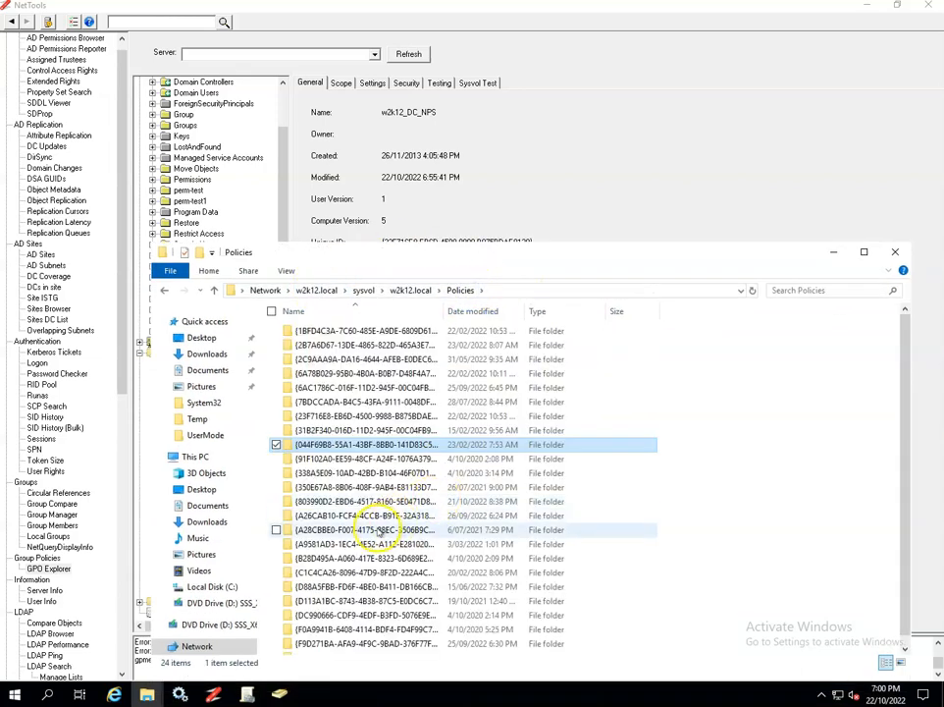
{"action": "right_click", "coordinate": [352, 445]}
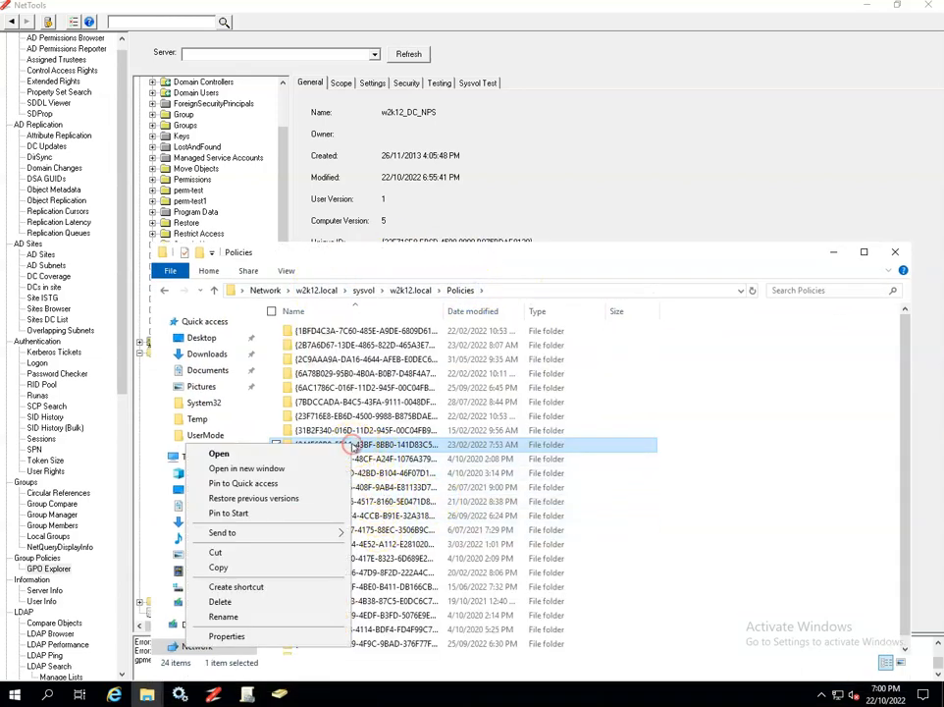
{"action": "left_click", "coordinate": [261, 633]}
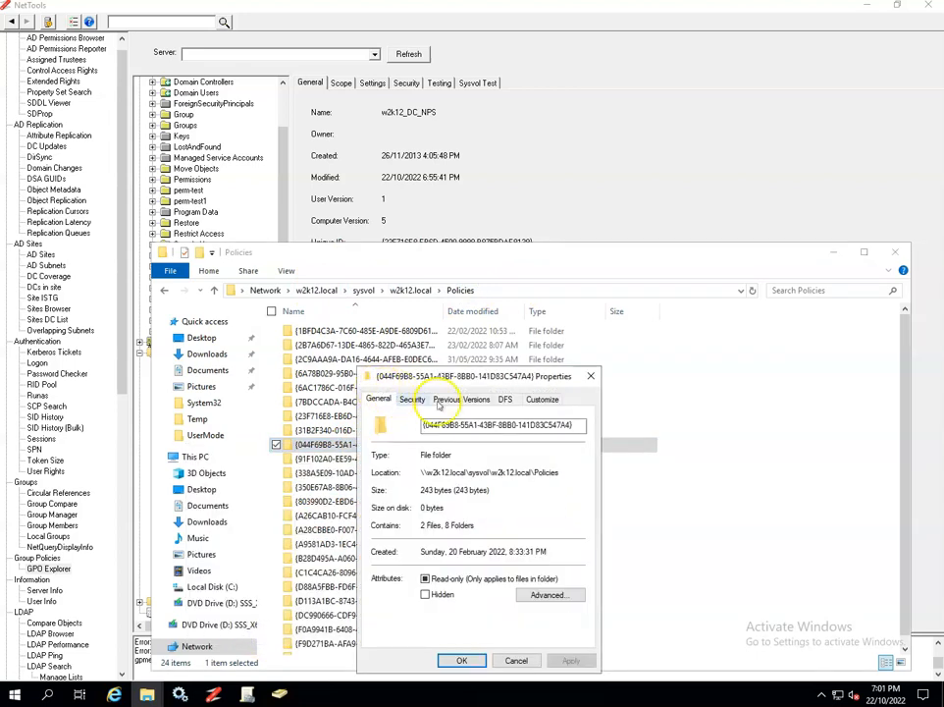
{"action": "left_click", "coordinate": [414, 399]}
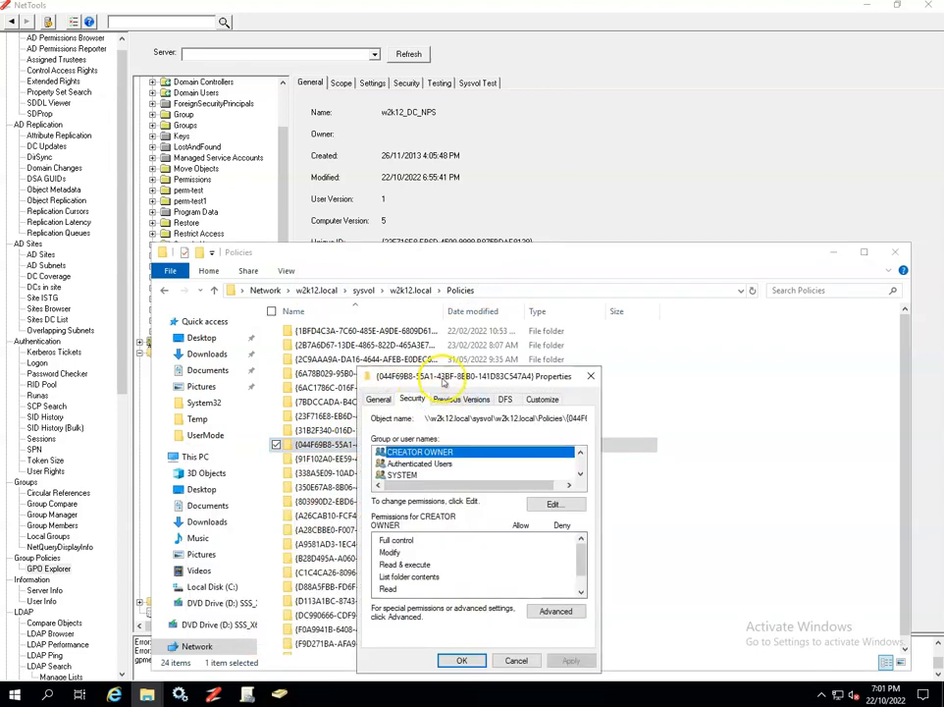
{"action": "left_click_drag", "start_coordinate": [444, 383], "coordinate": [414, 260]}
{"action": "left_click", "coordinate": [517, 489]}
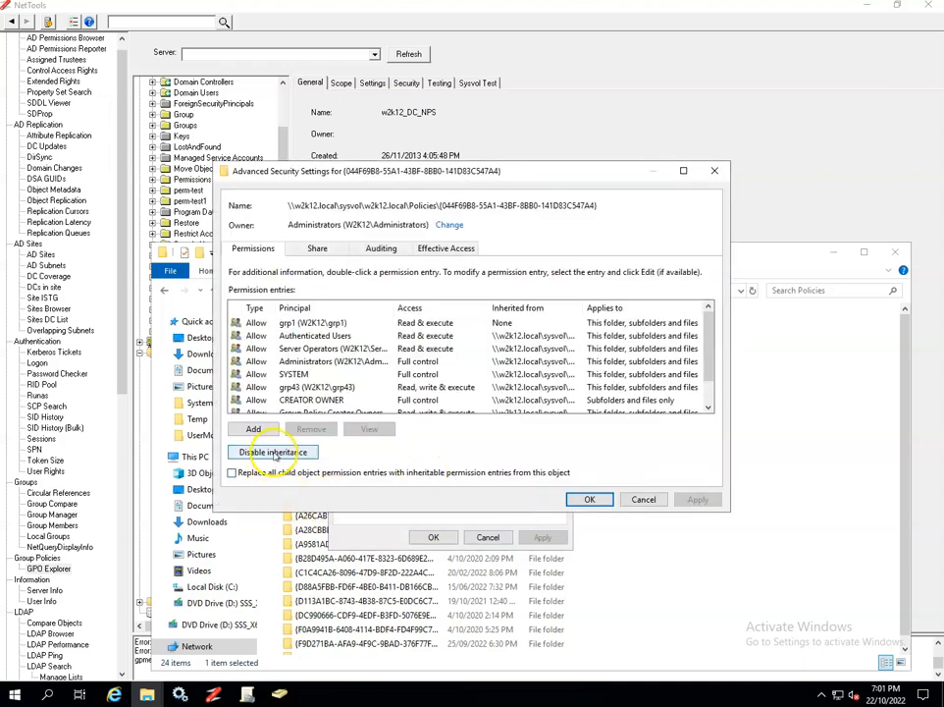
{"action": "left_click", "coordinate": [274, 452]}
{"action": "left_click", "coordinate": [437, 325]}
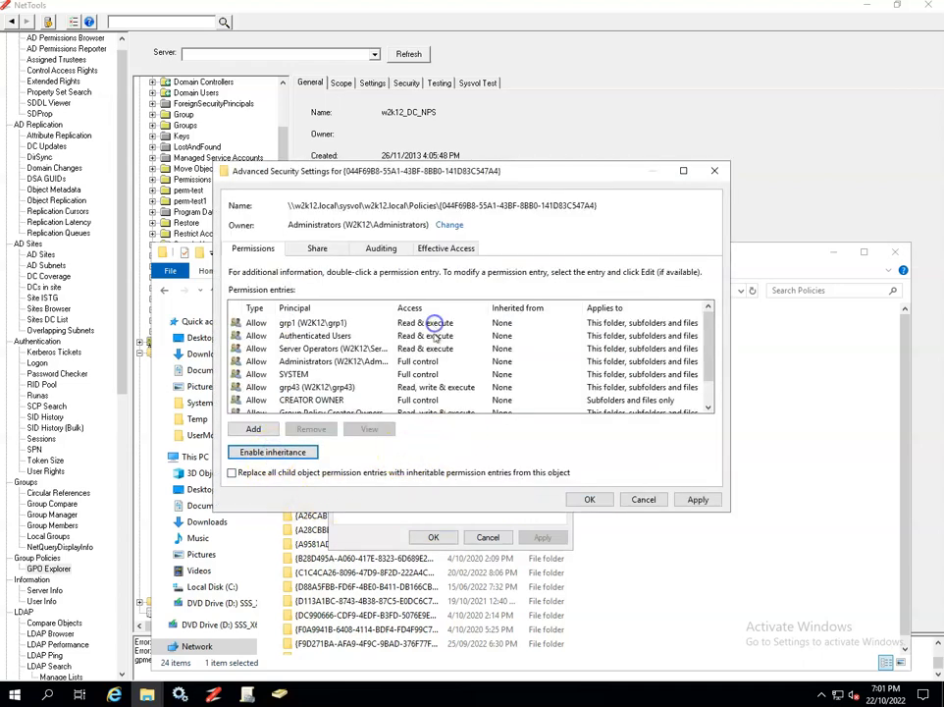
{"action": "left_click", "coordinate": [590, 500]}
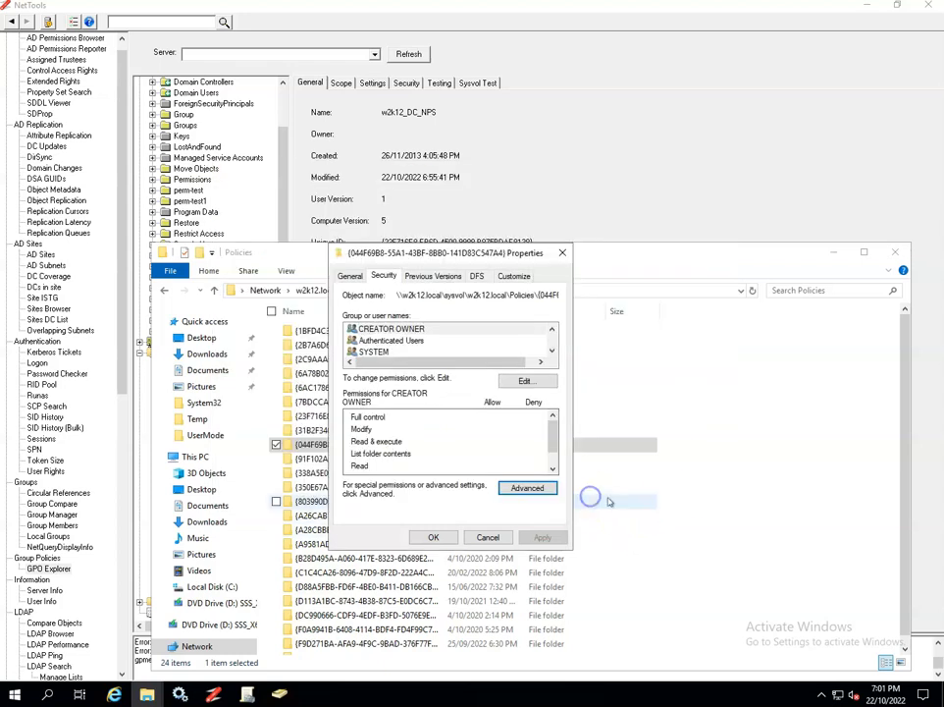
{"action": "left_click", "coordinate": [433, 537]}
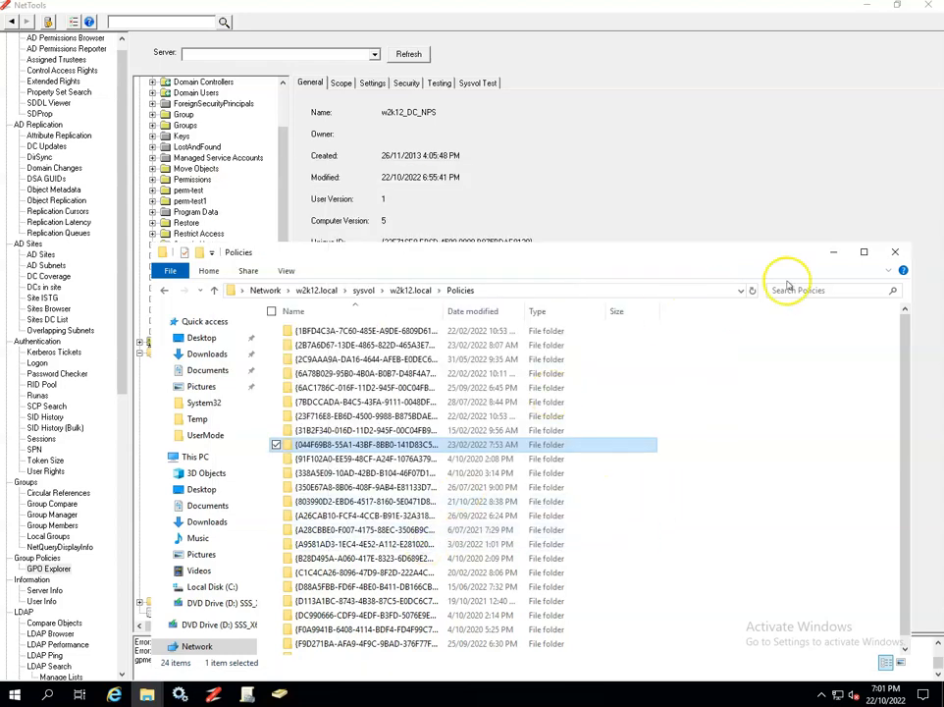
{"action": "left_click", "coordinate": [894, 252]}
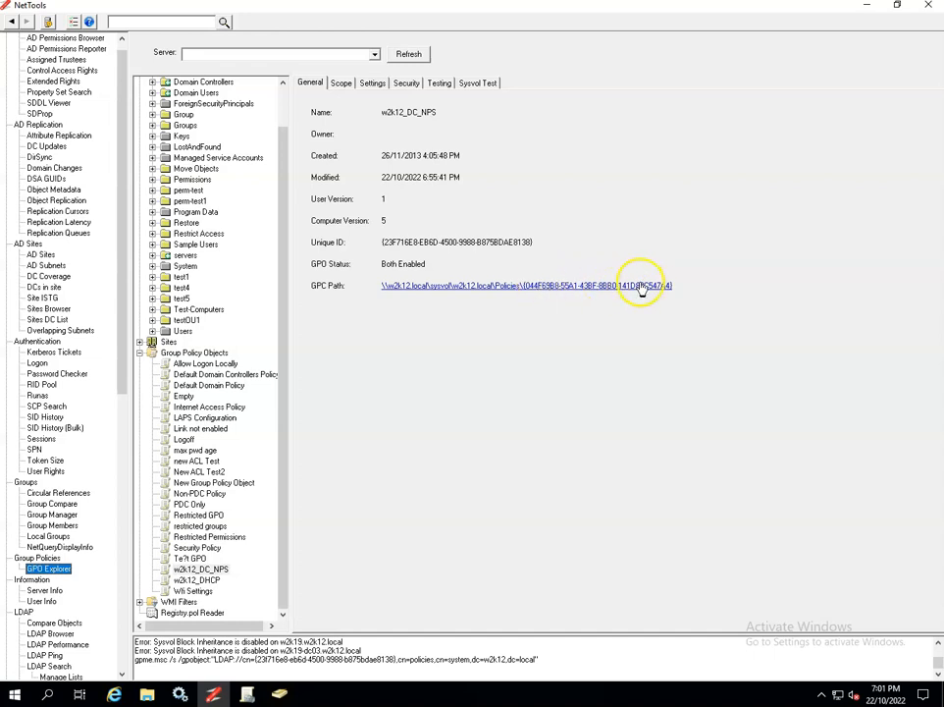
Rerun the domain-level test of all policies on both domain controllers and review the results for w2k12_DC_NPS and w2k12_DHCP.
{"action": "left_click", "coordinate": [176, 352]}
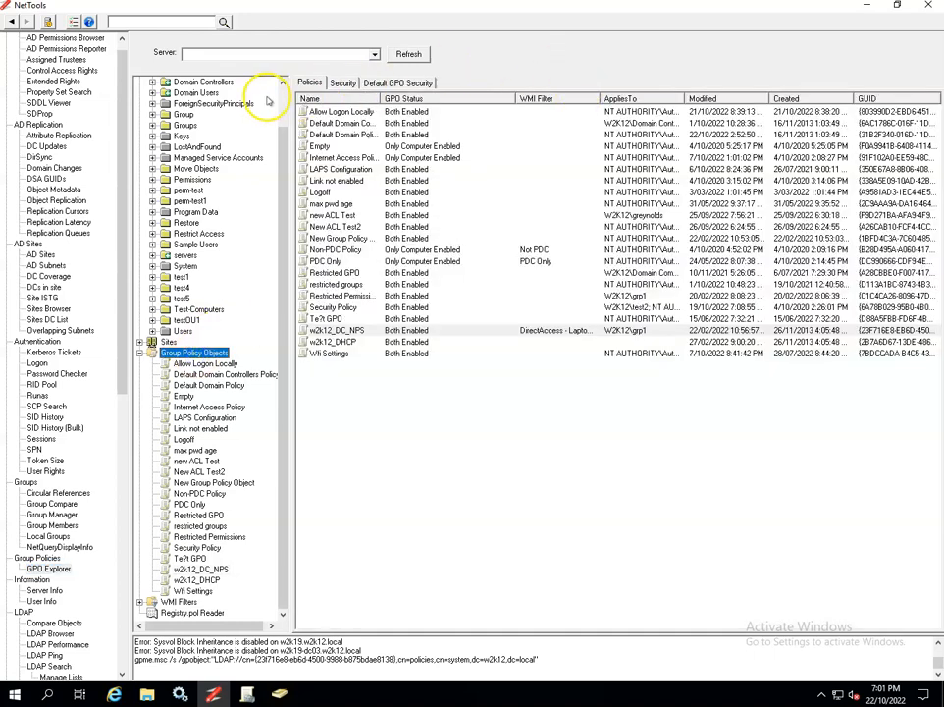
{"action": "scroll", "coordinate": [284, 95], "scroll_direction": "up", "scroll_amount": 2}
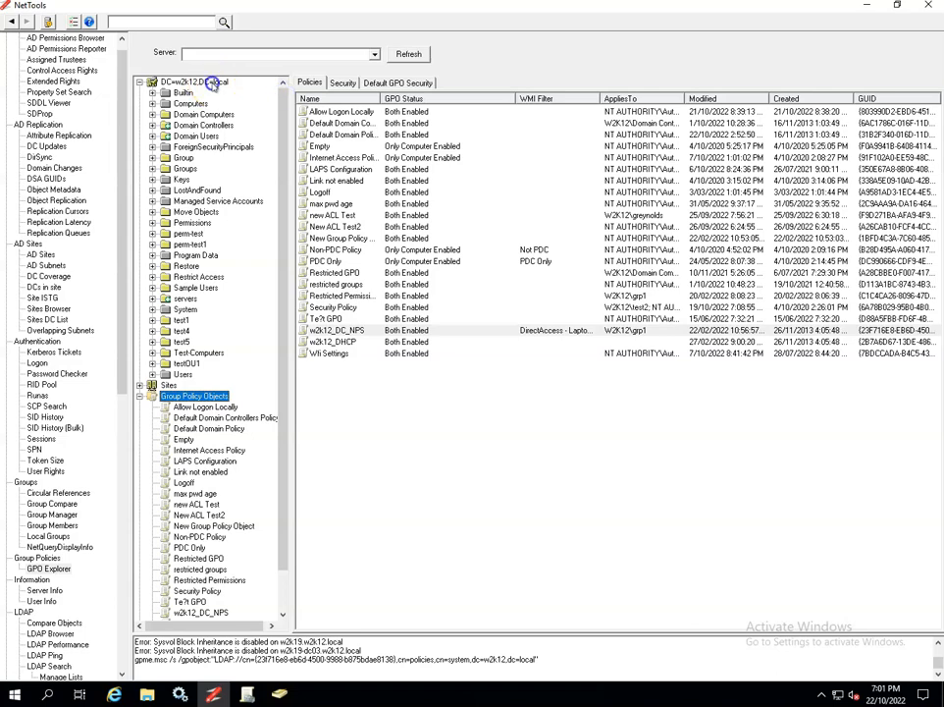
{"action": "left_click", "coordinate": [211, 84]}
{"action": "left_click", "coordinate": [317, 106]}
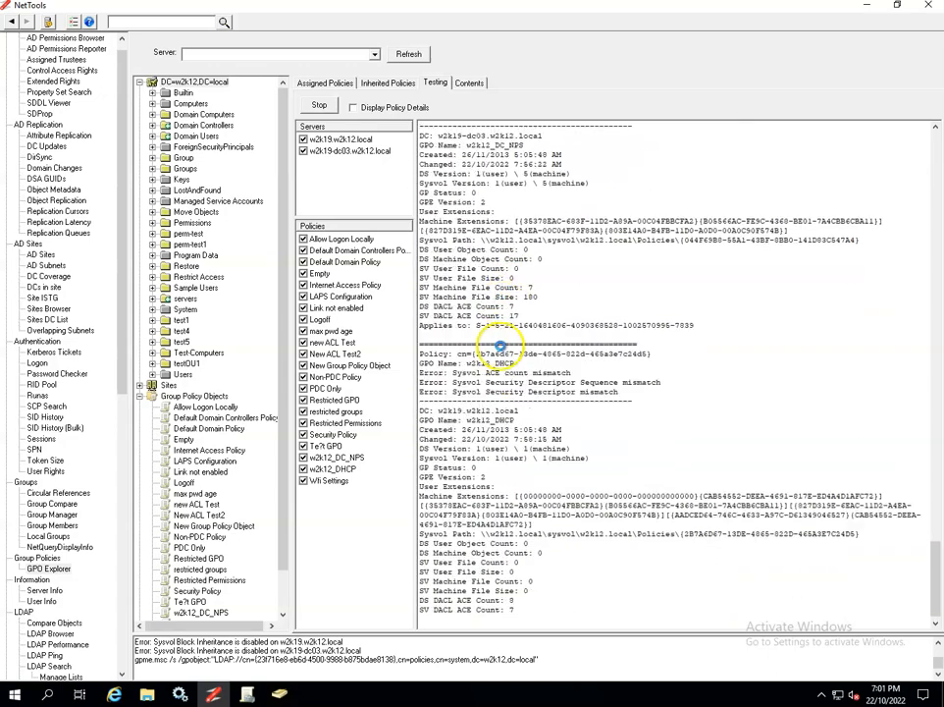
{"action": "scroll", "coordinate": [564, 466], "scroll_direction": "up", "scroll_amount": 5}
{"action": "scroll", "coordinate": [564, 460], "scroll_direction": "up", "scroll_amount": 10}
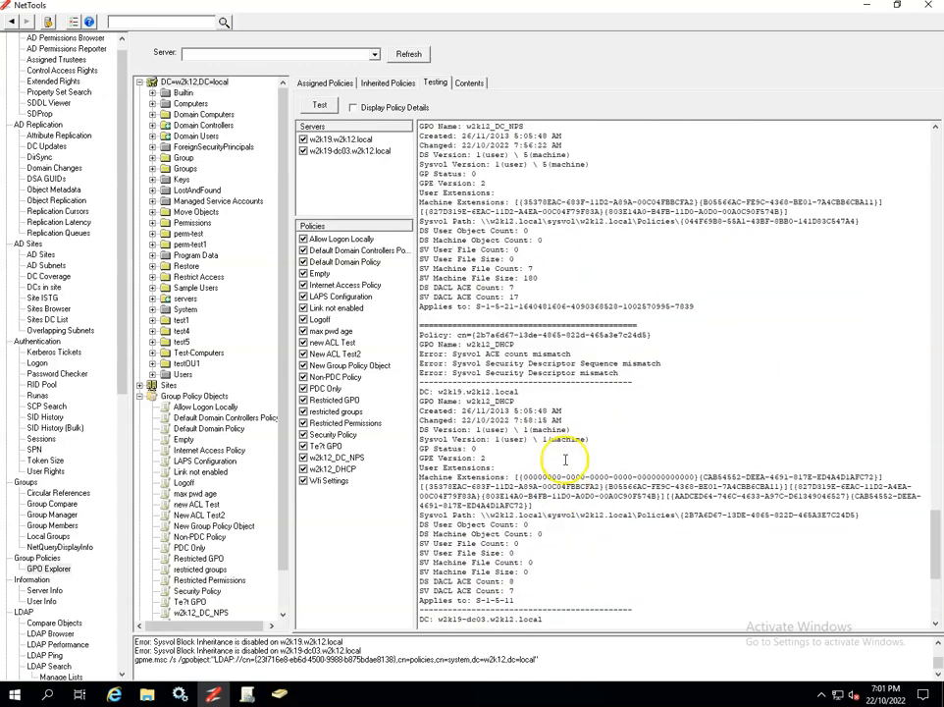
{"action": "scroll", "coordinate": [555, 295], "scroll_direction": "up", "scroll_amount": 7}
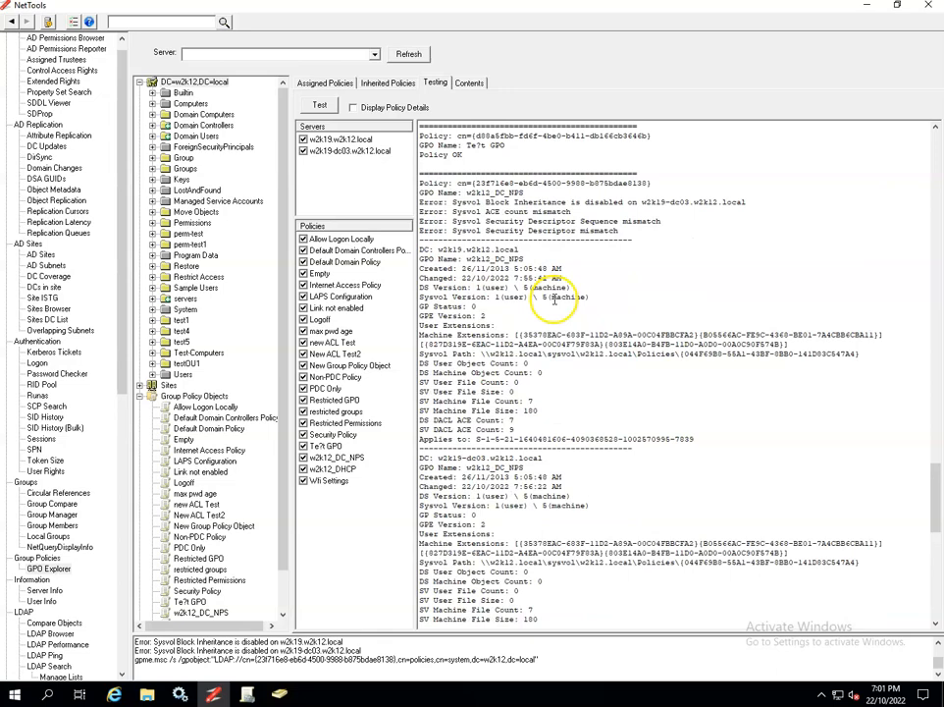
{"action": "scroll", "coordinate": [569, 505], "scroll_direction": "down", "scroll_amount": 20}
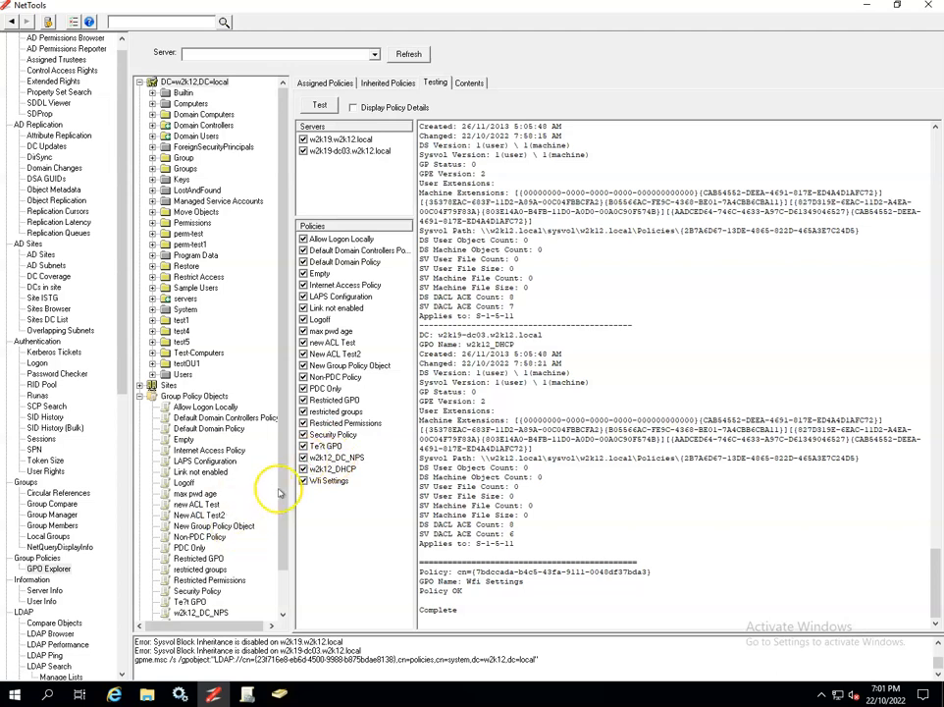
Run the policy test and the Sysvol permissions test on w2k12_DC_NPS and compare the entries between the two domain controllers.
{"action": "scroll", "coordinate": [274, 520], "scroll_direction": "down", "scroll_amount": 1}
{"action": "left_click", "coordinate": [201, 569]}
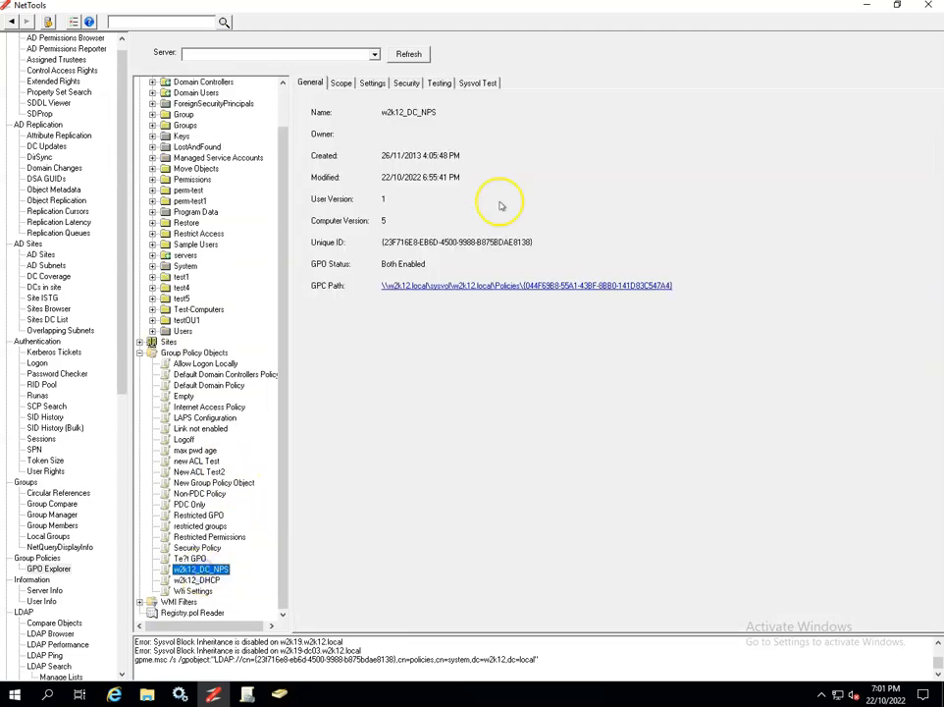
{"action": "left_click", "coordinate": [439, 84]}
{"action": "left_click", "coordinate": [334, 105]}
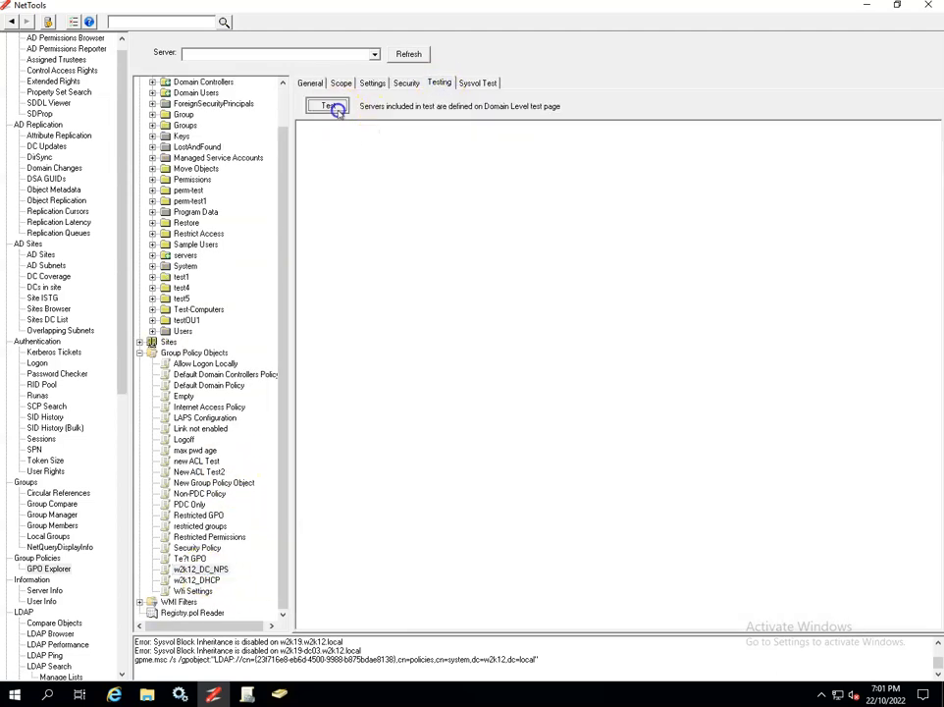
{"action": "left_click", "coordinate": [478, 82]}
{"action": "left_click", "coordinate": [333, 105]}
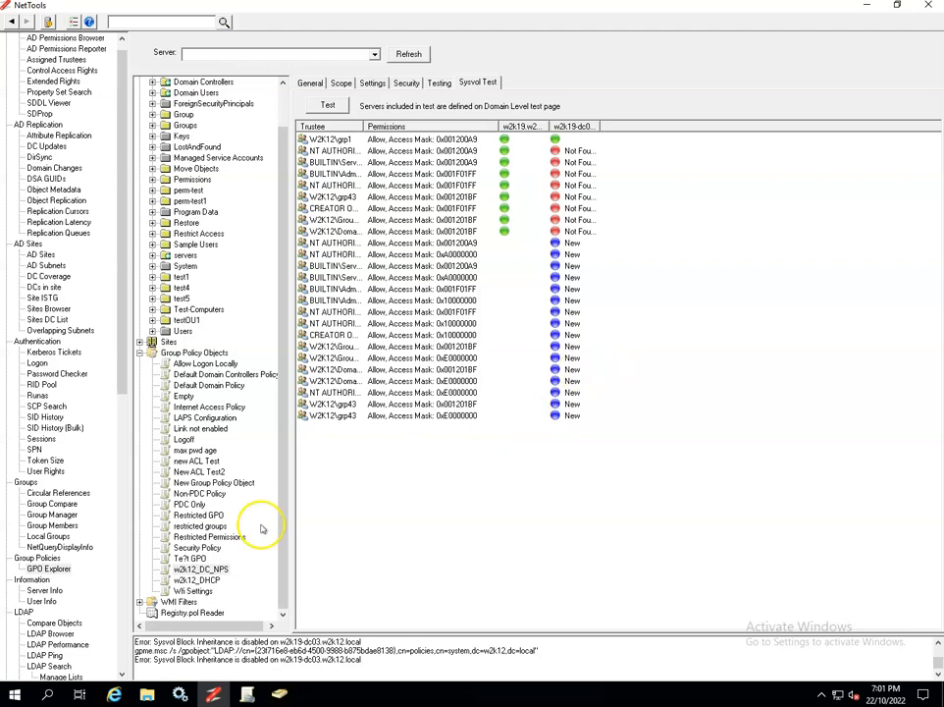
Run the Sysvol permissions test on w2k12_DHCP to compare its entries across the domain controllers.
{"action": "left_click", "coordinate": [201, 579]}
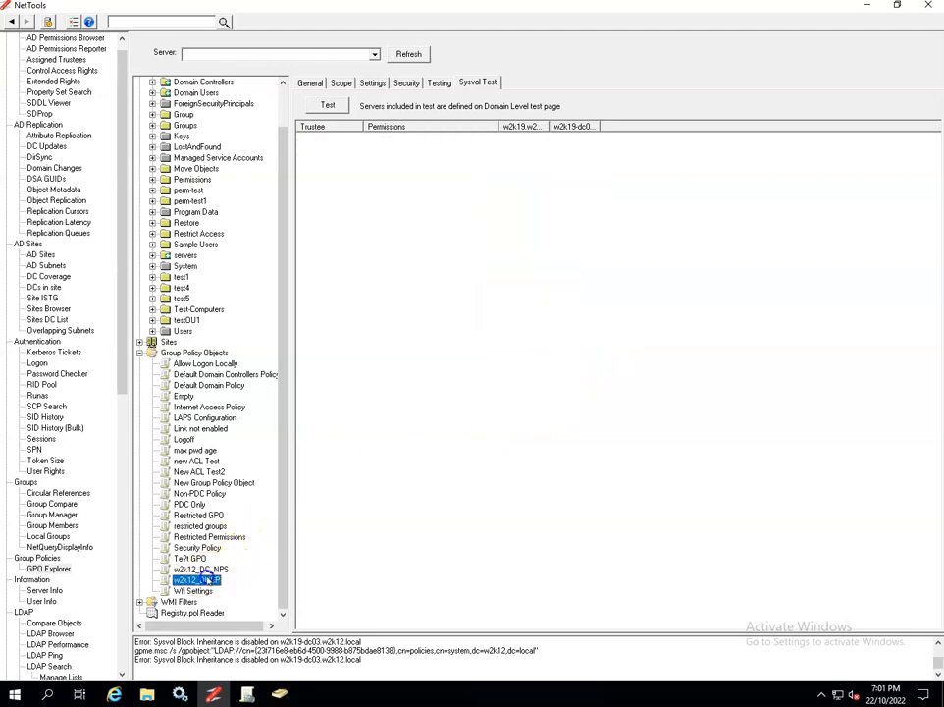
{"action": "left_click", "coordinate": [324, 105]}
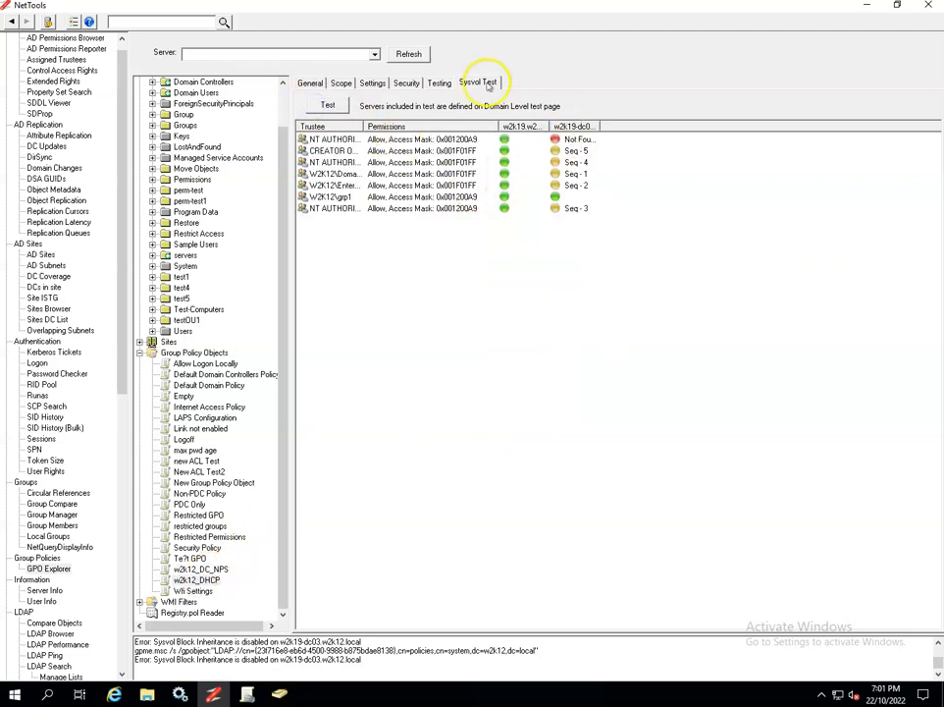
{"action": "left_click", "coordinate": [441, 83]}
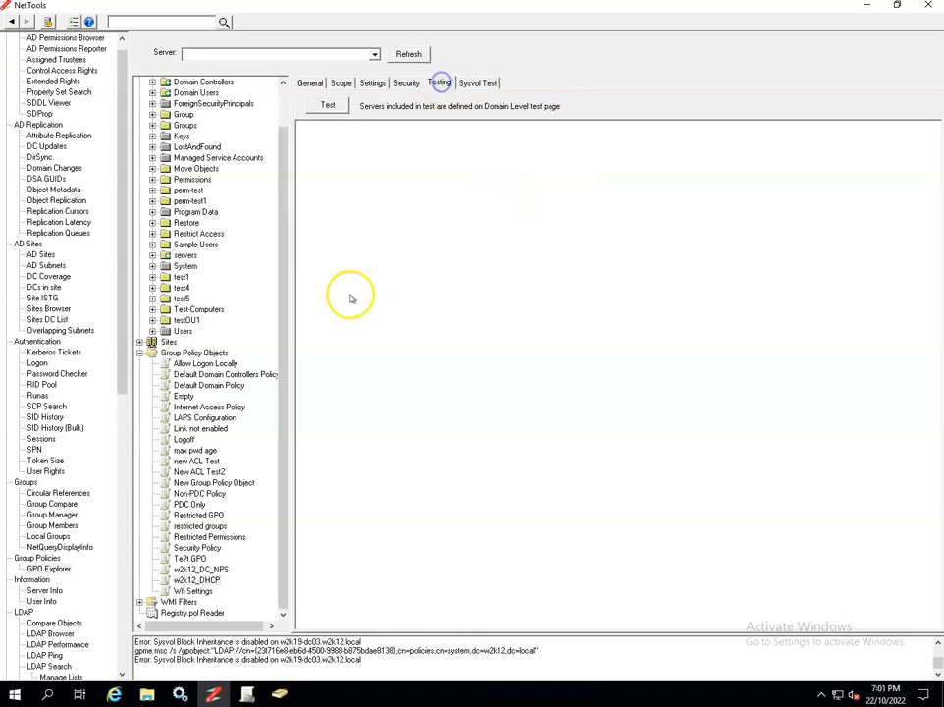
Repeat the w2k12_DC_NPS policy test until replication has caught up, and recheck its Sysvol permissions on both servers.
{"action": "left_click", "coordinate": [216, 568]}
{"action": "left_click", "coordinate": [322, 105]}
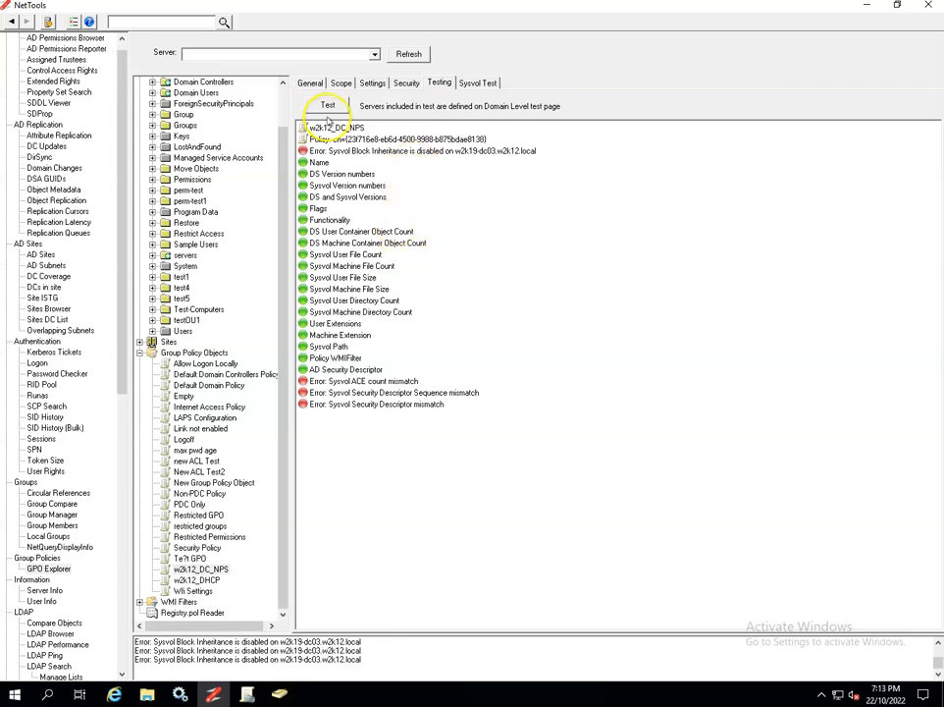
{"action": "left_click", "coordinate": [331, 108]}
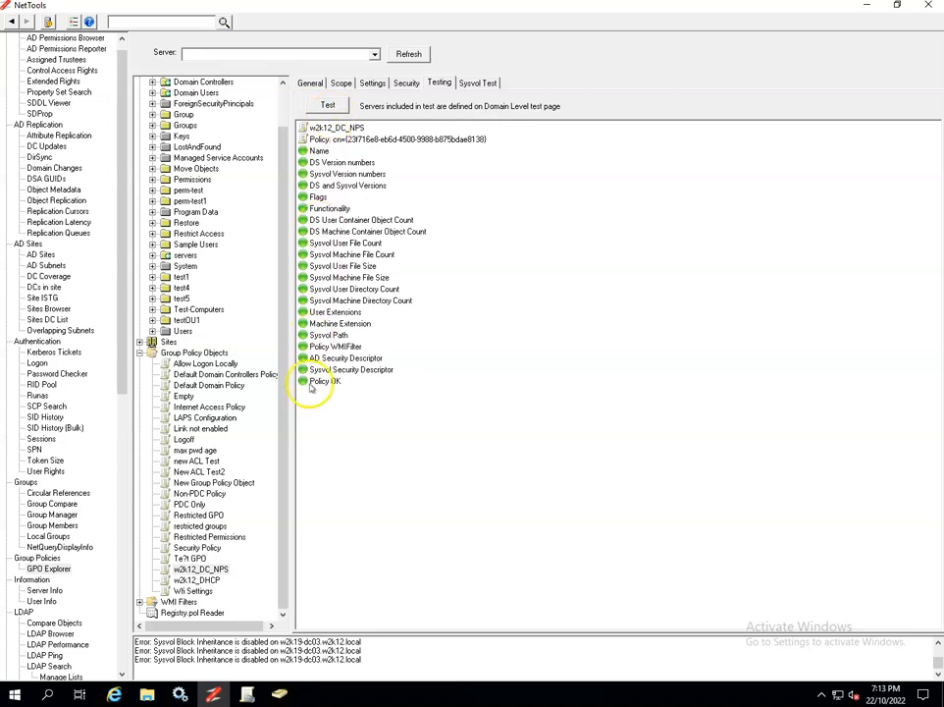
{"action": "left_click", "coordinate": [478, 84]}
{"action": "left_click", "coordinate": [327, 104]}
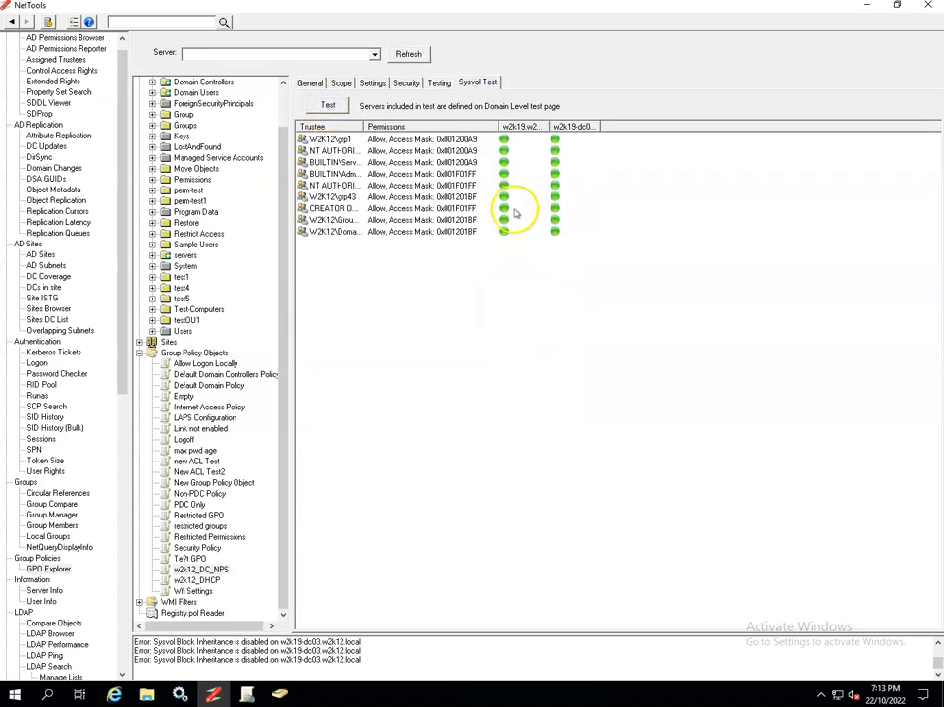
Clear the old domain-level test results and rerun the test of all policies on w2k19.w2k12.local and w2k19-dc03.w2k12.local.
{"action": "left_click_drag", "start_coordinate": [283, 330], "coordinate": [284, 206]}
{"action": "left_click", "coordinate": [208, 81]}
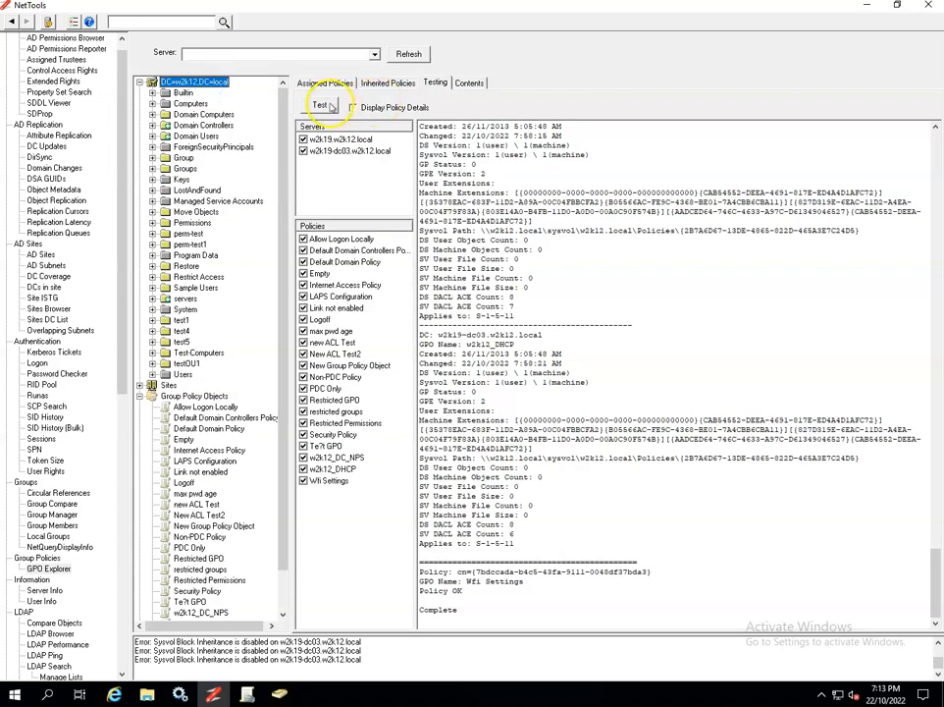
{"action": "right_click", "coordinate": [549, 263]}
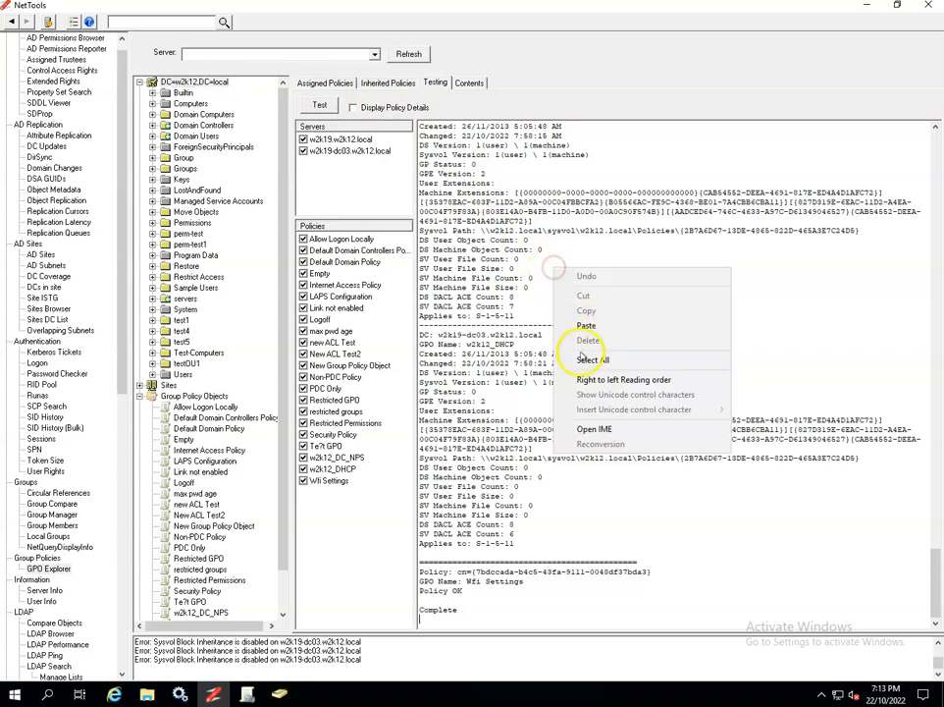
{"action": "left_click", "coordinate": [587, 355]}
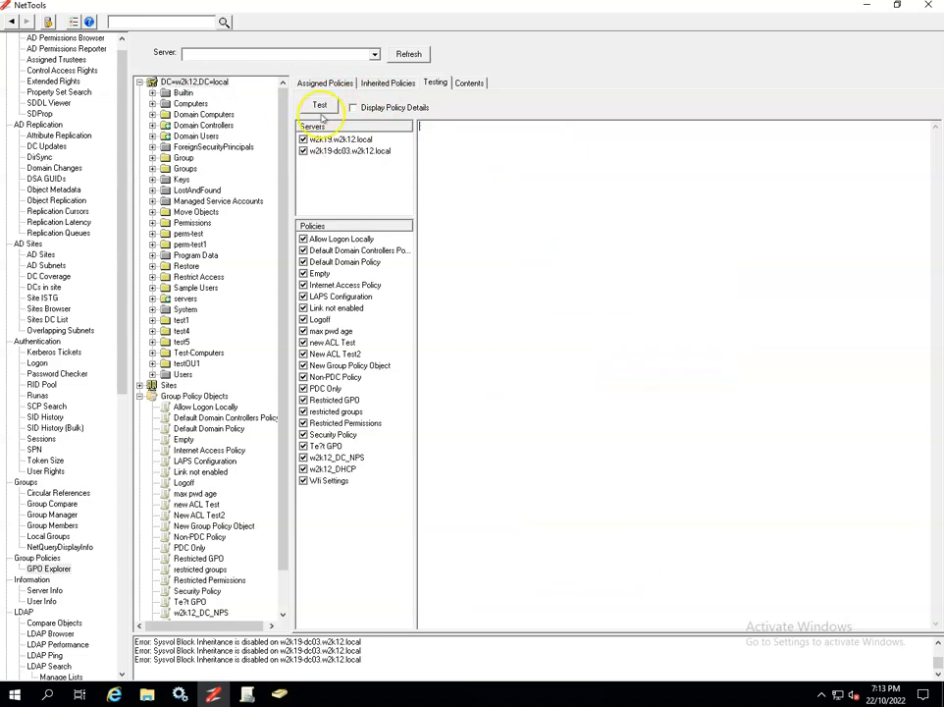
{"action": "left_click", "coordinate": [320, 105]}
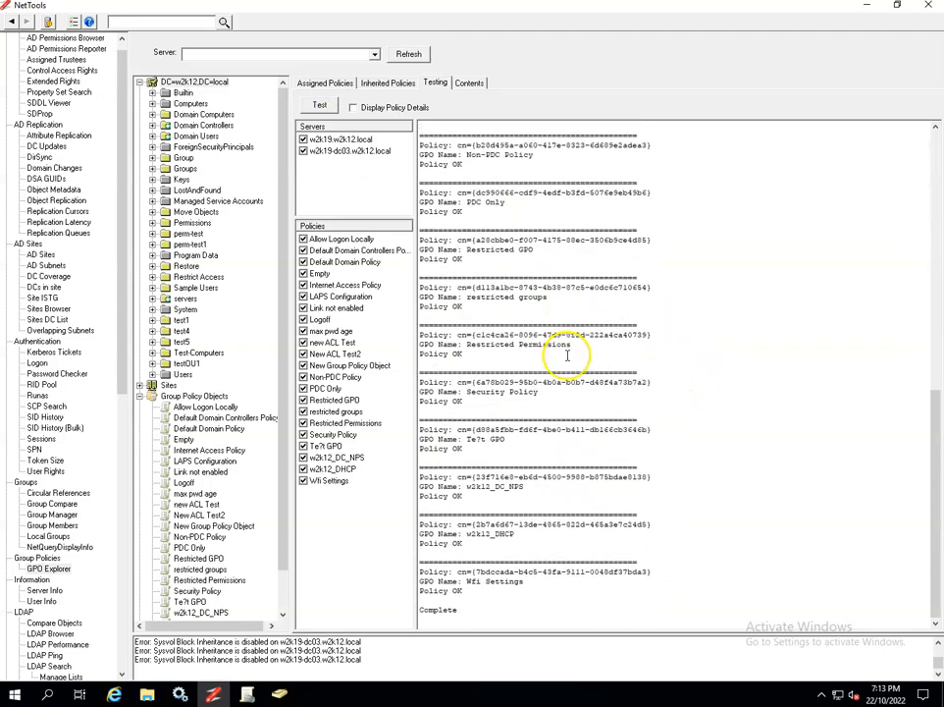
Examine the domain-level test results of every policy, from Allow Logon Locally through Wfi Settings.
{"action": "scroll", "coordinate": [624, 487], "scroll_direction": "up", "scroll_amount": 12}
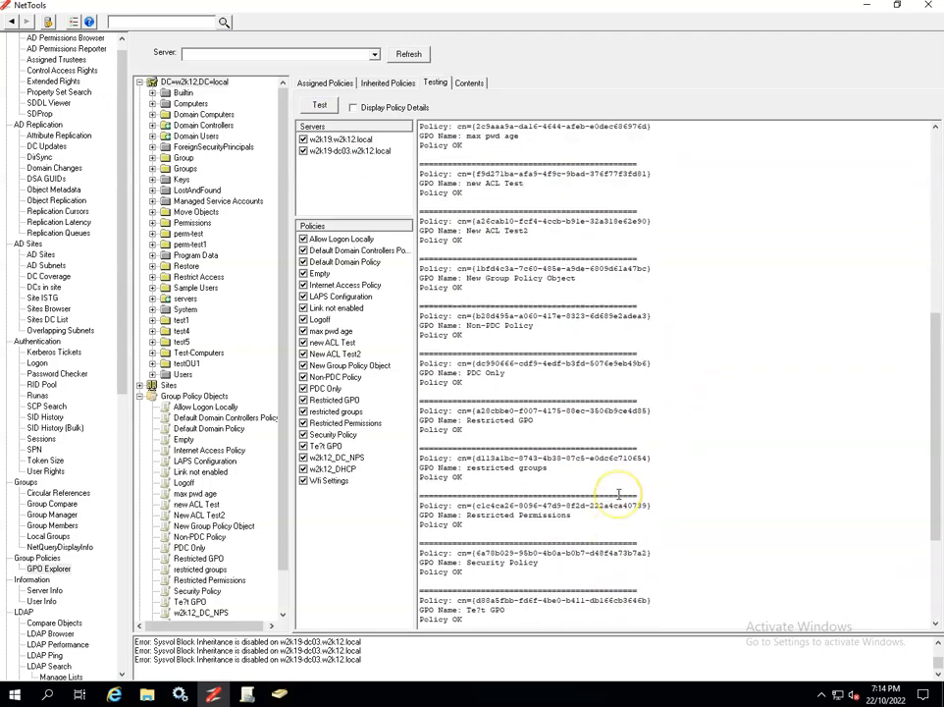
{"action": "scroll", "coordinate": [618, 493], "scroll_direction": "up", "scroll_amount": 8}
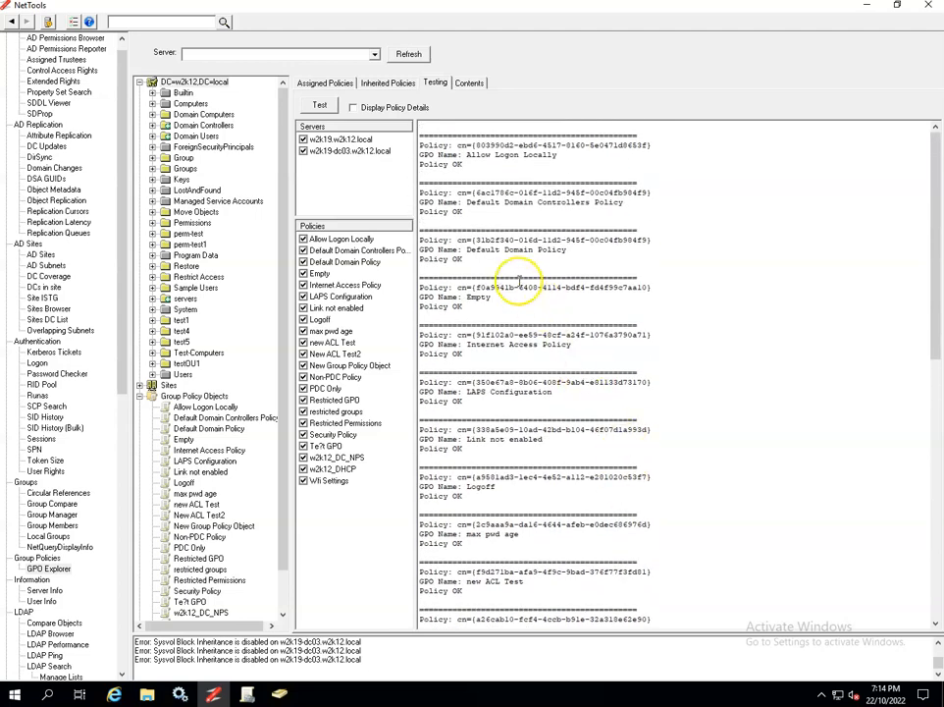
{"action": "scroll", "coordinate": [518, 412], "scroll_direction": "down", "scroll_amount": 15}
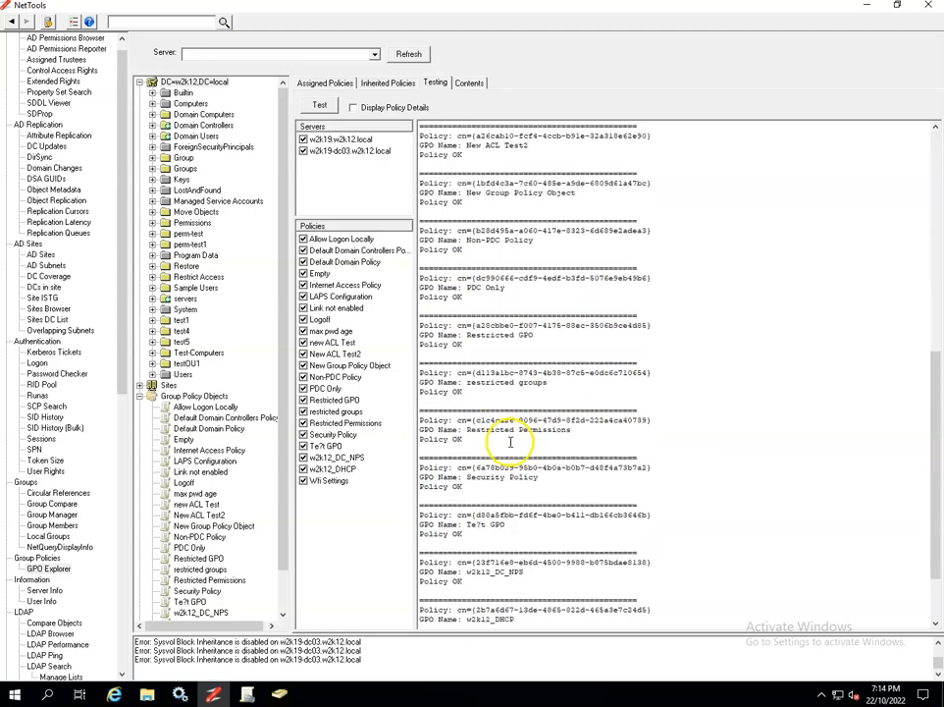
{"action": "scroll", "coordinate": [511, 441], "scroll_direction": "down", "scroll_amount": 3}
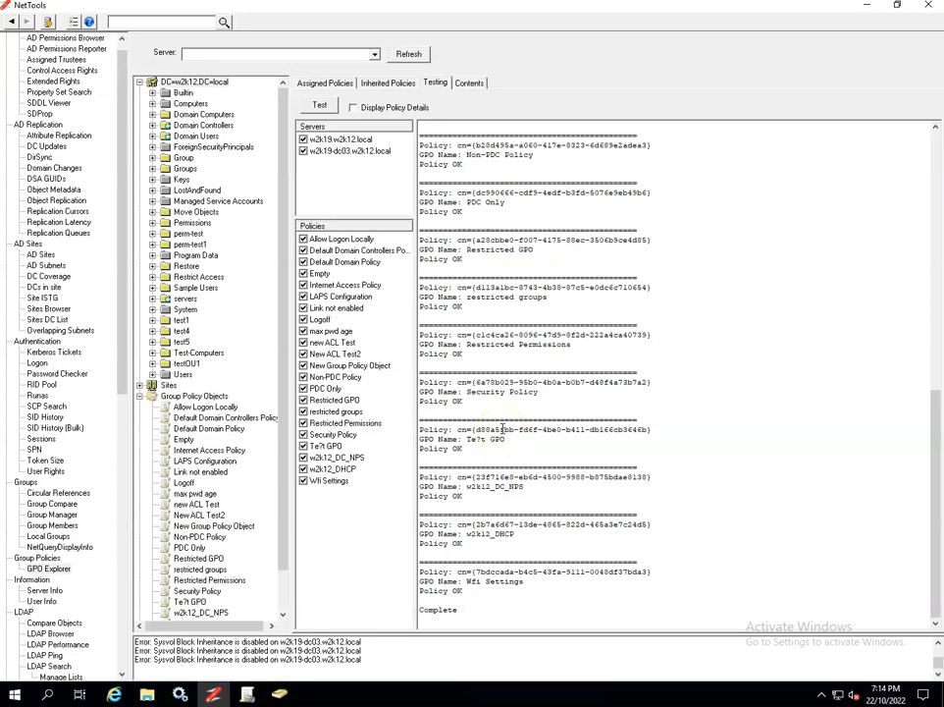
{"action": "scroll", "coordinate": [496, 270], "scroll_direction": "up", "scroll_amount": 8}
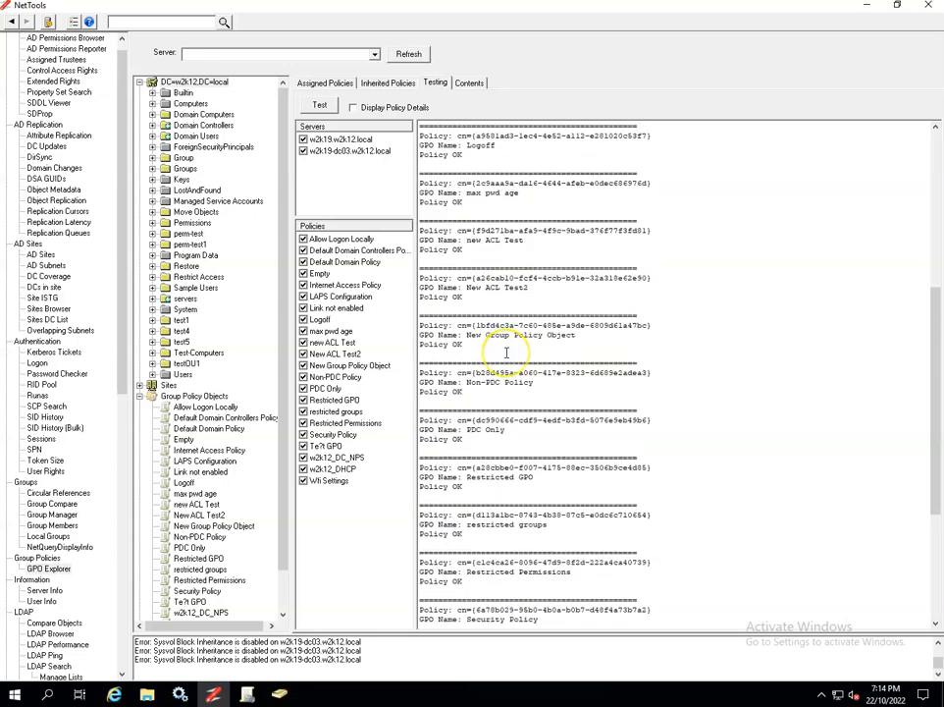
{"action": "scroll", "coordinate": [506, 351], "scroll_direction": "up", "scroll_amount": 10}
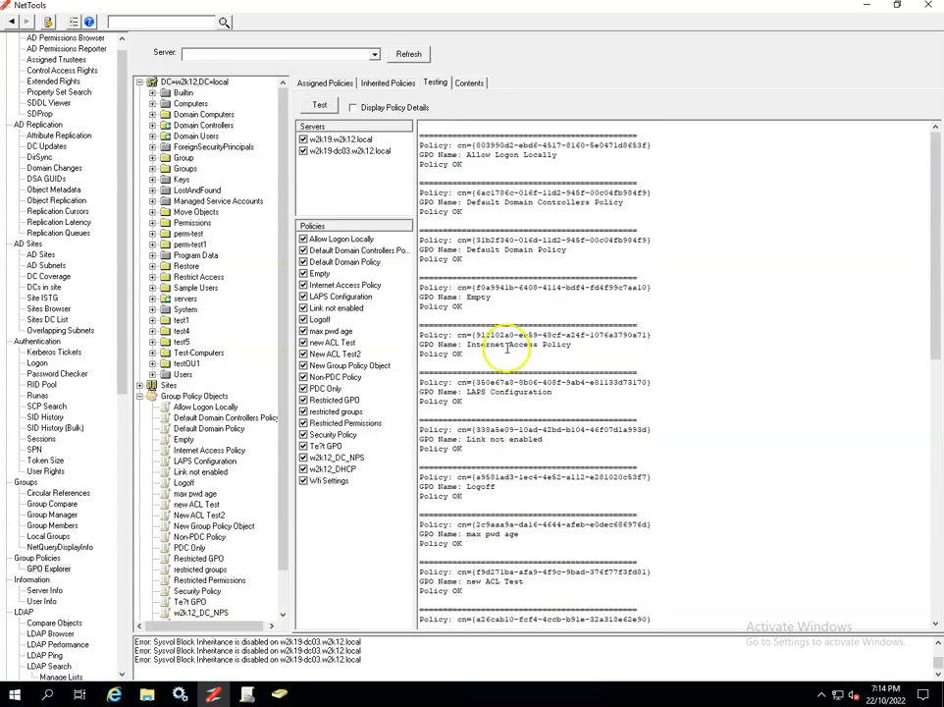